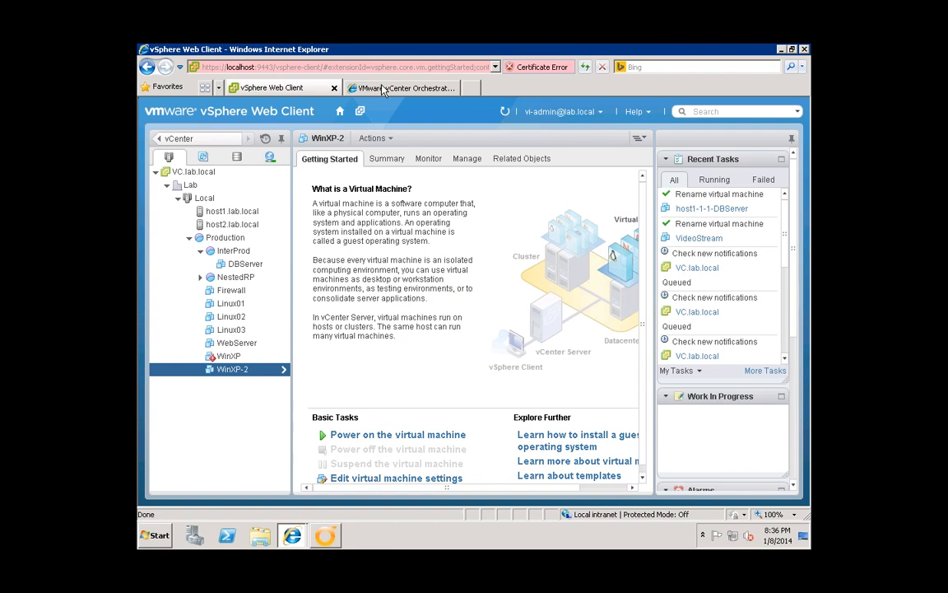
- Switch to the 'VMware vCenter Orchestrator Configuration' browser tab showing the Network page
click(389, 88)
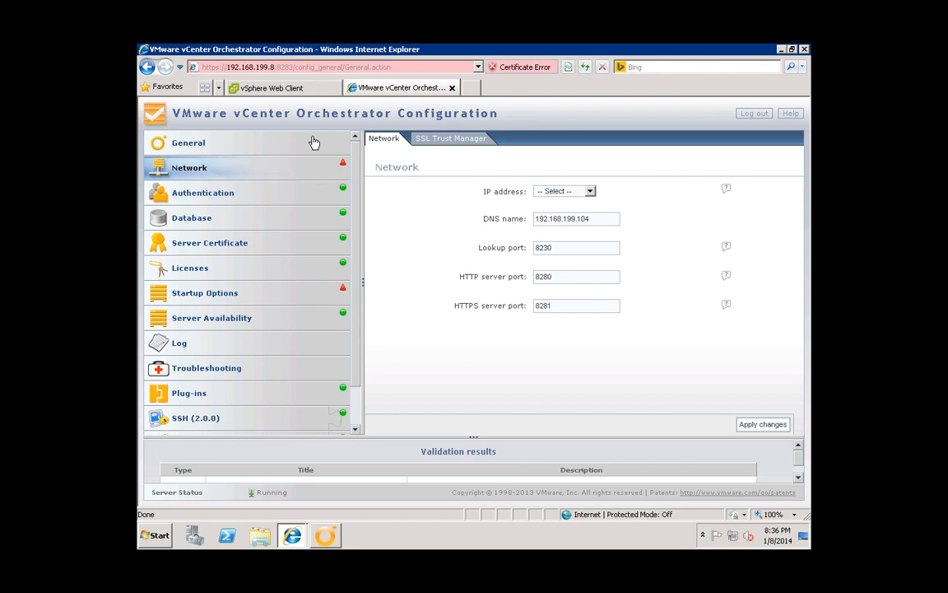
- Open the General page and log in with the admin username and password
click(215, 146)
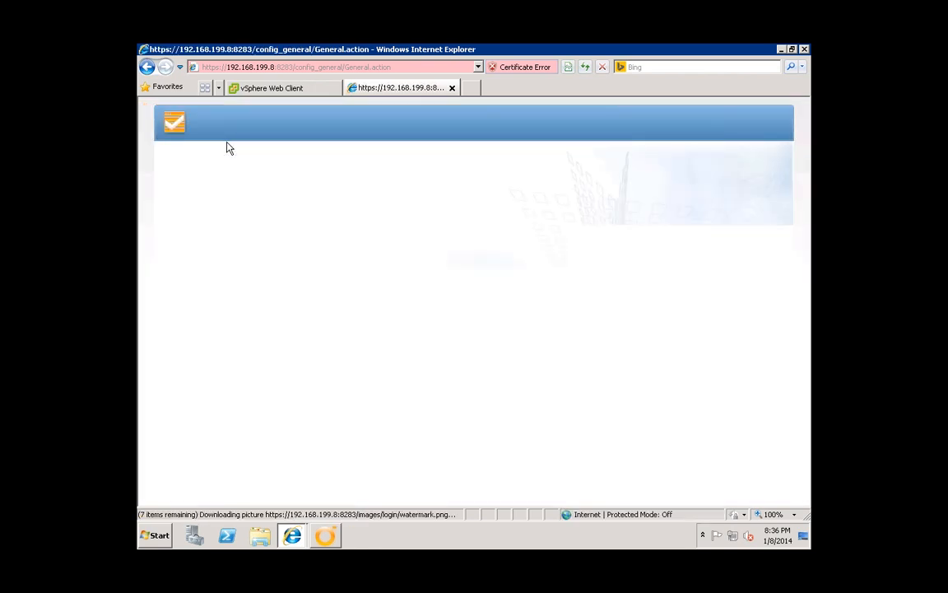
click(312, 202)
text(vmware)
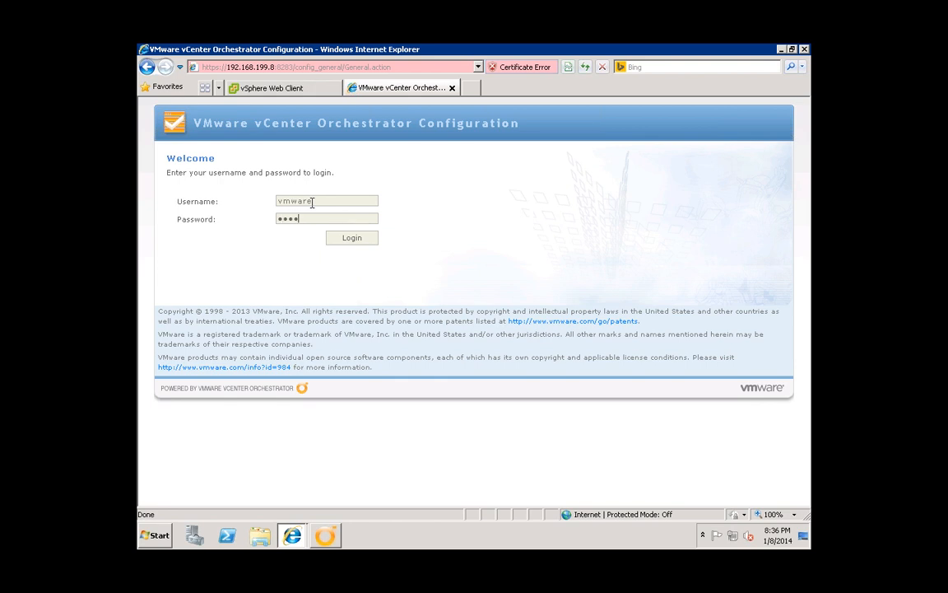
text(••••••••)
drag(333, 218, 269, 222)
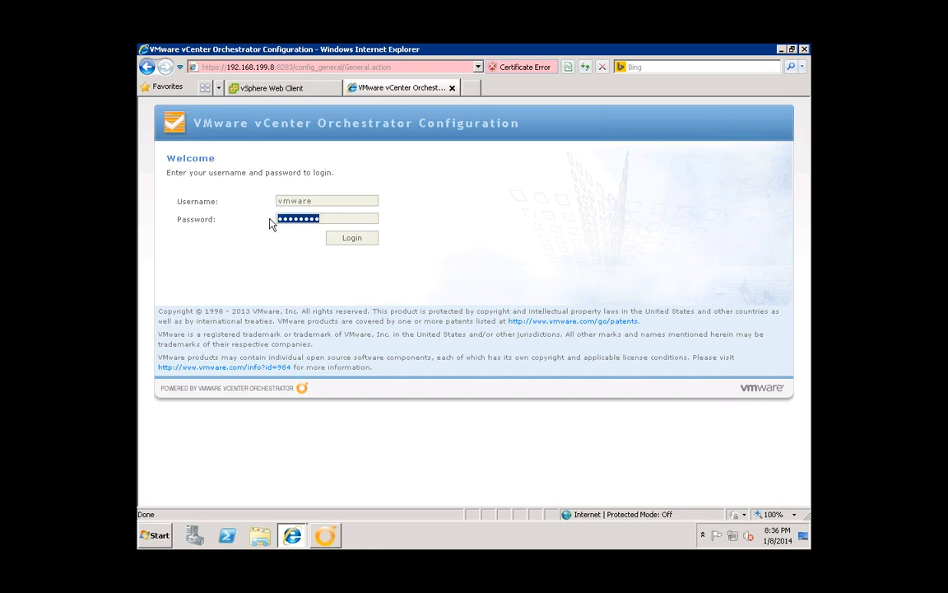
click(325, 200)
click(352, 242)
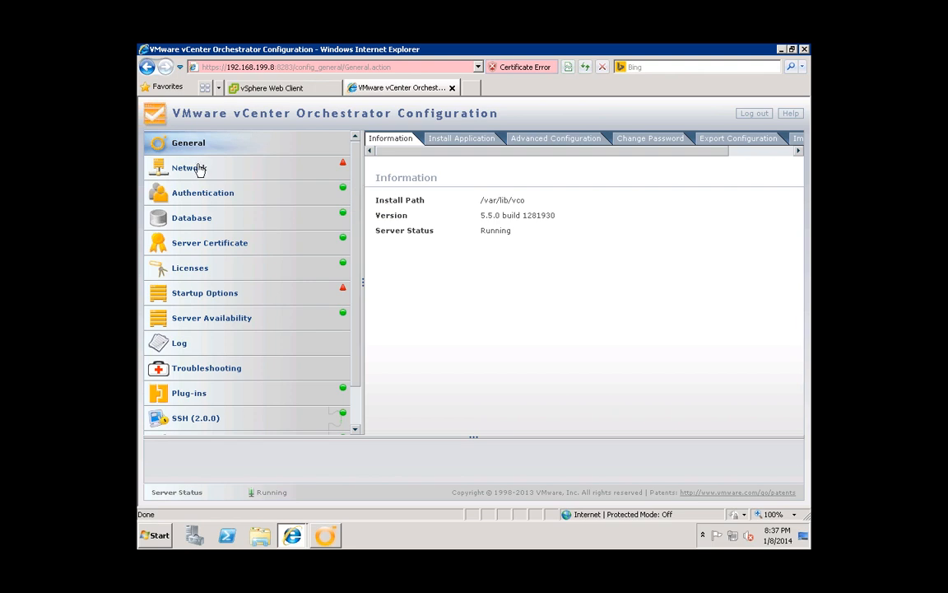
- Bind the Network settings to IP address 192.168.199.8 and apply the changes
click(198, 169)
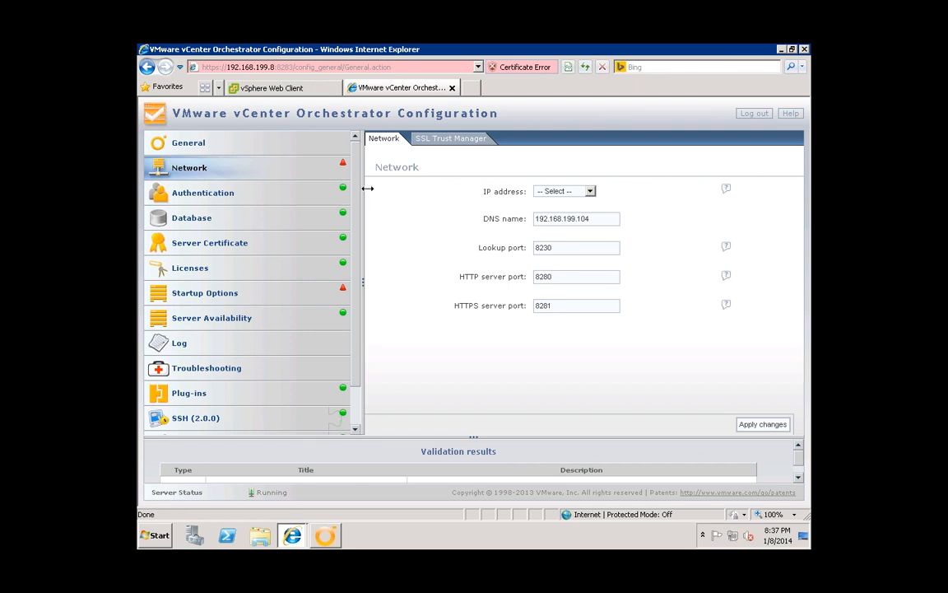
click(547, 191)
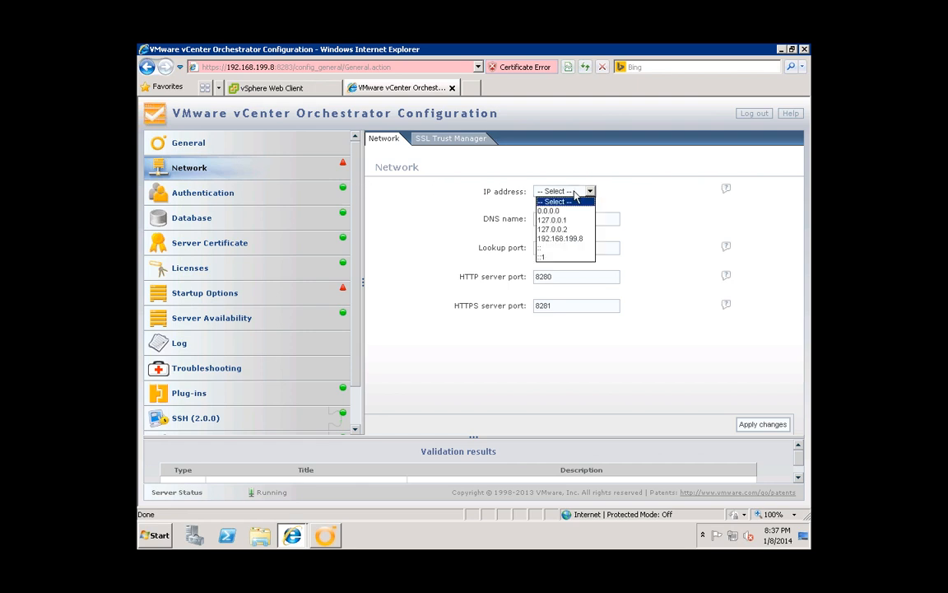
click(573, 239)
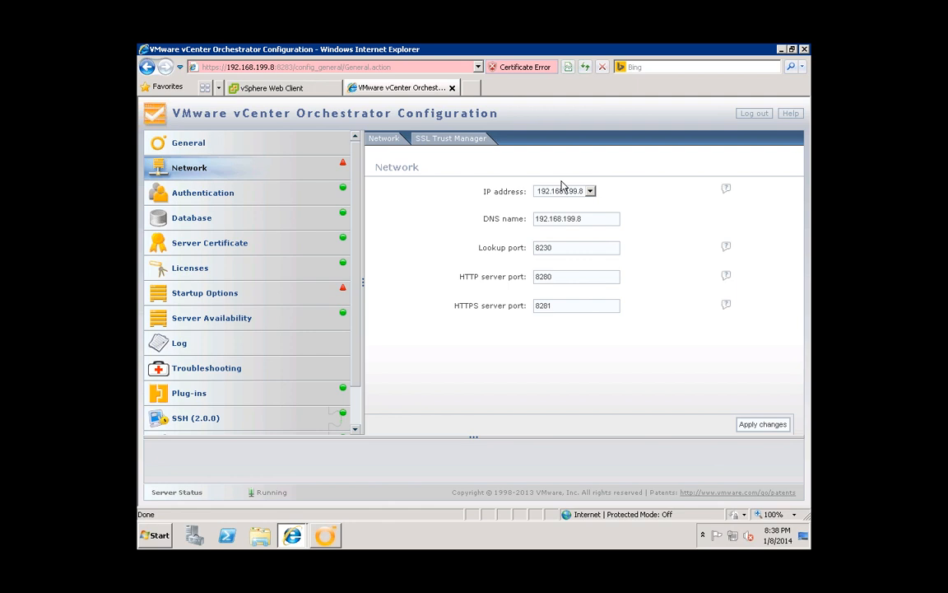
click(761, 425)
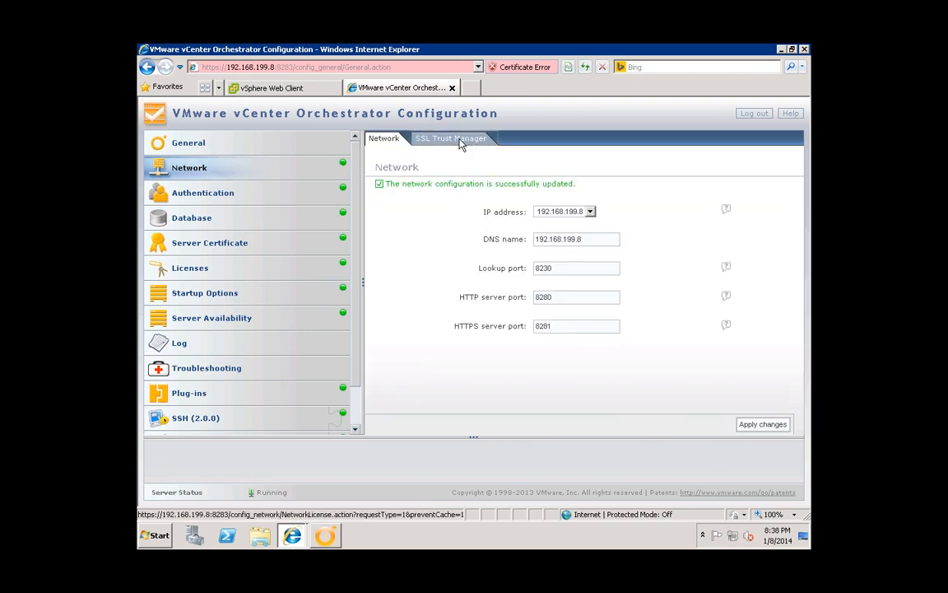
click(460, 142)
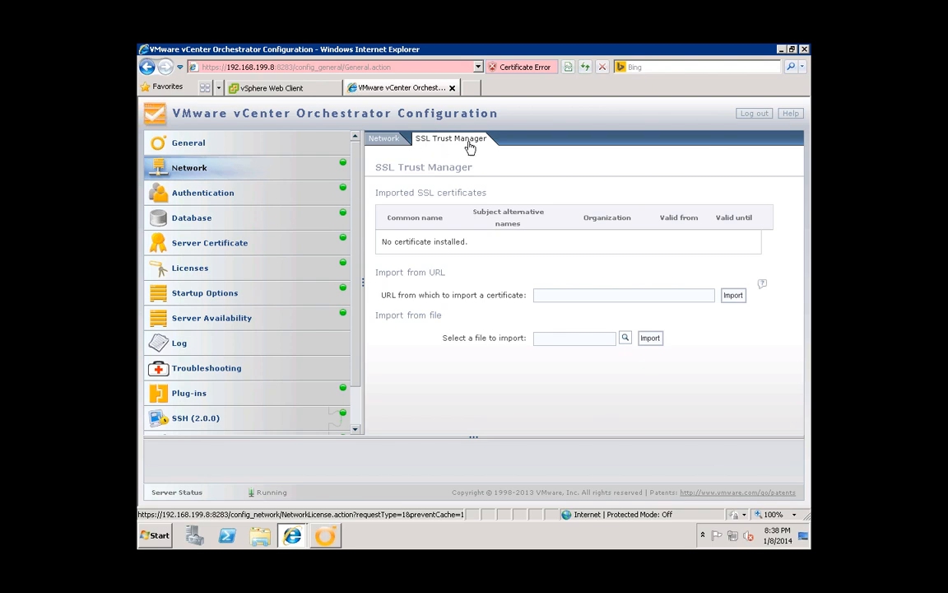
click(546, 295)
text(ht)
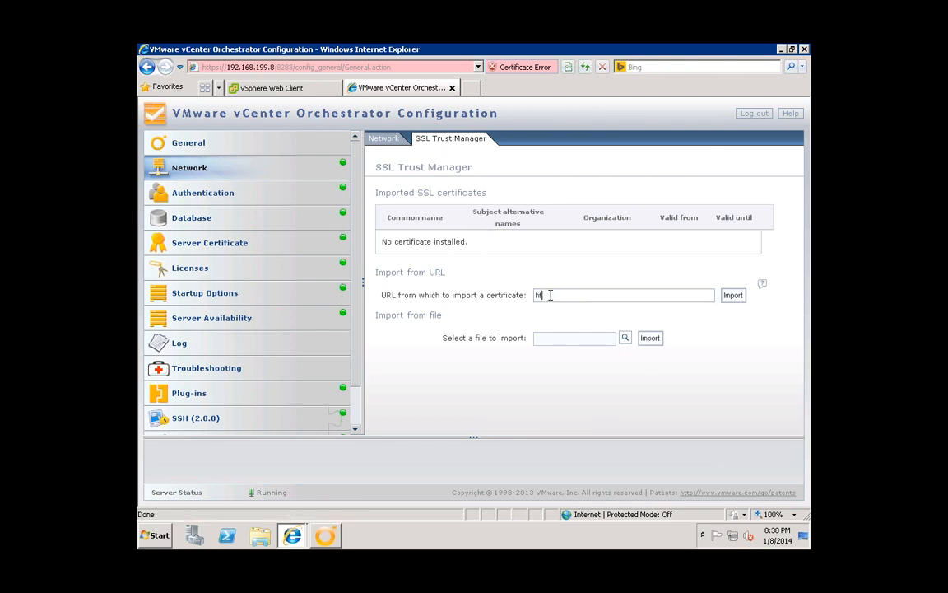
text(tps://vc.lab.local:443/)
click(585, 294)
click(612, 295)
click(733, 297)
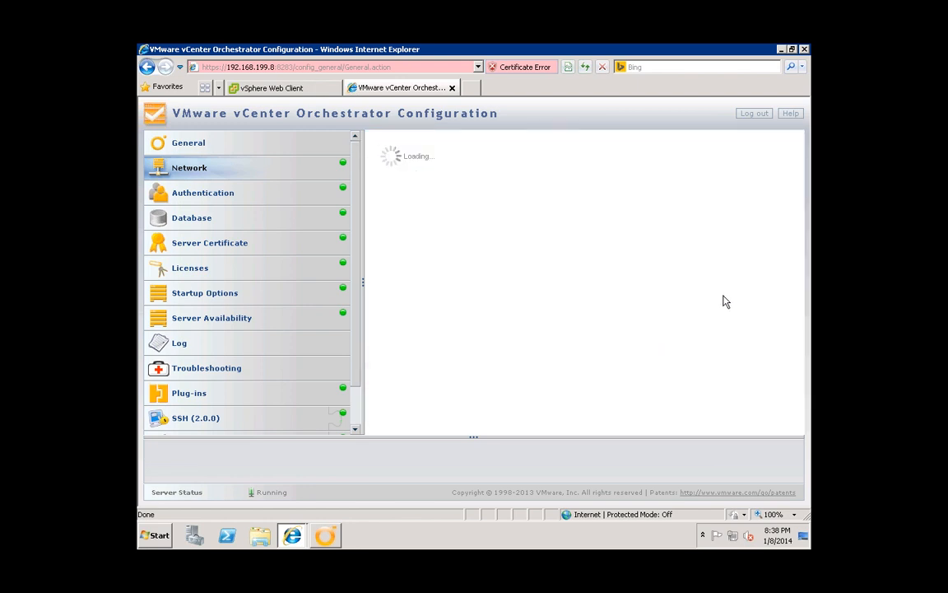
scroll(542, 357, down, 1)
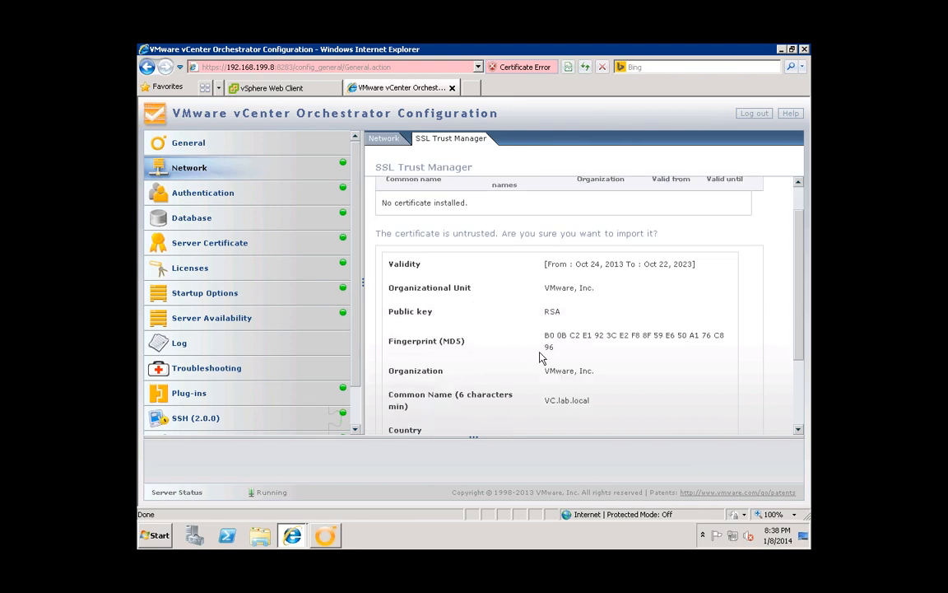
scroll(542, 357, down, 2)
click(394, 399)
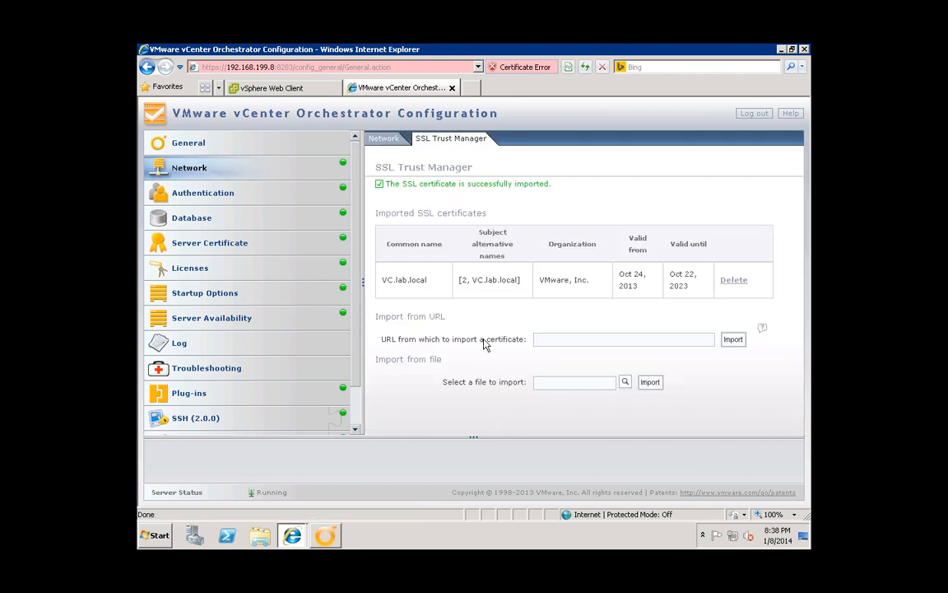
- Import and accept the SSO server certificate from its URL
click(553, 338)
text(https://vc.lab.)
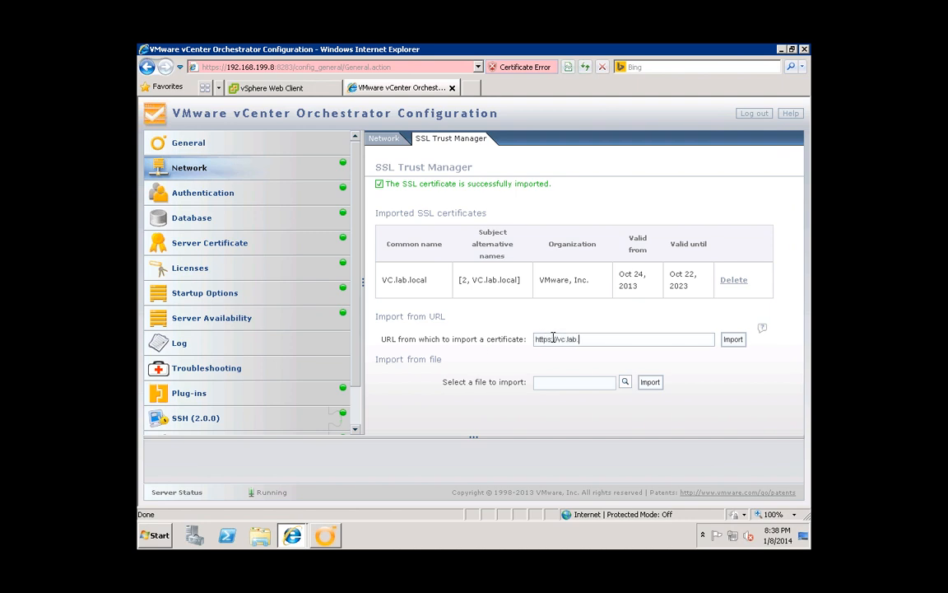
text(lca)
key(BackSpace)
click(733, 339)
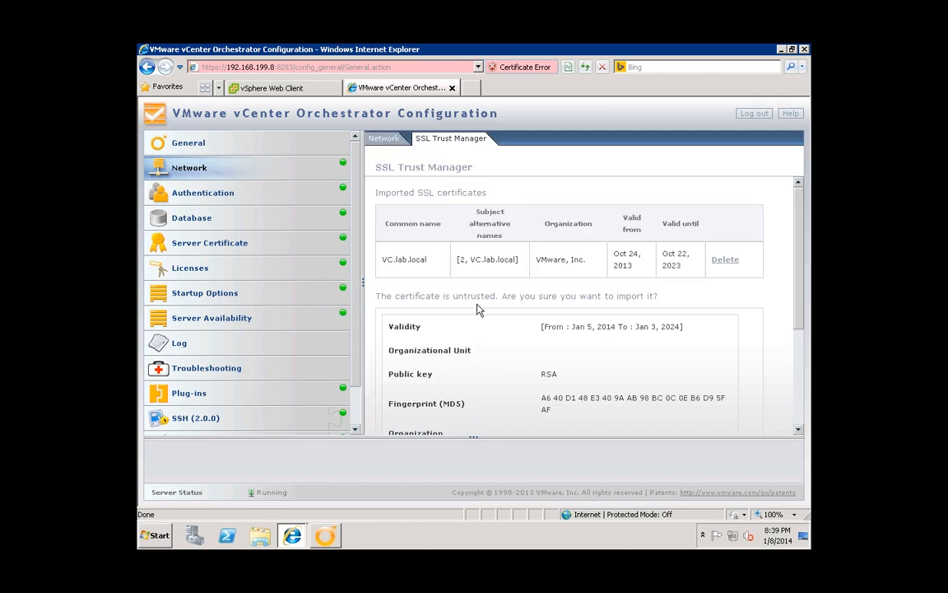
scroll(620, 343, down, 3)
scroll(498, 342, down, 2)
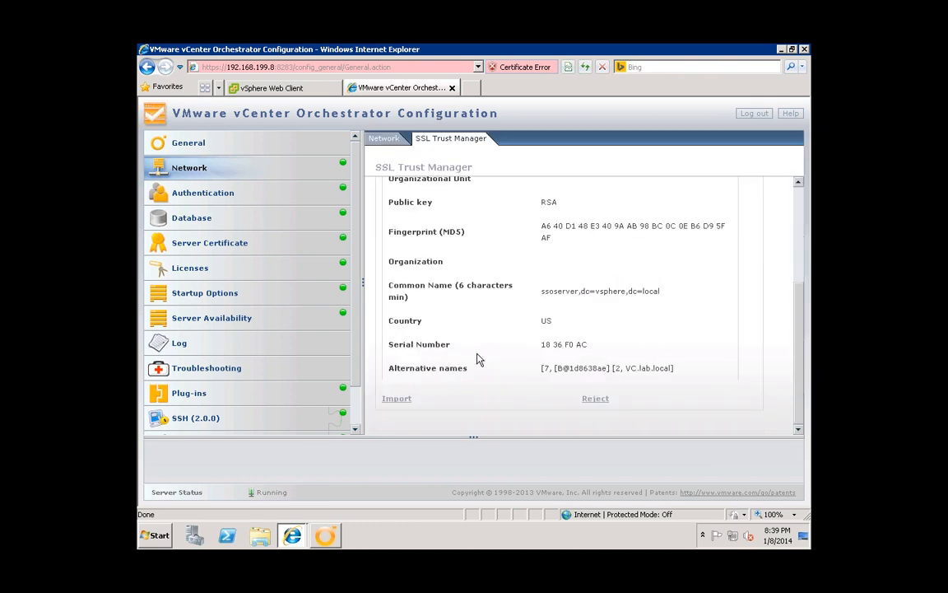
click(401, 405)
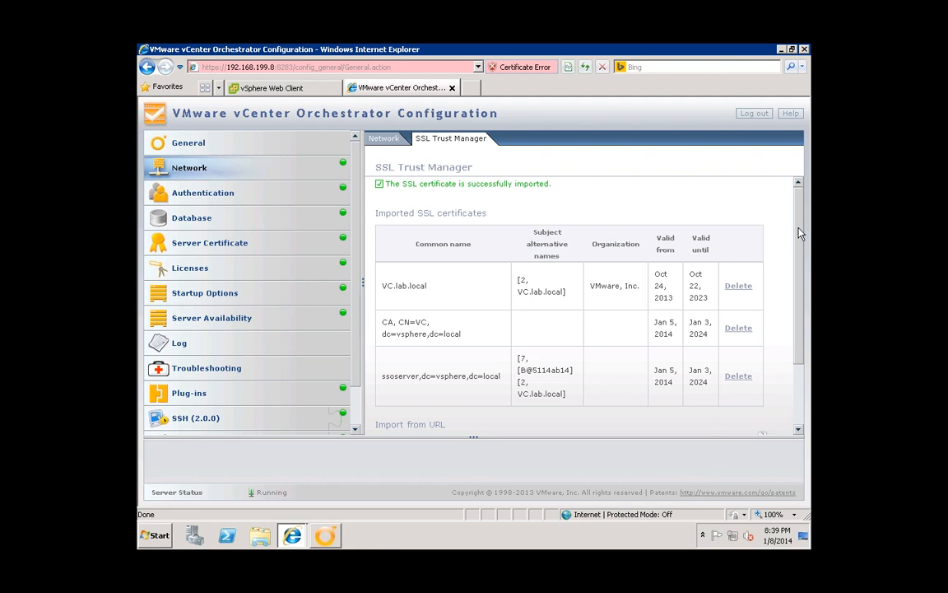
scroll(802, 256, down, 1)
mouse_move(801, 284)
mouse_down()
mouse_move(801, 303)
mouse_move(800, 279)
mouse_move(800, 289)
mouse_up()
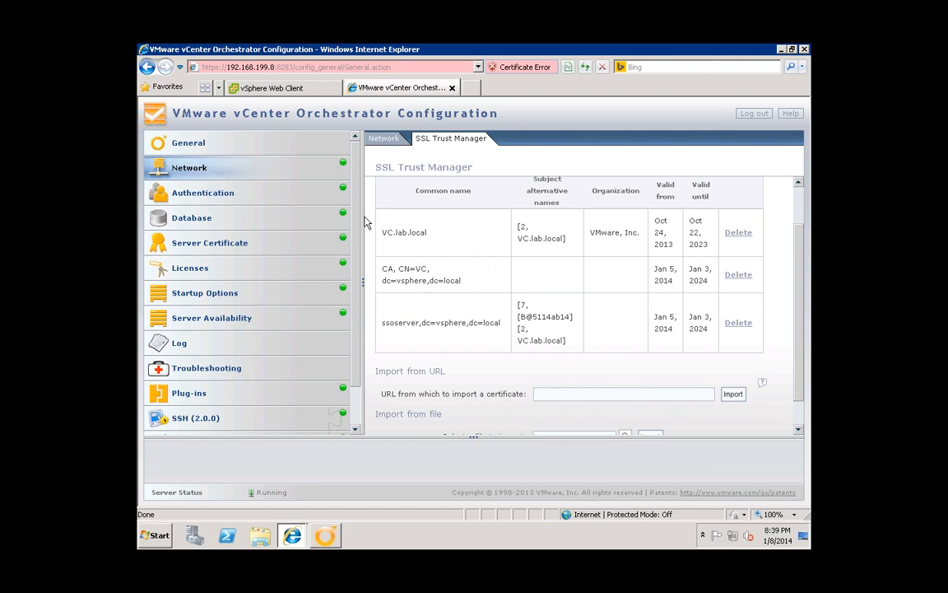
click(224, 194)
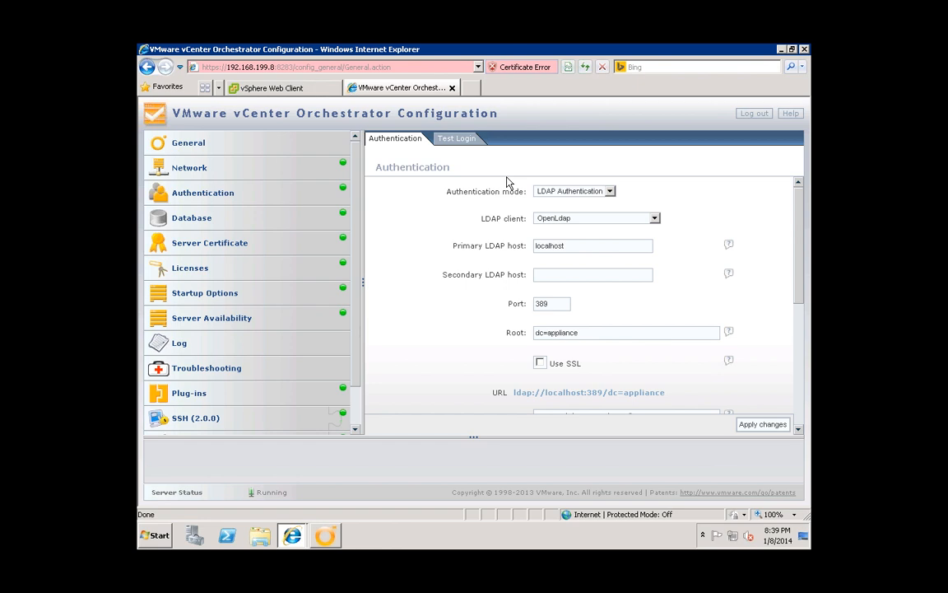
click(610, 191)
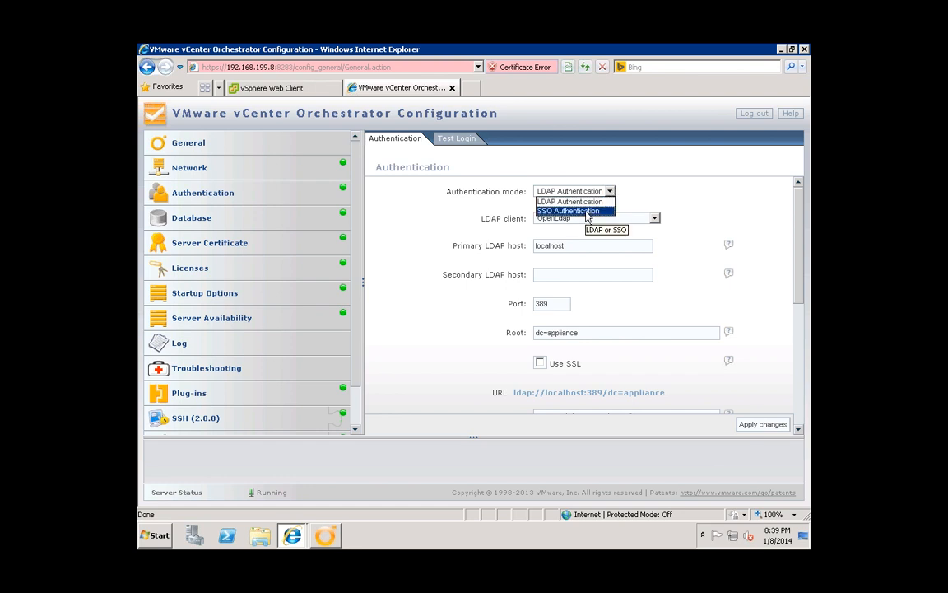
click(588, 211)
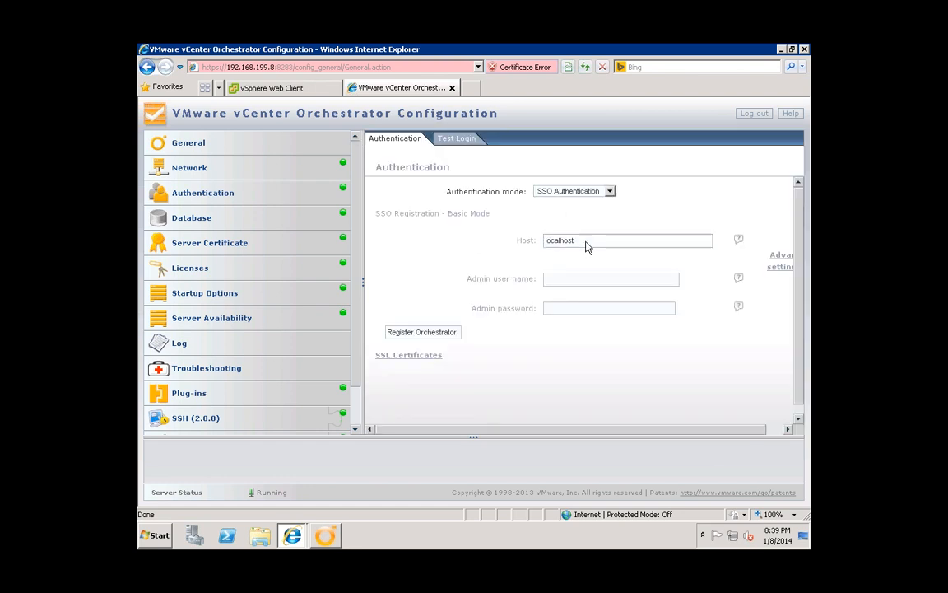
double_click(597, 239)
text(h)
text(74)
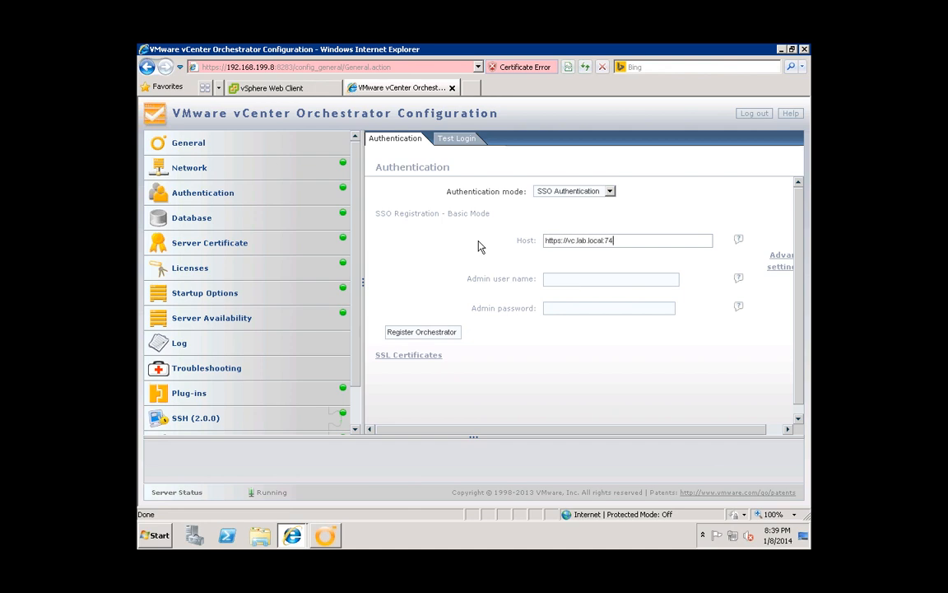
text(44/)
click(580, 278)
text(a)
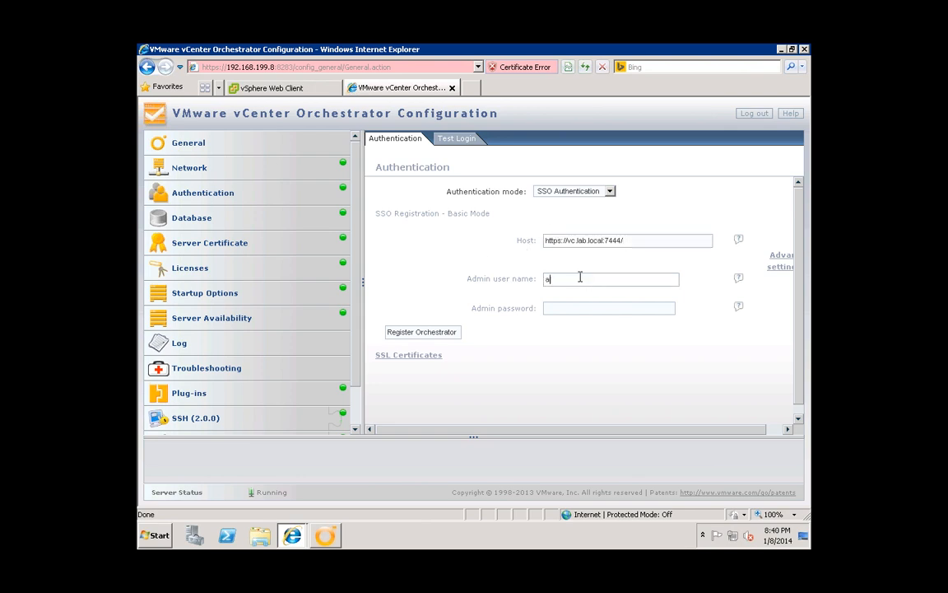
text(dministrator@vsphere.local)
key(Tab)
- Register Orchestrator with SSO and save vsphere.local Administrators as the vCO admin group
click(442, 332)
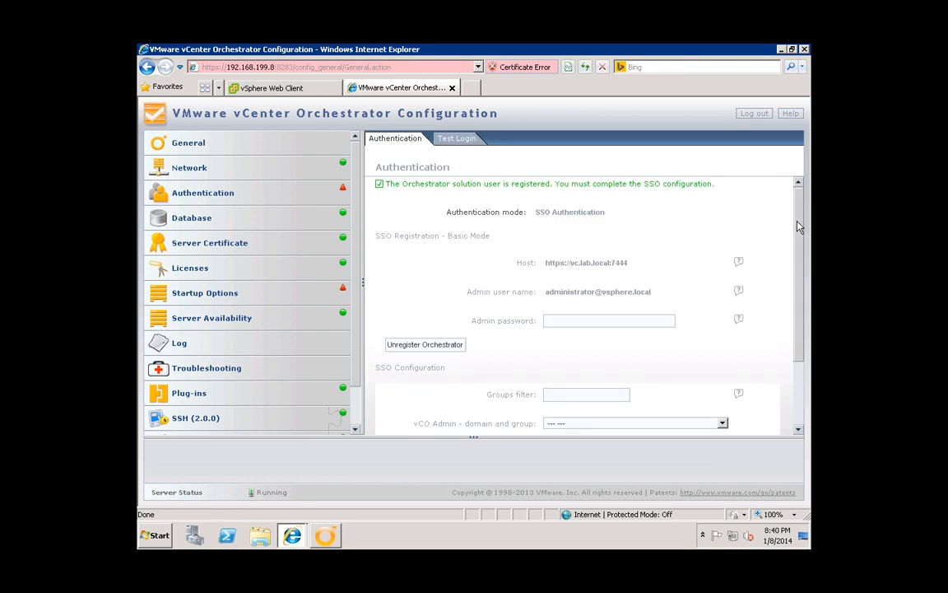
drag(798, 224, 789, 314)
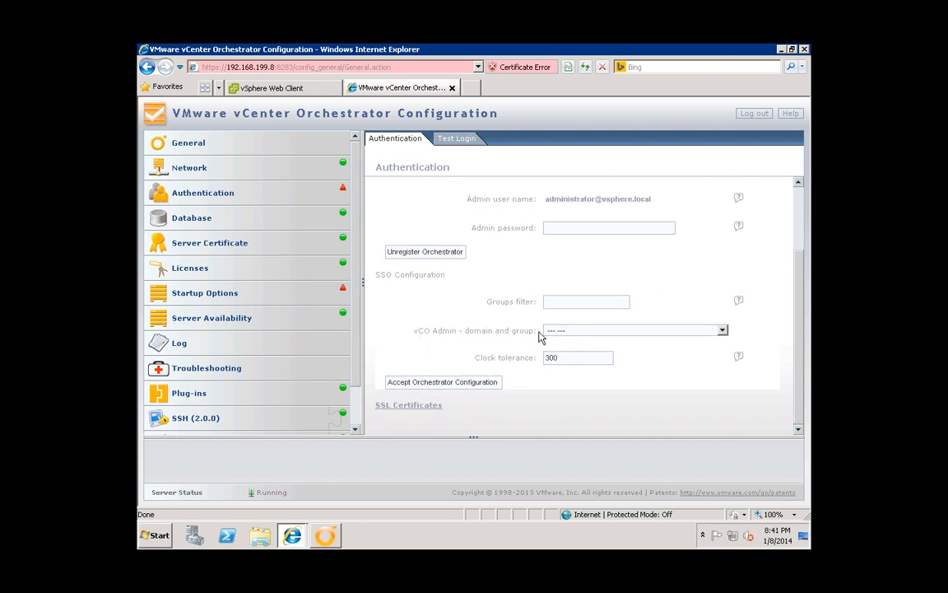
click(592, 331)
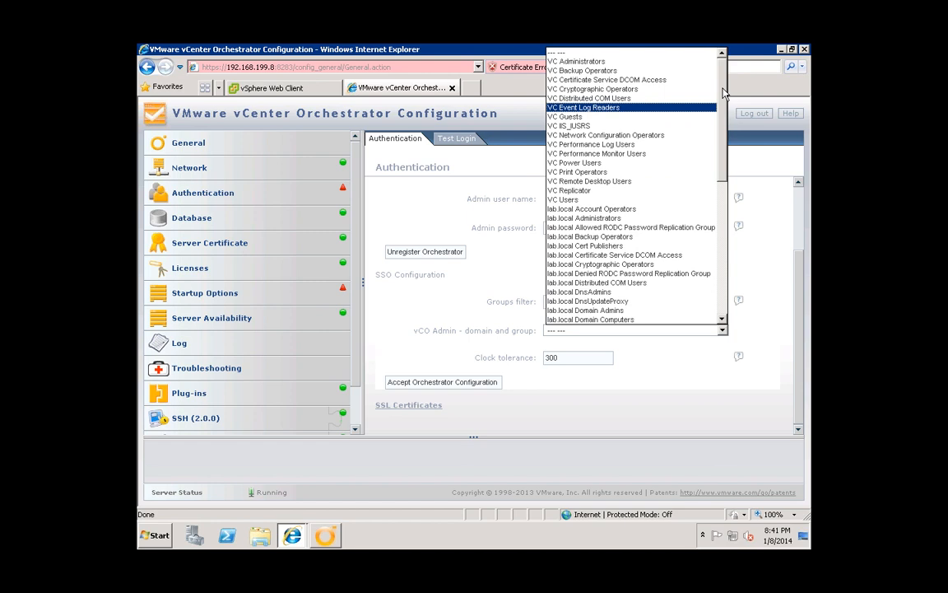
drag(725, 98, 719, 284)
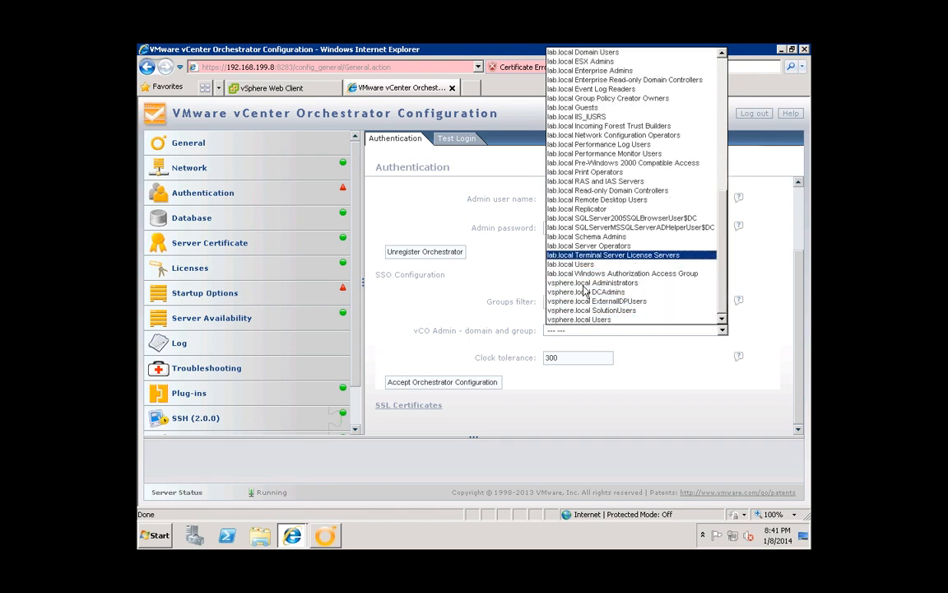
click(603, 281)
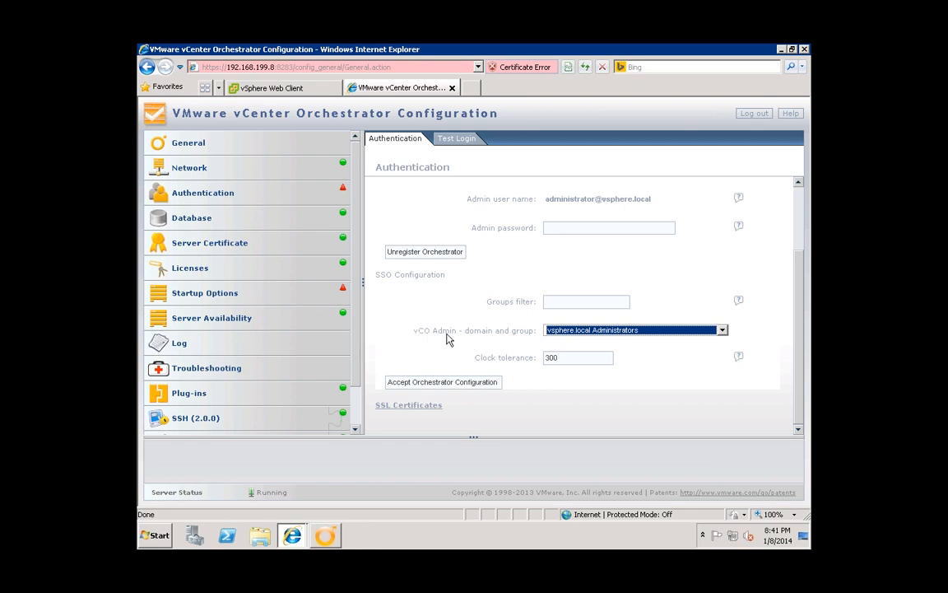
click(454, 383)
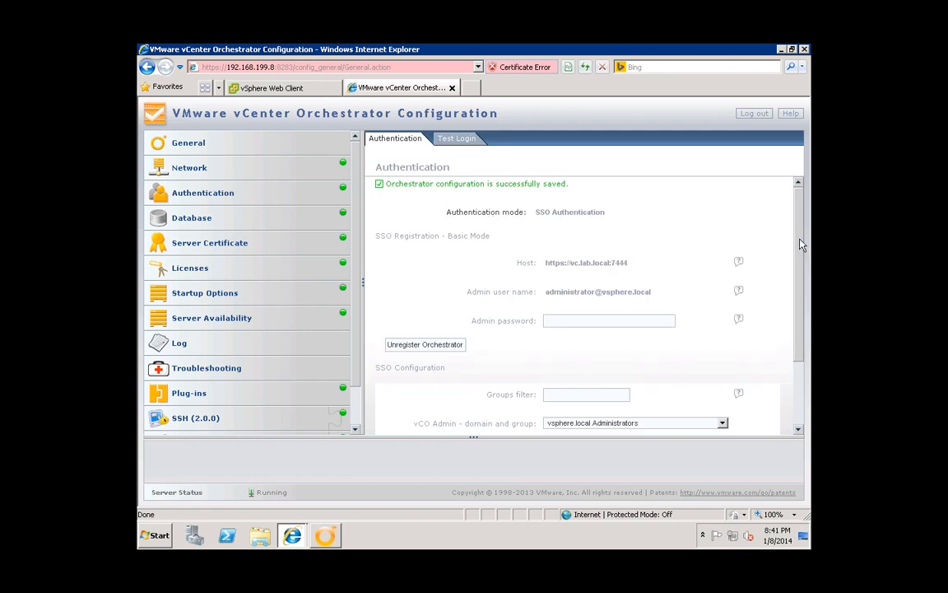
drag(802, 243, 801, 316)
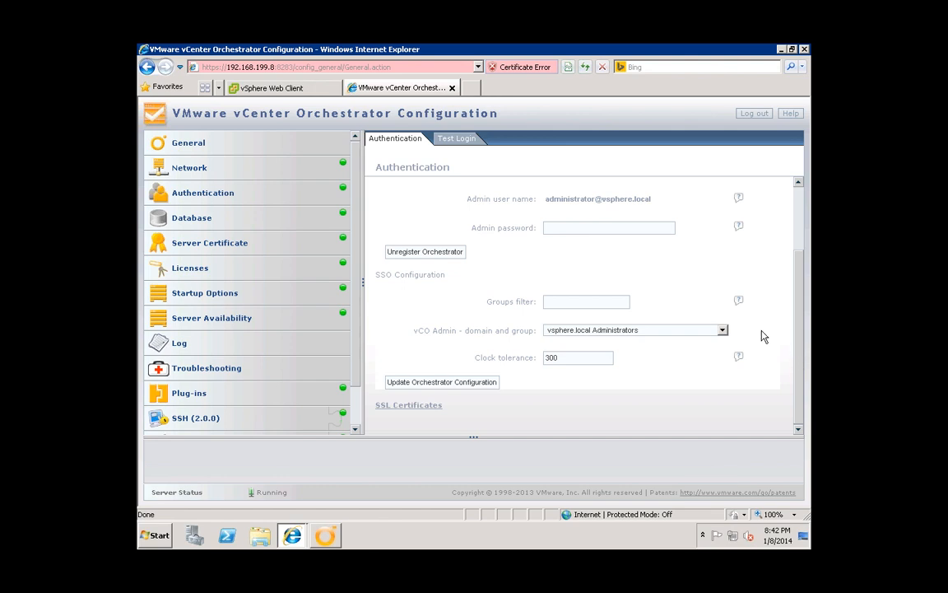
- Run a Test Login with the SSO admin user name and password
click(456, 138)
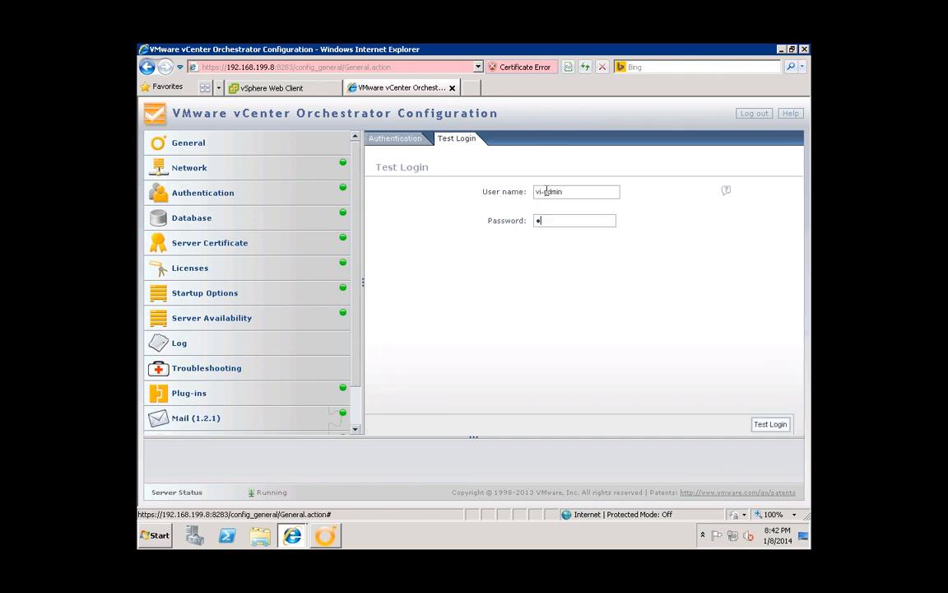
key(BackSpace)
key(BackSpace)
key(BackSpace)
key(BackSpace)
key(BackSpace)
text(vi-)
key(Tab)
text(vmware)
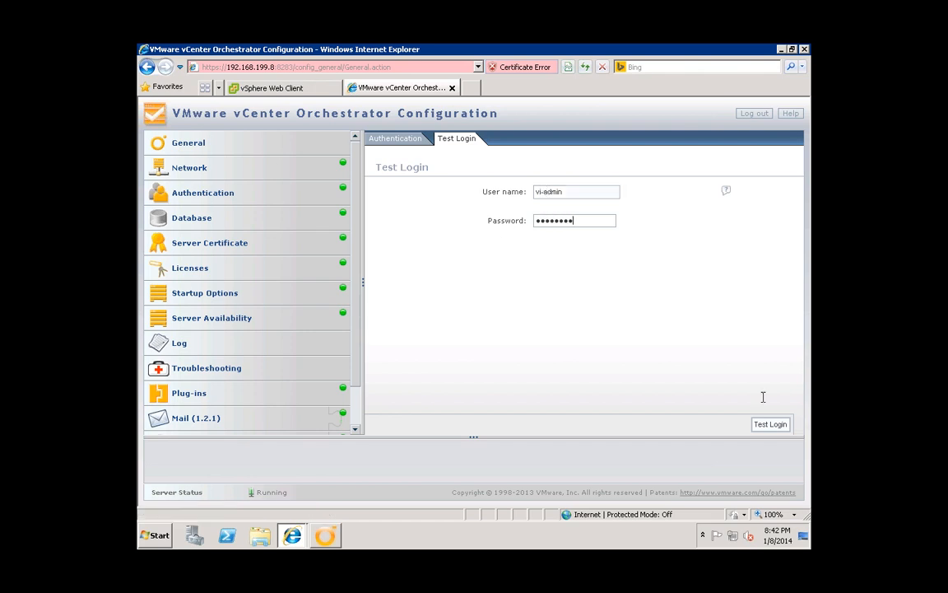
click(771, 424)
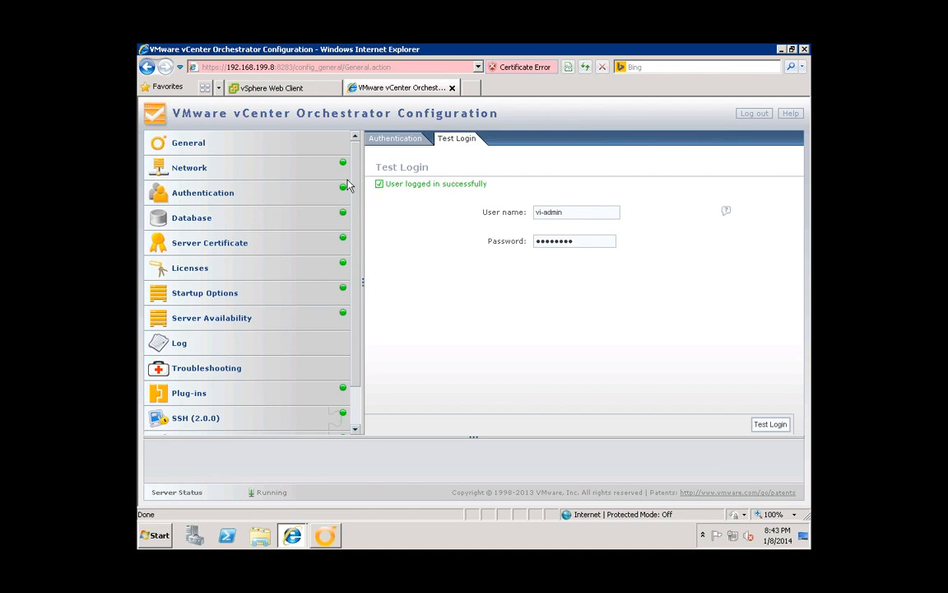
- Open the Database settings and keep PostgreSQL as the database type
click(191, 219)
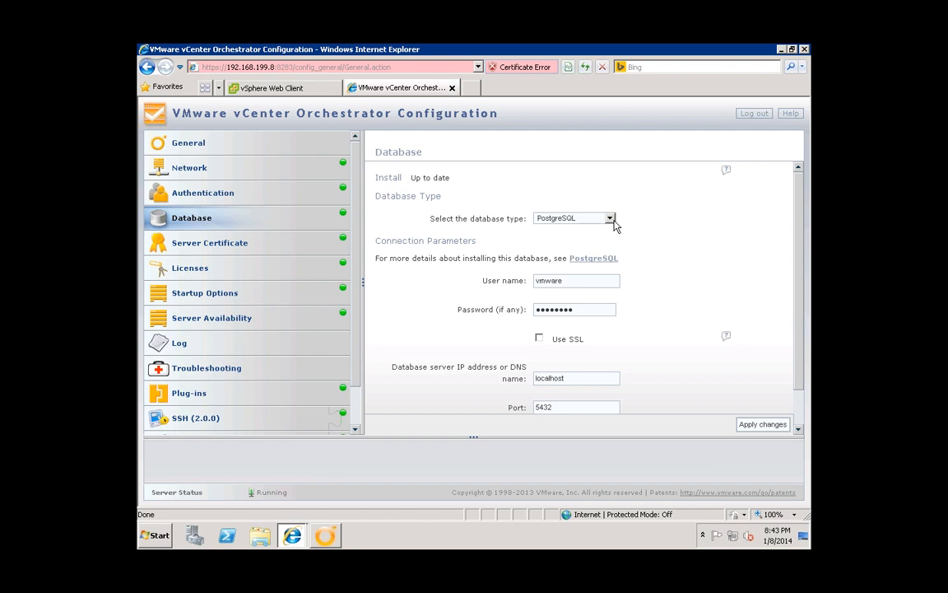
click(610, 219)
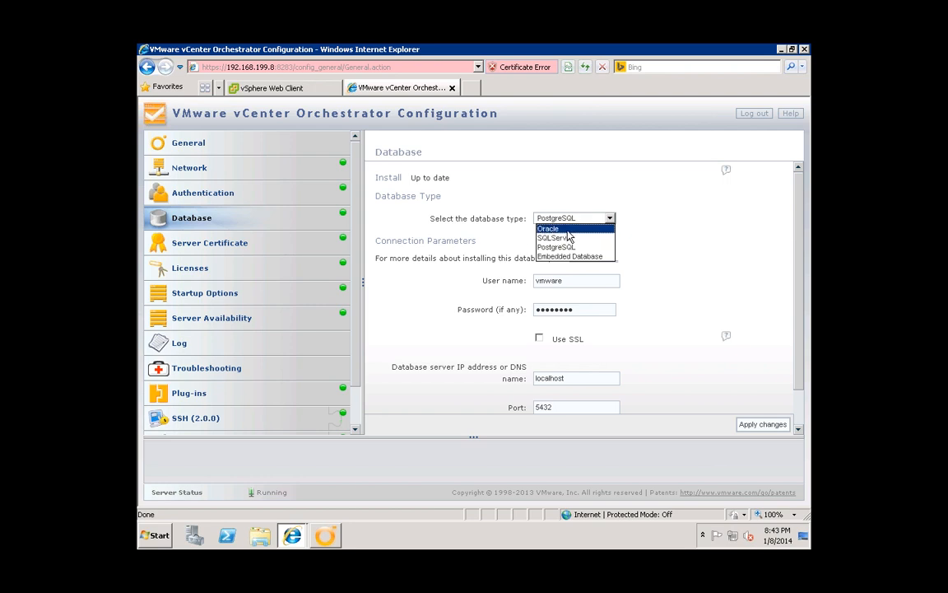
click(474, 231)
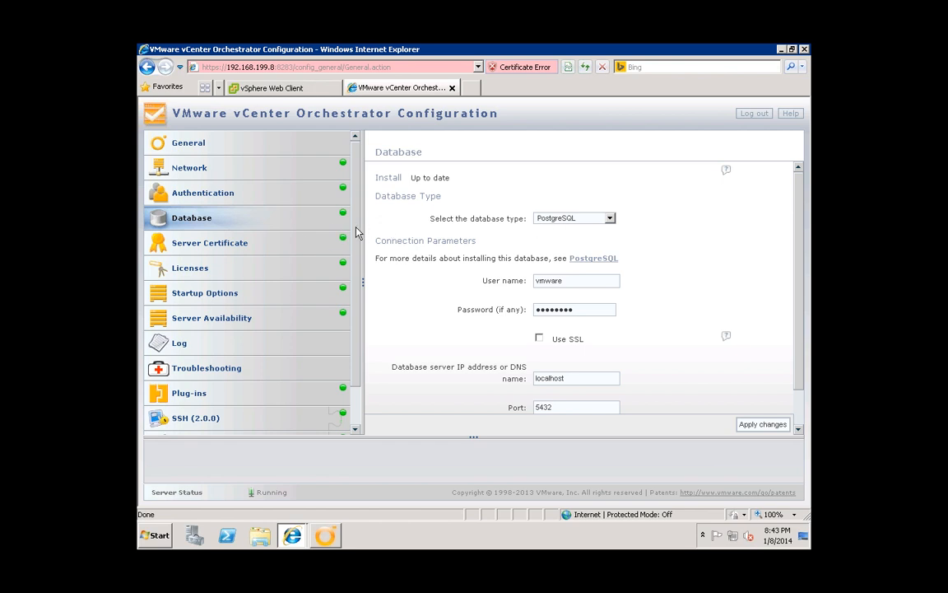
scroll(357, 247, down, 3)
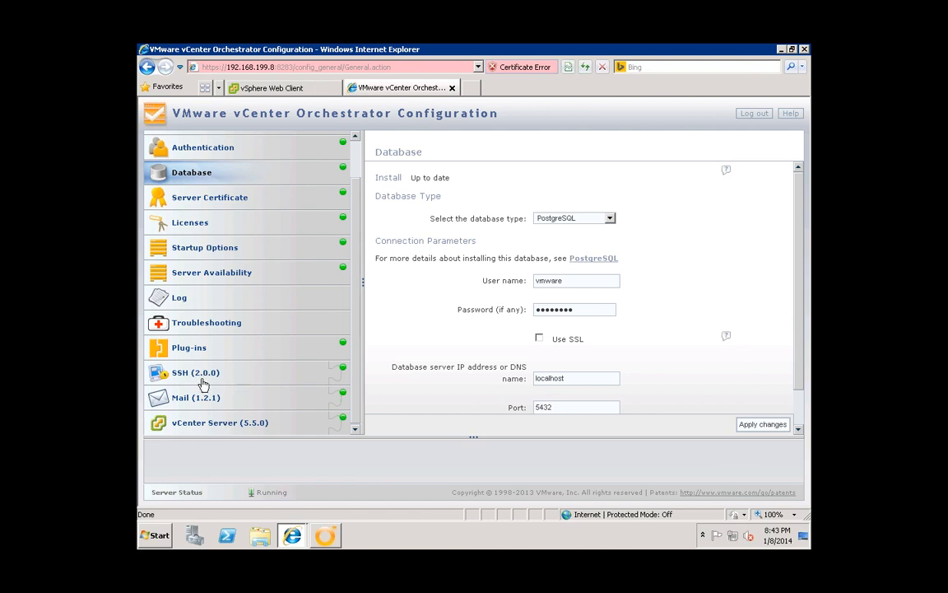
- Start a new vCenter Server host entry with host name vc.lab.local
click(219, 429)
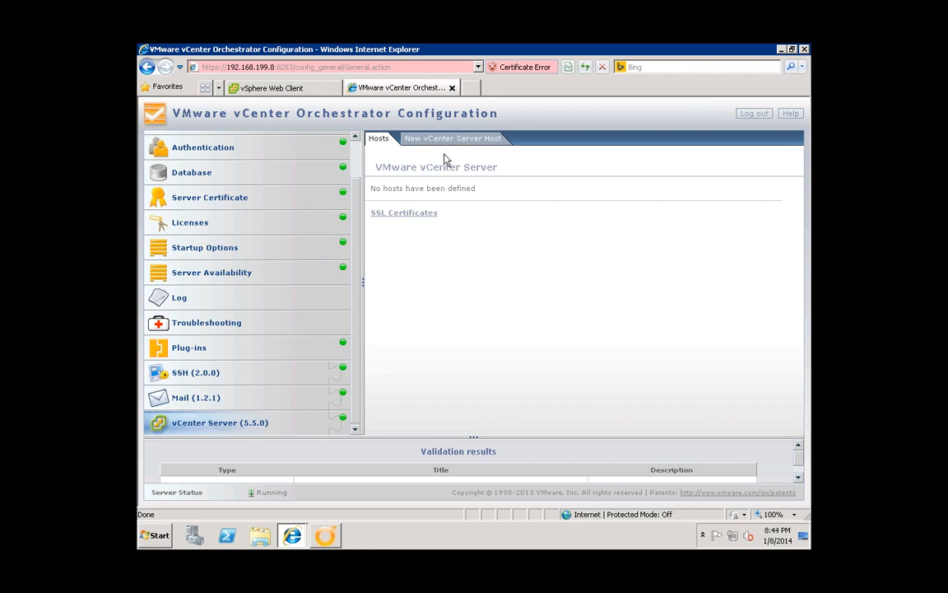
click(458, 139)
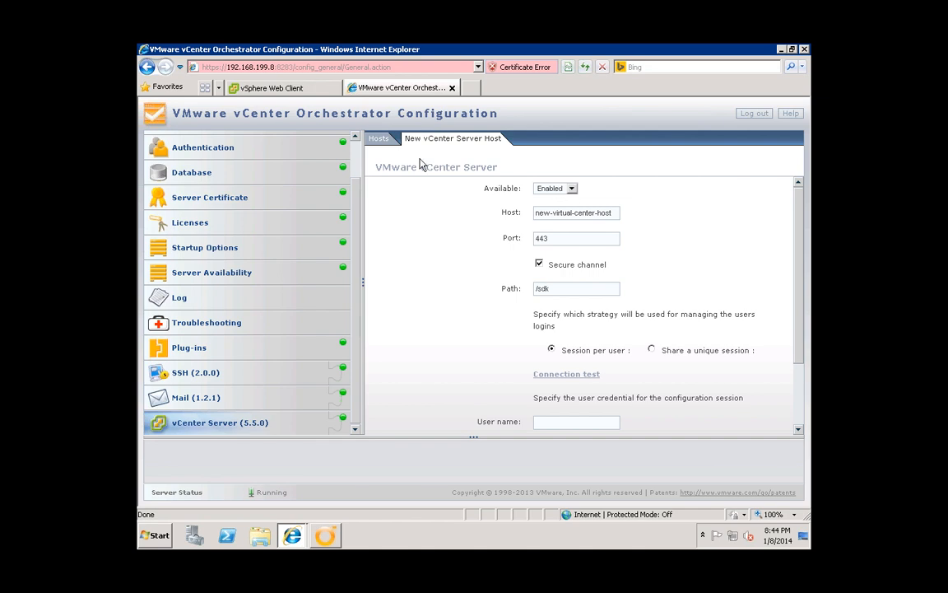
triple_click(566, 213)
text(vc.lab.local)
key(Tab)
key(Tab)
click(569, 214)
scroll(510, 258, down, 1)
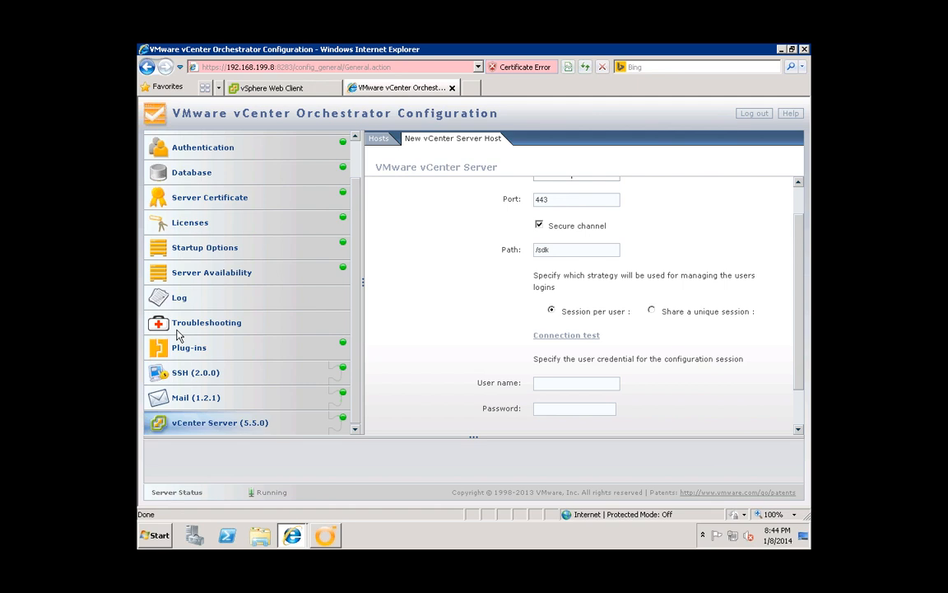
- Enter the vCenter admin user name and password for the new host
click(550, 381)
text(vi-admin)
key(Tab)
text(v)
key(BackSpace)
key(BackSpace)
text(••••••)
key(BackSpace)
key(BackSpace)
key(BackSpace)
key(BackSpace)
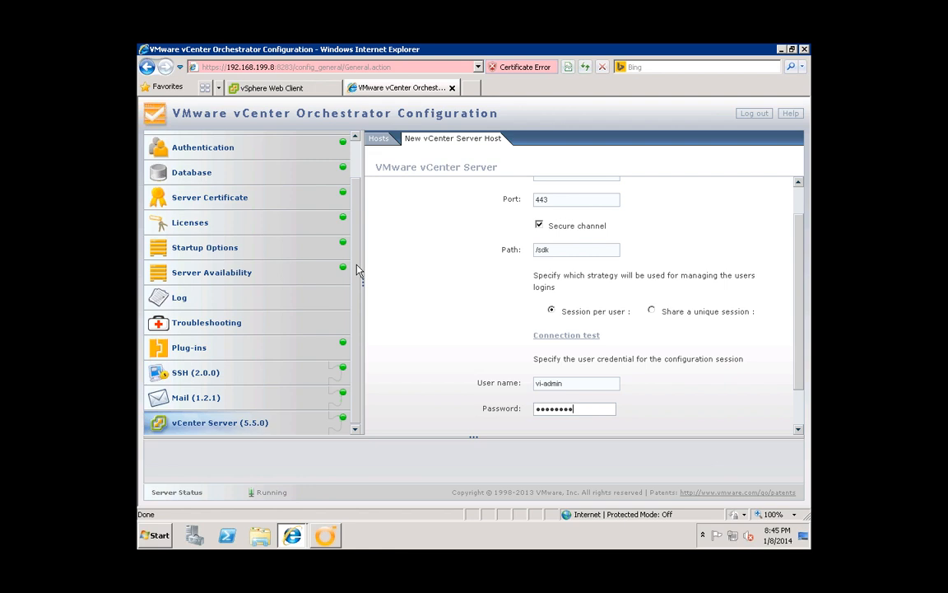
- Narrow the navigation panel to widen the new host form and review the login strategy note
click(355, 137)
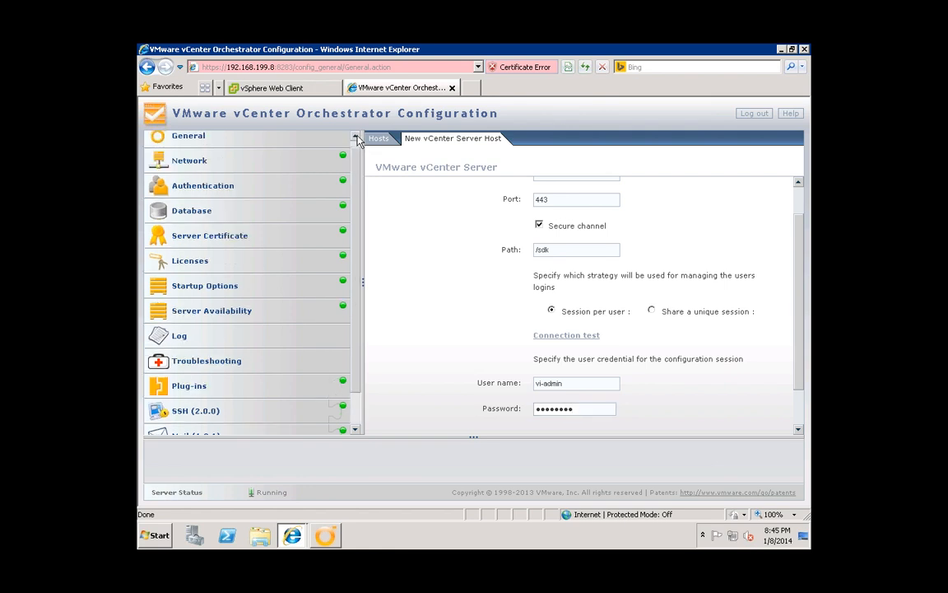
mouse_move(355, 182)
mouse_down()
mouse_move(357, 160)
mouse_move(357, 176)
mouse_up()
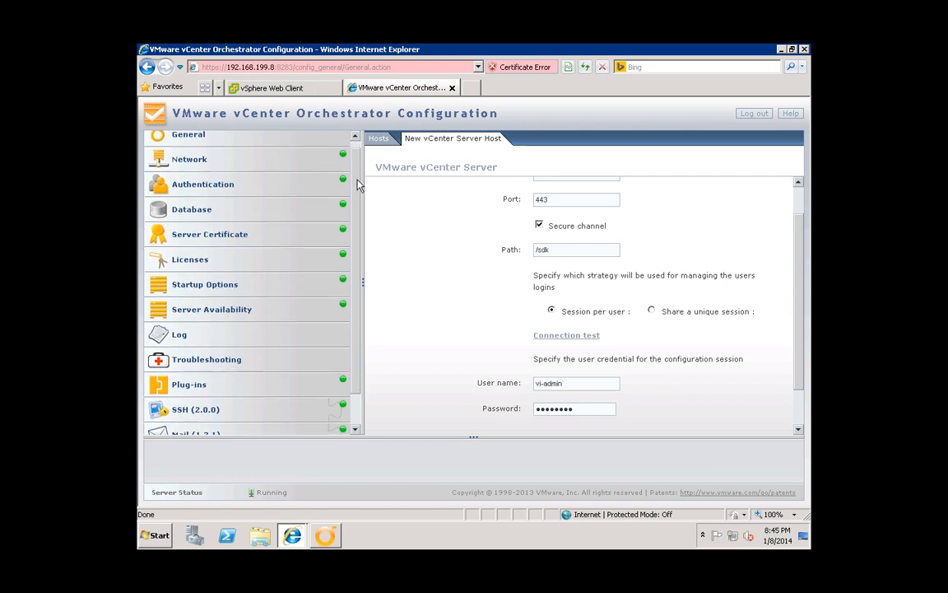
drag(358, 162, 357, 191)
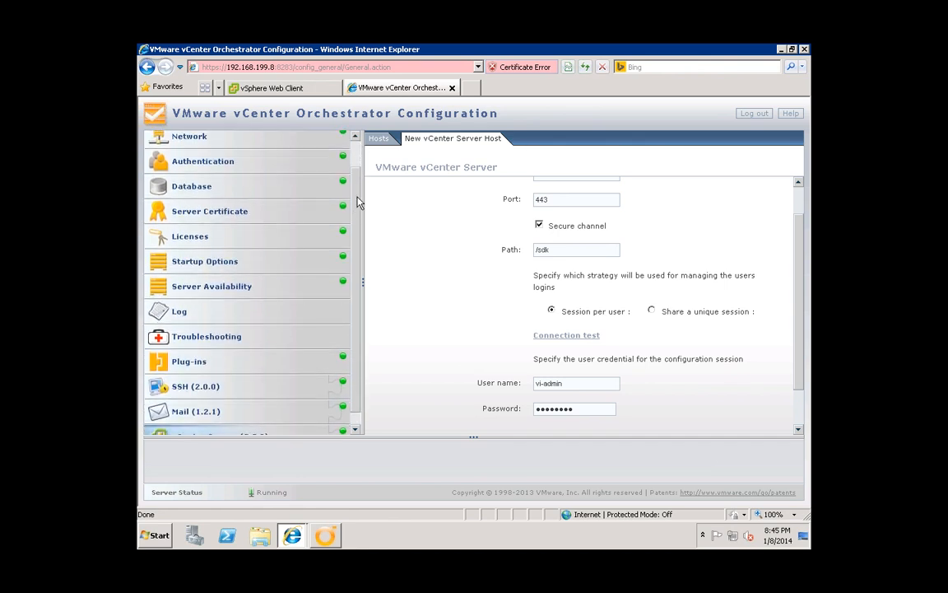
scroll(359, 190, up, 2)
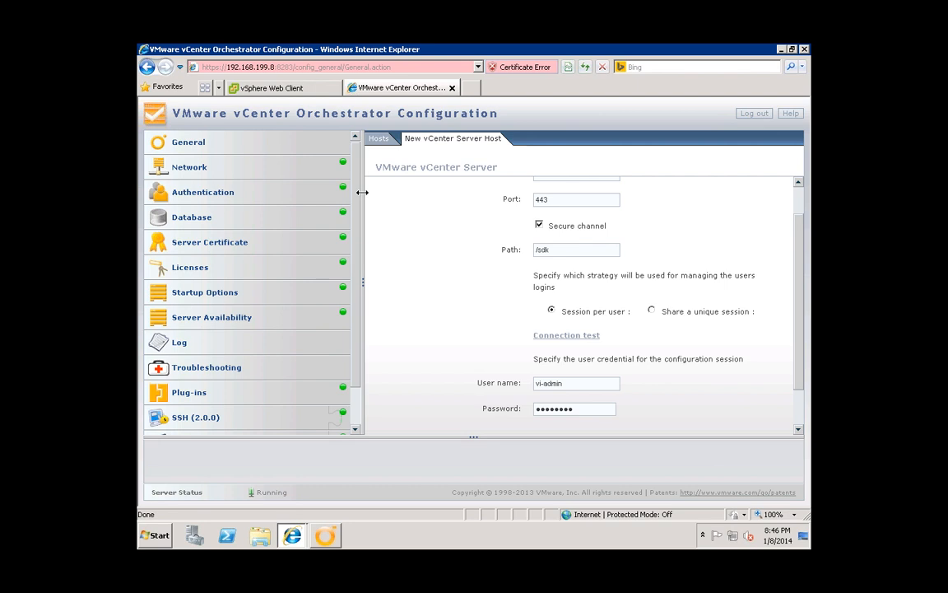
drag(363, 200, 323, 199)
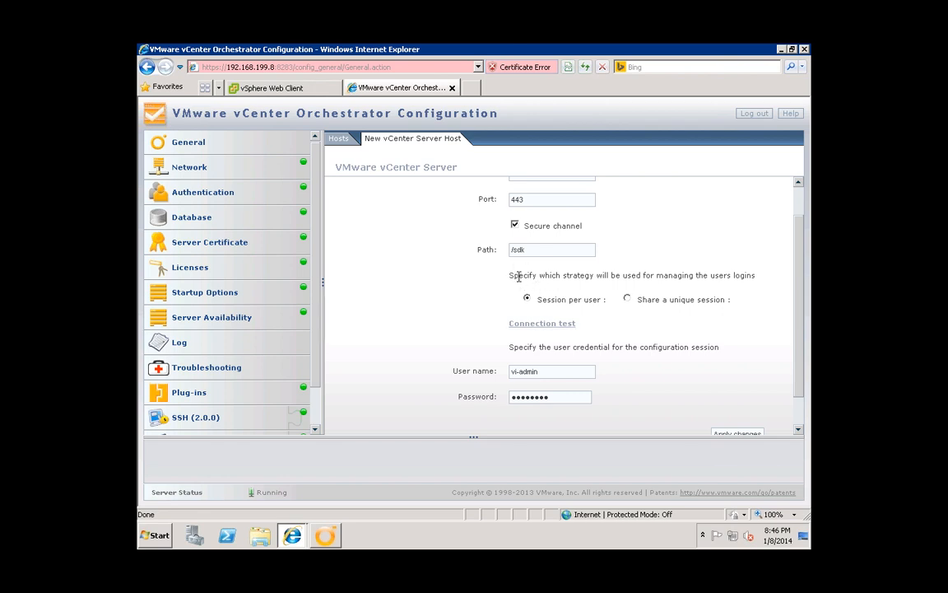
drag(511, 275, 627, 282)
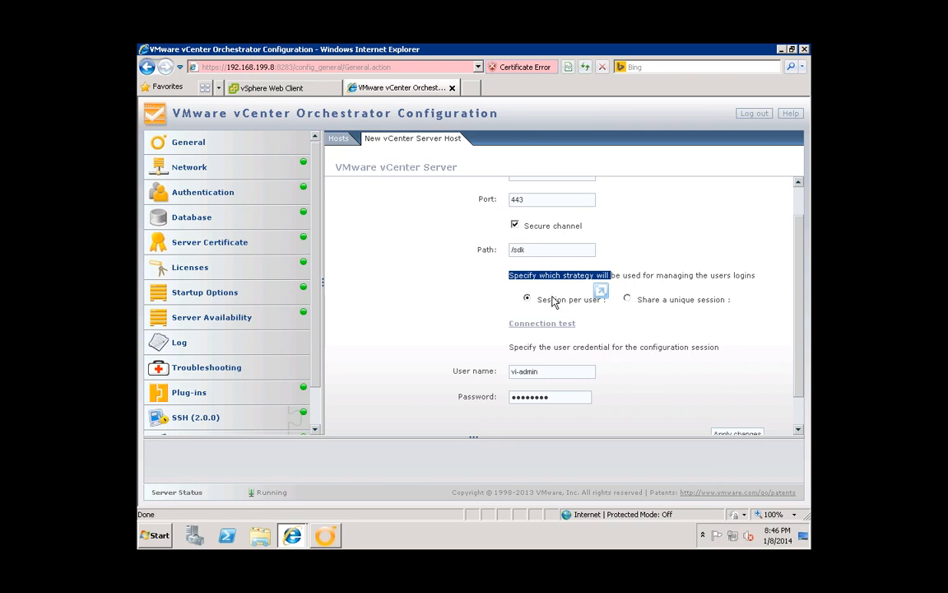
- Choose 'Share a unique session', check the user name and password, and save the vc.lab.local host
click(627, 300)
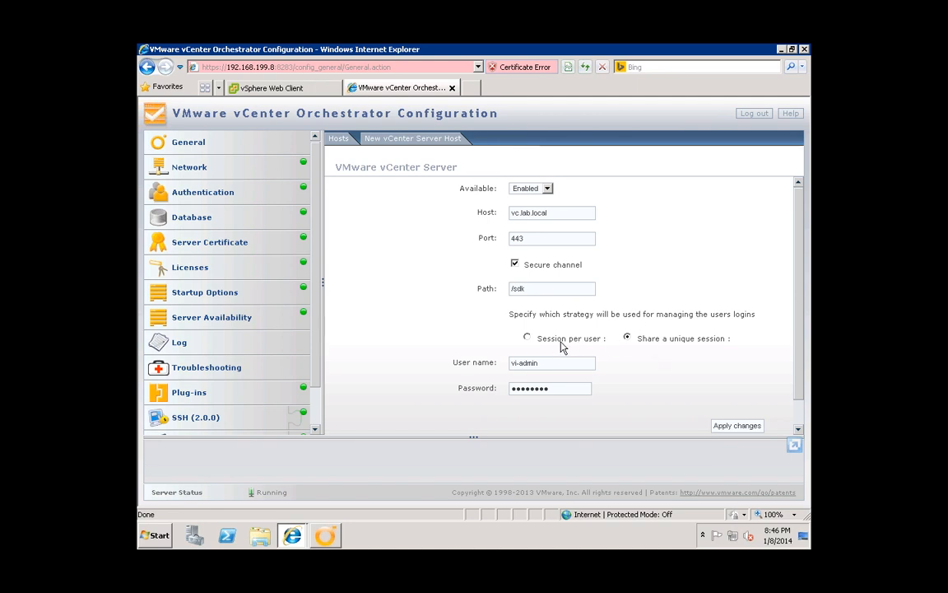
click(564, 393)
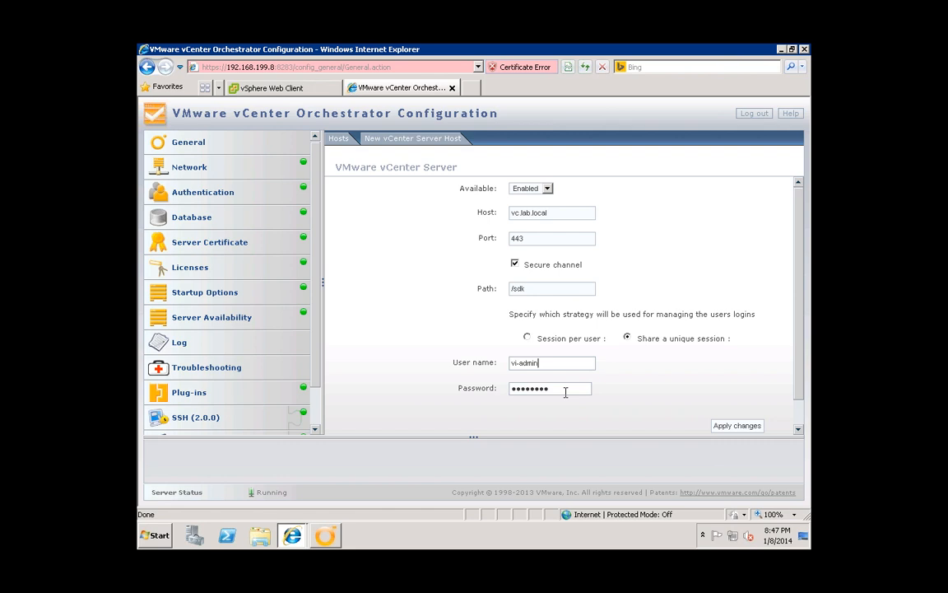
click(566, 363)
click(735, 426)
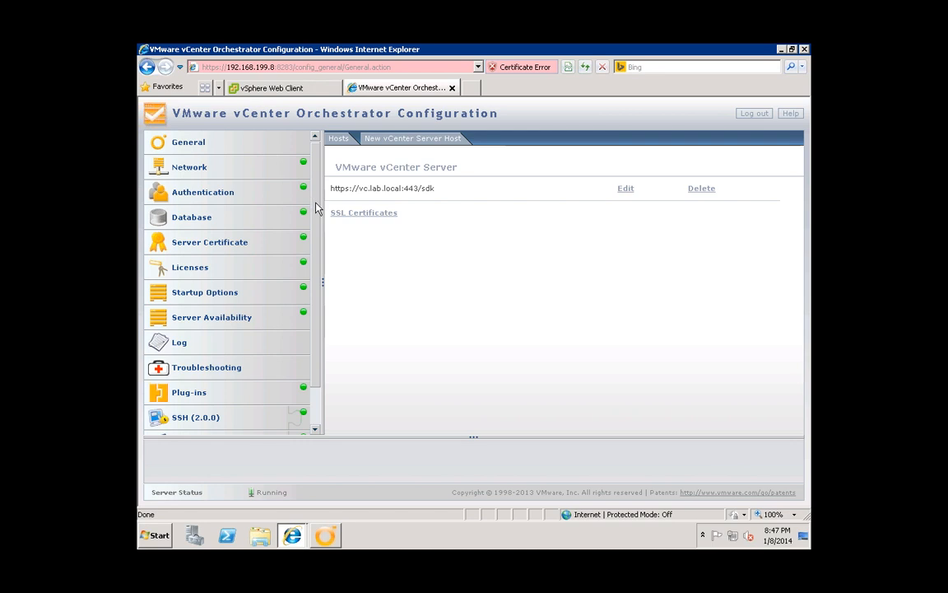
scroll(316, 257, down, 1)
drag(316, 255, 318, 284)
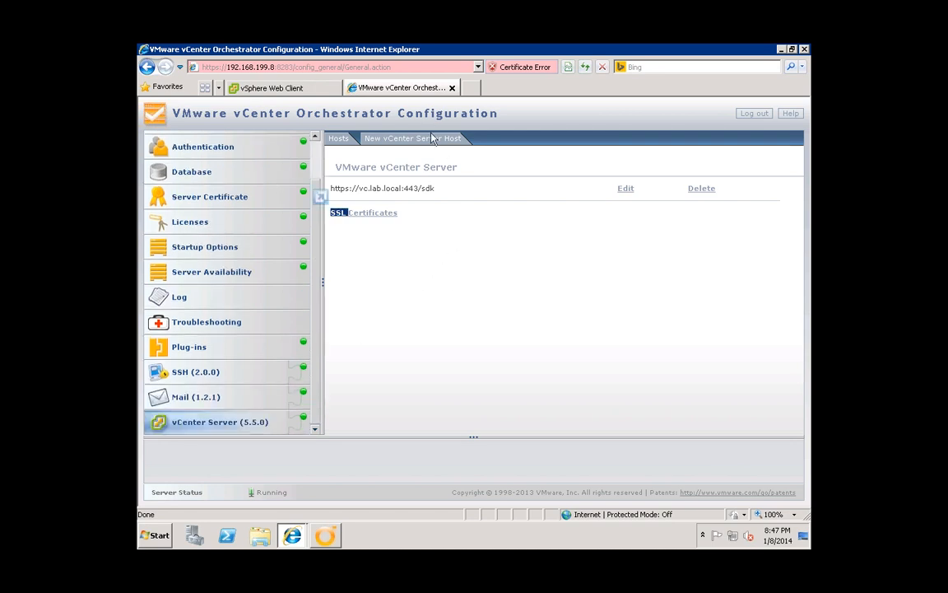
click(288, 88)
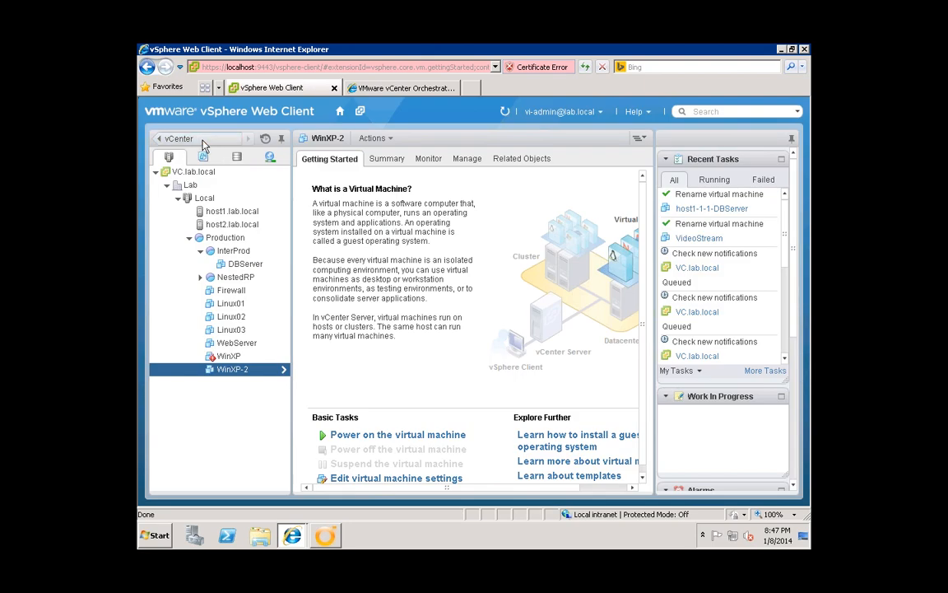
click(340, 112)
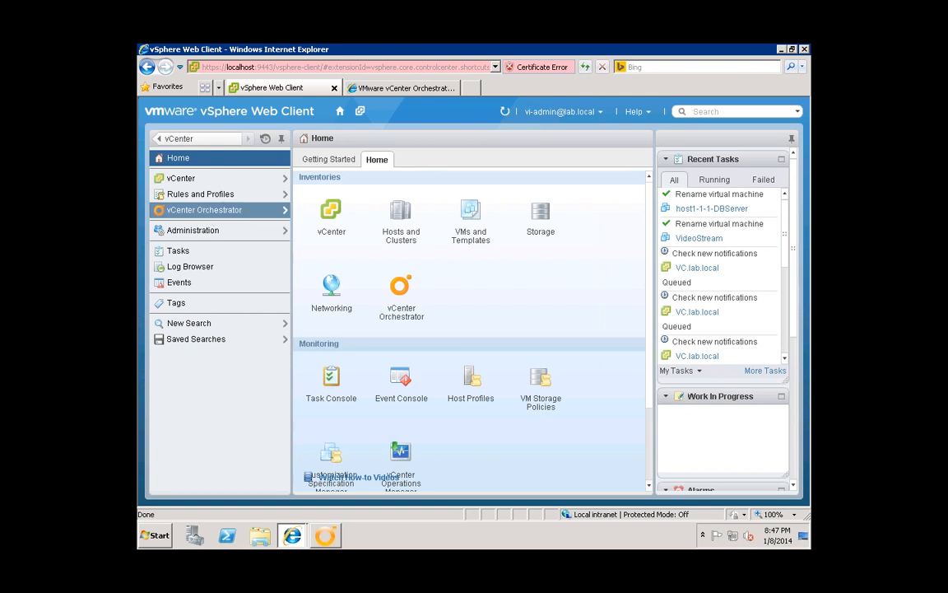
click(223, 209)
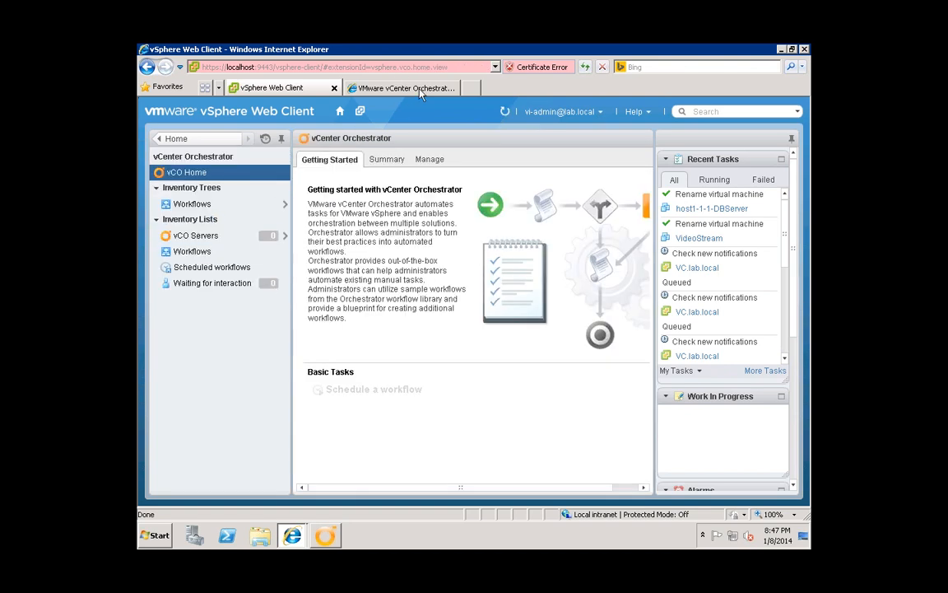
click(380, 87)
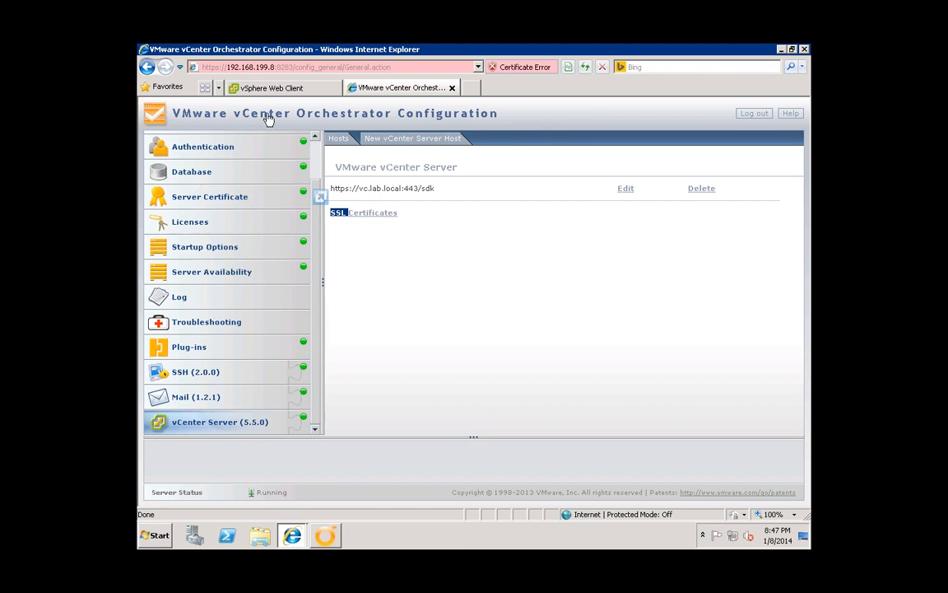
- Restart the vCO Server service from the Startup Options page
click(211, 247)
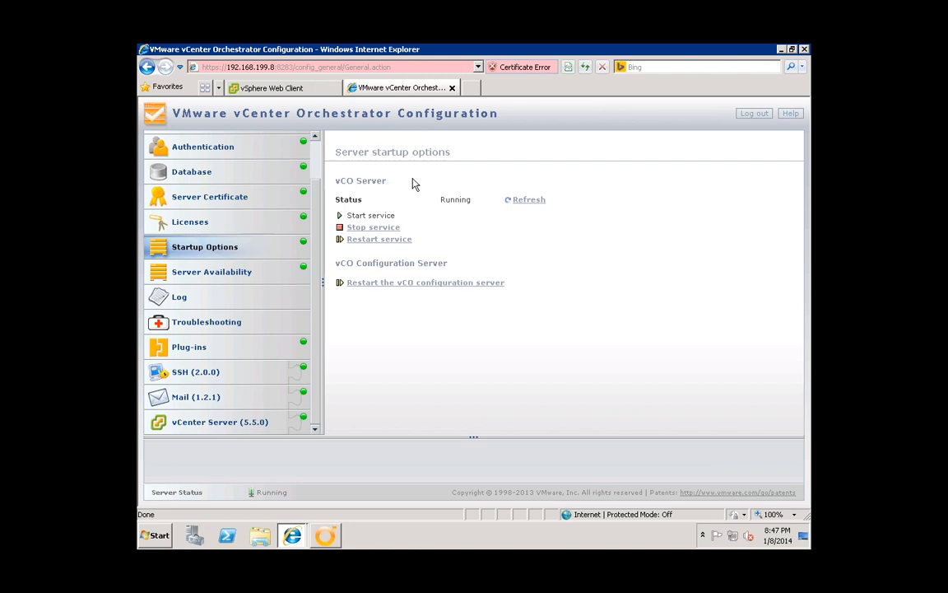
triple_click(377, 178)
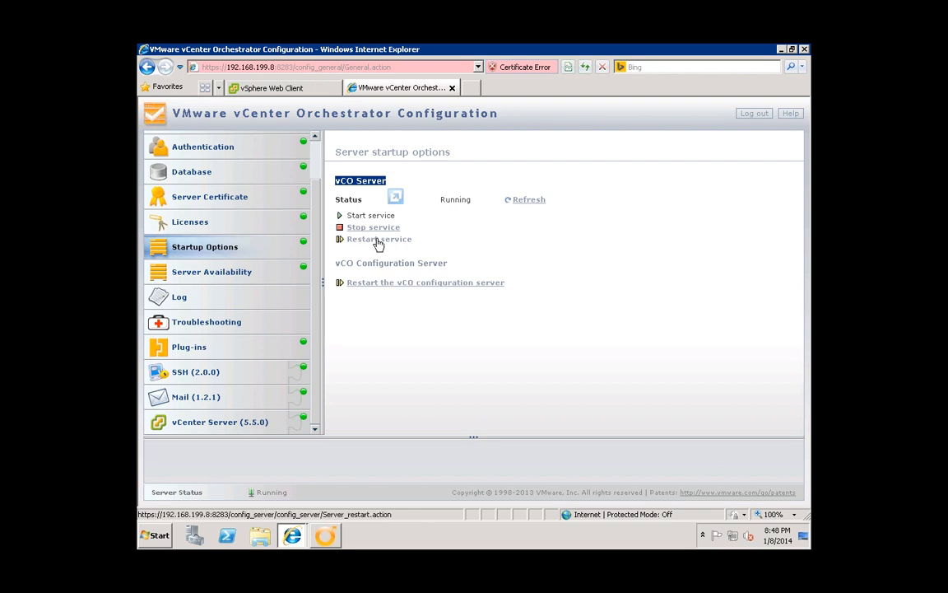
click(378, 240)
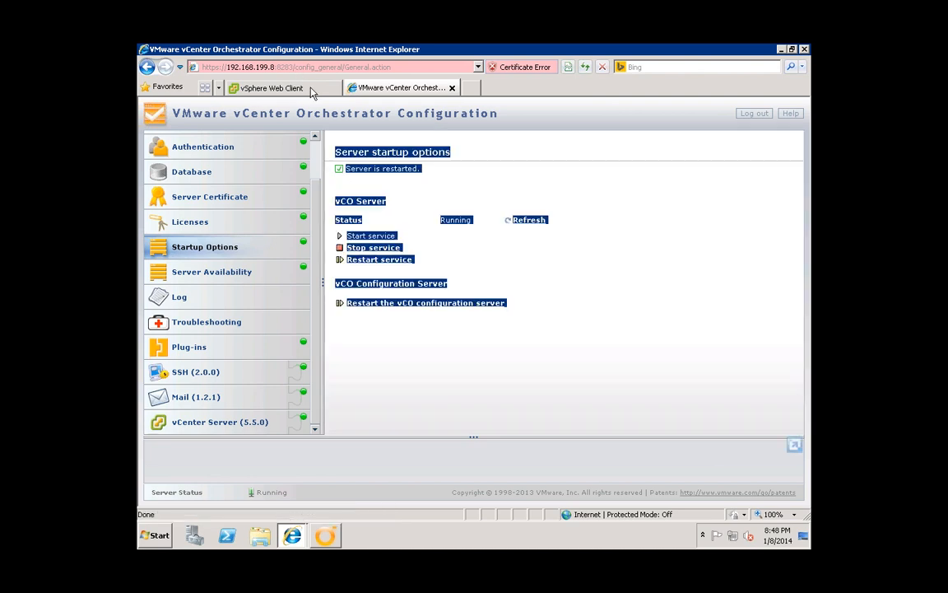
click(470, 190)
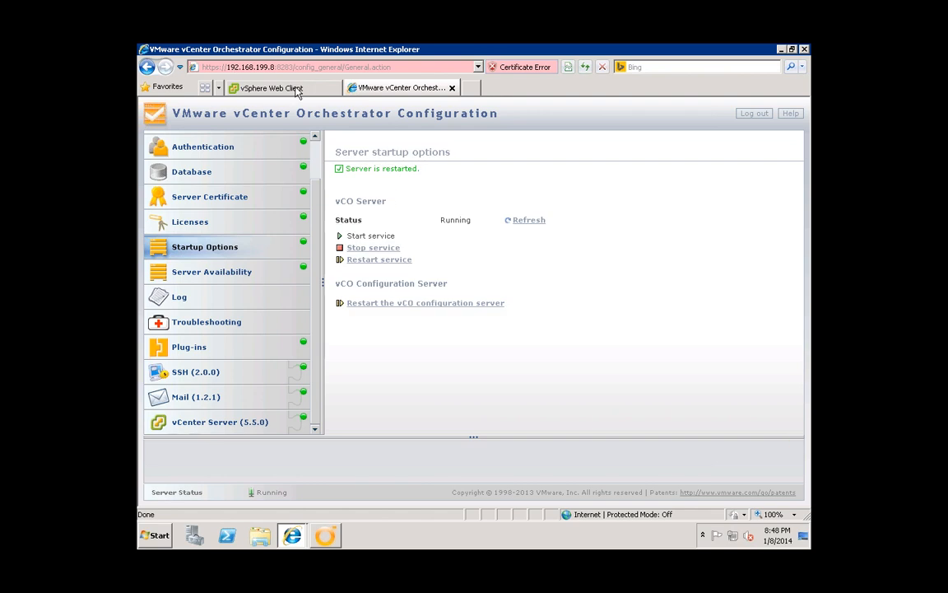
- Switch to the vSphere Web Client and go to its Home page
click(296, 89)
click(398, 88)
click(273, 88)
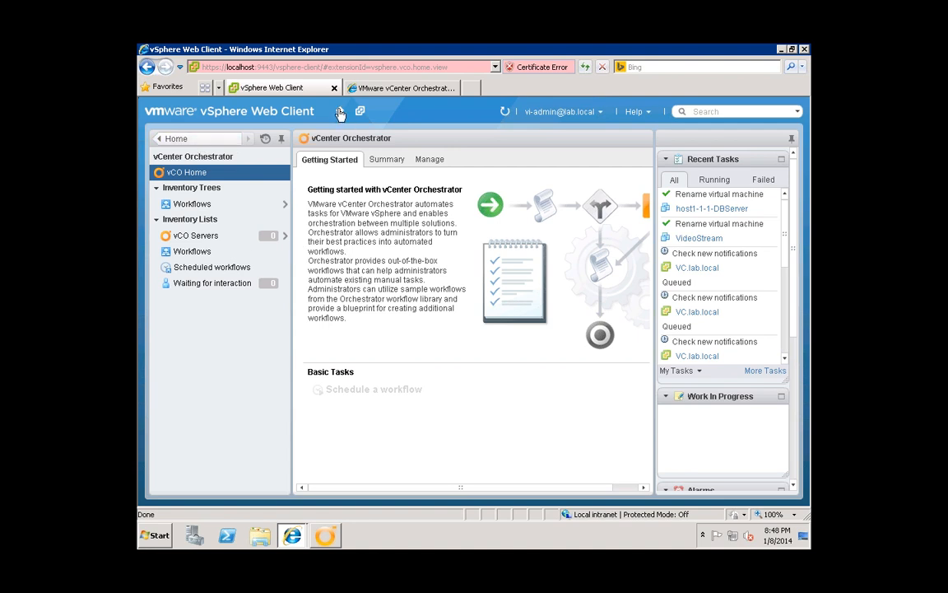
click(339, 110)
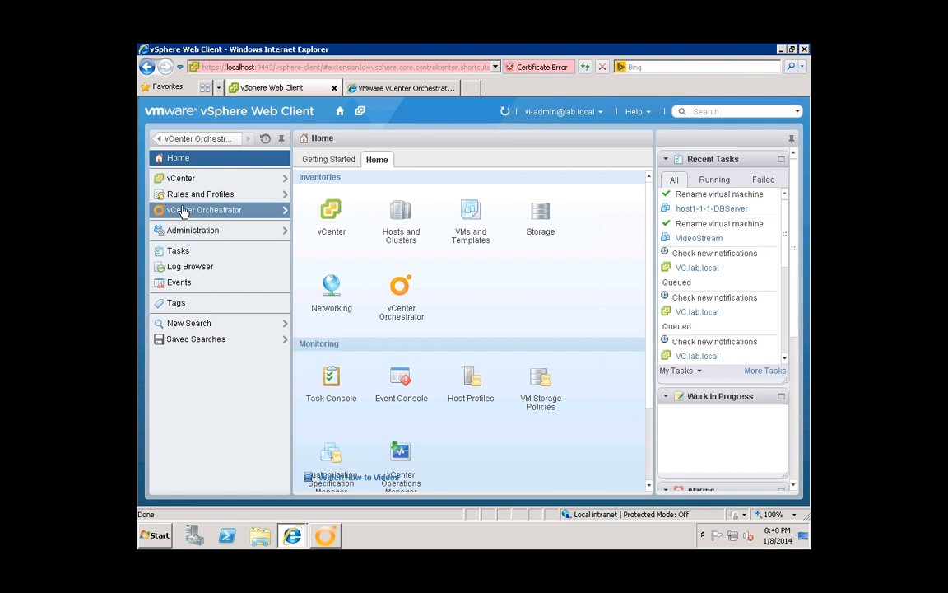
- Show the vCenter Orchestrator vCO Servers summary and bring up the user account menu
click(237, 211)
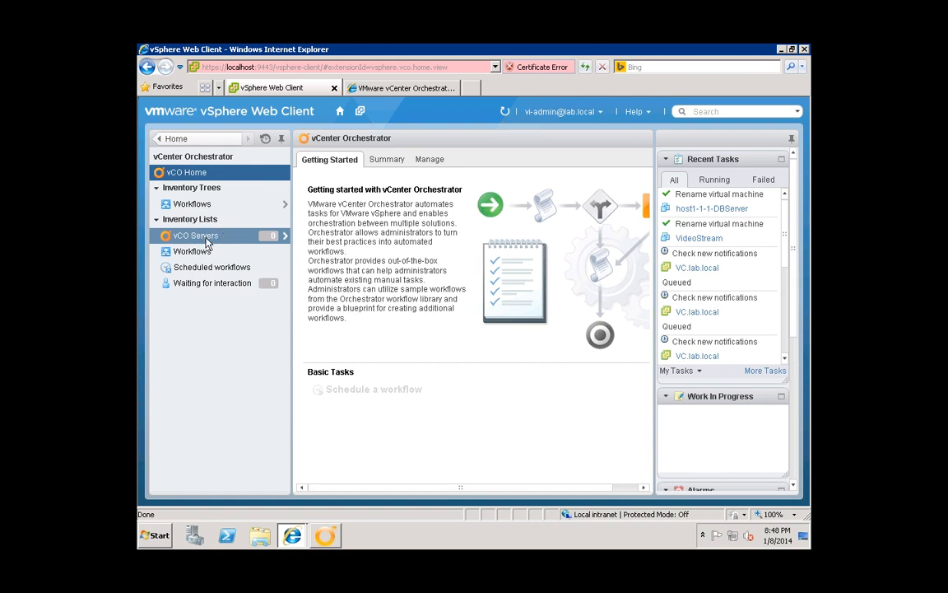
click(208, 238)
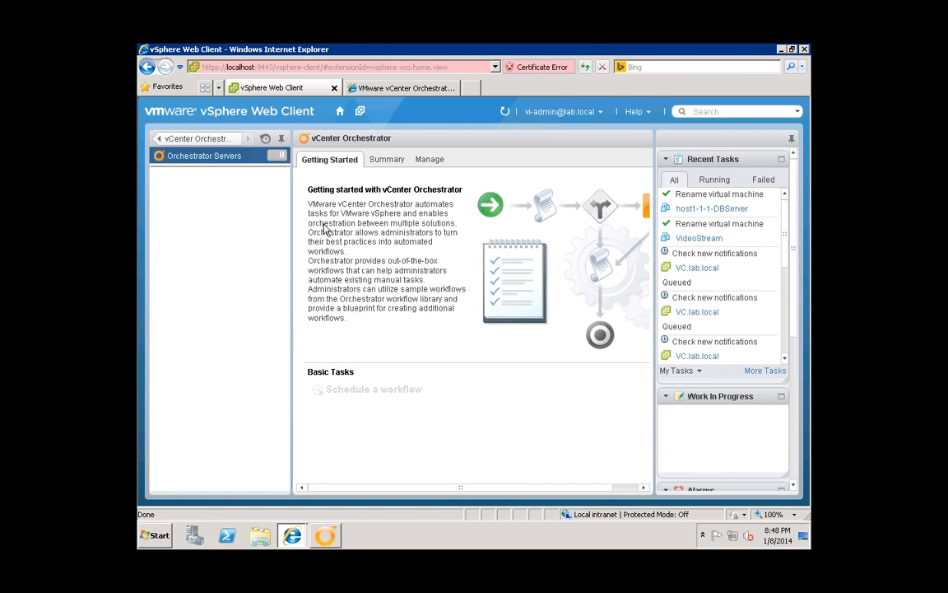
click(383, 160)
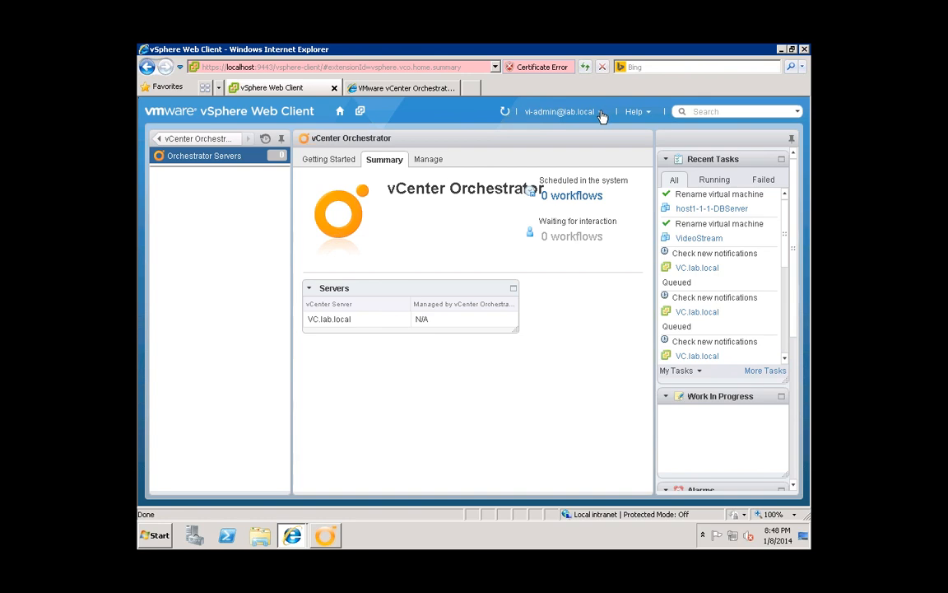
click(544, 111)
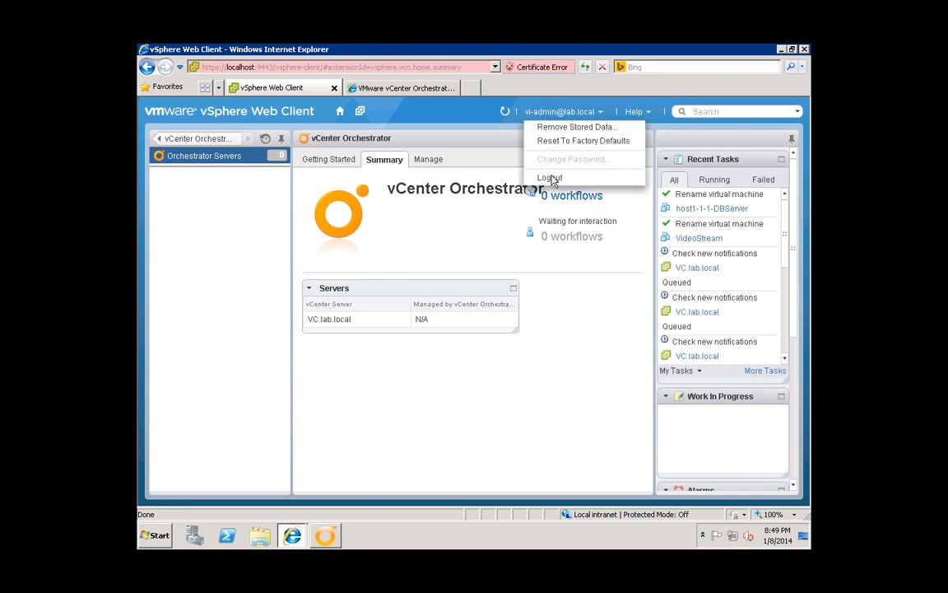
- Log out, then log back in with 'Use Windows session authentication' ticked
click(549, 177)
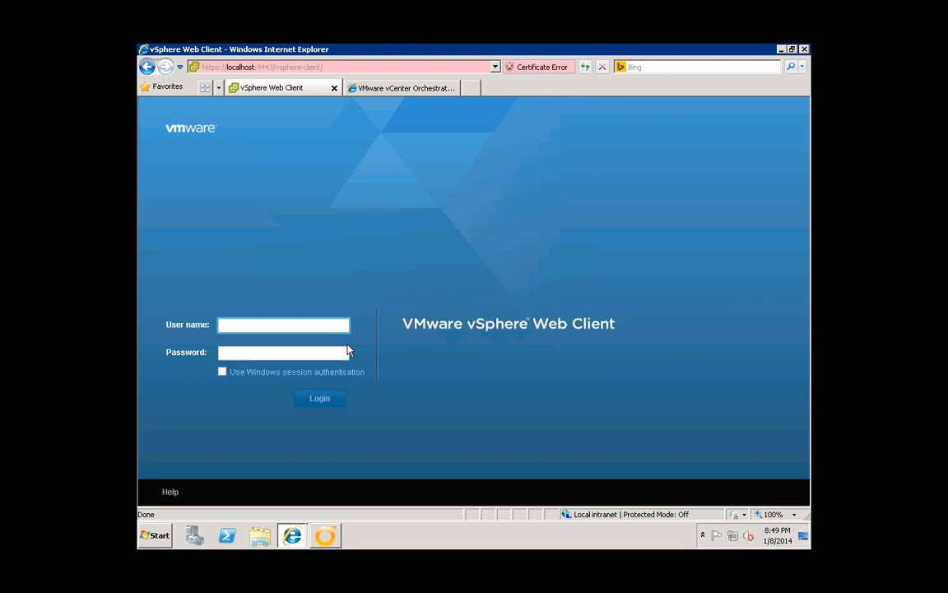
click(222, 372)
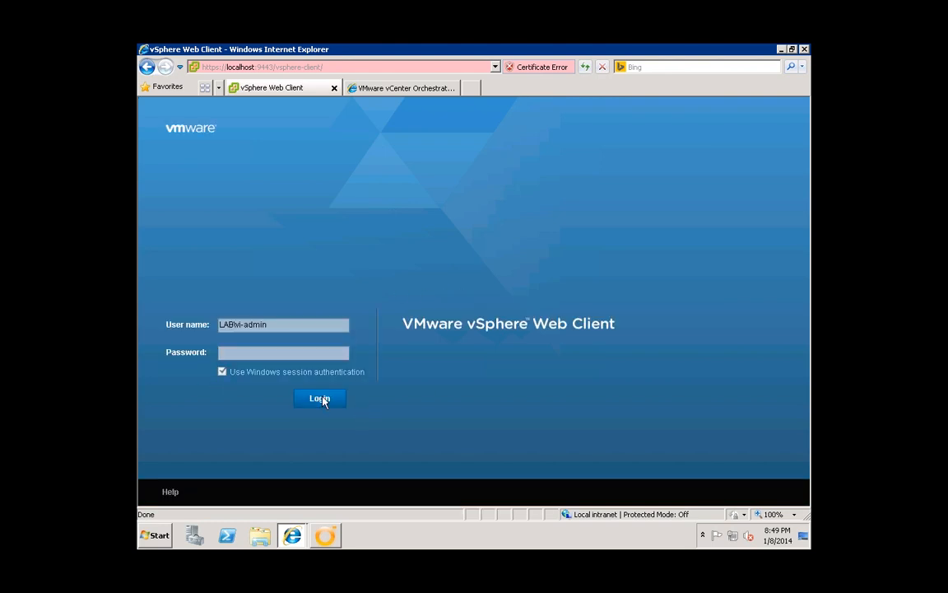
click(319, 397)
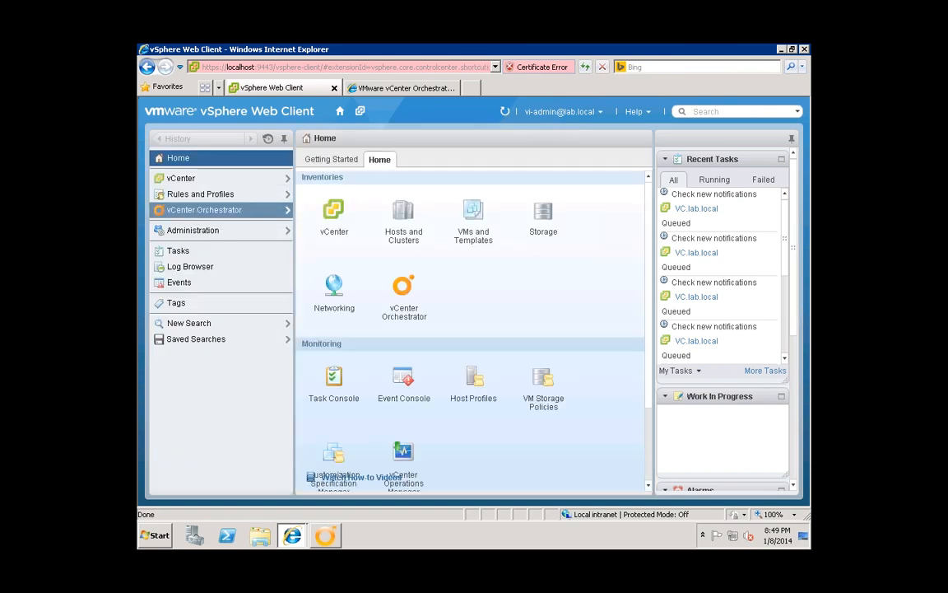
- Go to vCenter Orchestrator from the Home page navigator
click(204, 210)
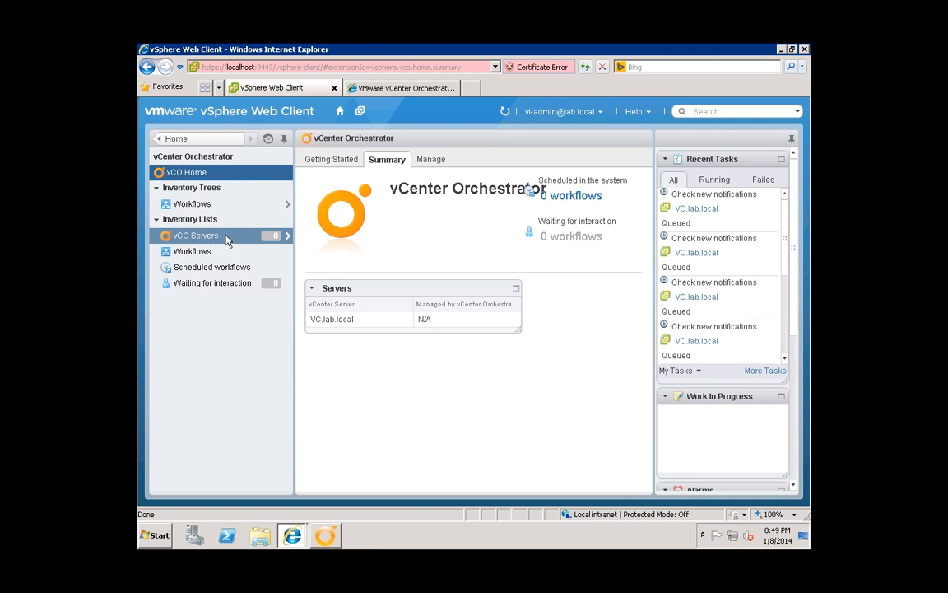
- Open the vCO Servers Manage tab and select the VC.lab.local server
click(226, 236)
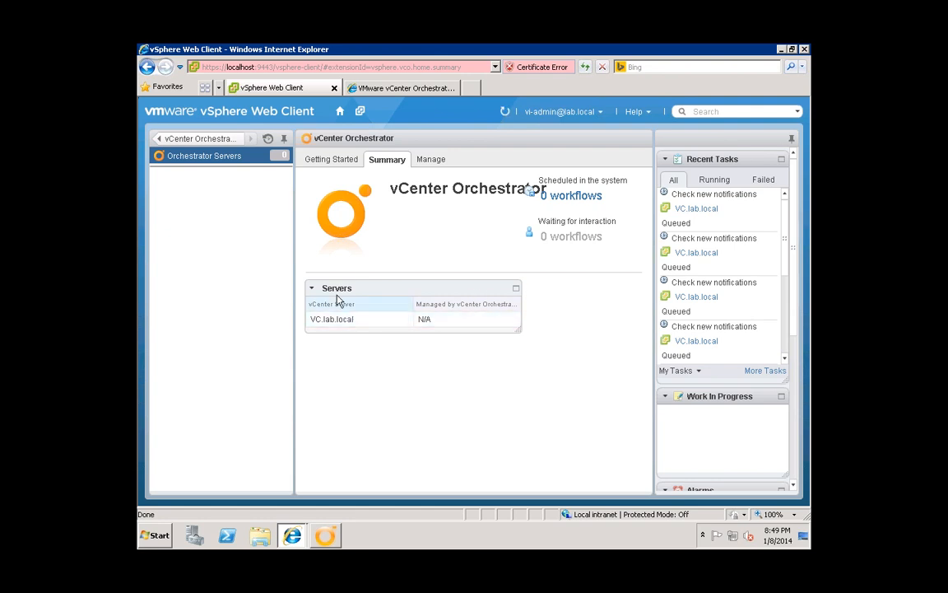
click(430, 160)
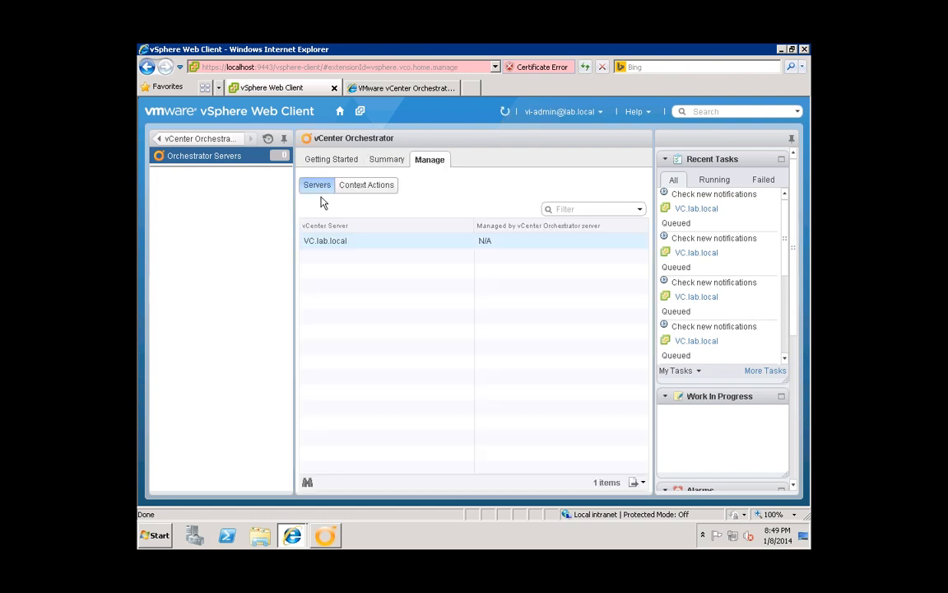
click(428, 244)
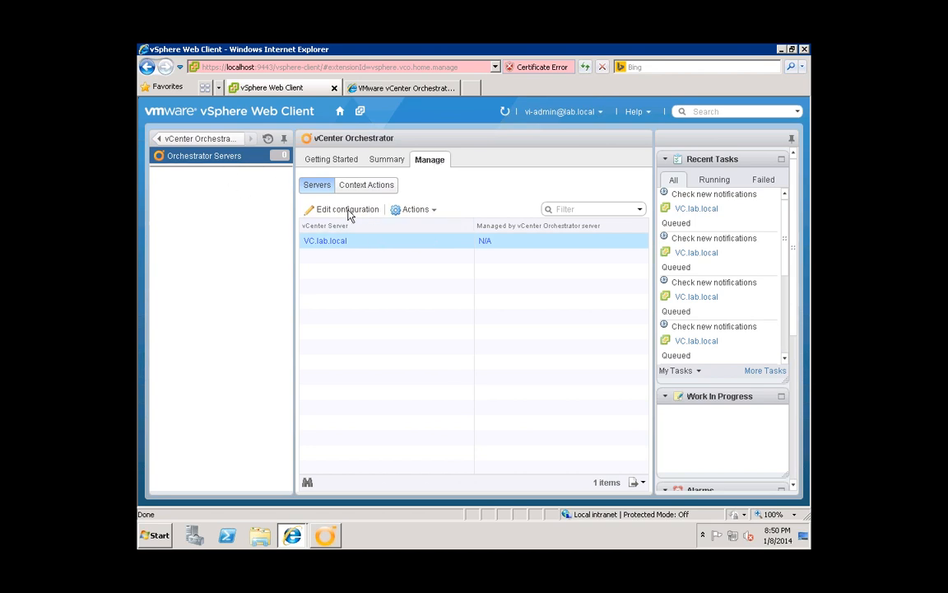
- Set VC.lab.local's fixed Orchestrator hostname to vco.lab.local, test the connection, and save
click(345, 210)
click(544, 285)
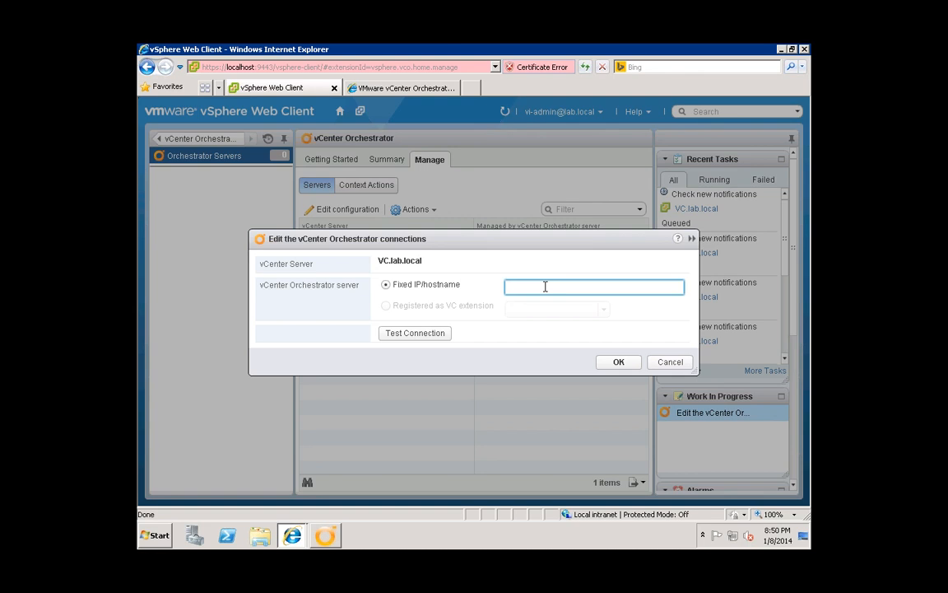
text(vco.lab.local)
click(423, 337)
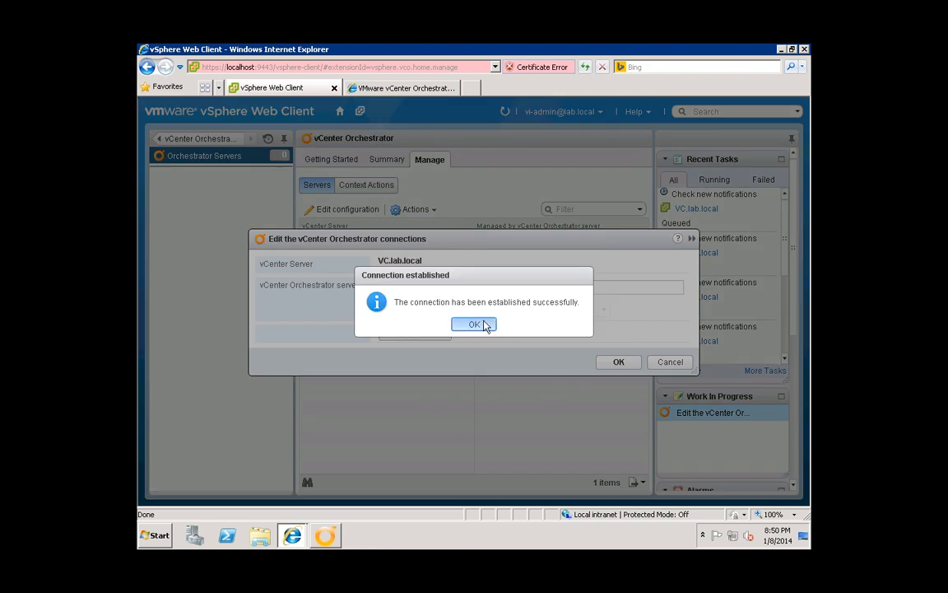
click(477, 324)
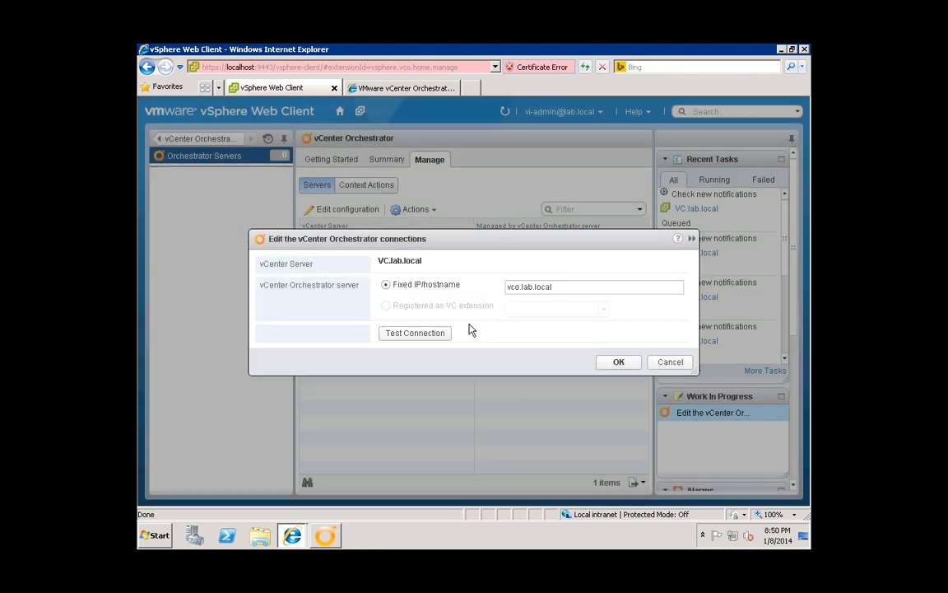
click(609, 361)
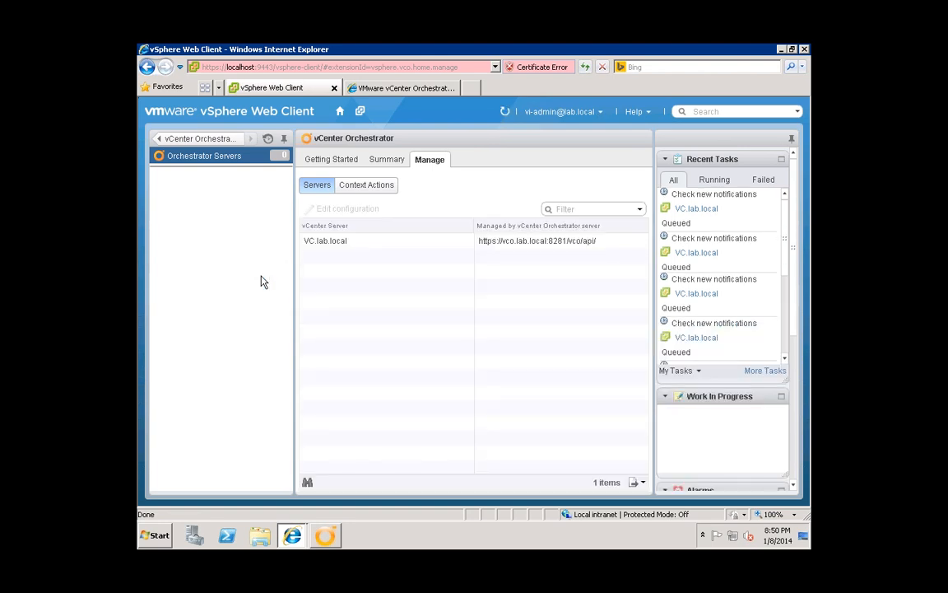
- Return to the vCenter Orchestrator inventory and refresh it to show 1 vCO server
click(201, 139)
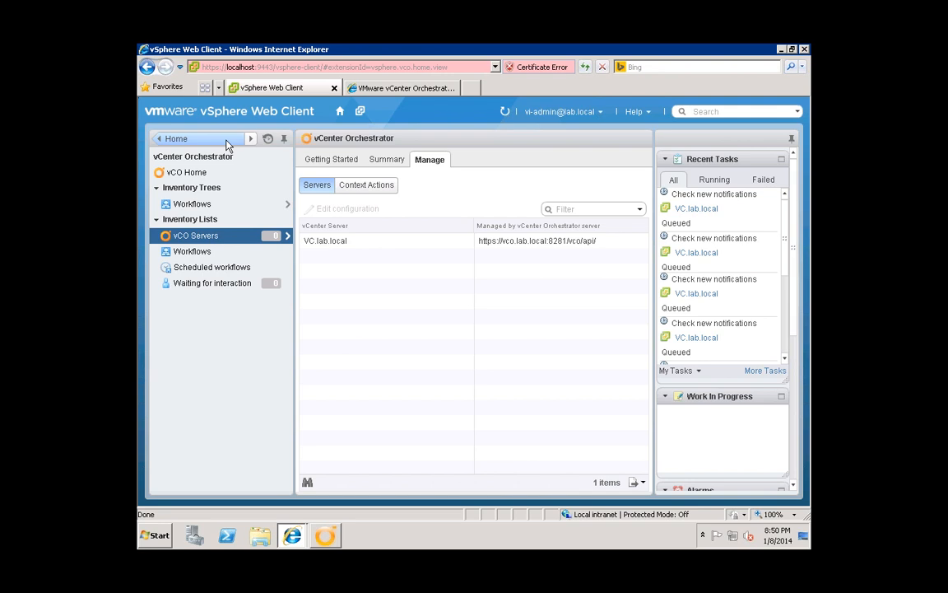
click(506, 113)
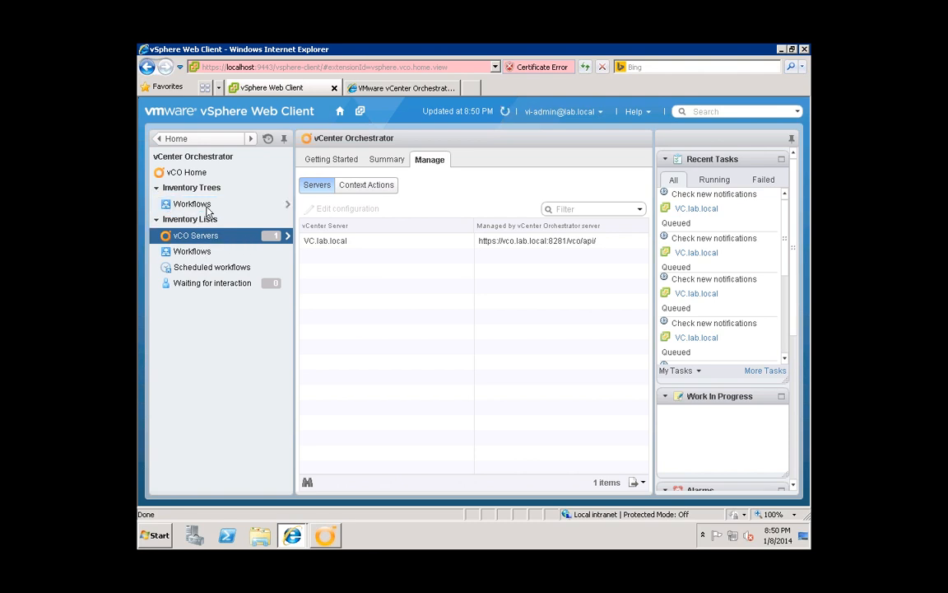
- Open the Workflows inventory list and scroll through its 276 workflows
click(192, 251)
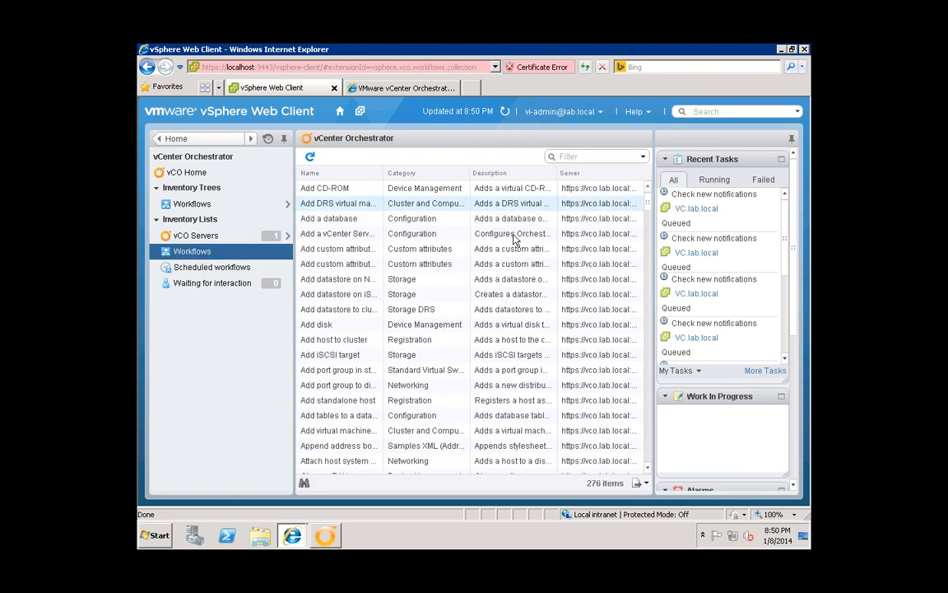
scroll(648, 215, down, 4)
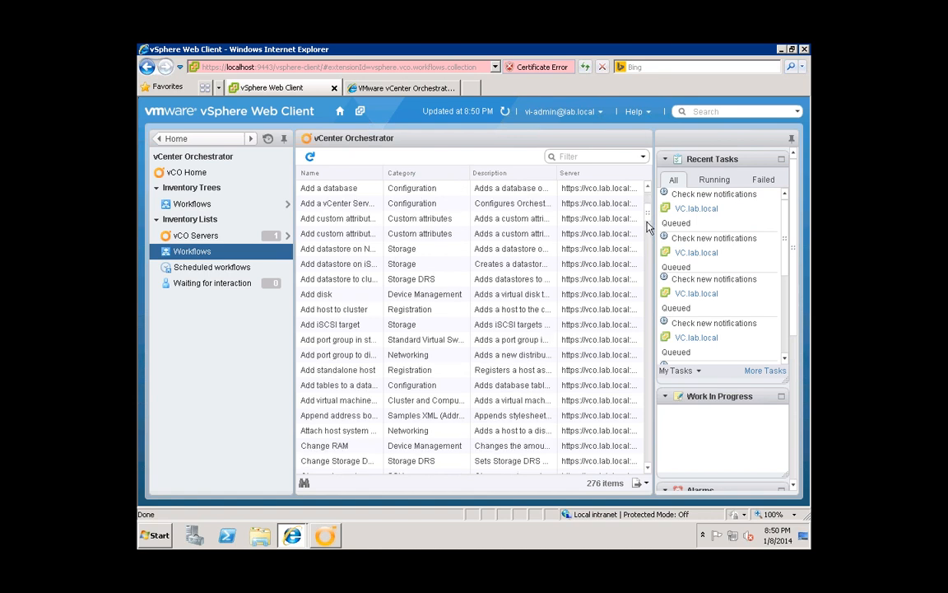
scroll(648, 256, down, 15)
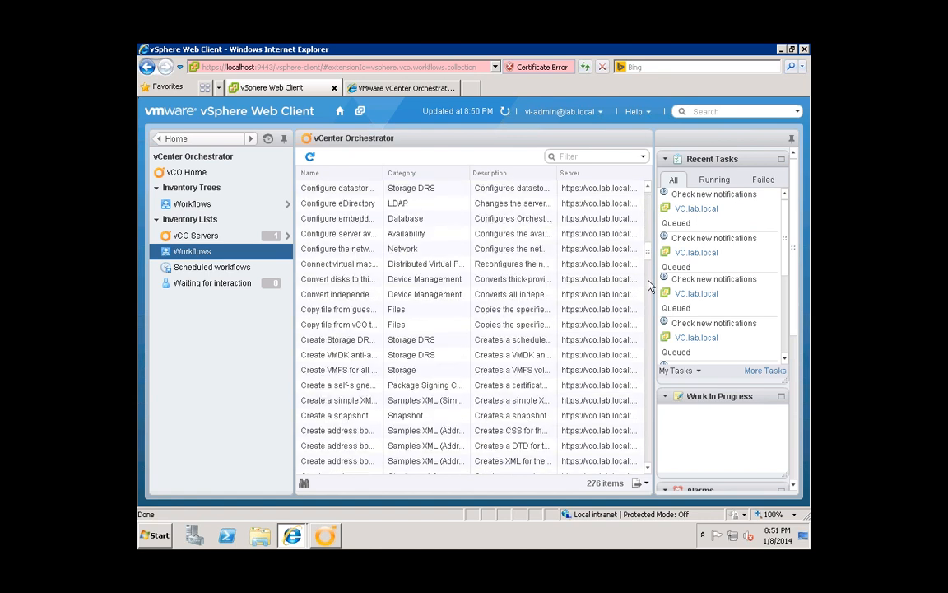
scroll(335, 339, down, 12)
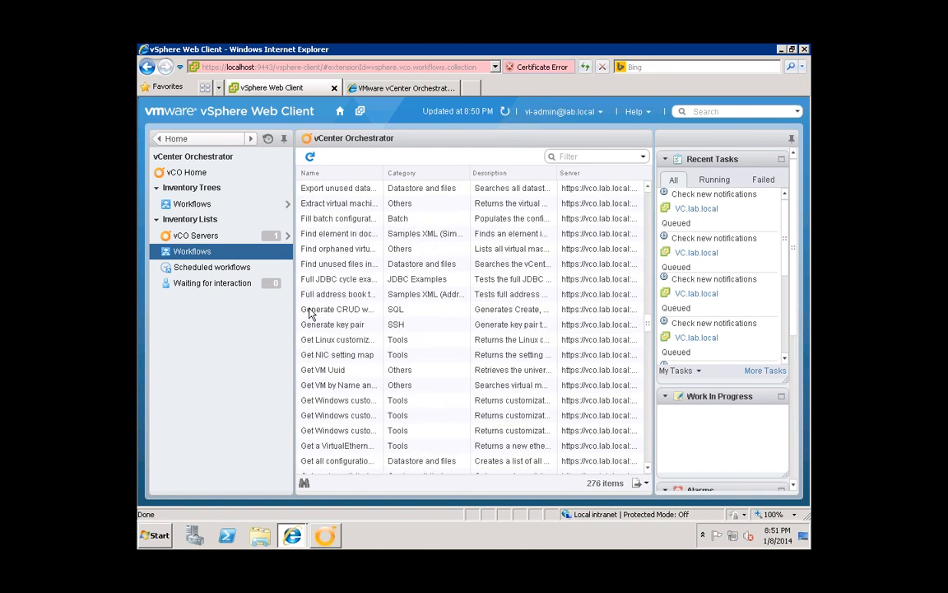
scroll(334, 307, down, 2)
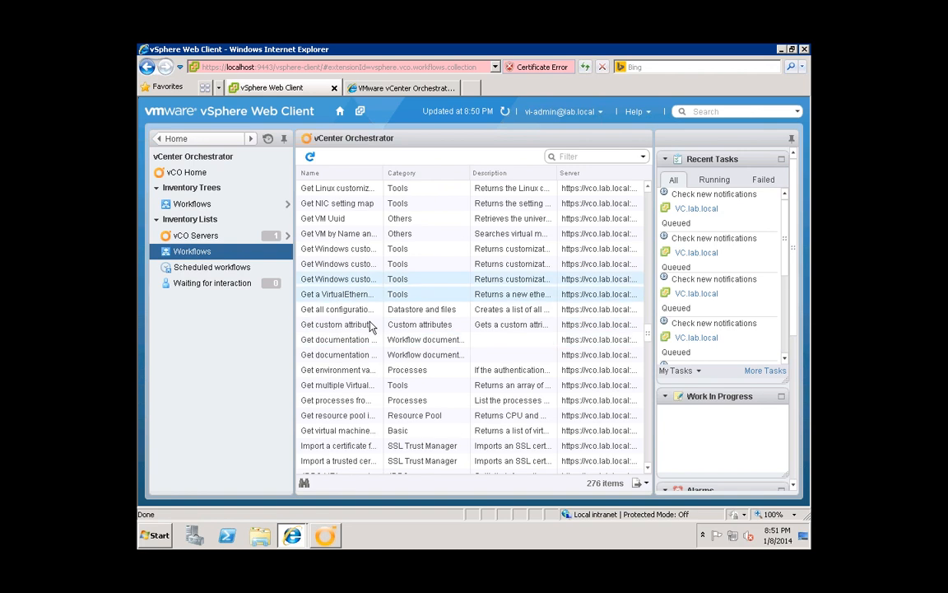
click(647, 456)
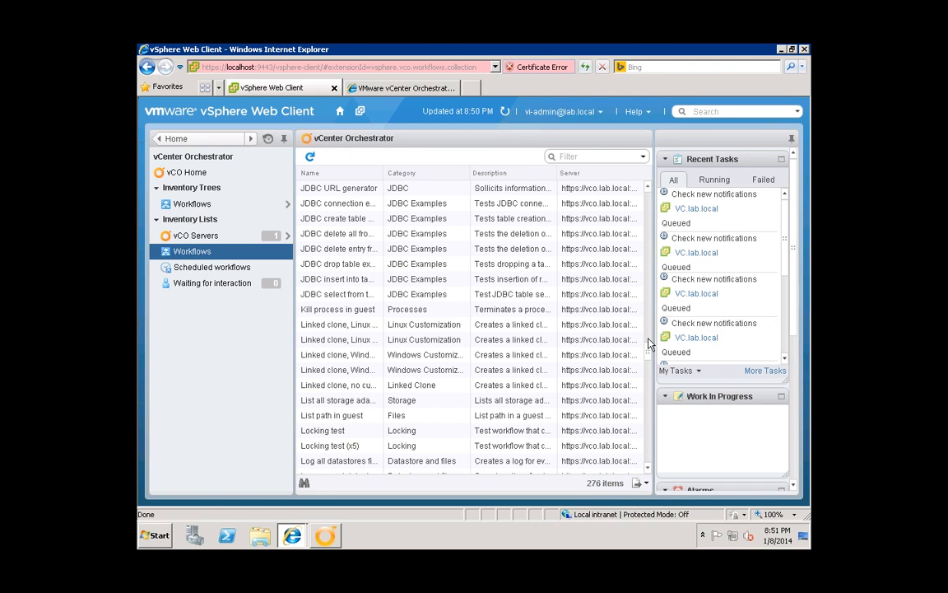
scroll(648, 344, up, 6)
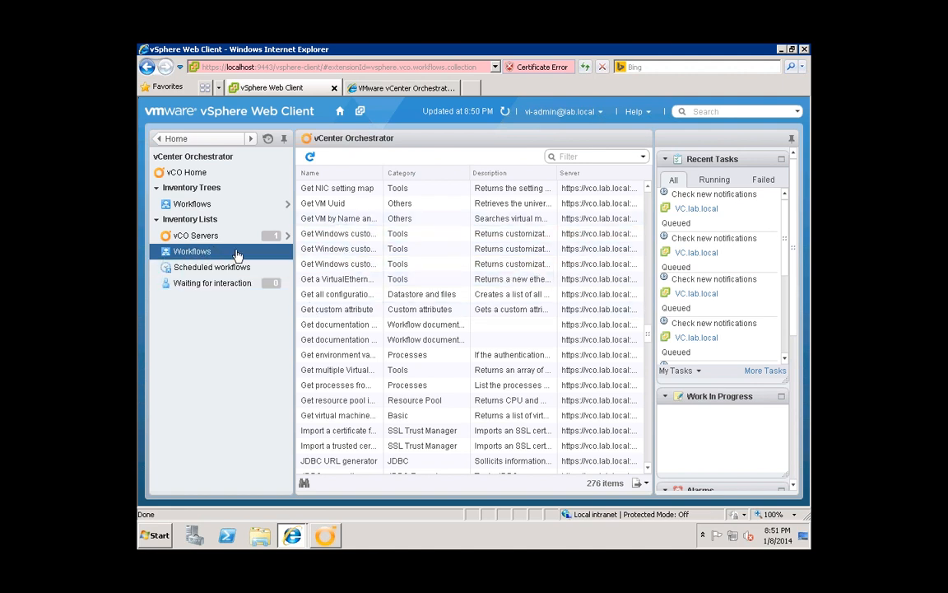
click(650, 215)
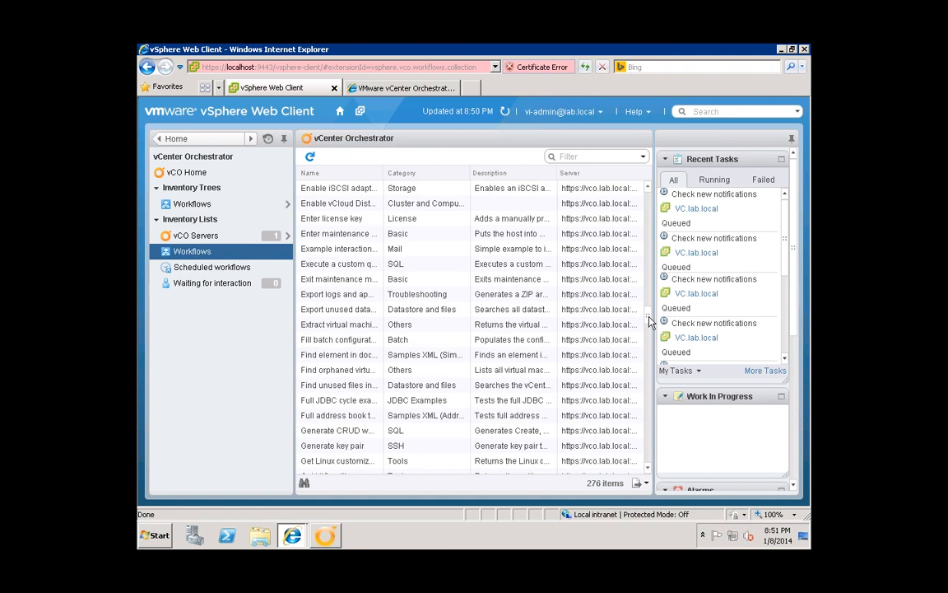
drag(650, 288, 646, 188)
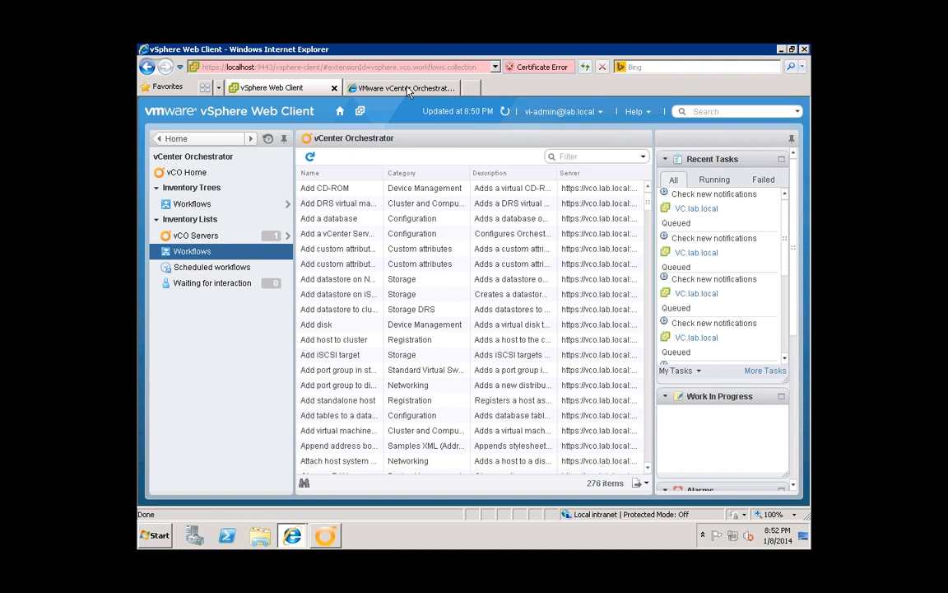
- Return to the vCO Configuration page and show its Plug-ins settings
click(411, 92)
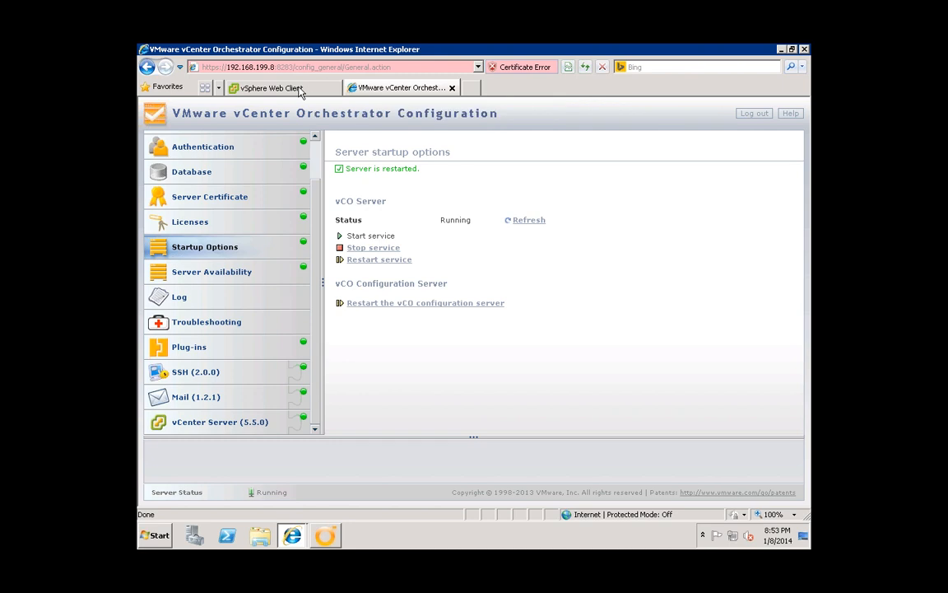
click(300, 89)
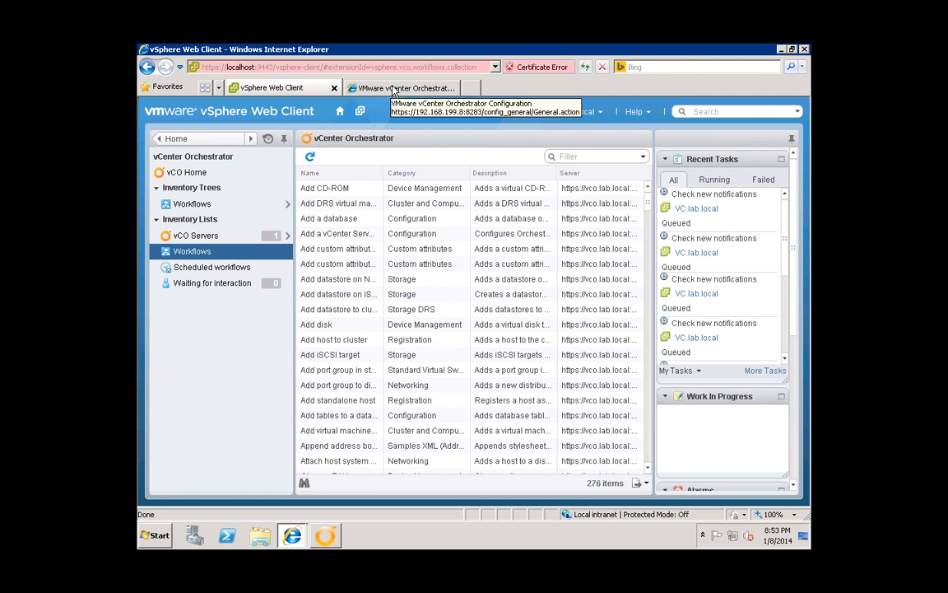
click(393, 88)
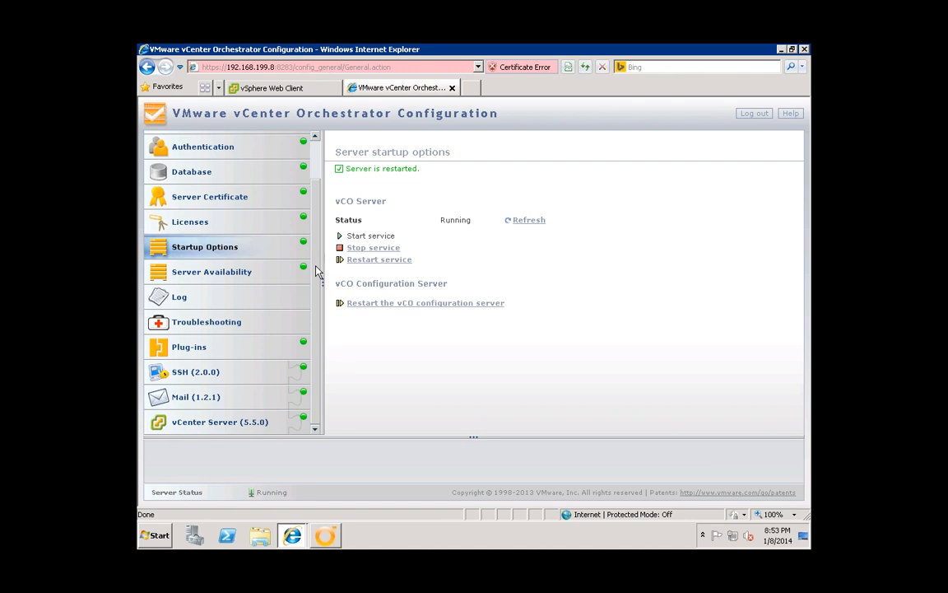
click(199, 348)
- Enter the Orchestrator admin user name and password, then browse for a plug-in file
click(514, 205)
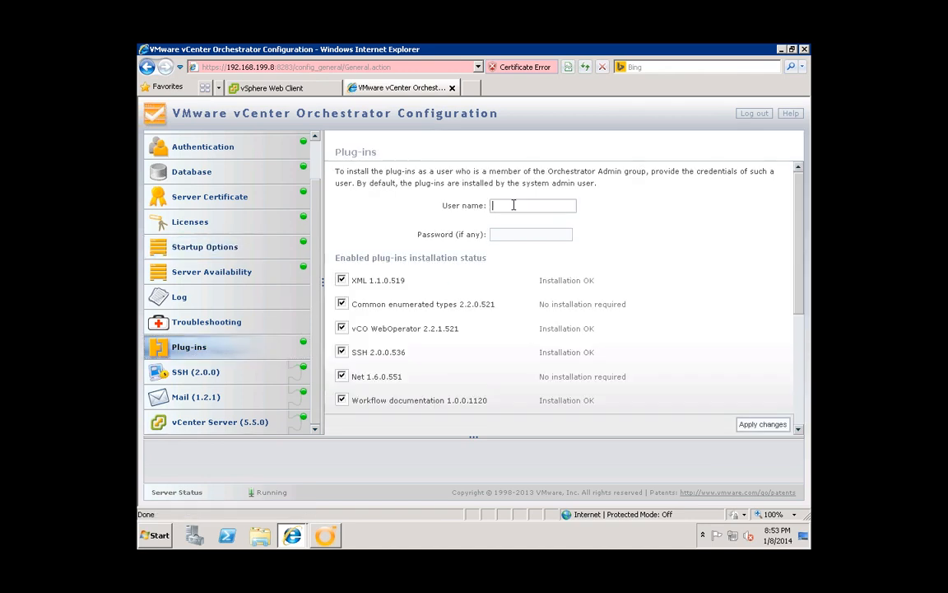
text(v)
text(!)
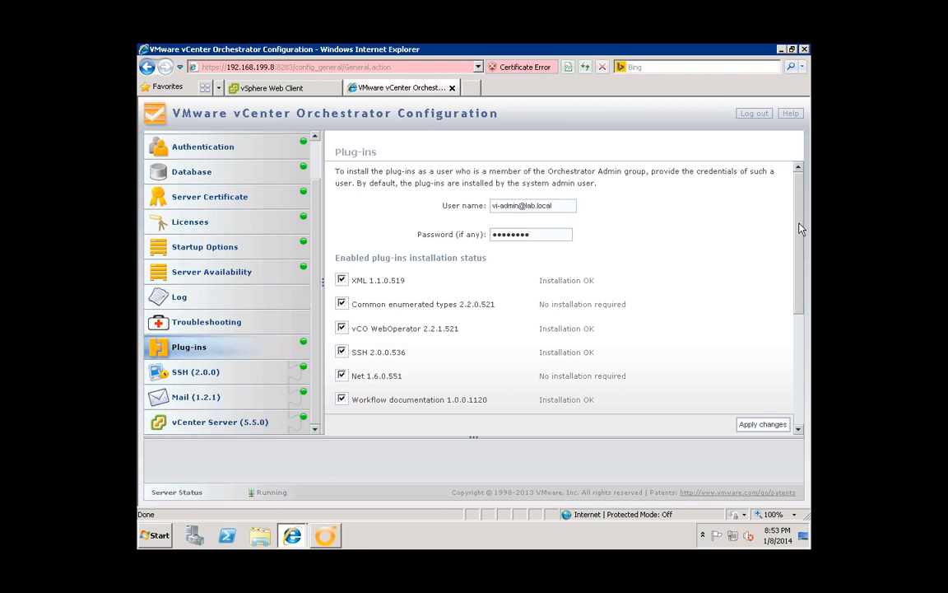
scroll(524, 209, down, 1)
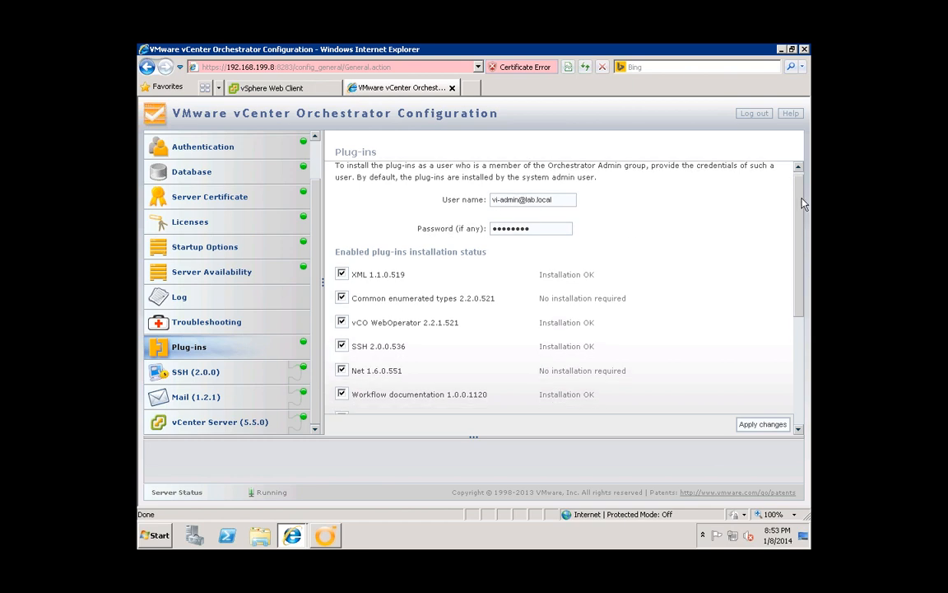
drag(802, 245, 712, 353)
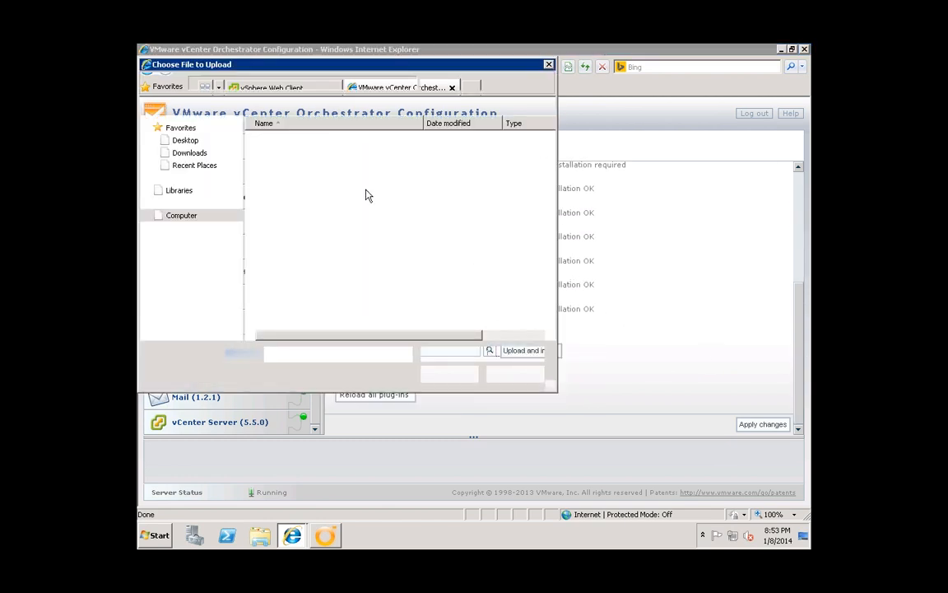
- Upload and install o11nplugin-powershell.dar from Build (B:) > o11nplugin-powershell-1.0.1
click(227, 86)
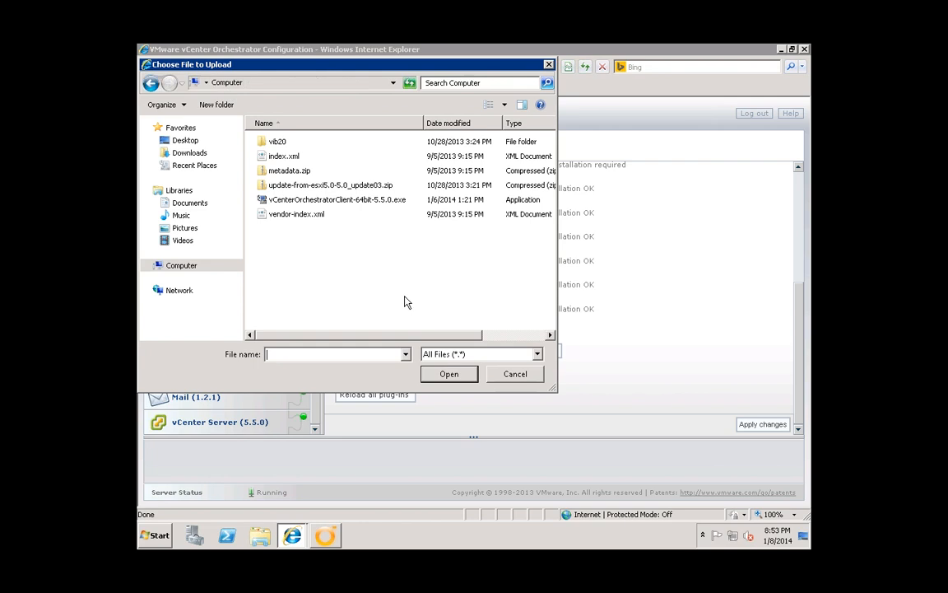
double_click(309, 288)
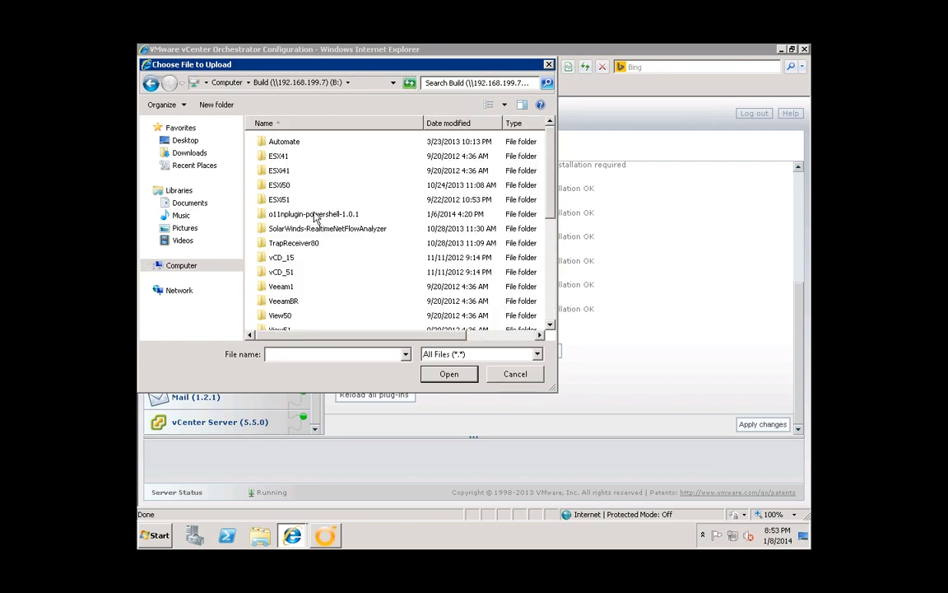
double_click(315, 214)
click(304, 172)
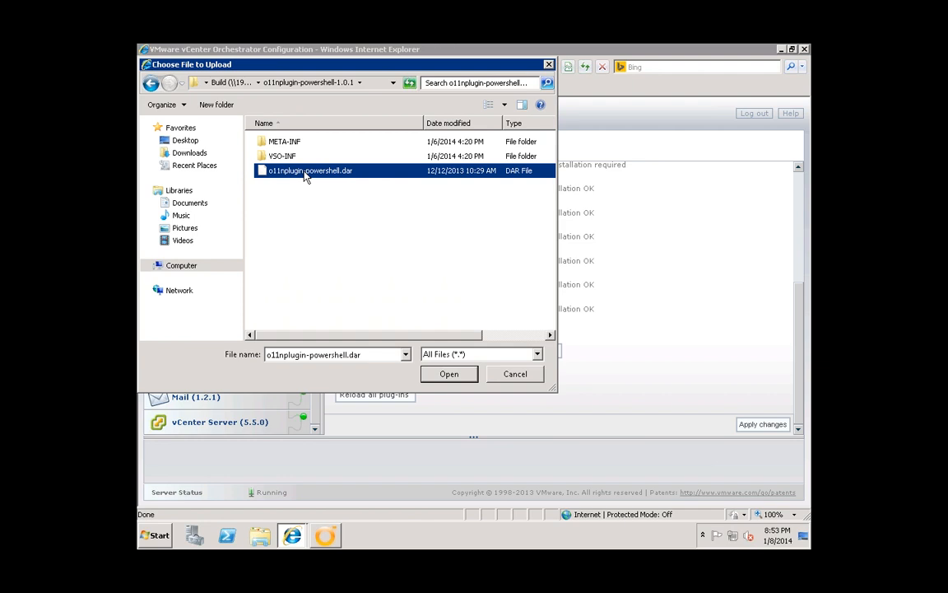
double_click(305, 172)
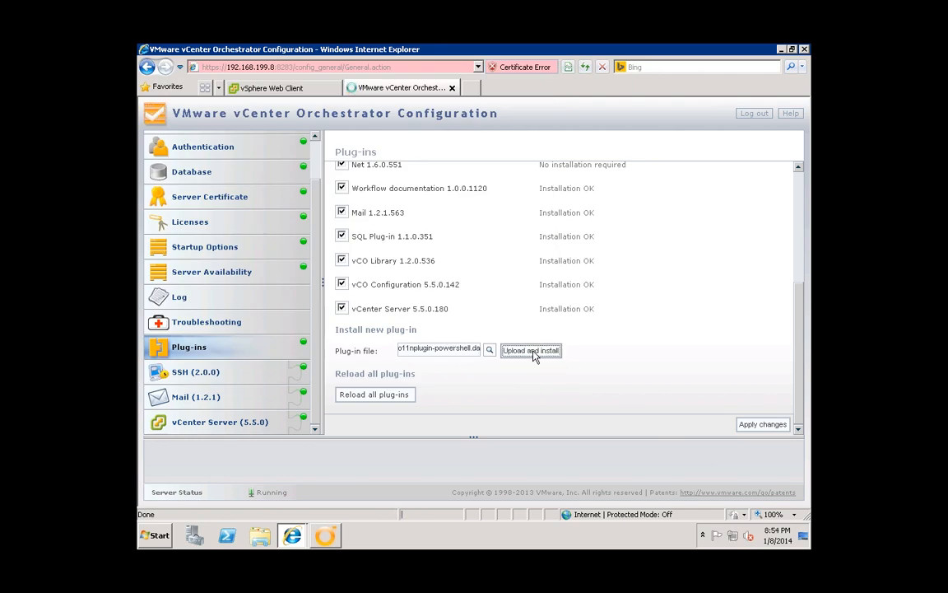
click(532, 351)
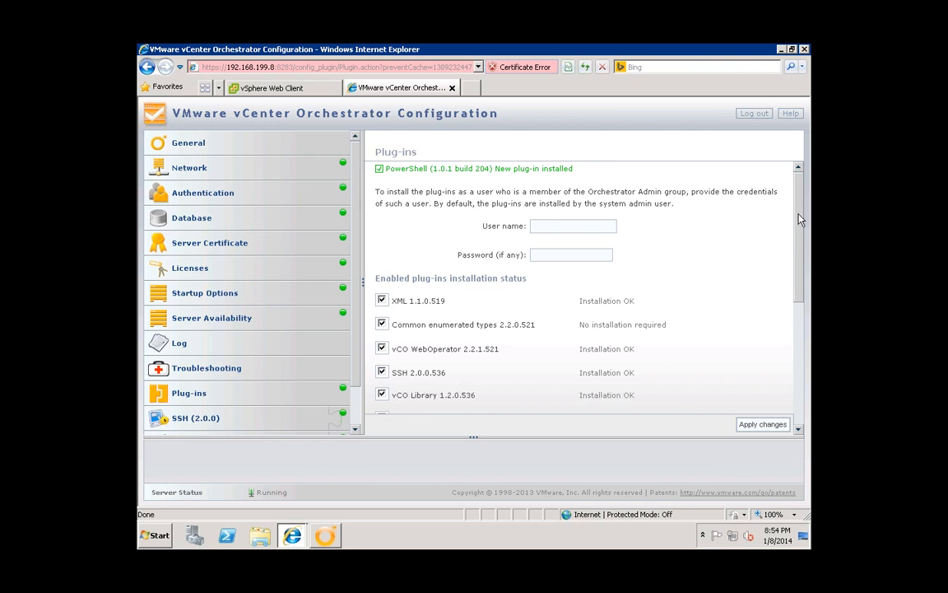
scroll(799, 209, down, 1)
mouse_move(798, 192)
mouse_down()
mouse_move(802, 214)
mouse_move(802, 206)
mouse_up()
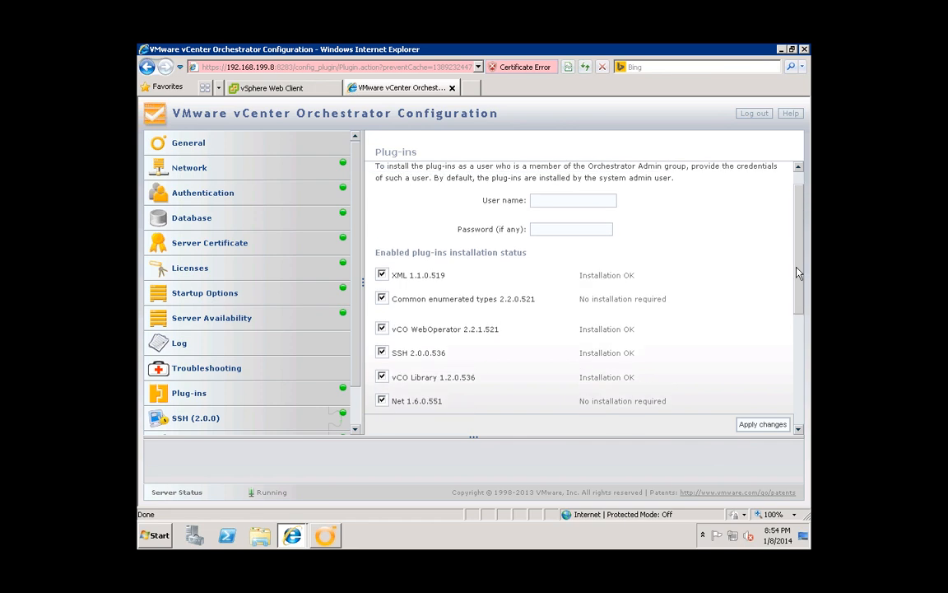
click(798, 397)
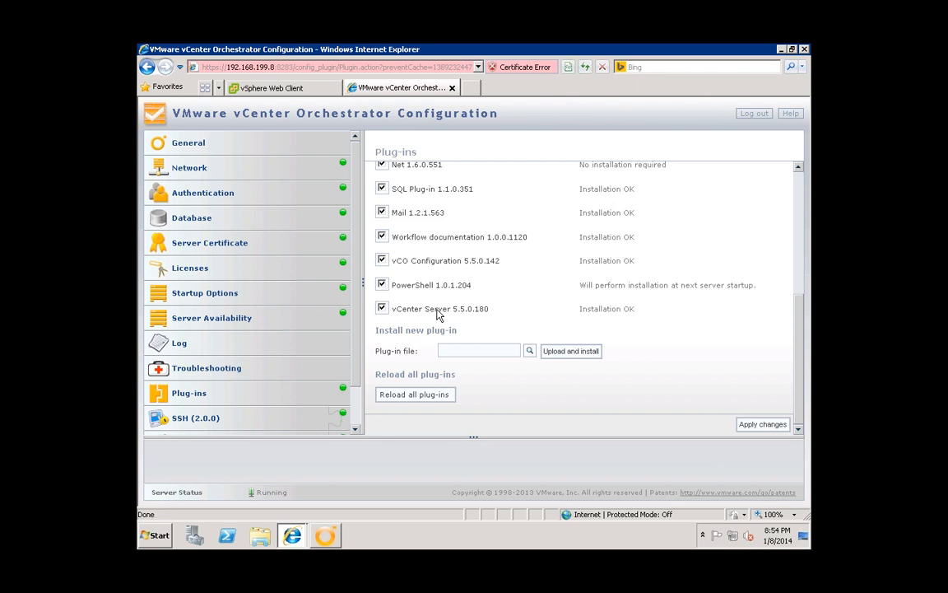
drag(580, 286, 724, 288)
click(737, 287)
- Restart the vCO server service from Startup Options
click(227, 296)
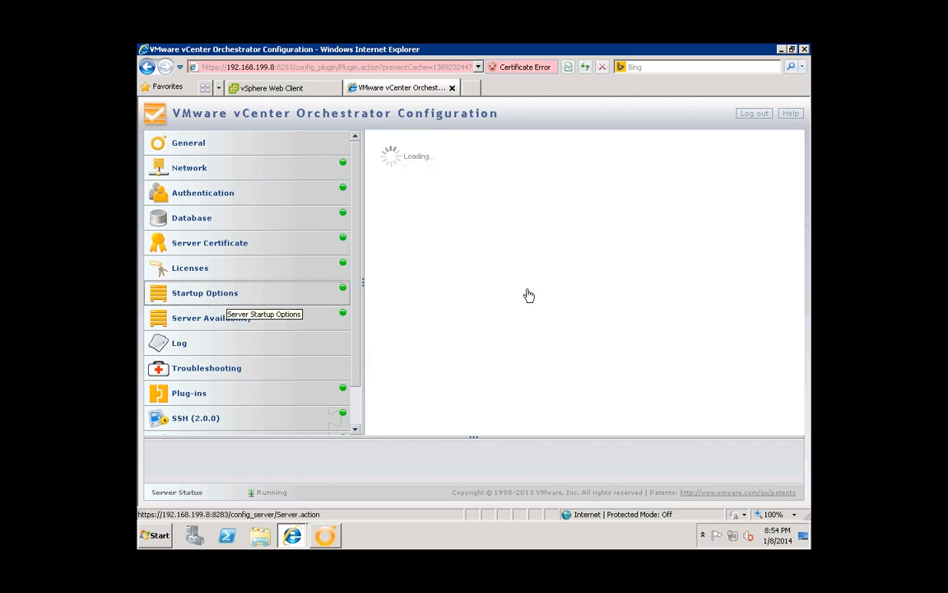
click(415, 239)
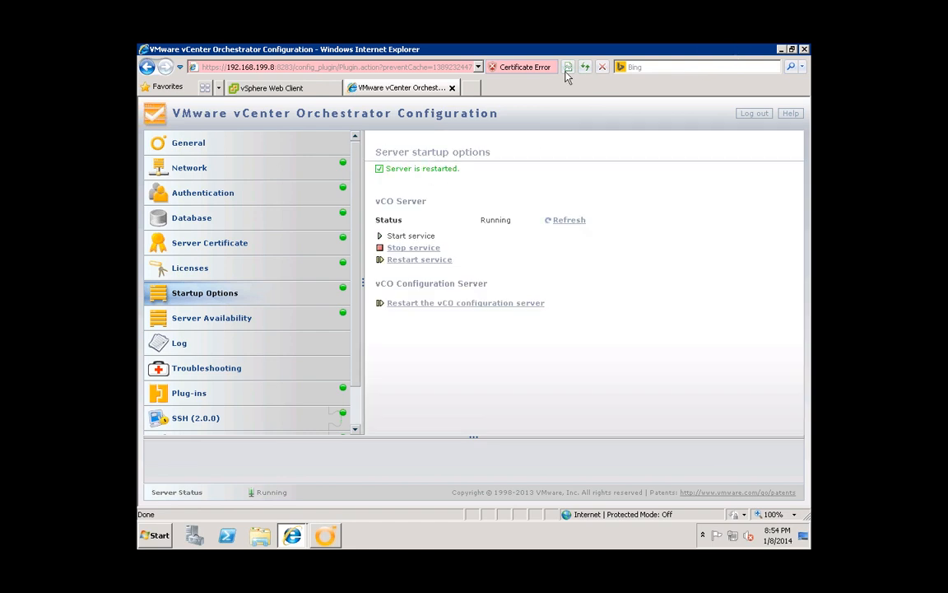
- Bring up the Orchestrator login window and log in to 192.168.199.8
click(327, 535)
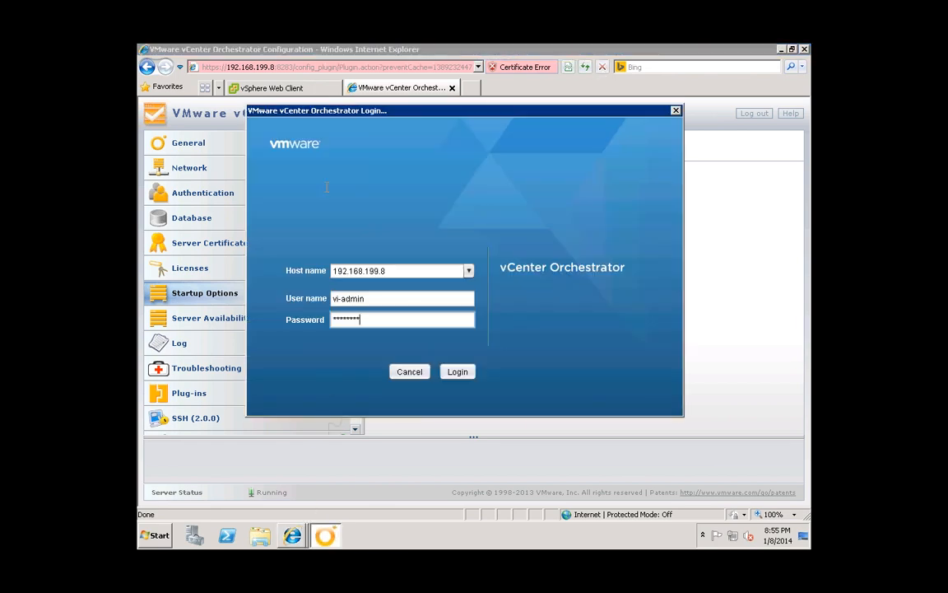
drag(443, 117, 400, 153)
click(465, 381)
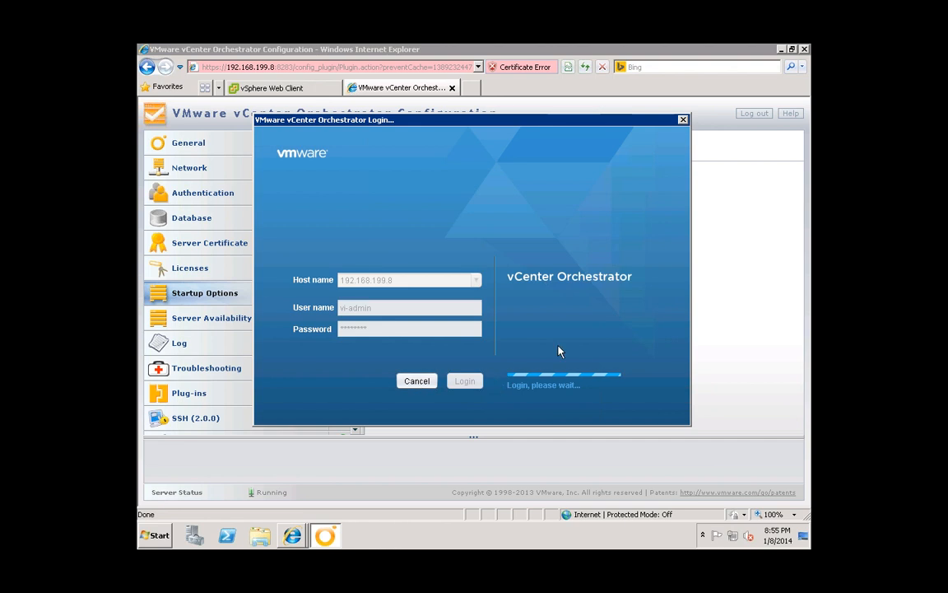
drag(465, 127, 501, 142)
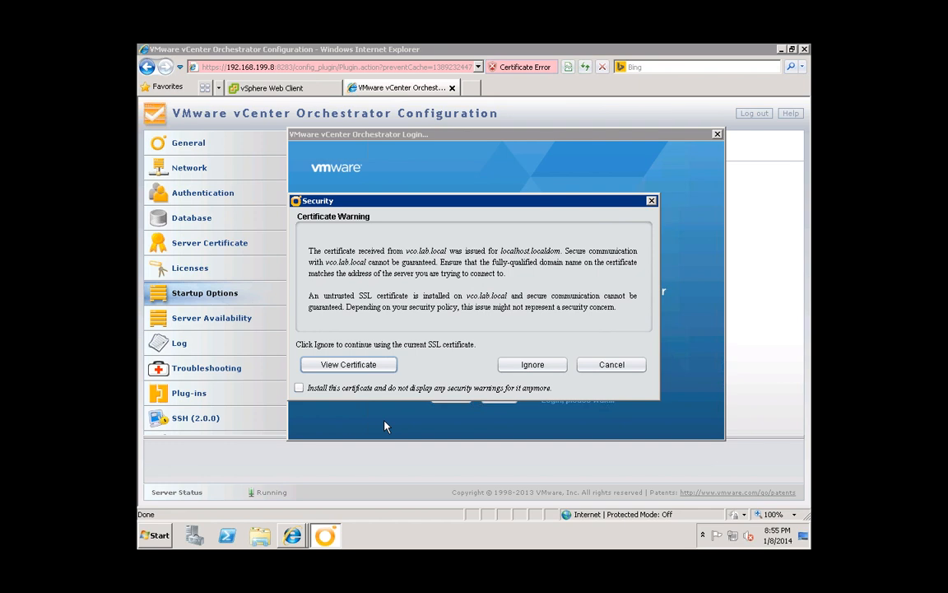
- Permanently install the vco.lab.local certificate, suppress future warnings, and continue logging in as vi-admin
click(299, 387)
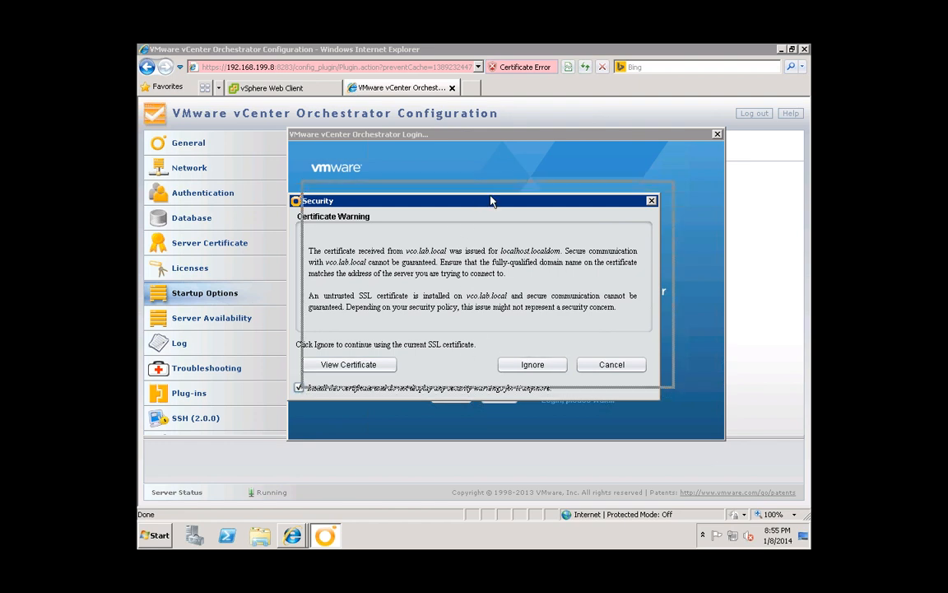
drag(490, 200, 503, 183)
click(554, 346)
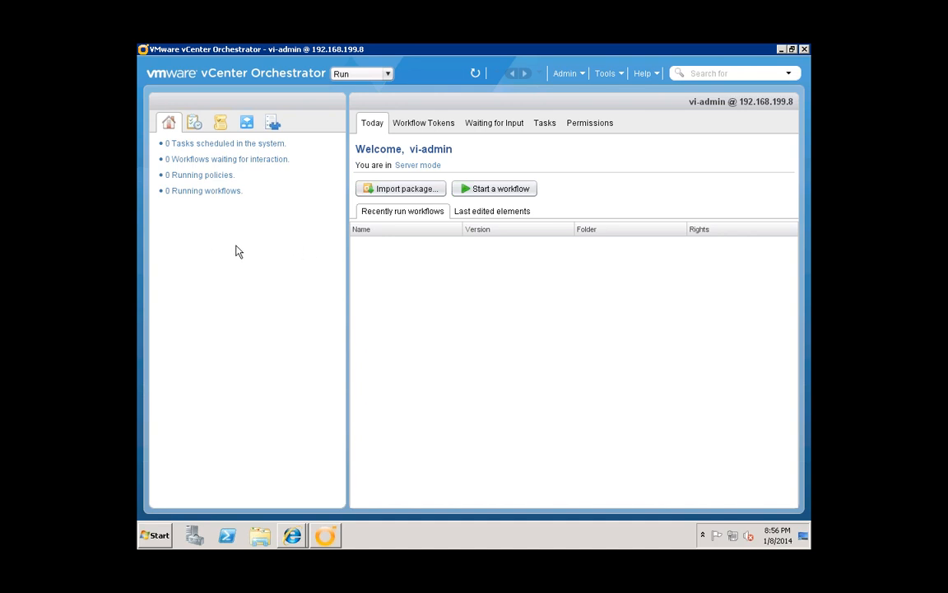
- Expand vi-admin > Library > vCenter to show the Configuration and Datacenter workflows
click(249, 124)
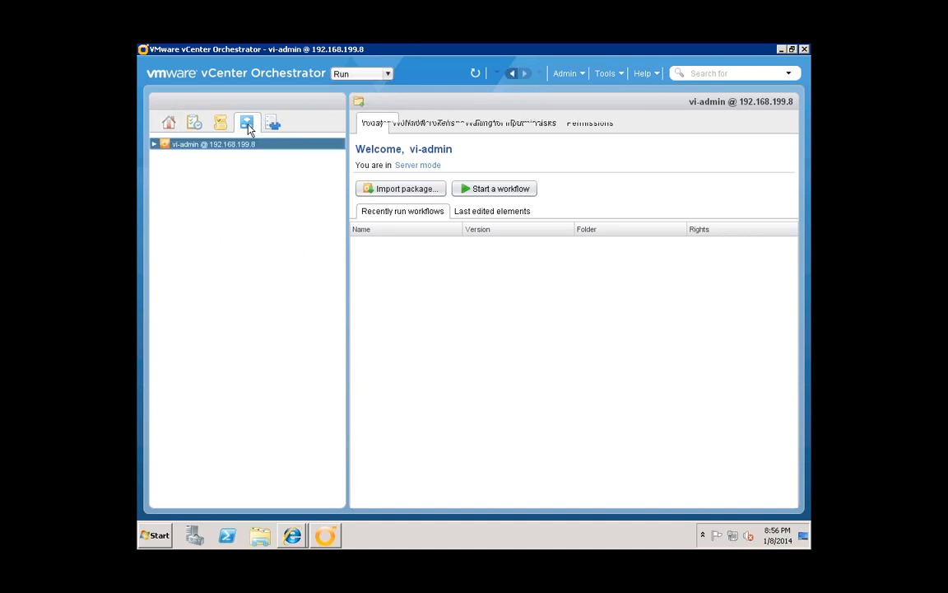
click(154, 144)
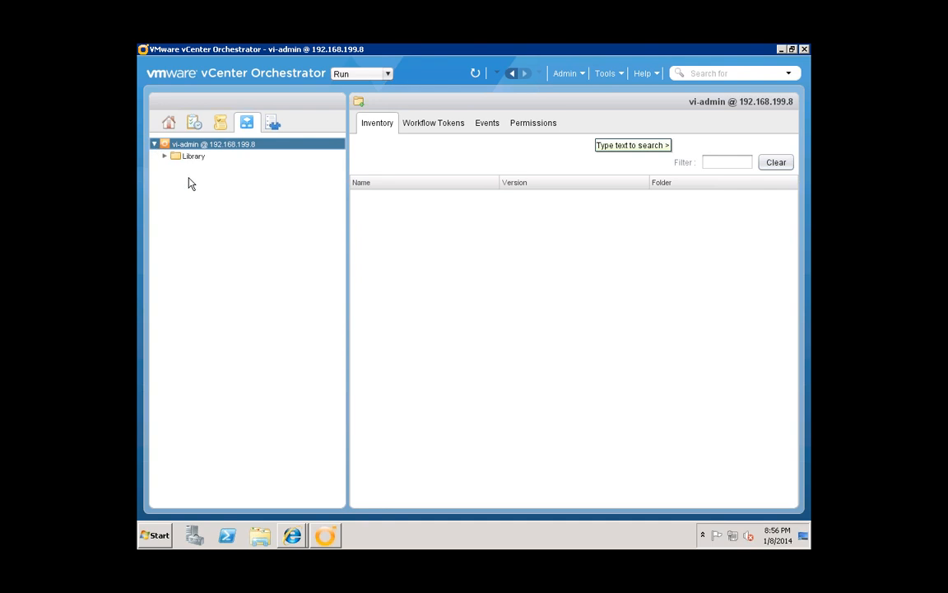
click(164, 156)
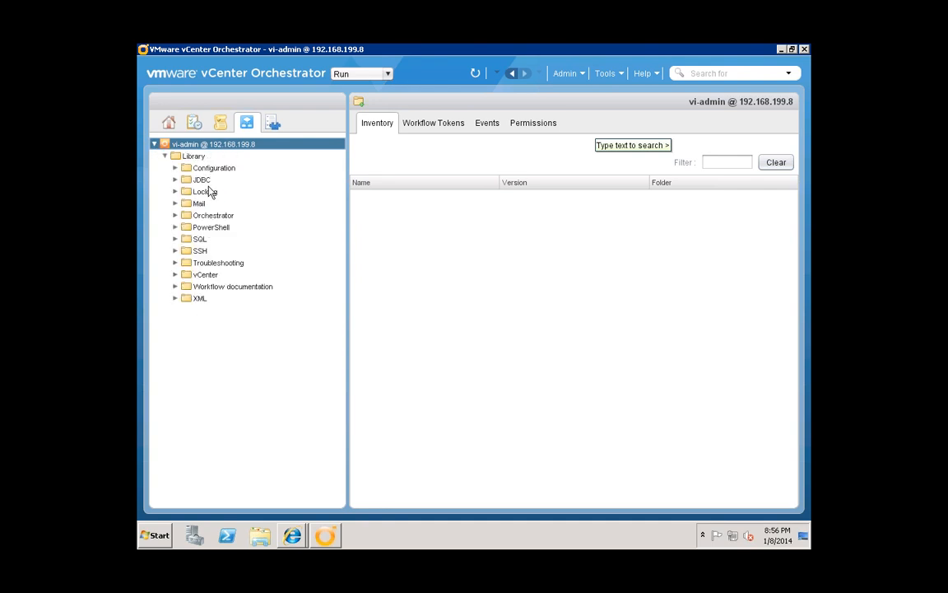
click(176, 275)
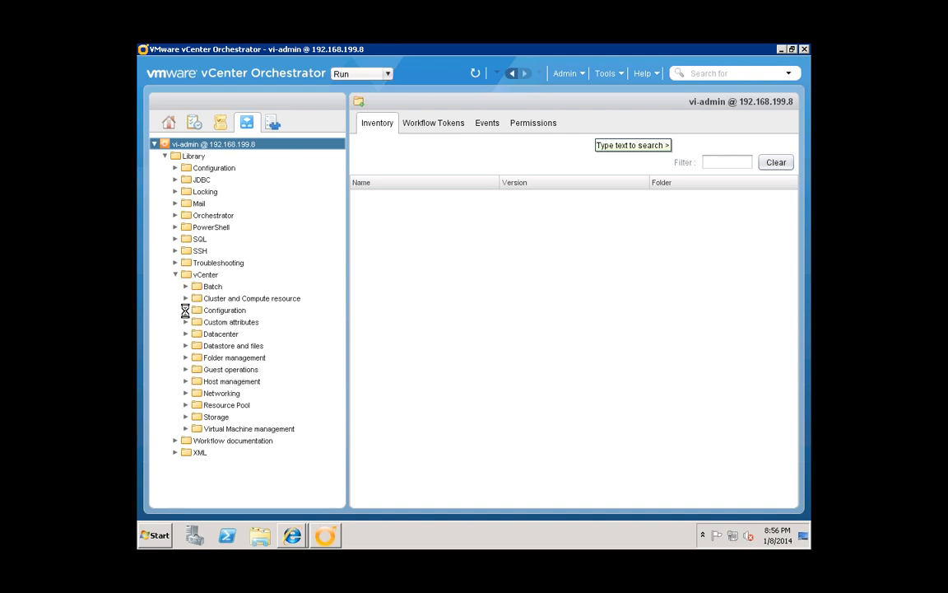
click(186, 309)
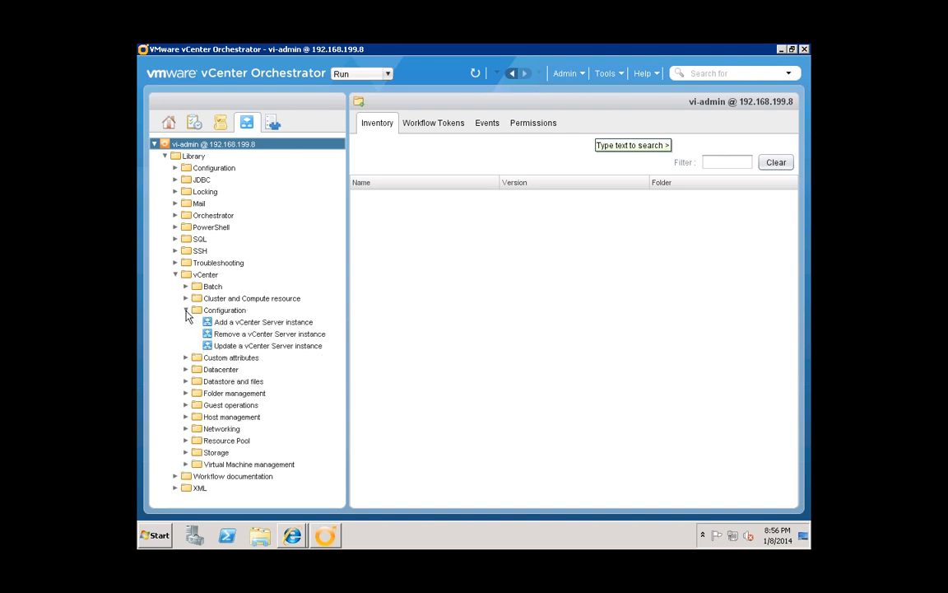
click(186, 370)
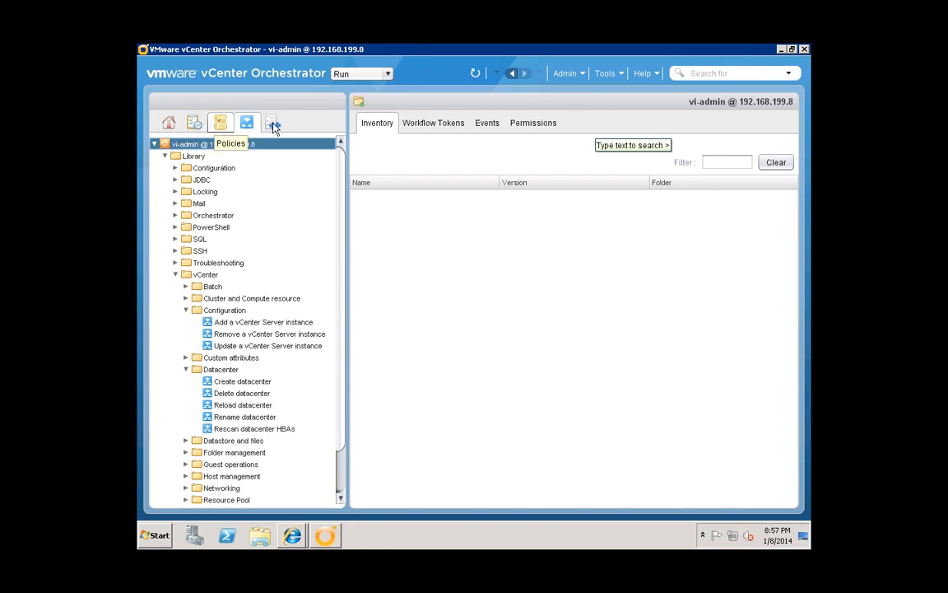
- Switch the client to Design mode and expand the action modules list
click(375, 73)
click(346, 101)
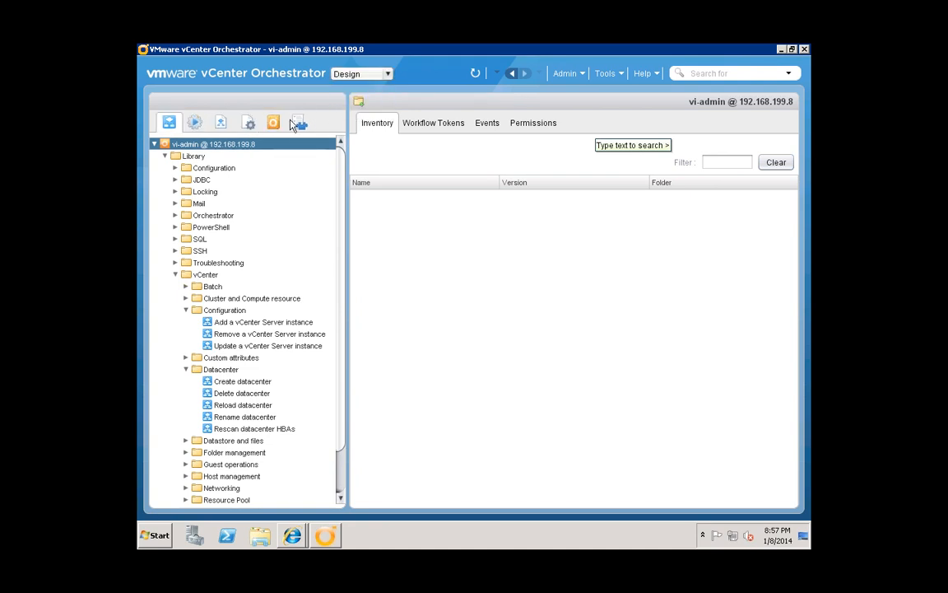
click(197, 125)
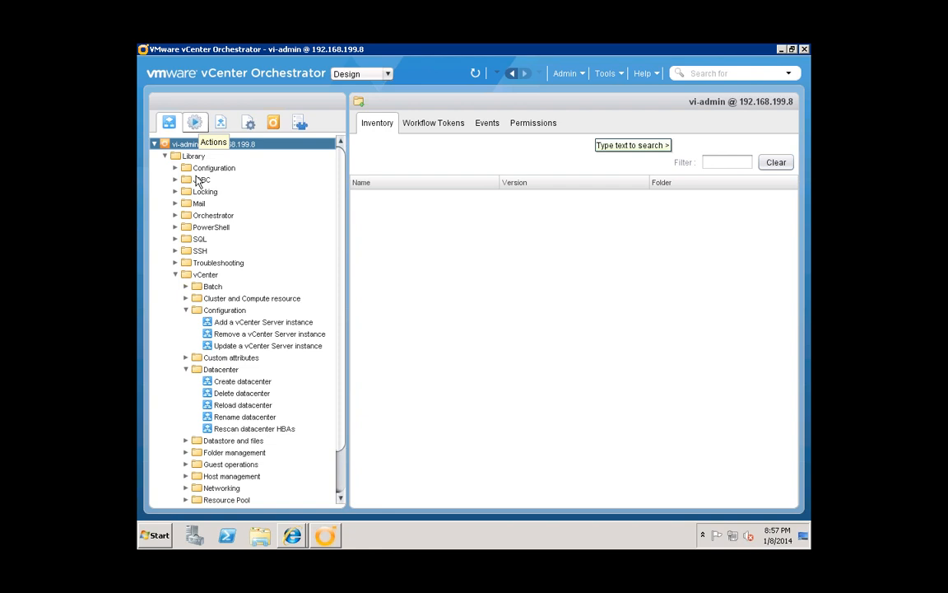
click(154, 144)
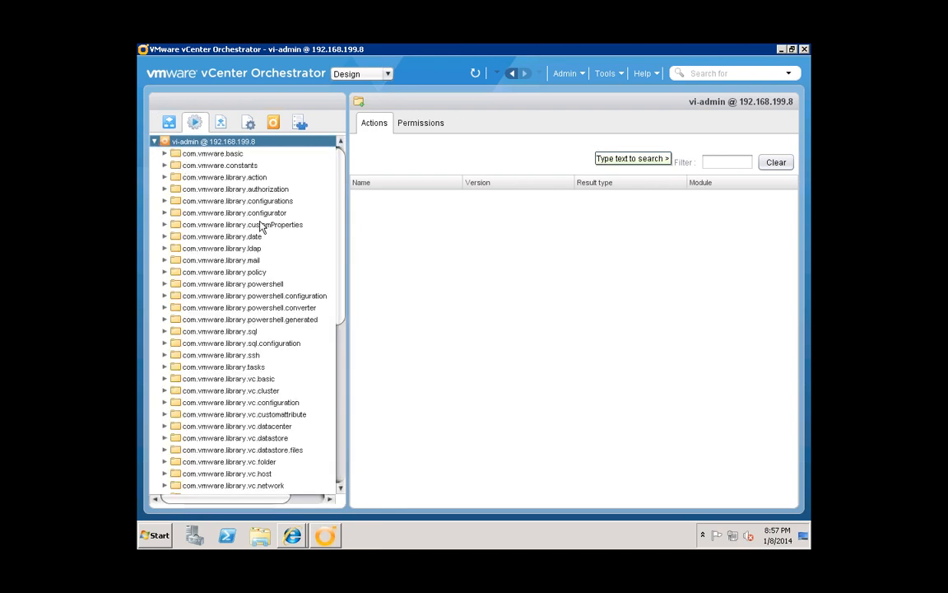
- Expand PowerShell > Samples and open the Invoke an external script workflow
click(169, 123)
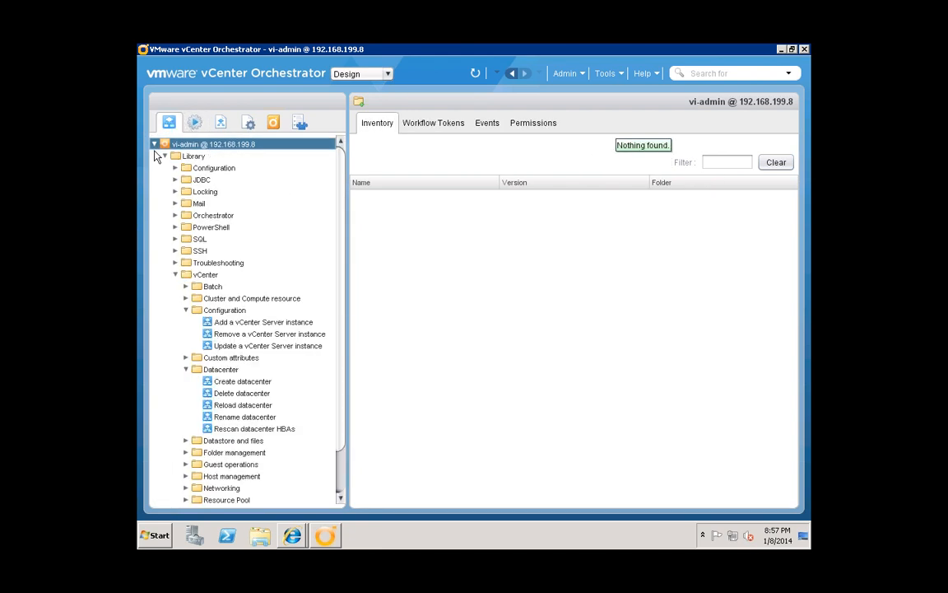
click(166, 157)
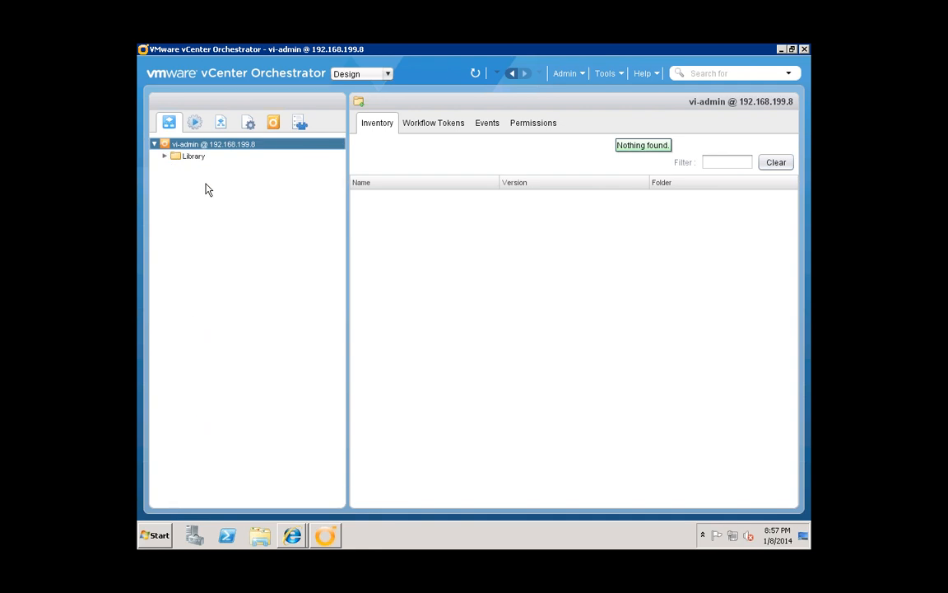
click(167, 157)
click(176, 262)
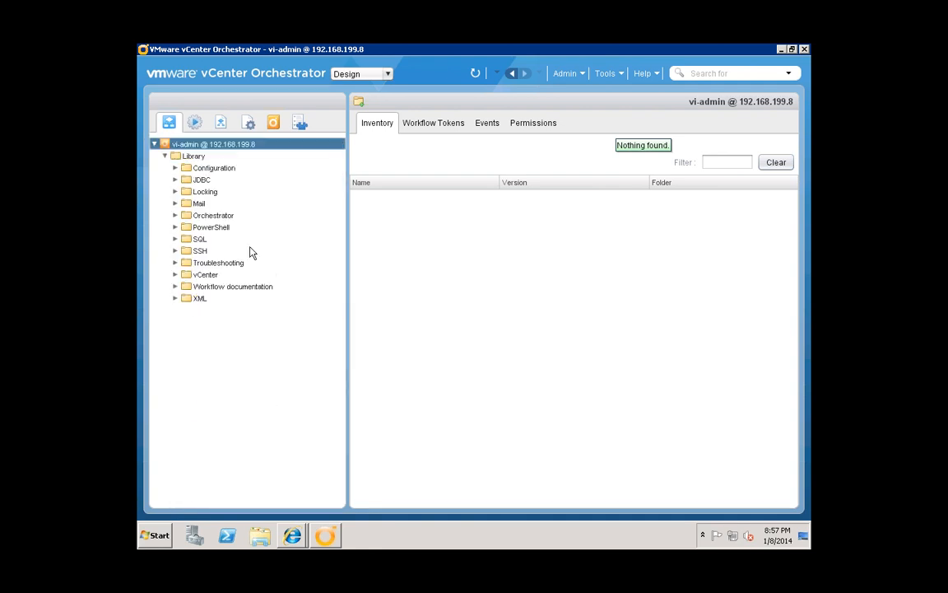
click(175, 227)
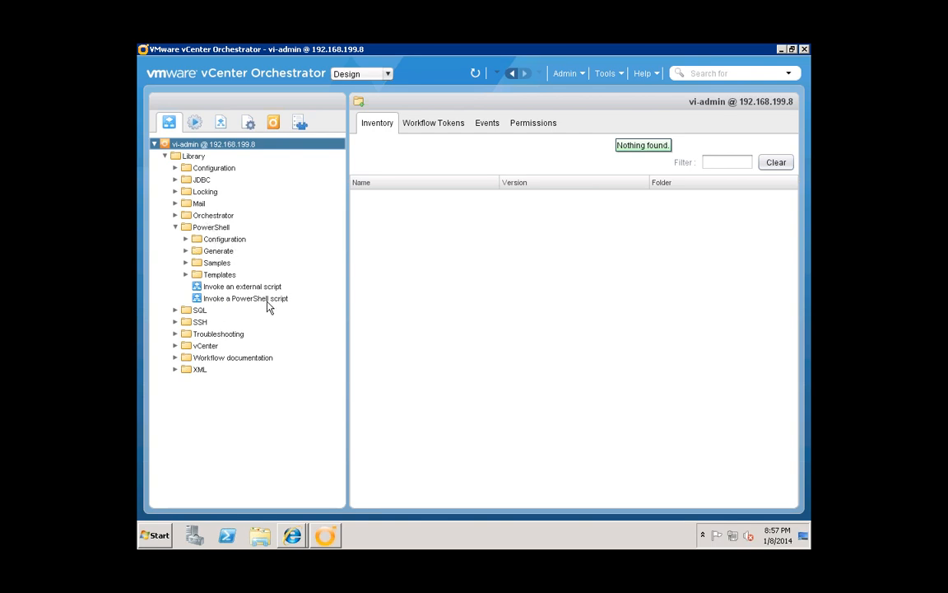
click(186, 263)
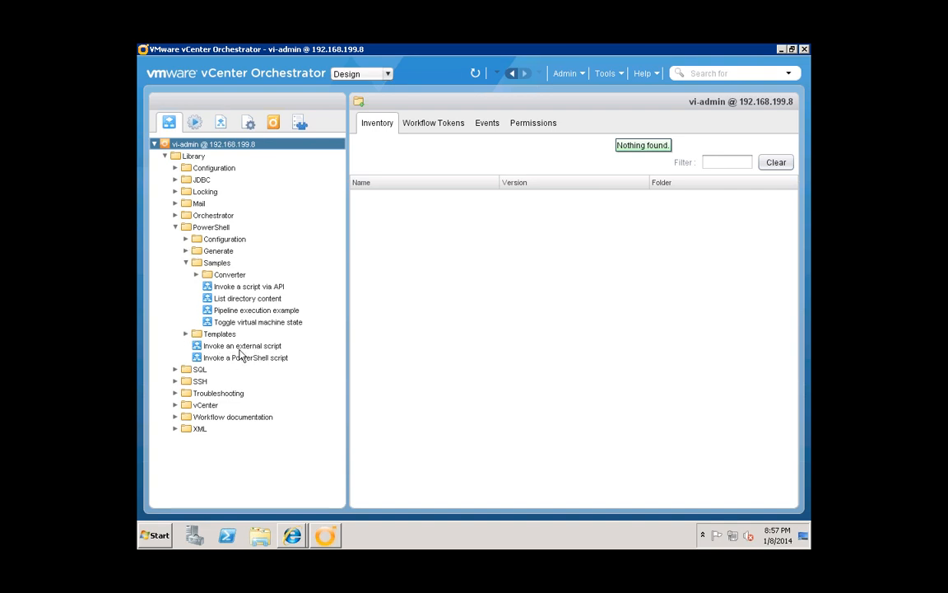
click(241, 347)
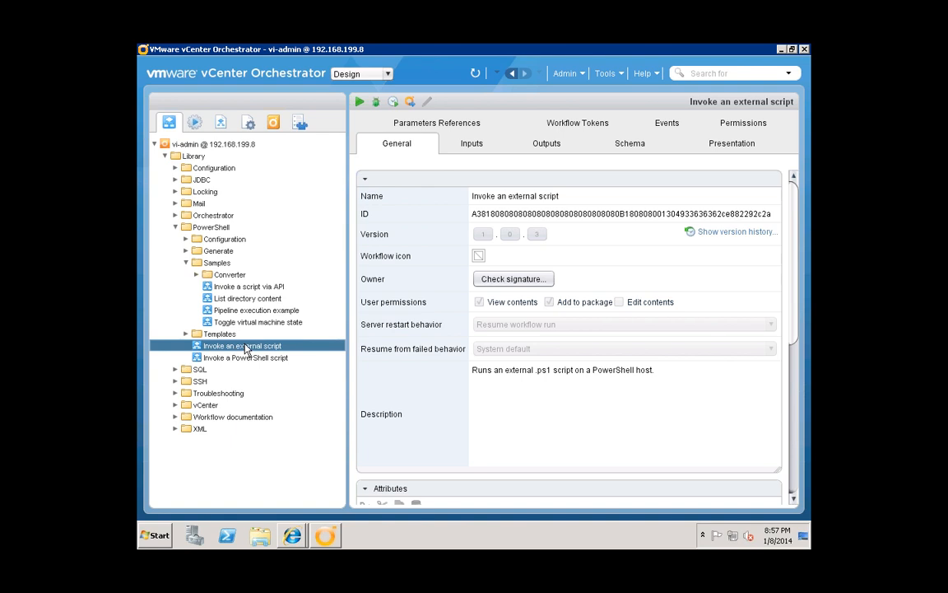
- Expand PowerShell > Configuration, select Add a PowerShell host, and check its context menu
click(186, 239)
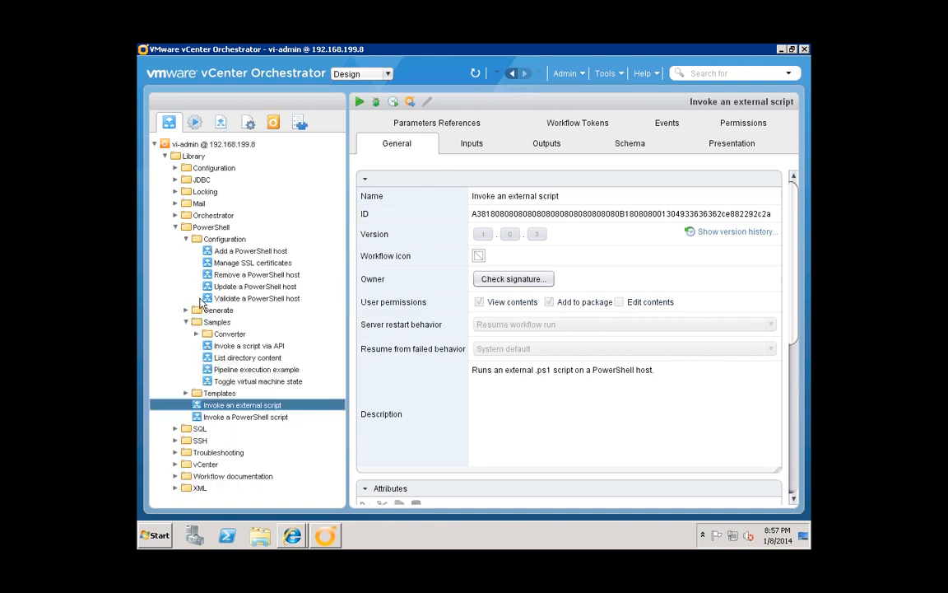
click(248, 251)
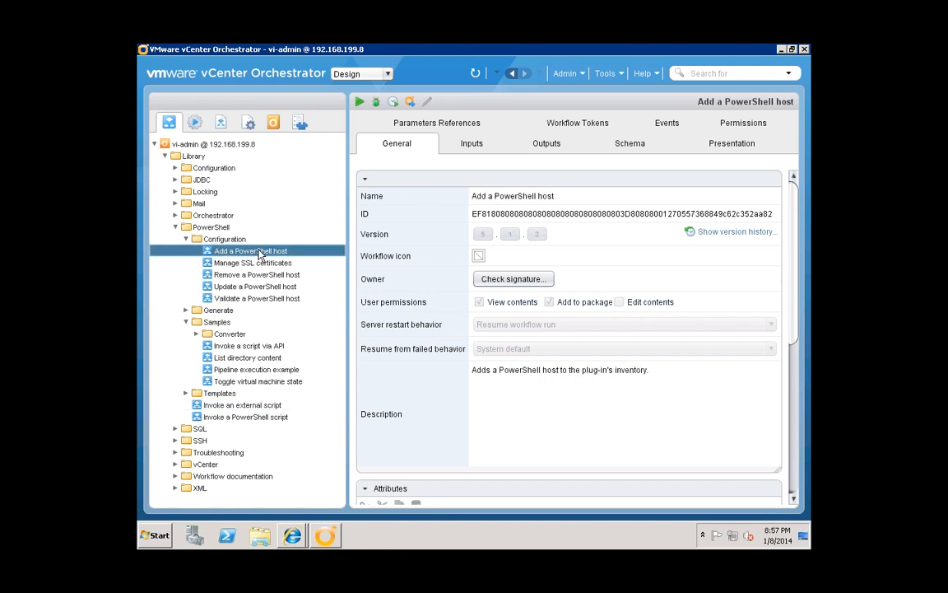
right_click(255, 253)
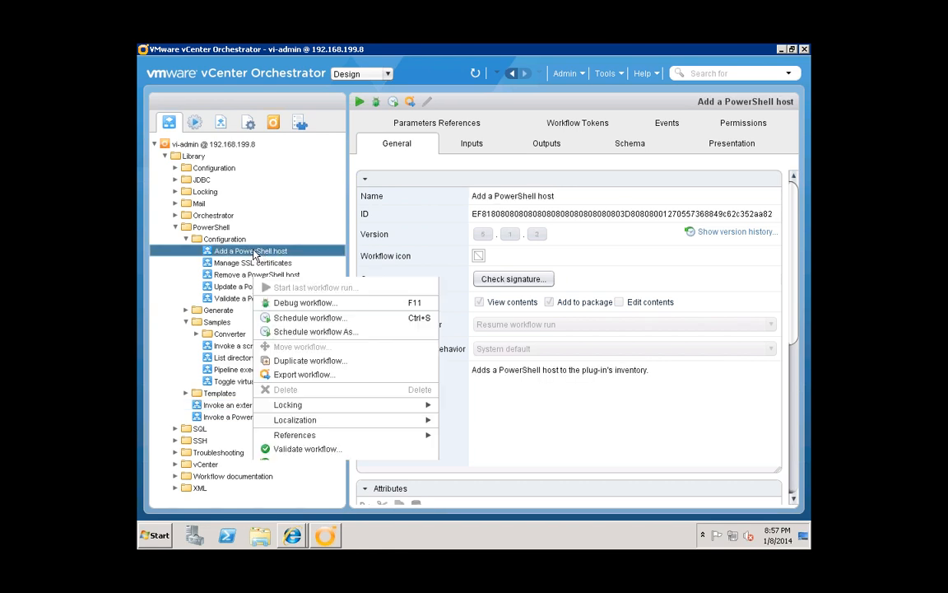
click(225, 252)
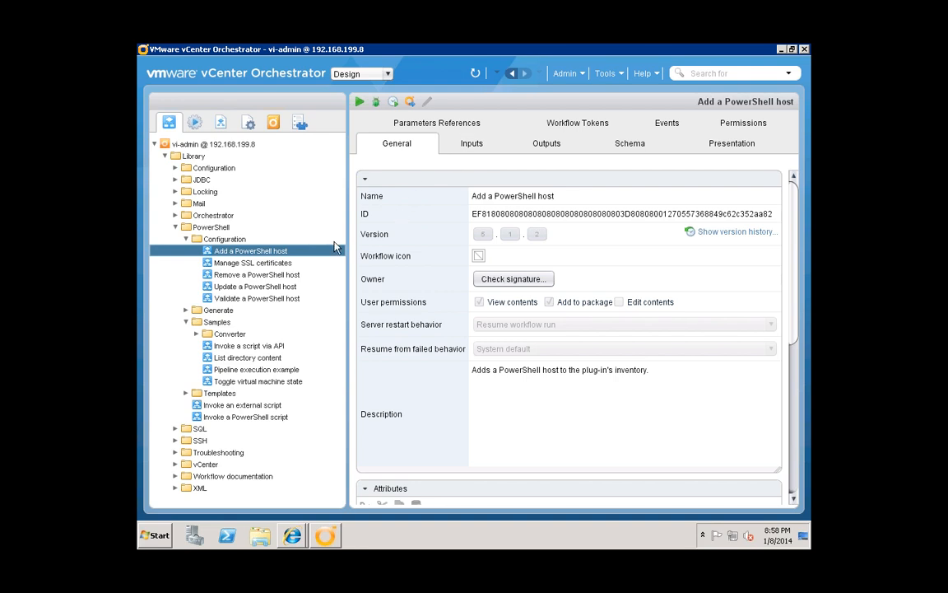
- Minimize the vCO windows and open kerberos stuff.txt from the desktop in Notepad
click(781, 50)
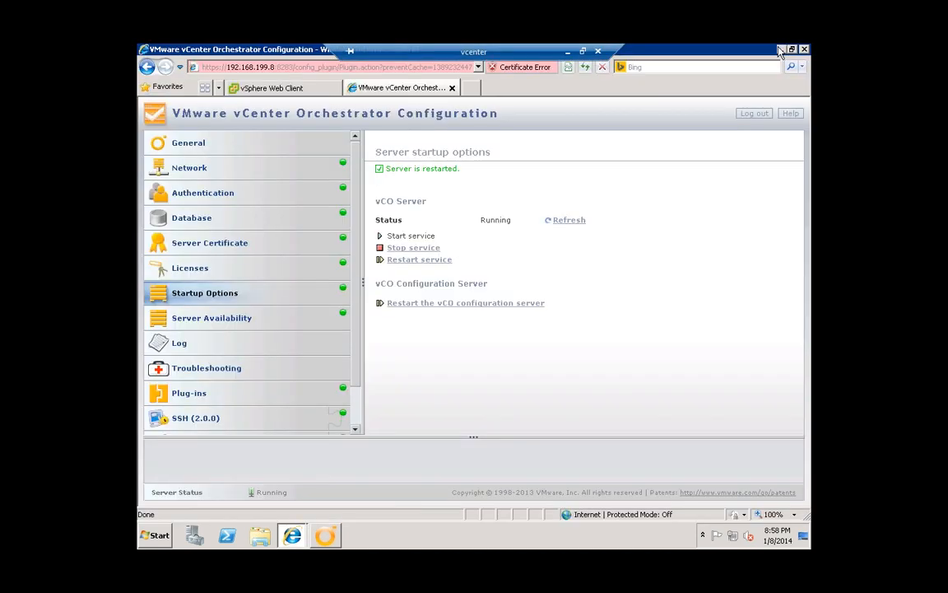
click(781, 50)
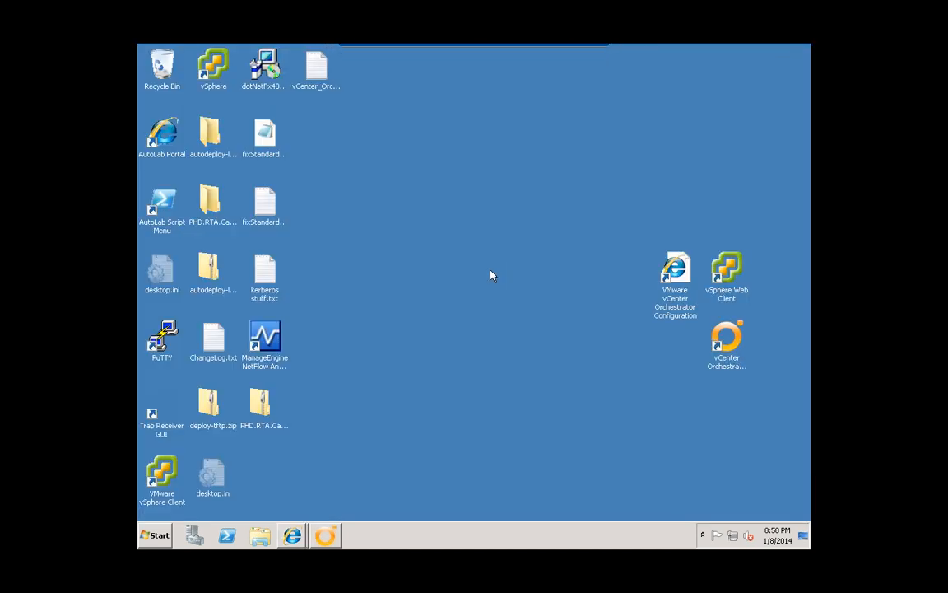
double_click(268, 279)
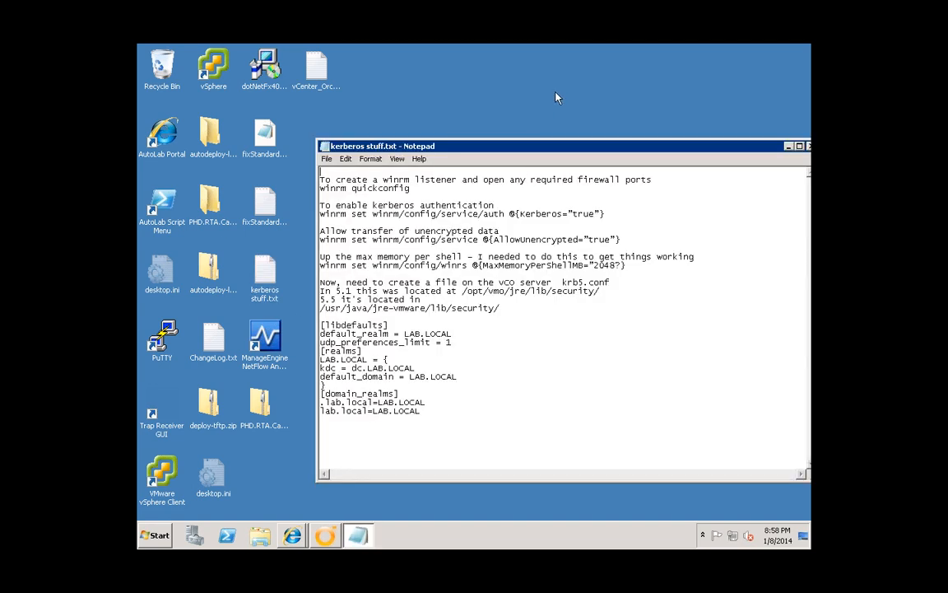
drag(546, 145, 570, 88)
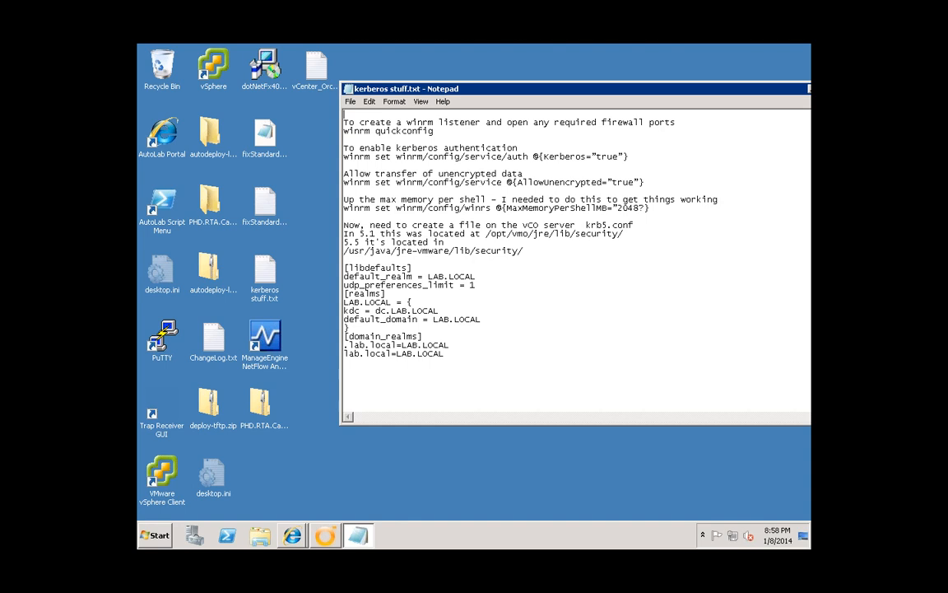
click(155, 535)
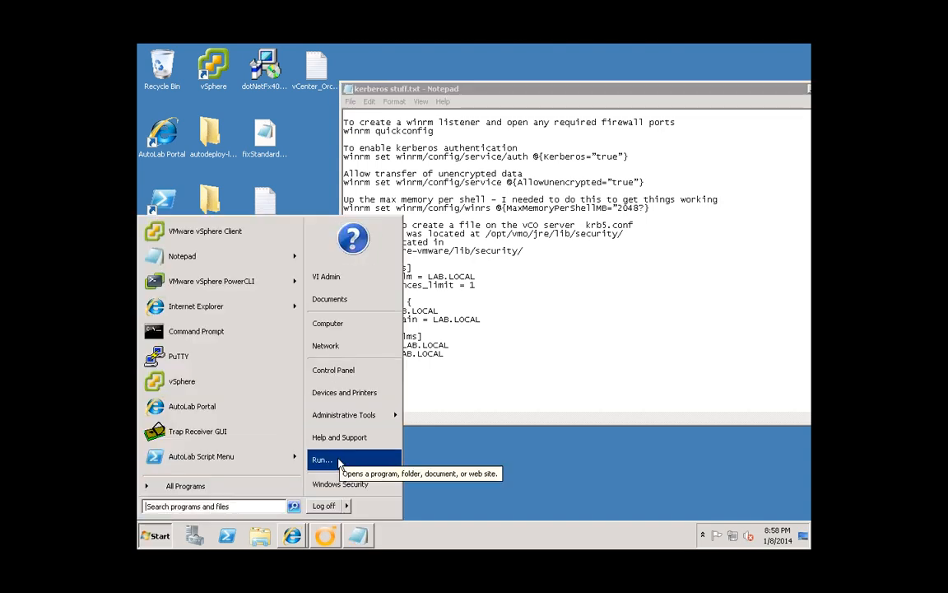
- Launch a Command Prompt by running cmd
click(321, 459)
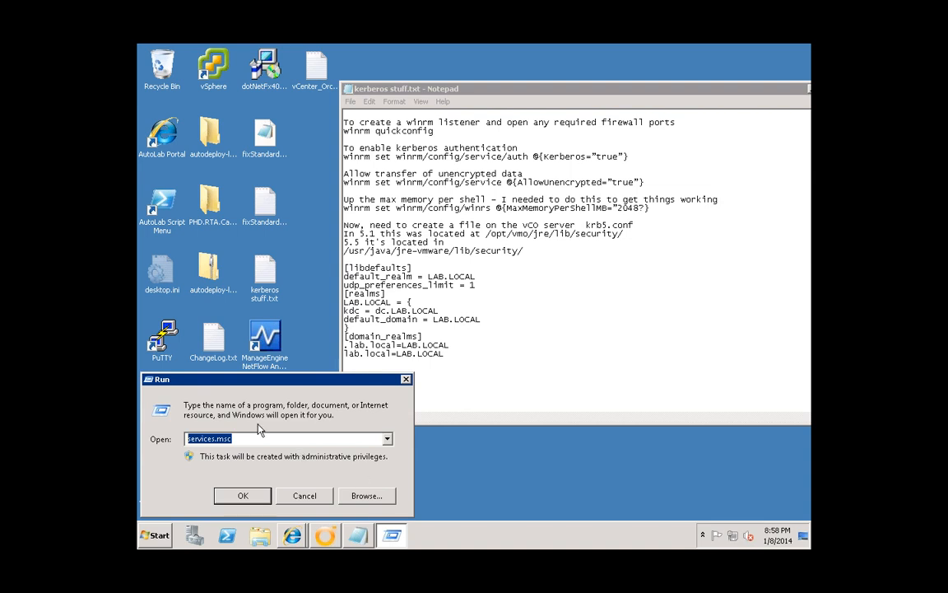
text(cmd)
key(Return)
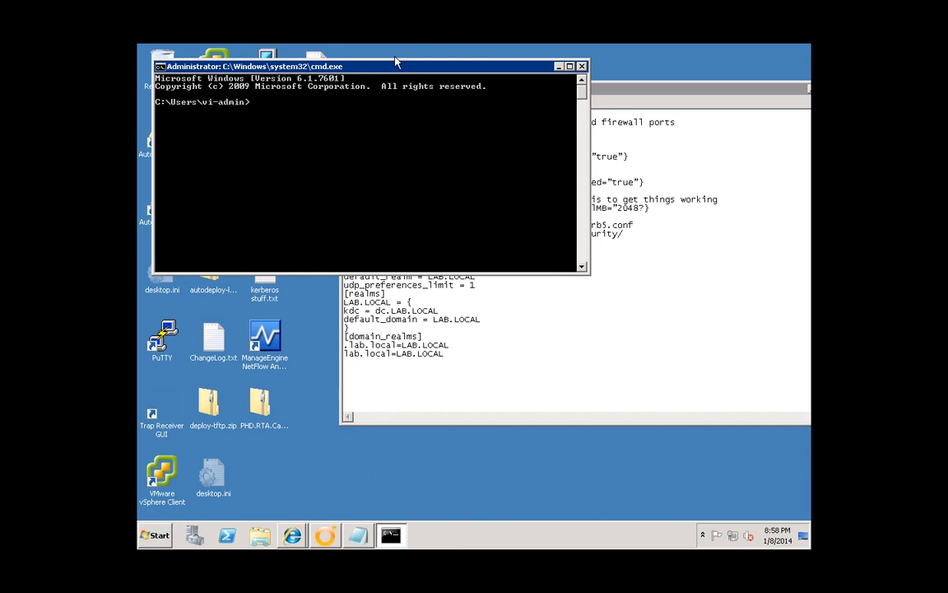
drag(398, 68, 512, 288)
- Run winrm quickconfig and accept the proposed changes
text(winrm)
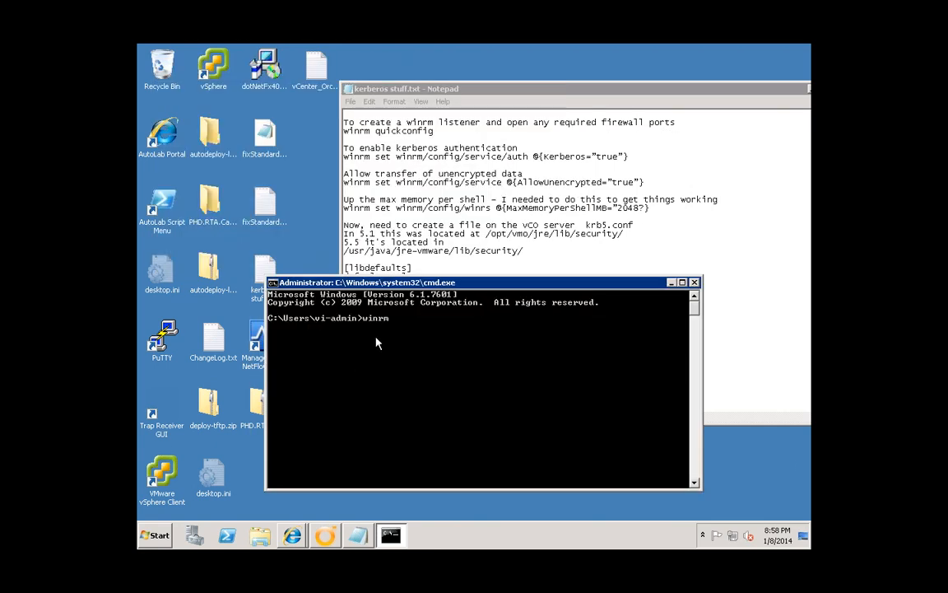
text( quickconfig)
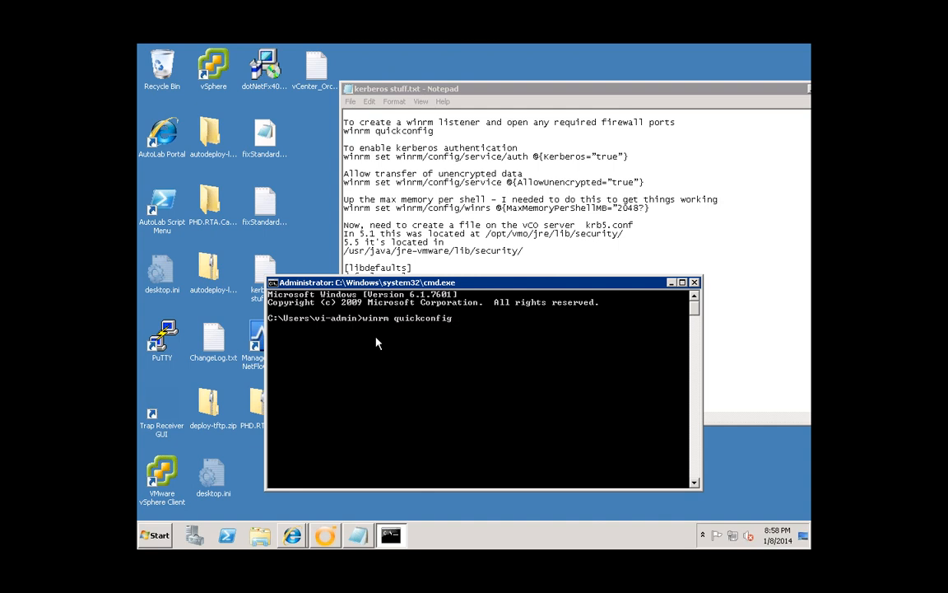
key(Return)
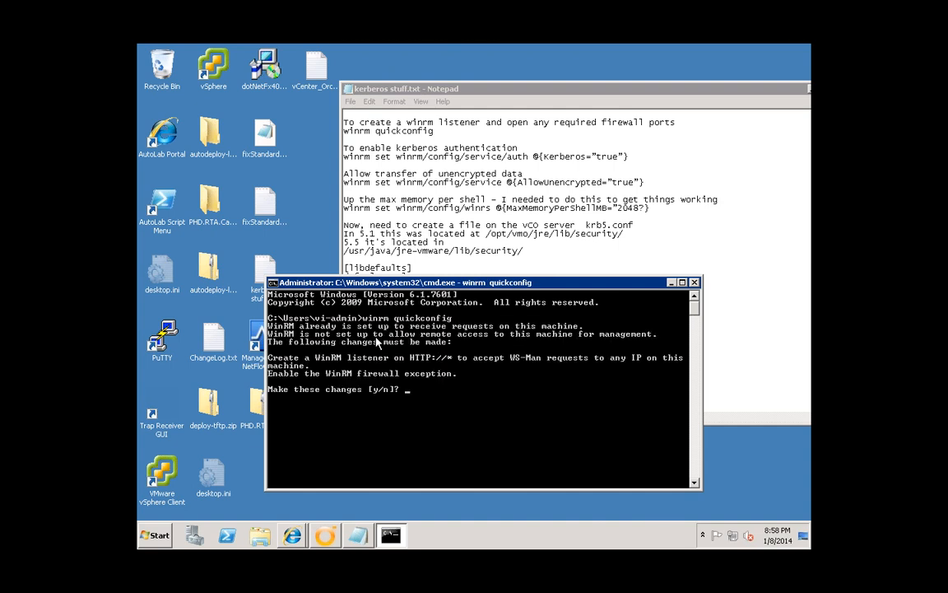
key(Return)
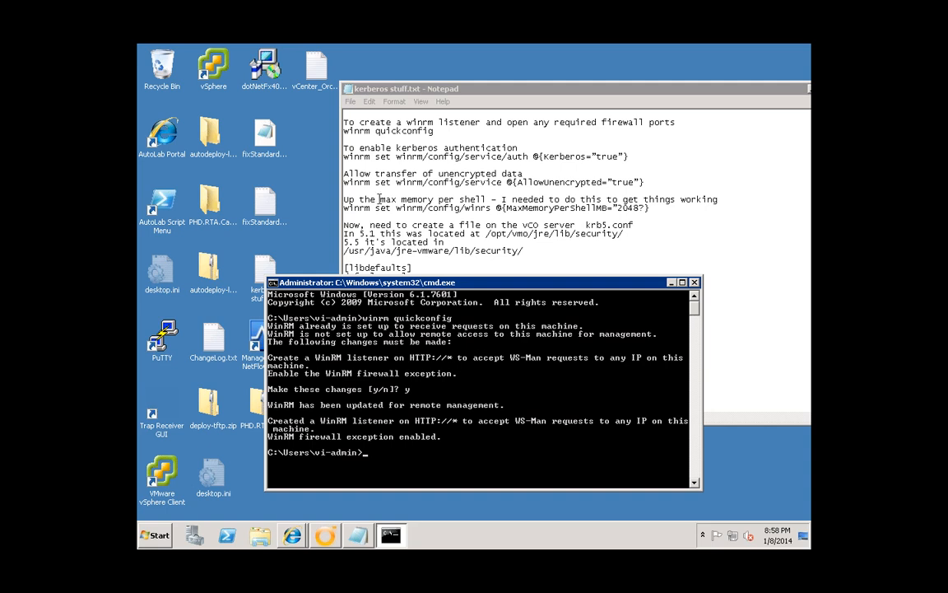
- Copy the Kerberos winrm command from the notes into Command Prompt and run it
click(345, 162)
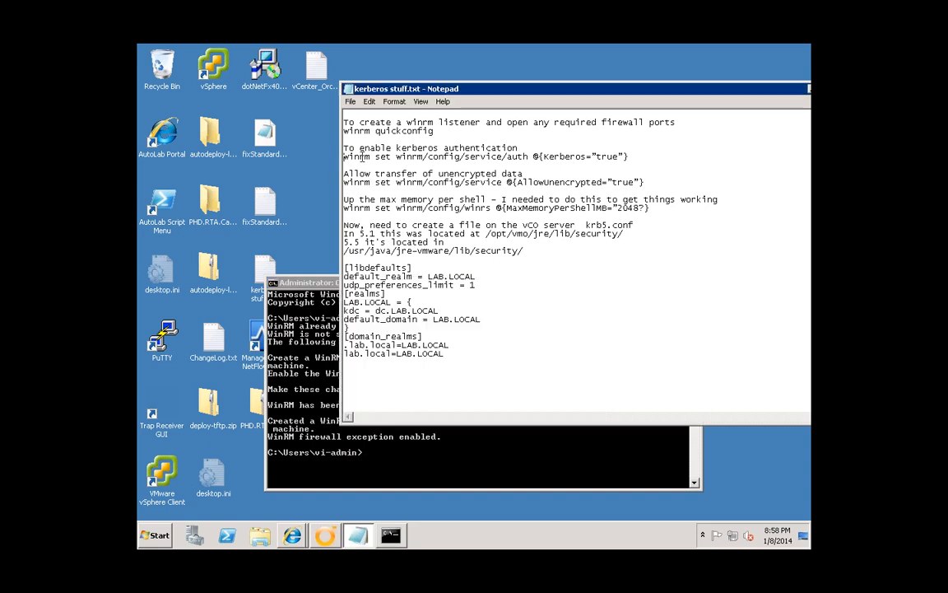
drag(344, 157, 627, 156)
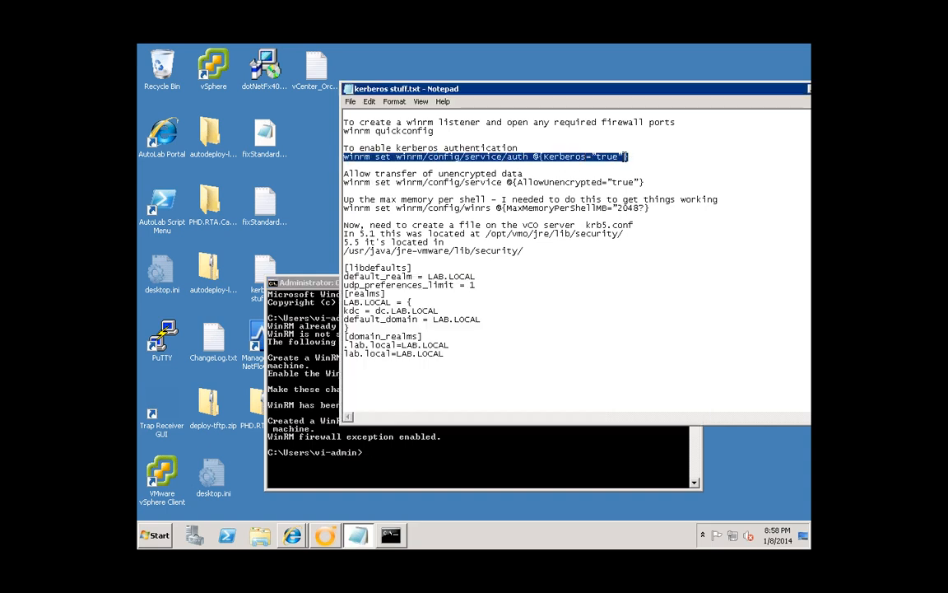
right_click(624, 157)
click(645, 192)
click(392, 472)
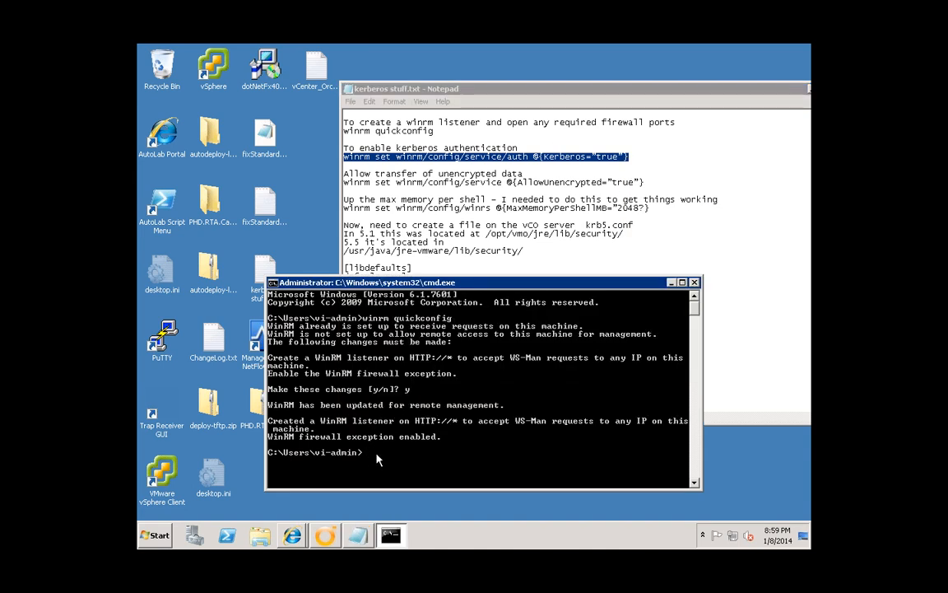
right_click(339, 345)
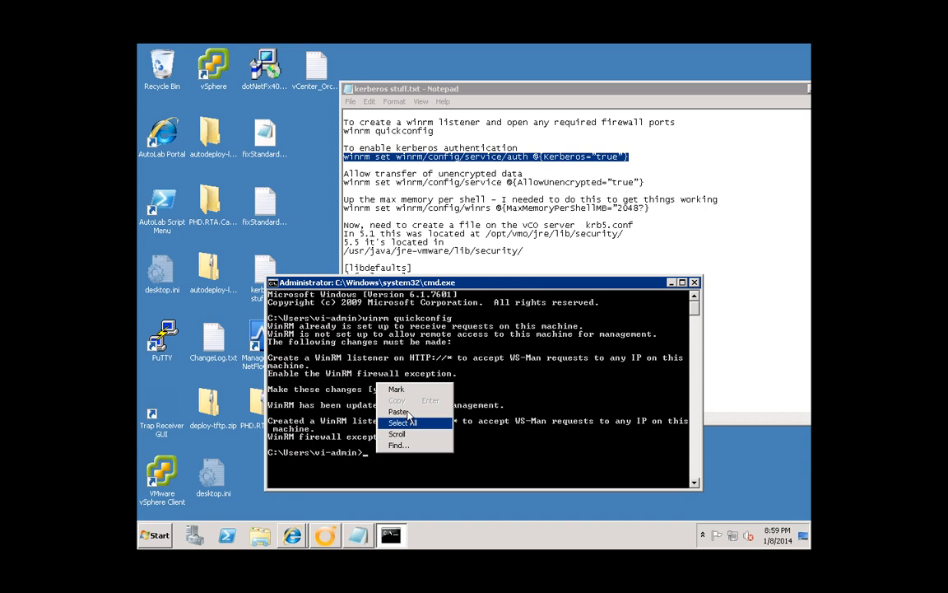
click(366, 375)
key(Return)
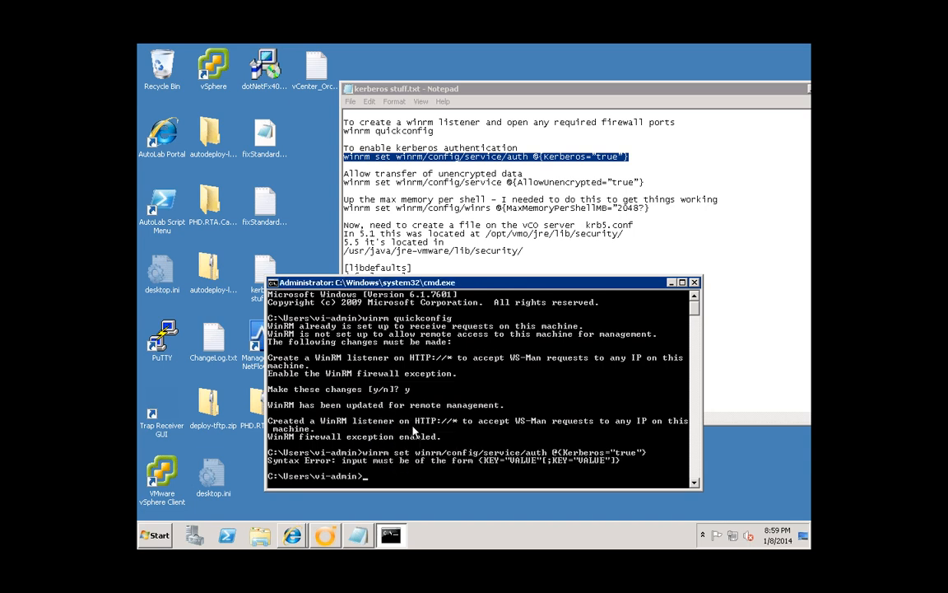
- Fix the malformed quote before true and rerun the command, enabling Kerberos = true
key(Up)
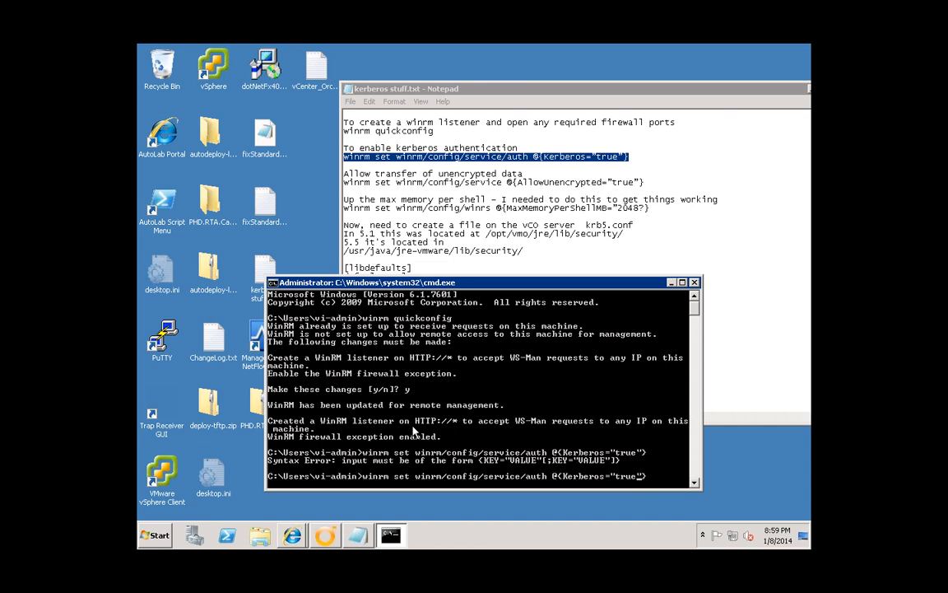
key(Left)
key(Left)
key(BackSpace)
text(")
key(Return)
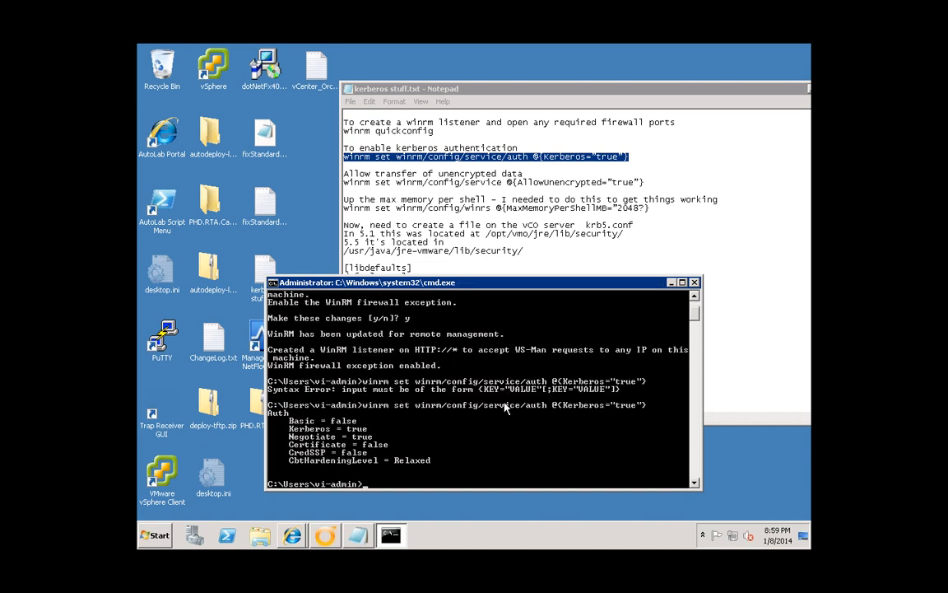
drag(479, 282, 488, 277)
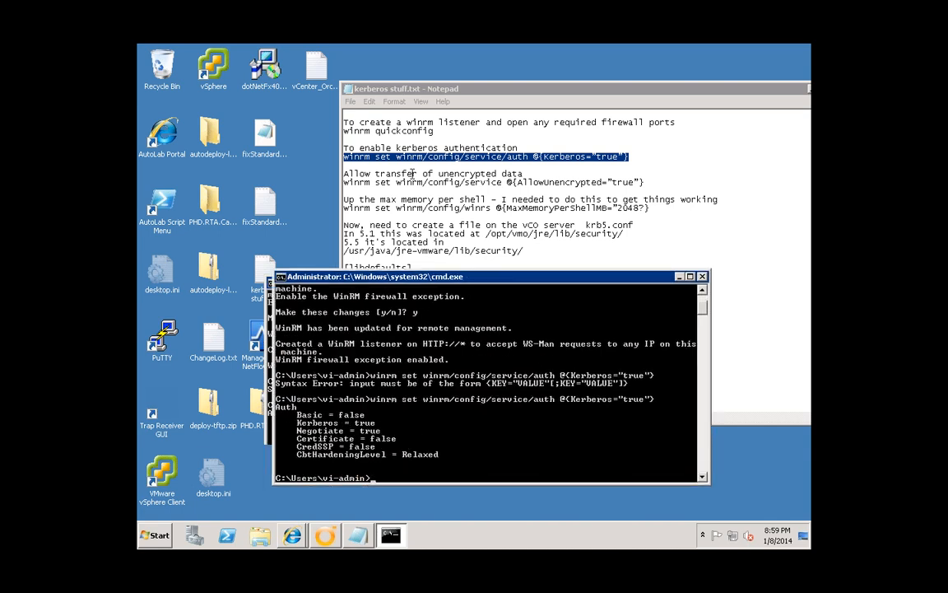
- Paste the AllowUnencrypted winrm command from the notes into Command Prompt and run it
drag(346, 183, 648, 182)
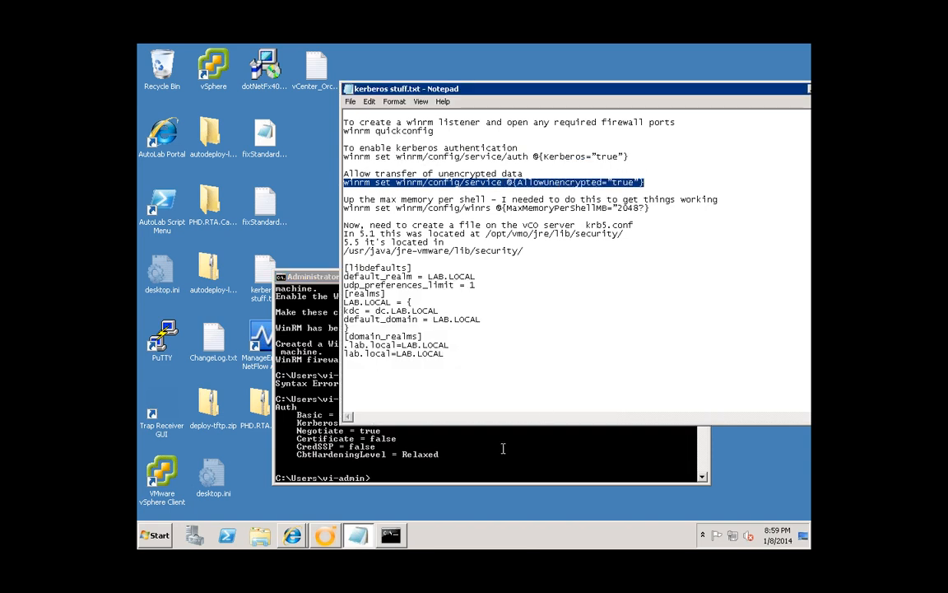
click(345, 477)
right_click(442, 403)
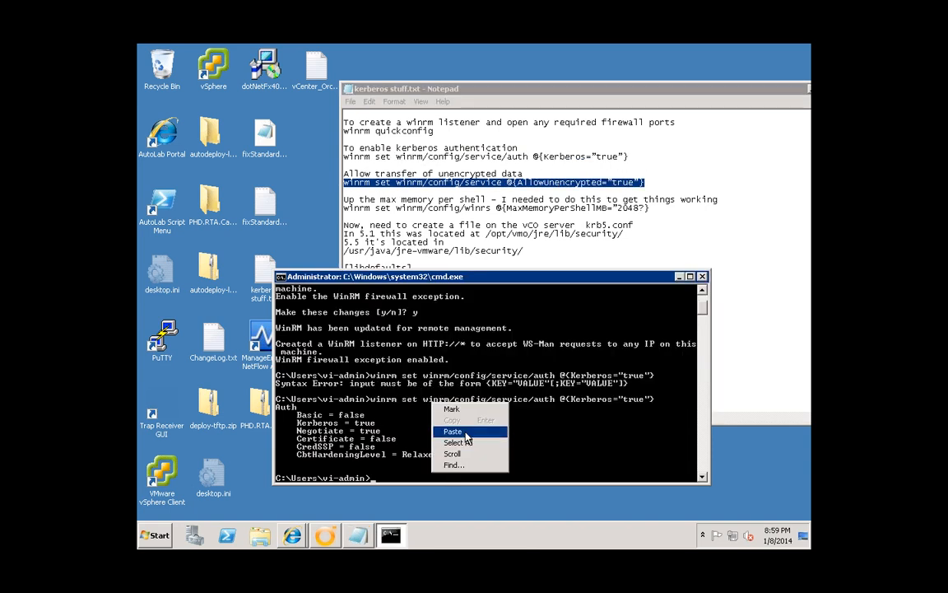
click(452, 430)
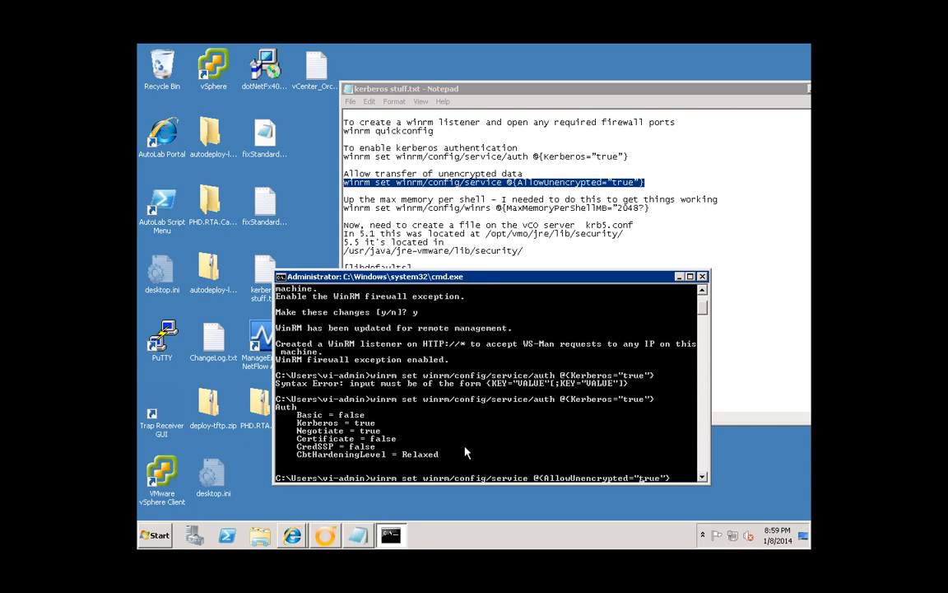
key(Return)
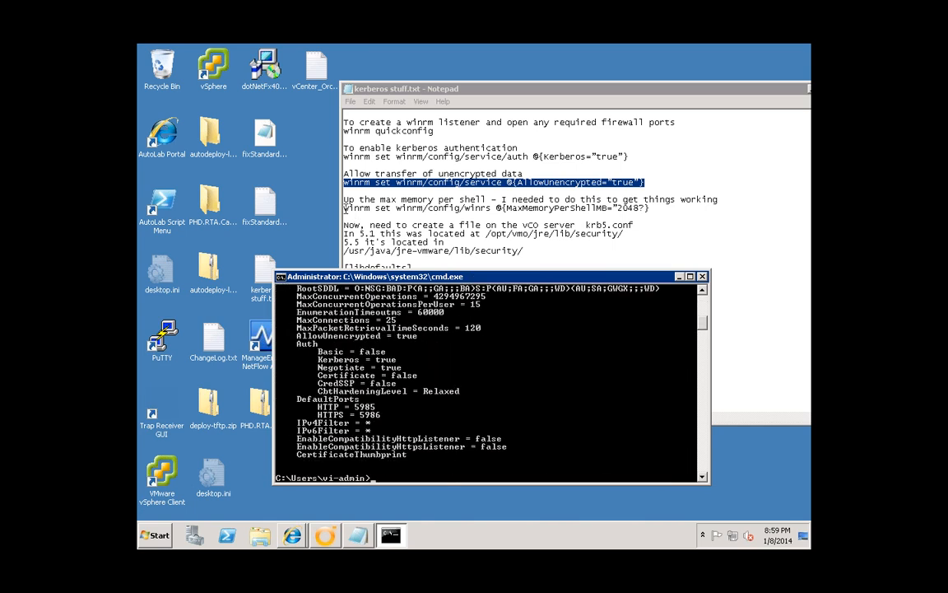
- Paste the winrs MaxMemoryPerShellMB 2048 command, fix its quote, and run it
drag(344, 209, 650, 210)
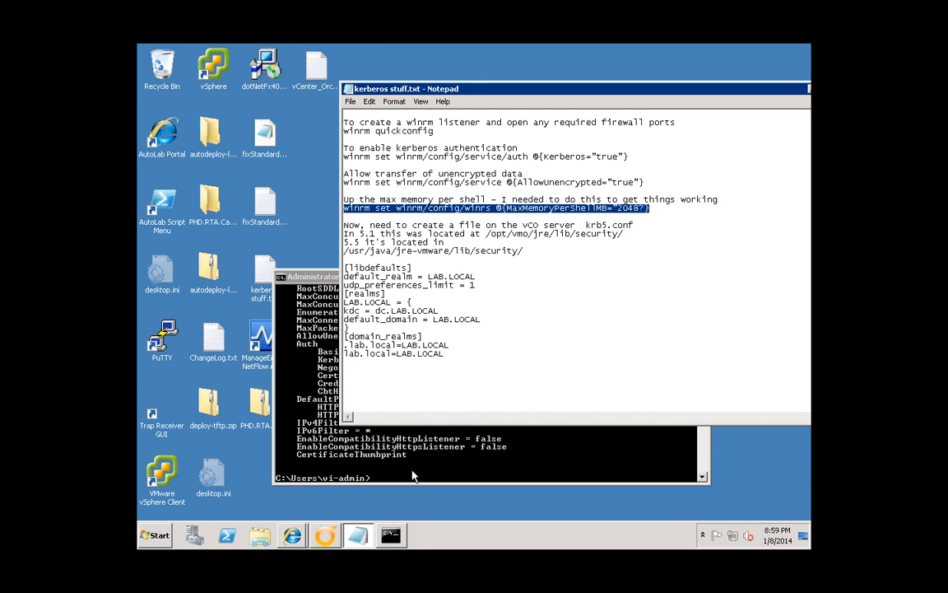
click(414, 476)
right_click(370, 422)
click(387, 409)
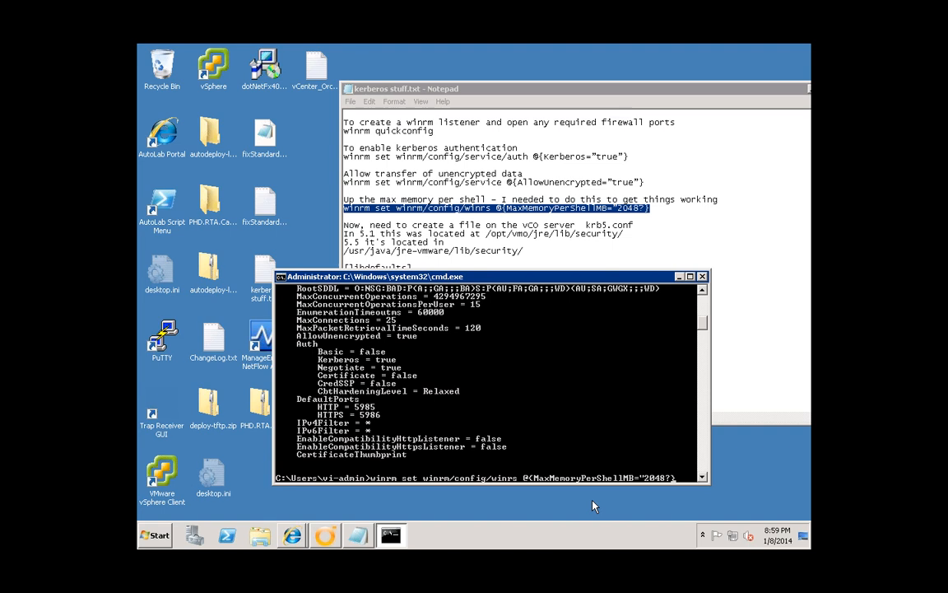
key(Left)
key(BackSpace)
text(")
key(Return)
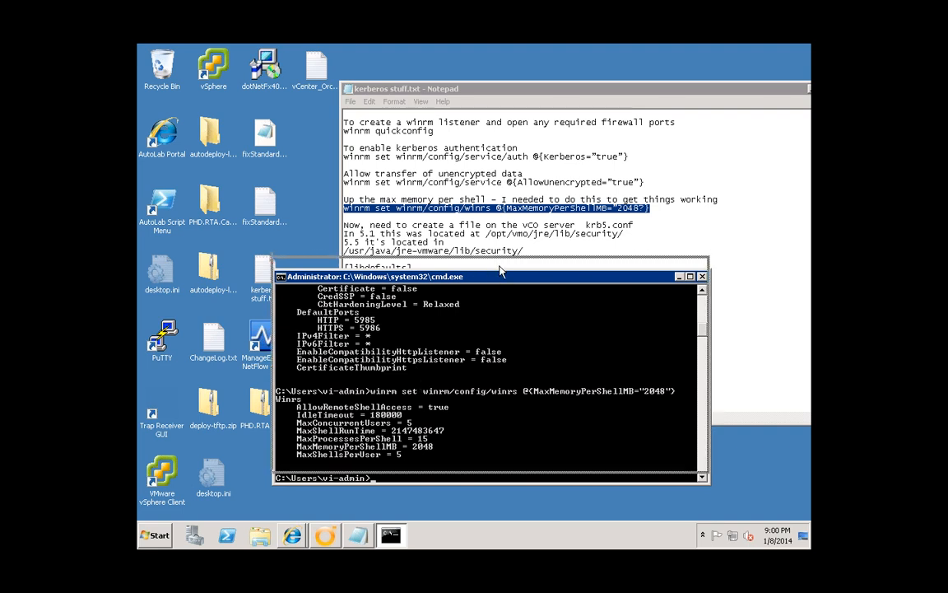
drag(500, 268, 499, 259)
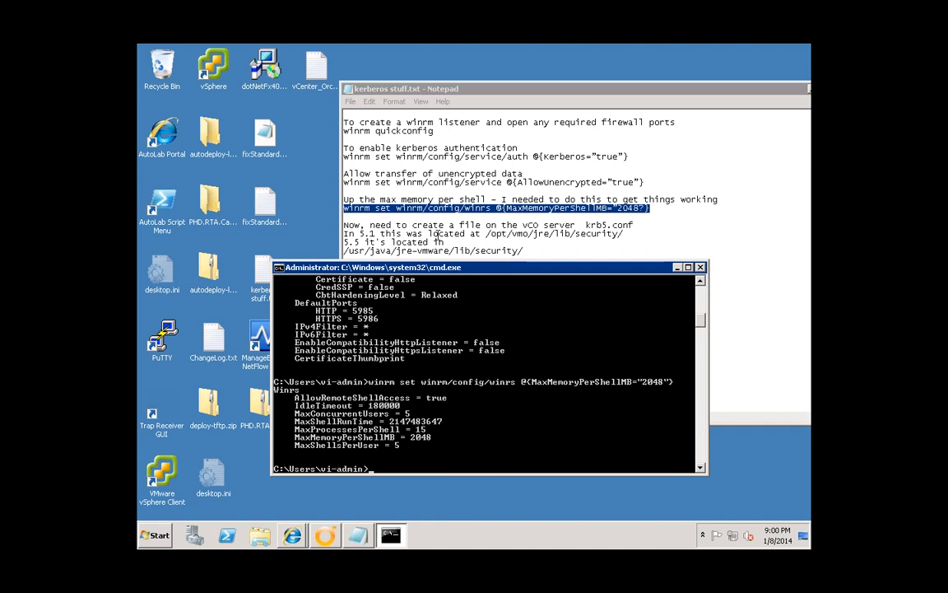
click(392, 211)
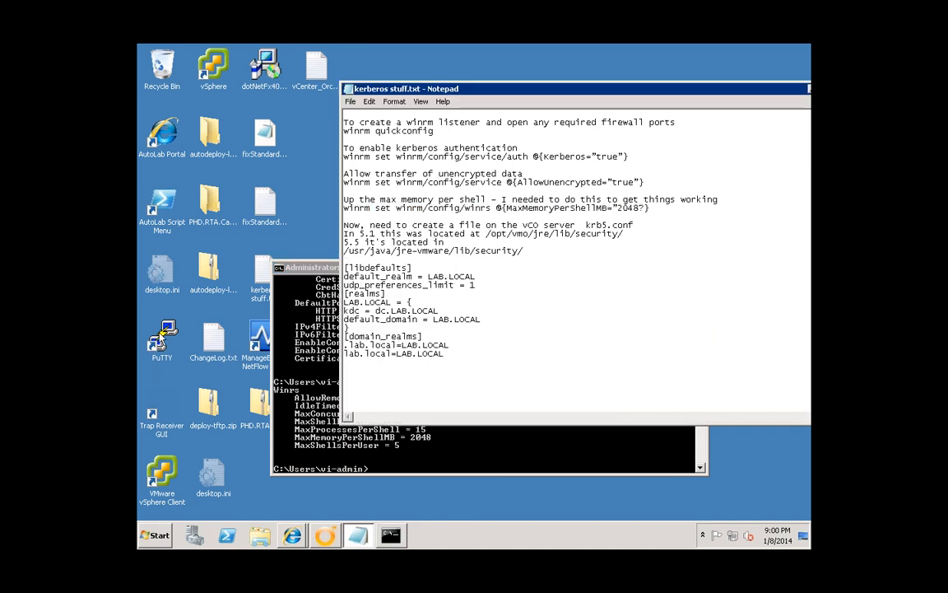
- Open the saved PuTTY session to the vCO appliance at 192.168.199.8 and log in as root
double_click(163, 331)
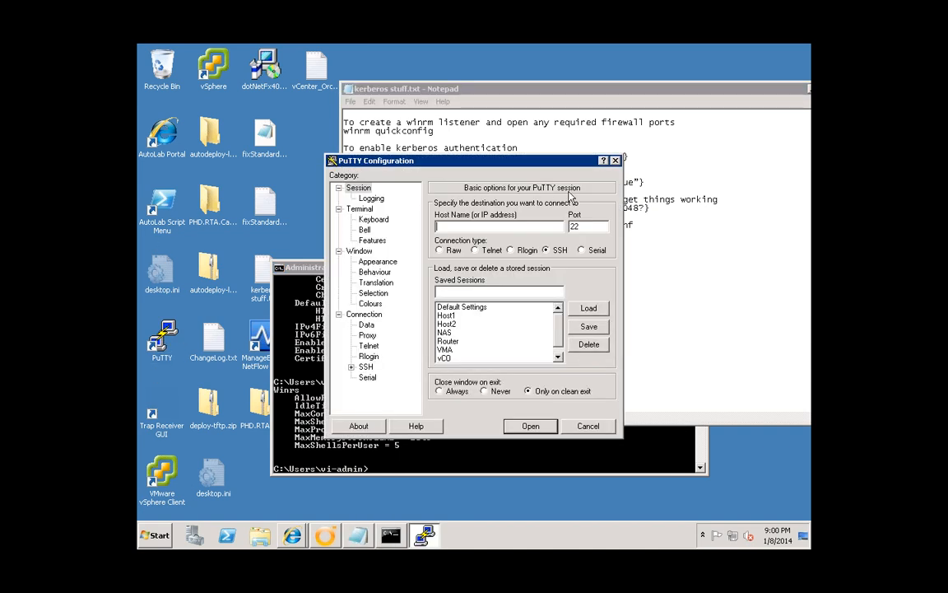
drag(538, 156, 283, 100)
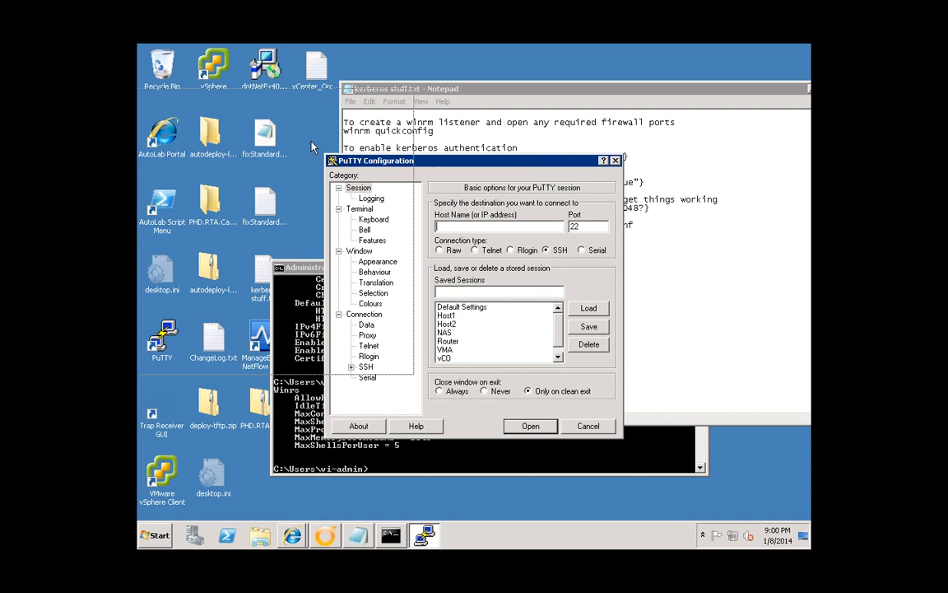
double_click(228, 279)
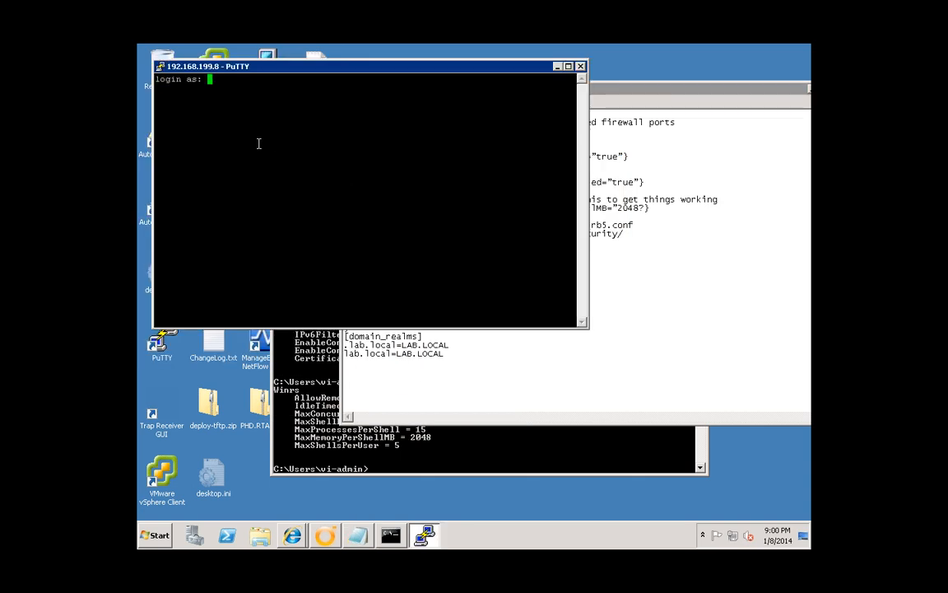
text(root)
key(Return)
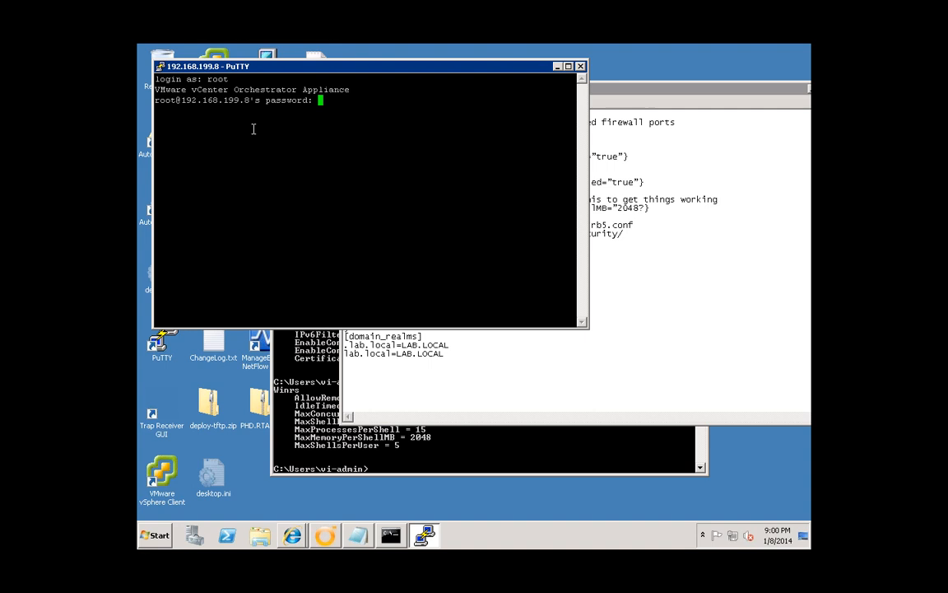
key(Return)
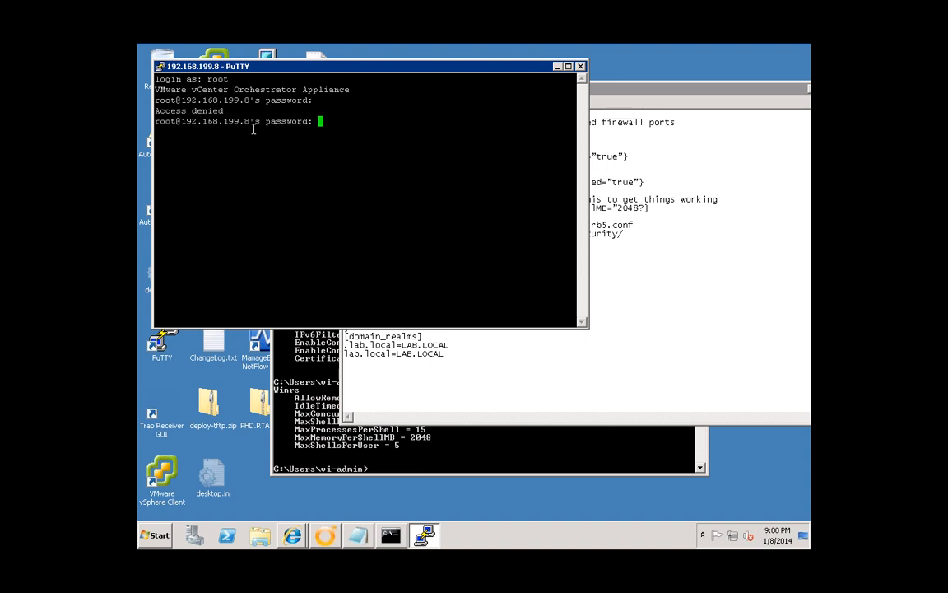
key(Return)
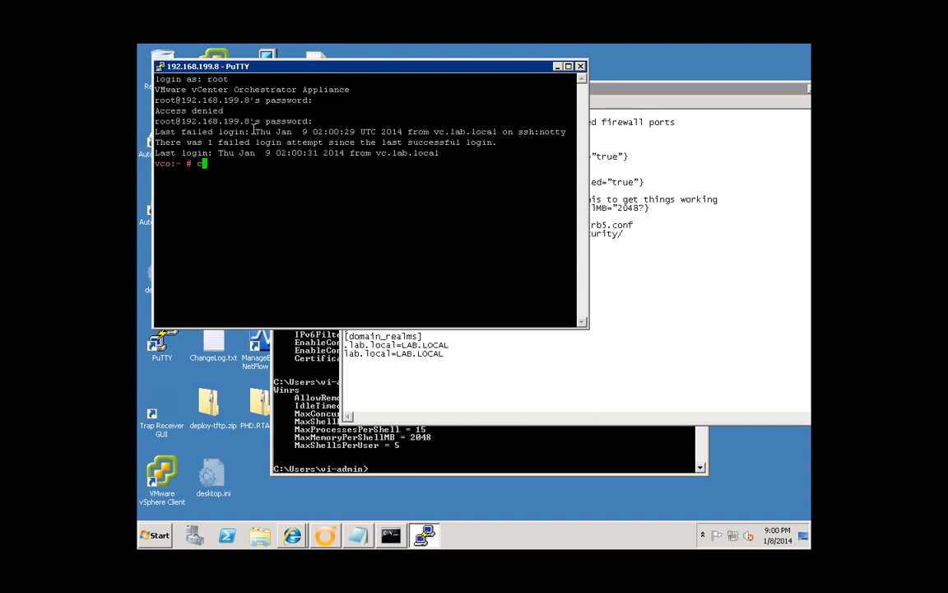
- List /etc and view ntp.conf in vi, quitting without changes
text(cd /t)
text(tc)
key(Return)
text(ls)
key(Return)
text(v)
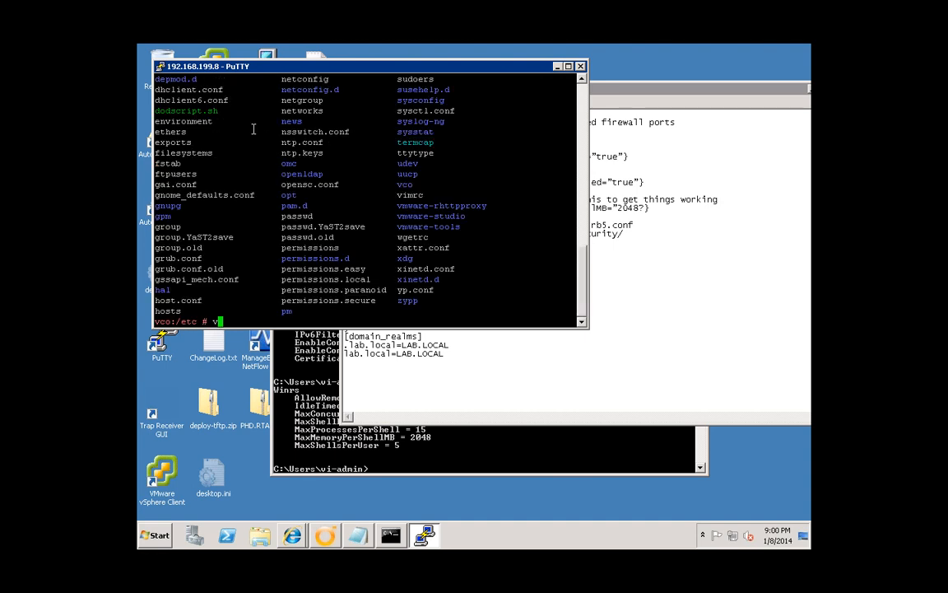
text(i ntp.conf)
key(Return)
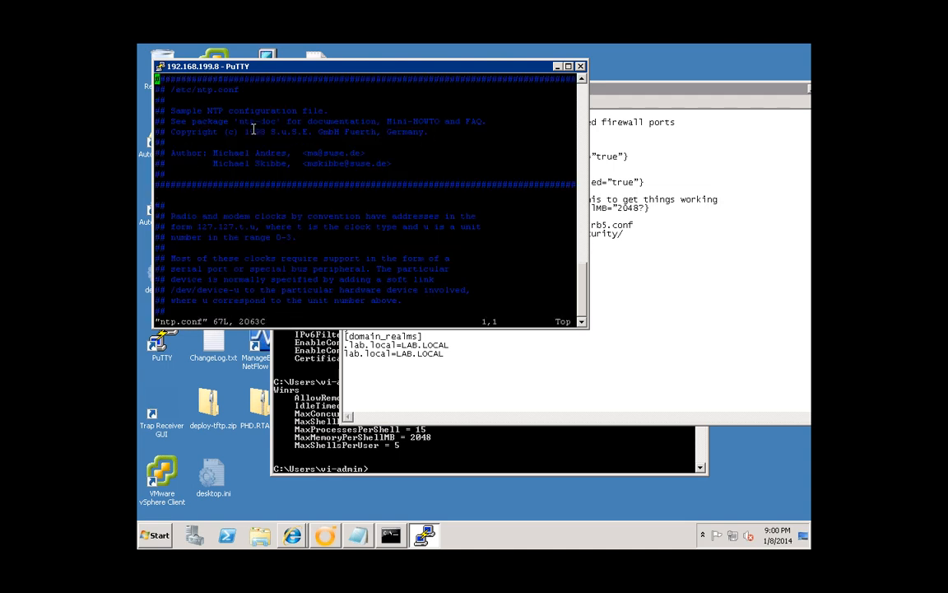
key(Page_Down)
key(Page_Down)
text(:)
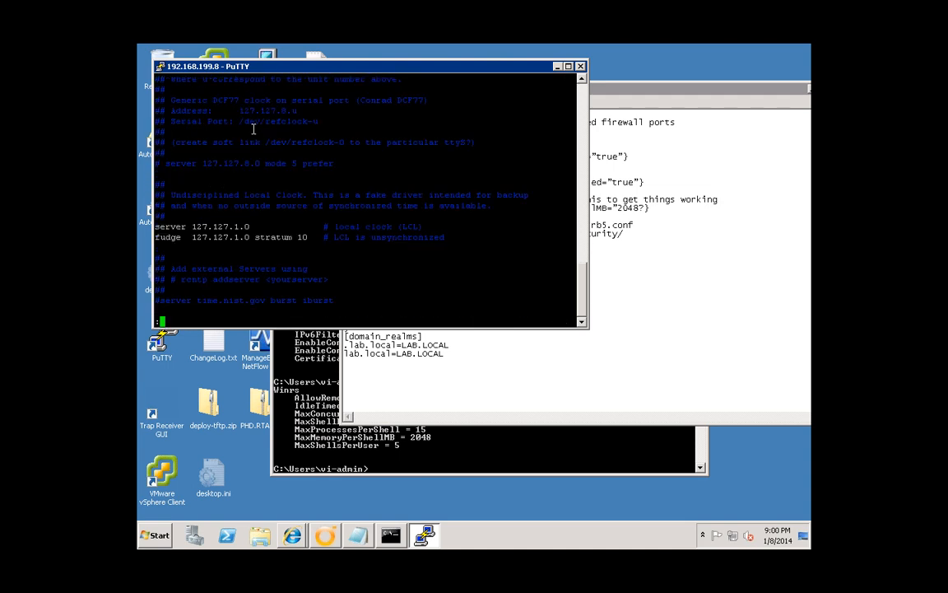
text(q!)
key(Return)
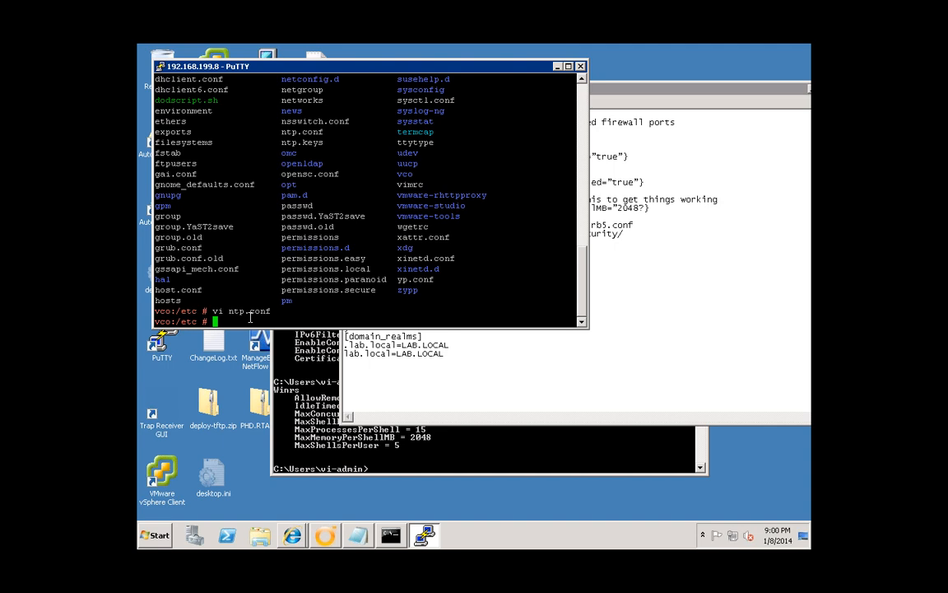
click(625, 236)
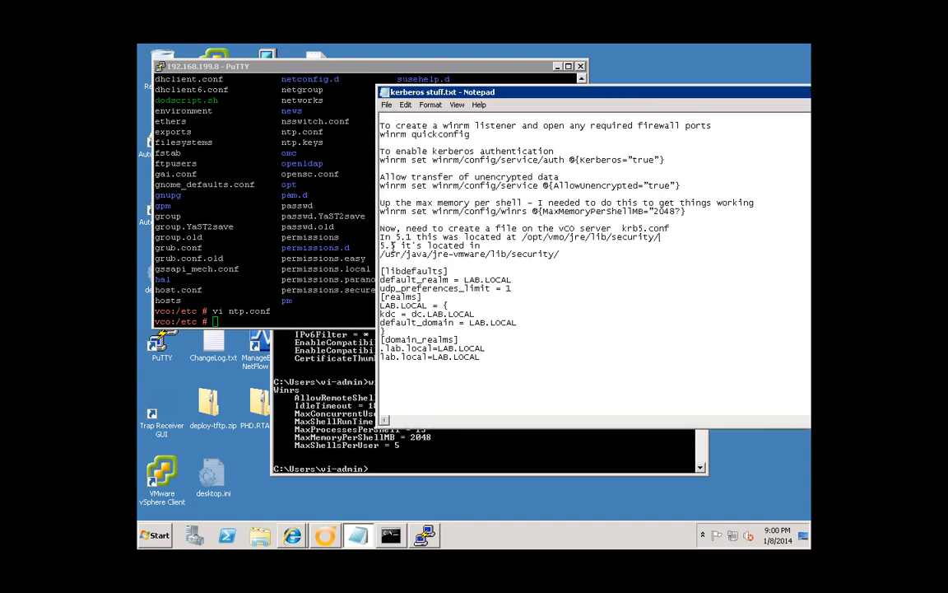
- Put the 5.1 path in the Kerberos notes on its own line
click(521, 237)
key(Return)
key(Return)
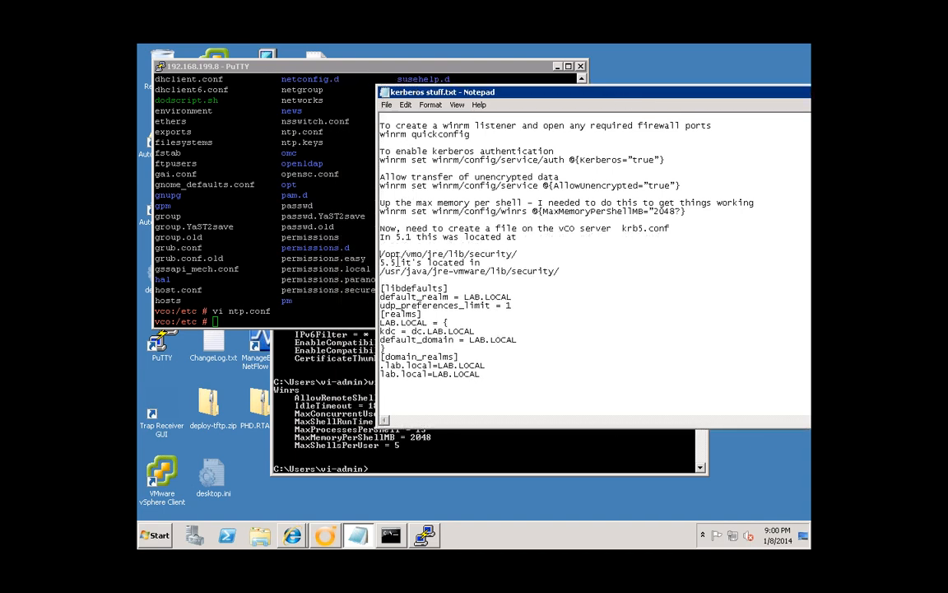
click(381, 262)
key(Return)
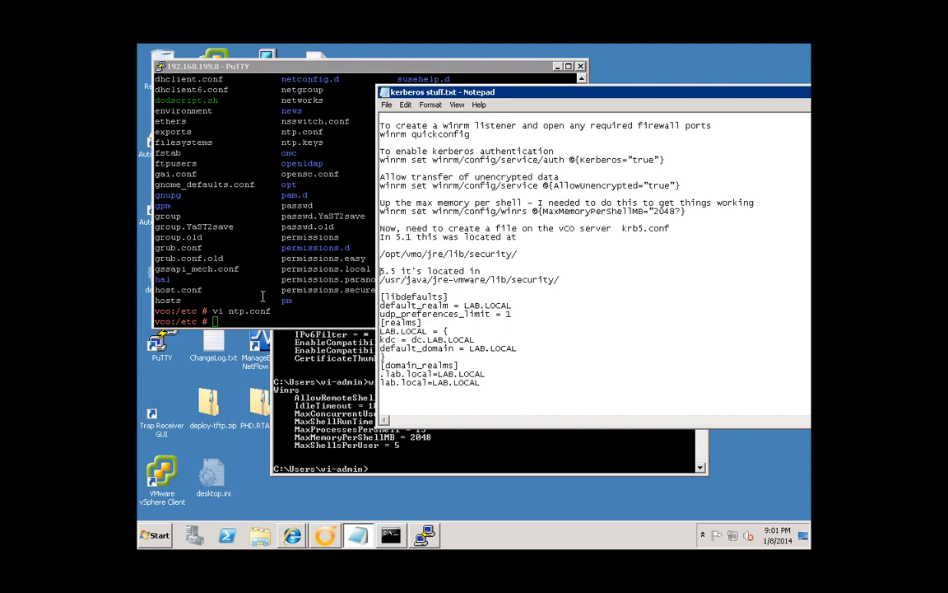
- Change into /usr/java/jre-vmware/lib/security on the vCO appliance
click(248, 315)
text(cd /usr/l)
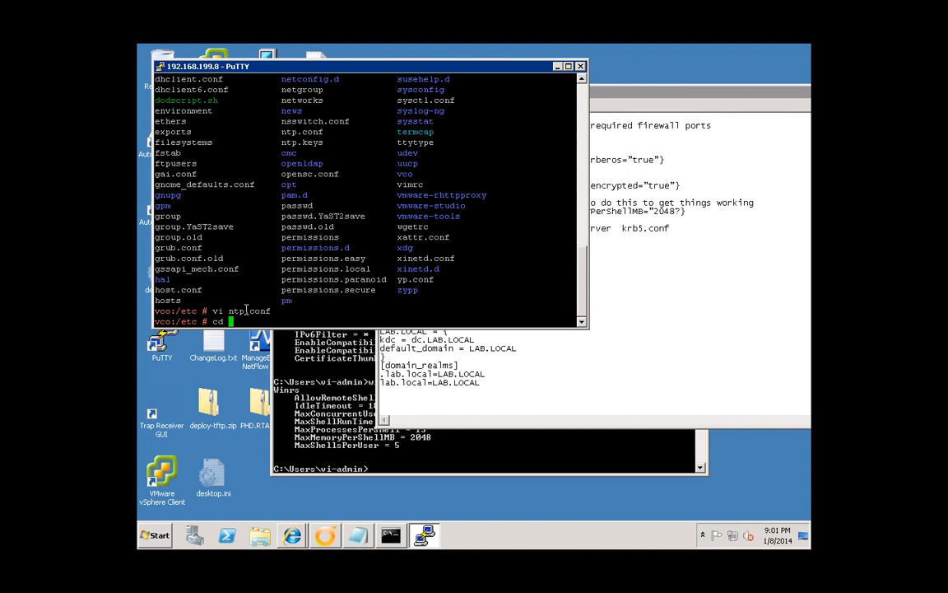
key(Tab)
text(j)
key(Tab)
text(l)
key(Tab)
text(s)
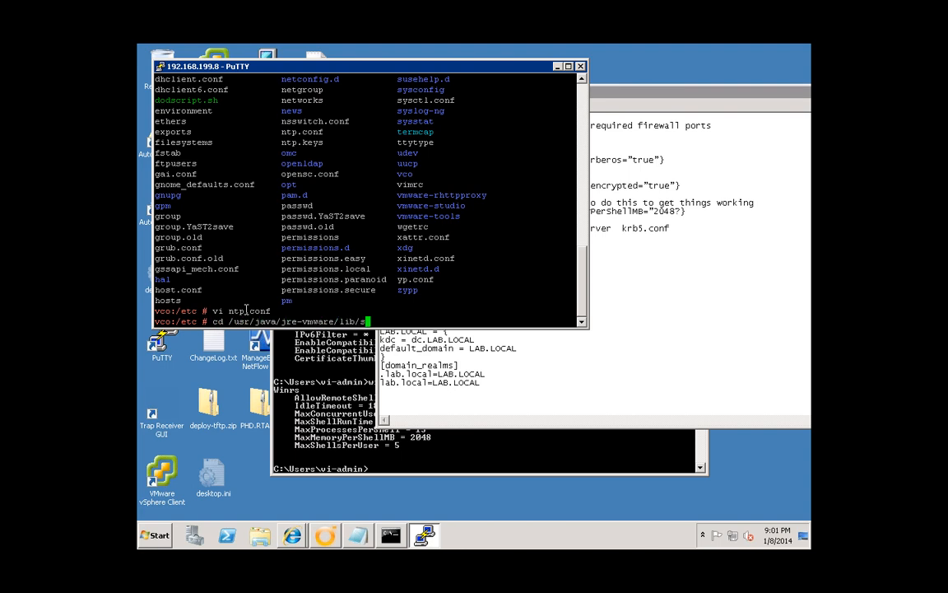
text(ecu)
key(Tab)
key(Return)
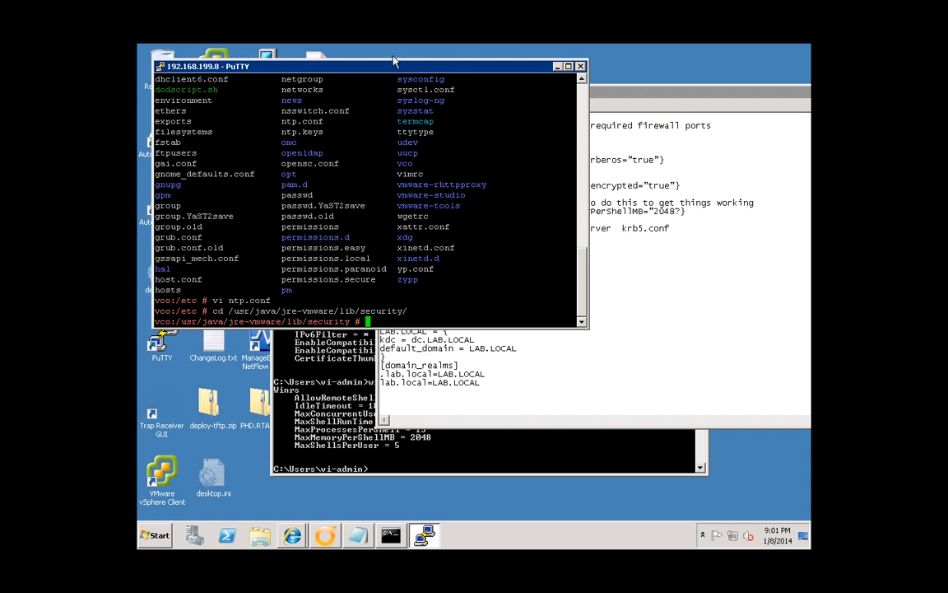
drag(393, 62, 397, 51)
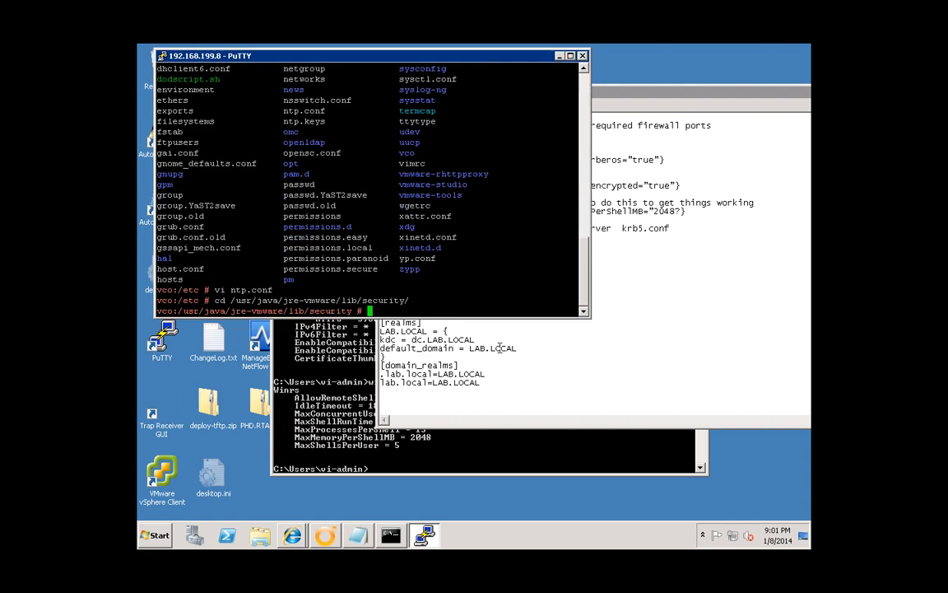
- List the directory and create an empty krb5.conf in vi, in insert mode
text(ls)
key(Return)
text(v)
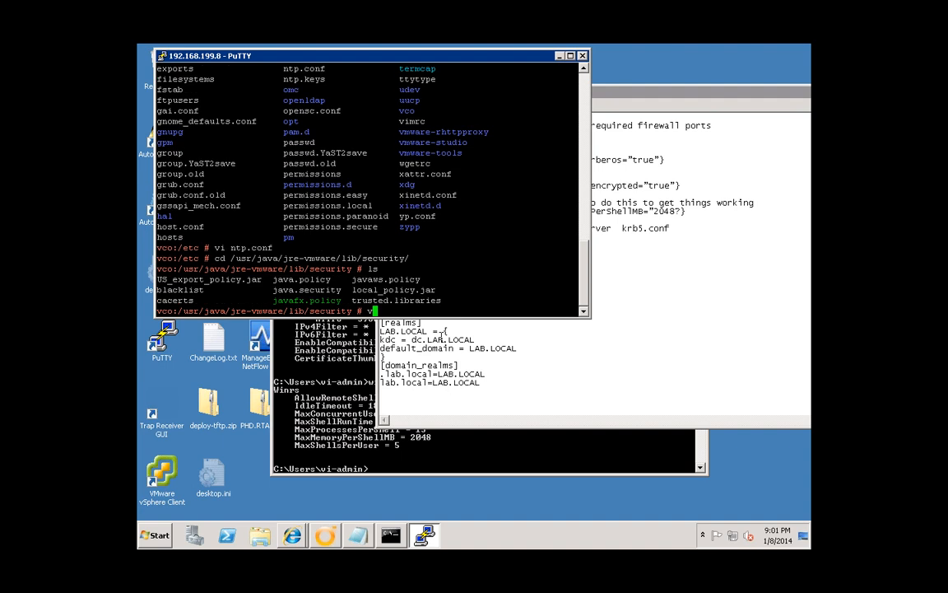
text(i krb5.conf)
key(Return)
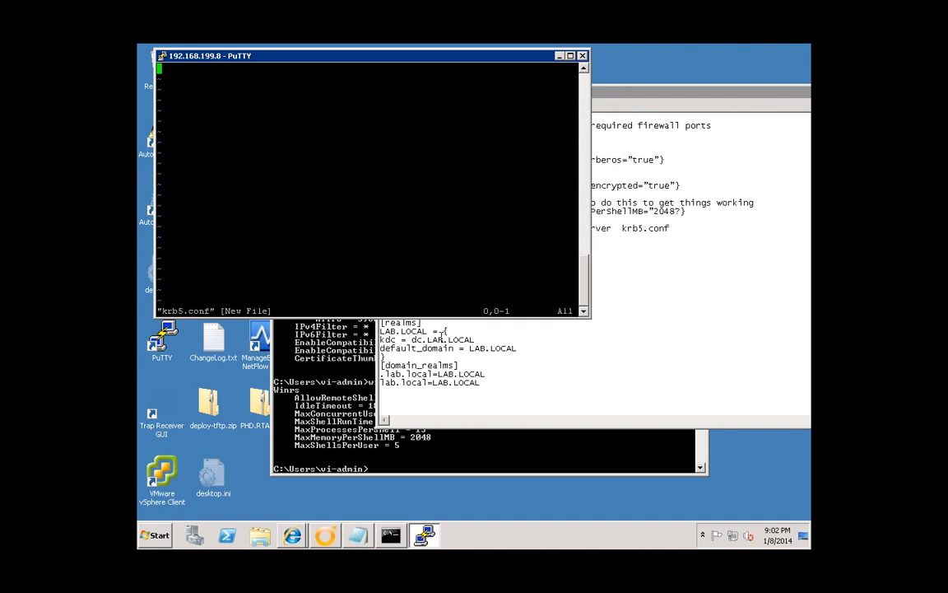
key(i)
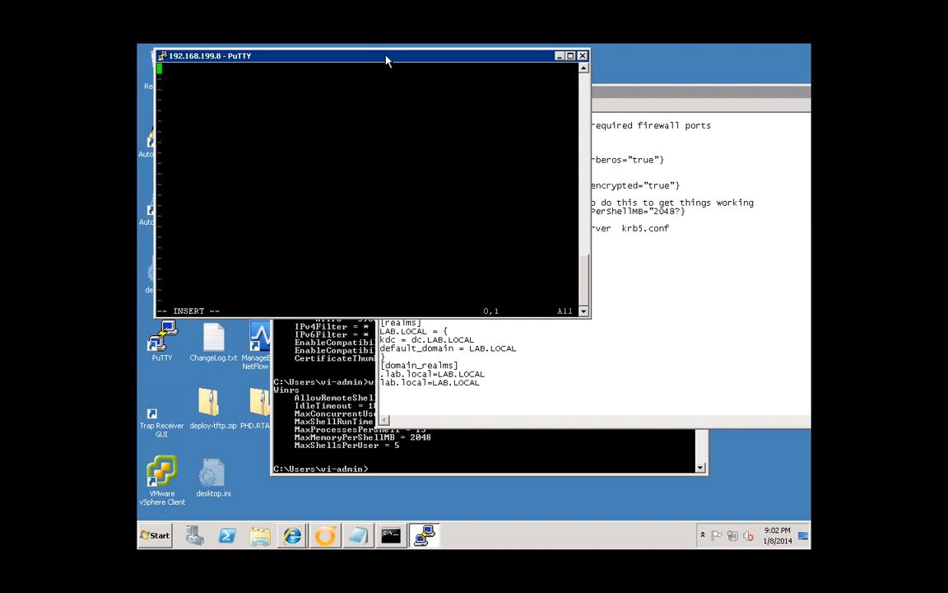
drag(406, 57, 422, 84)
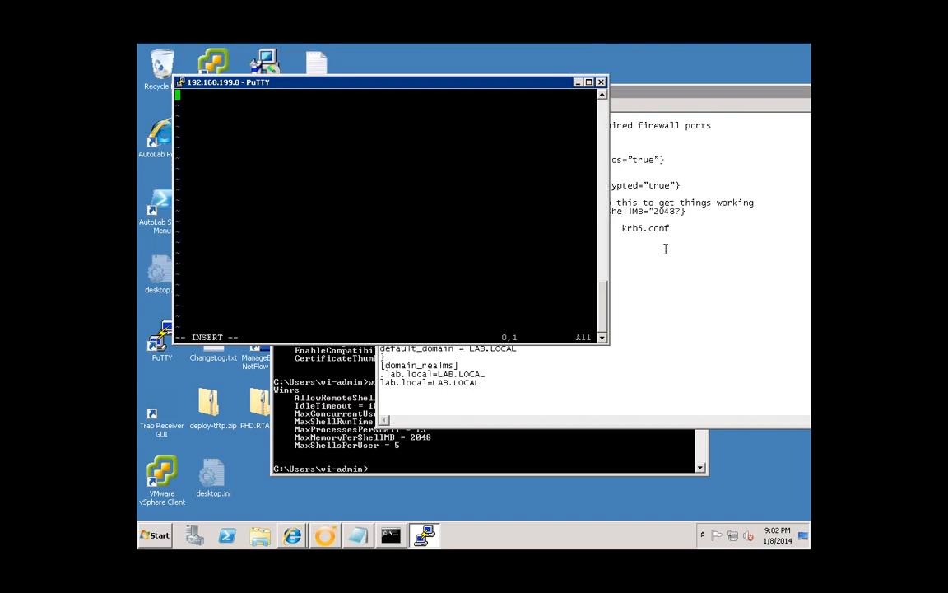
click(471, 247)
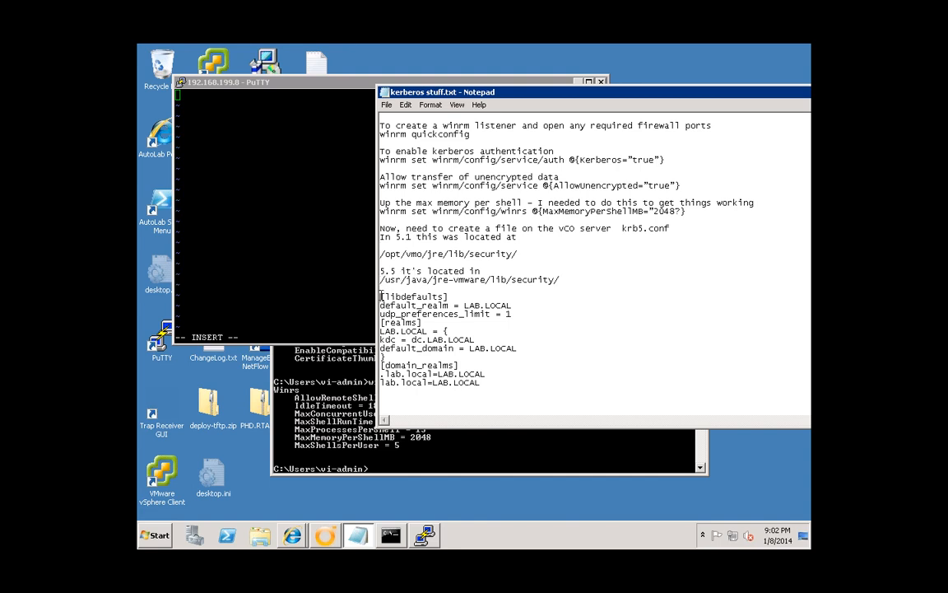
drag(380, 297, 481, 383)
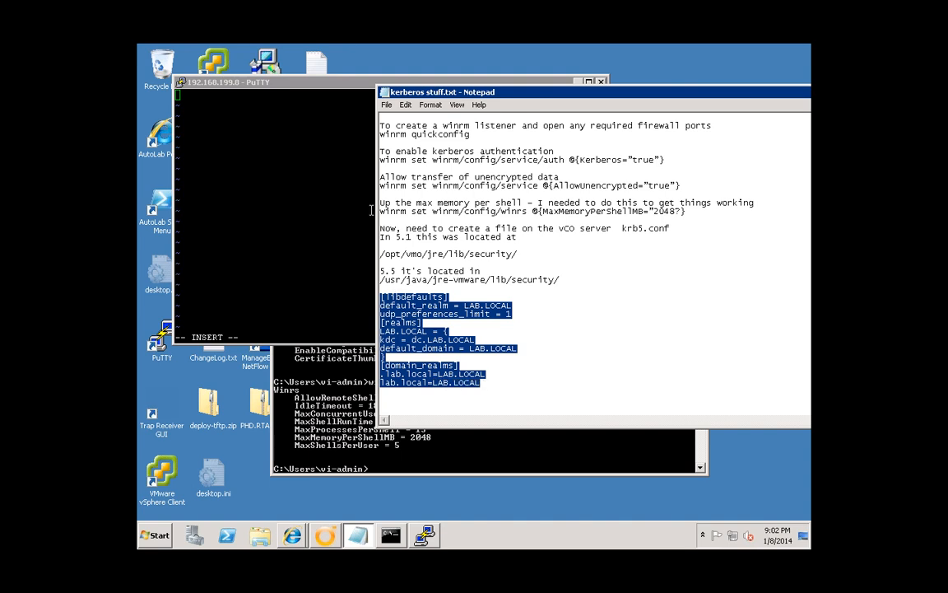
right_click(415, 305)
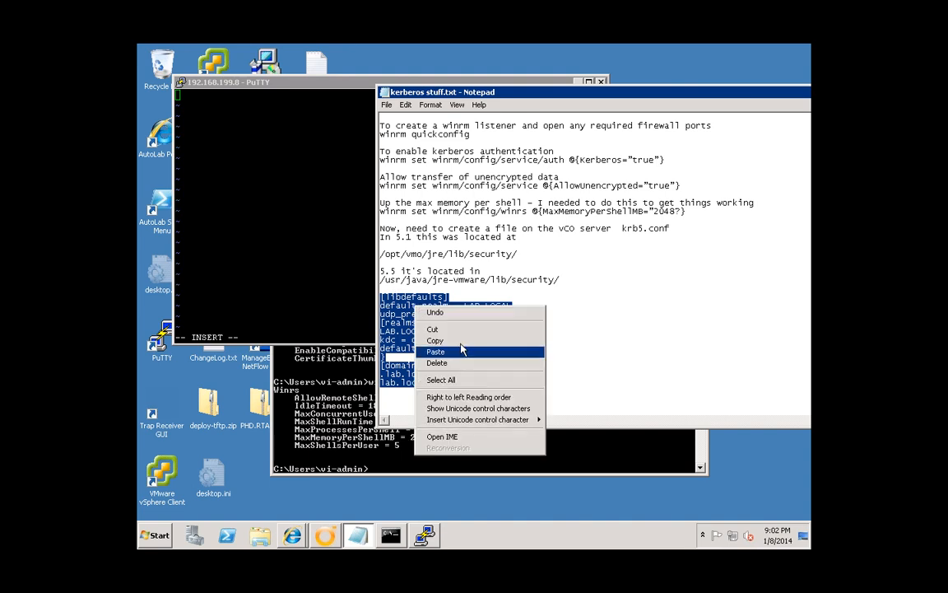
click(436, 340)
click(206, 108)
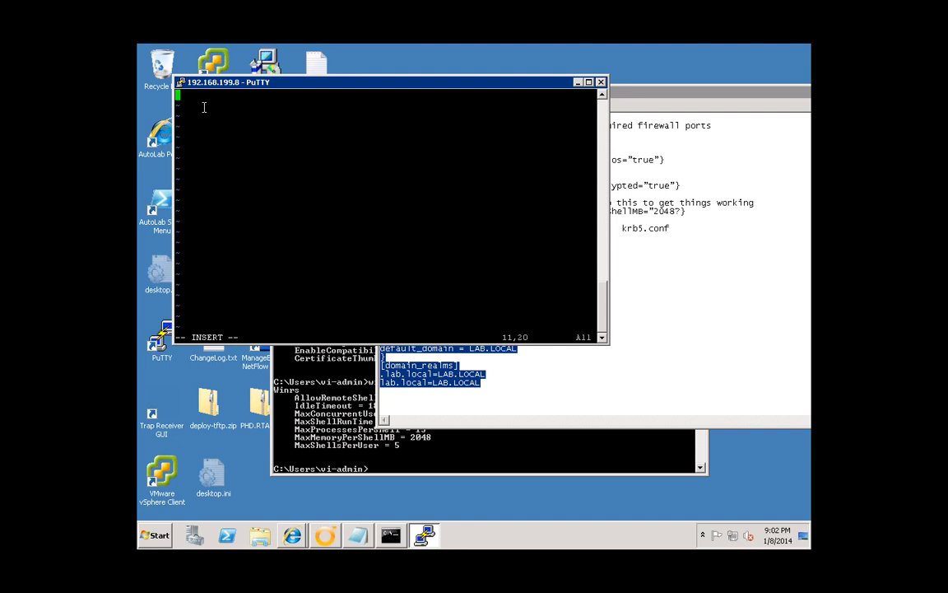
right_click(204, 107)
key(Up)
key(Up)
key(Up)
key(Up)
key(Up)
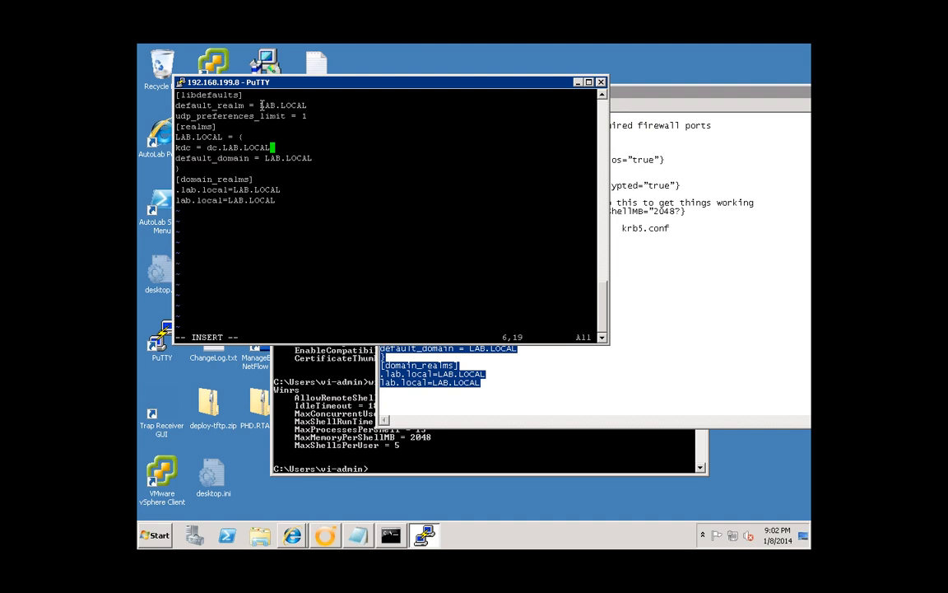
key(Up)
key(Up)
key(Up)
key(Down)
key(Down)
key(Down)
key(Down)
key(Down)
key(Down)
key(Up)
key(Up)
key(Up)
key(Up)
key(Down)
drag(176, 148, 273, 149)
click(296, 151)
double_click(211, 147)
drag(218, 147, 222, 148)
click(235, 162)
key(Up)
key(Down)
key(Down)
- Save krb5.conf and quit vi with :wq
key(Escape)
text(:w)
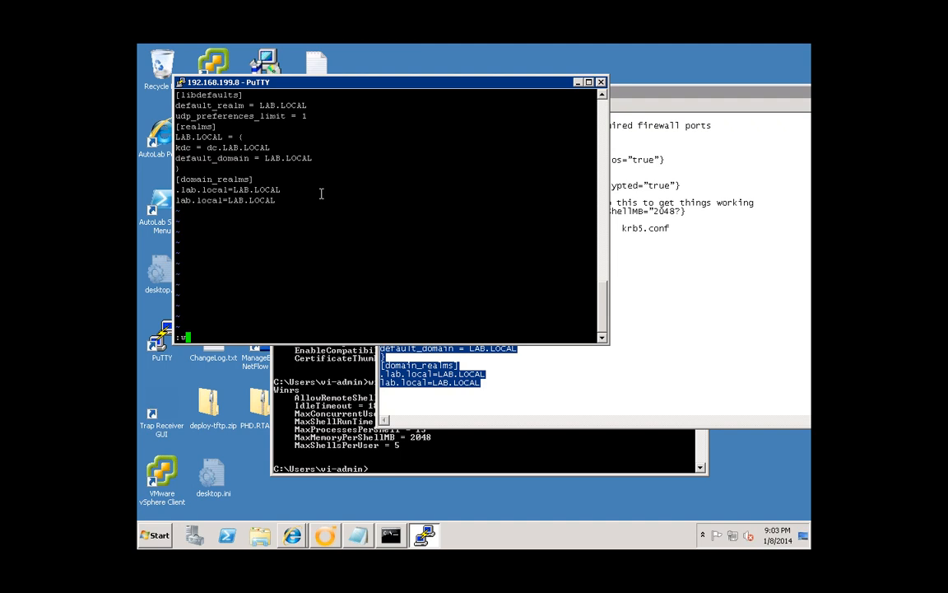
text(q)
key(Return)
- Set krb5.conf permissions to 644 and exit the SSH session
text(c)
text(hmod )
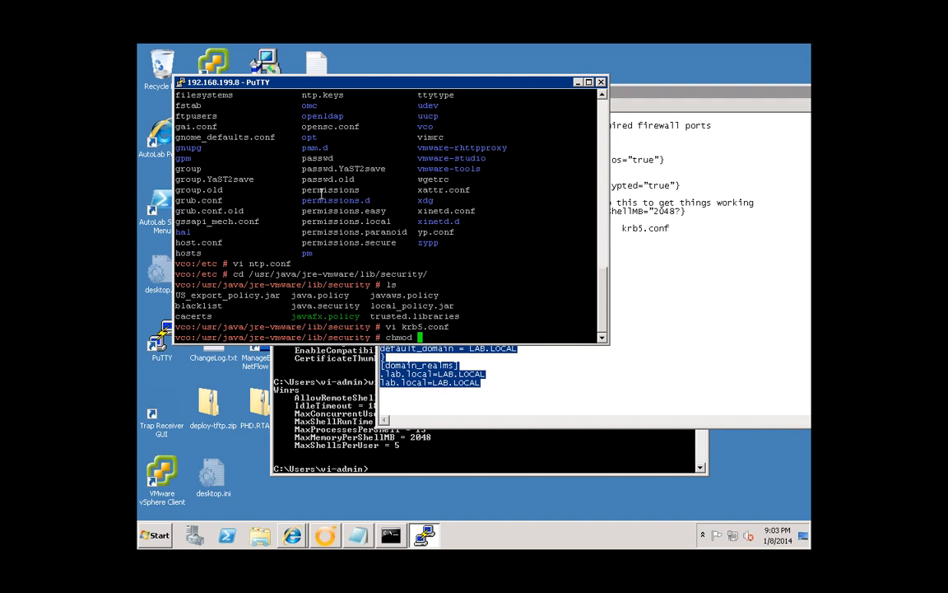
text(644 k)
key(Tab)
key(Return)
text(e)
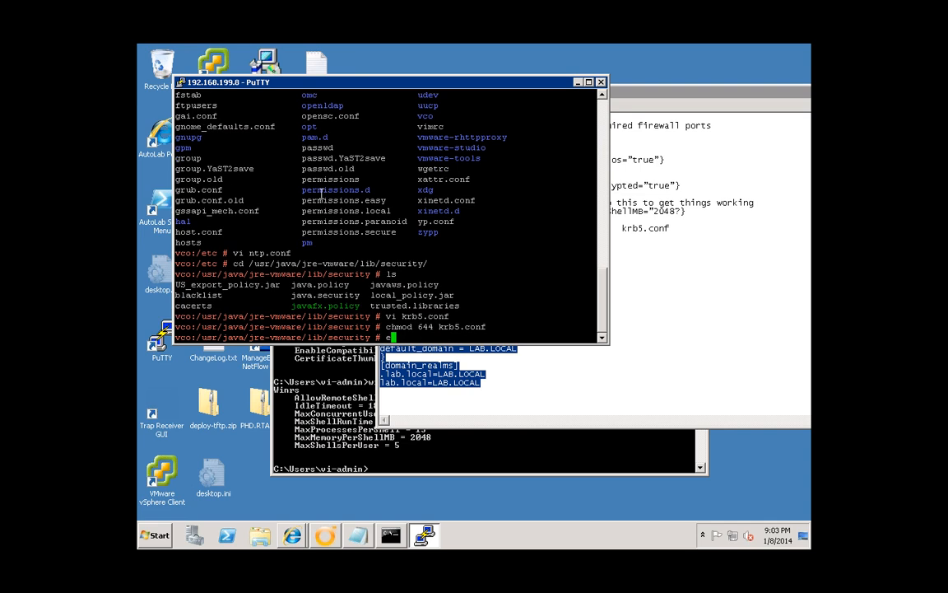
text(xit)
key(Return)
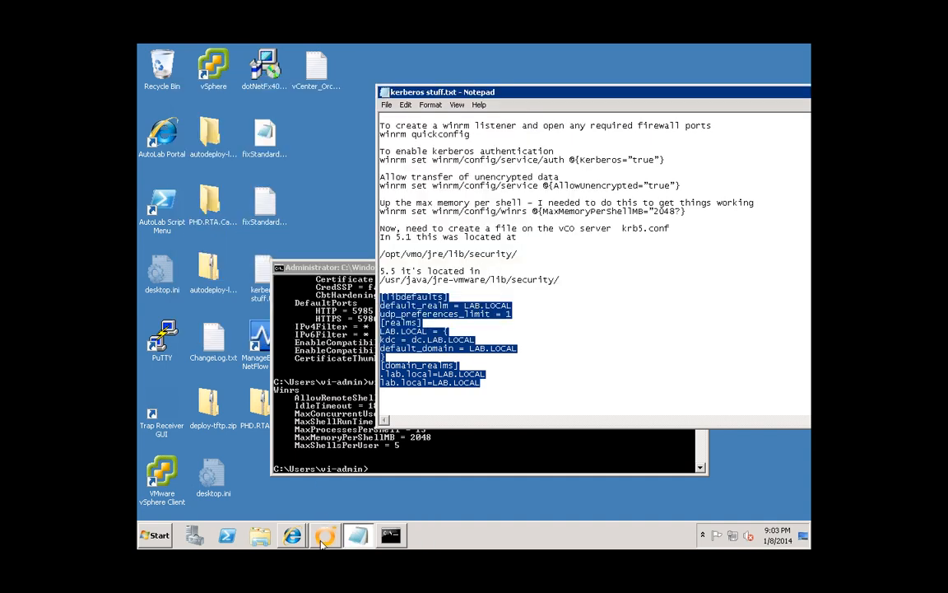
- Start the Add a PowerShell host workflow and enter vc.lab.local as the host name
click(325, 536)
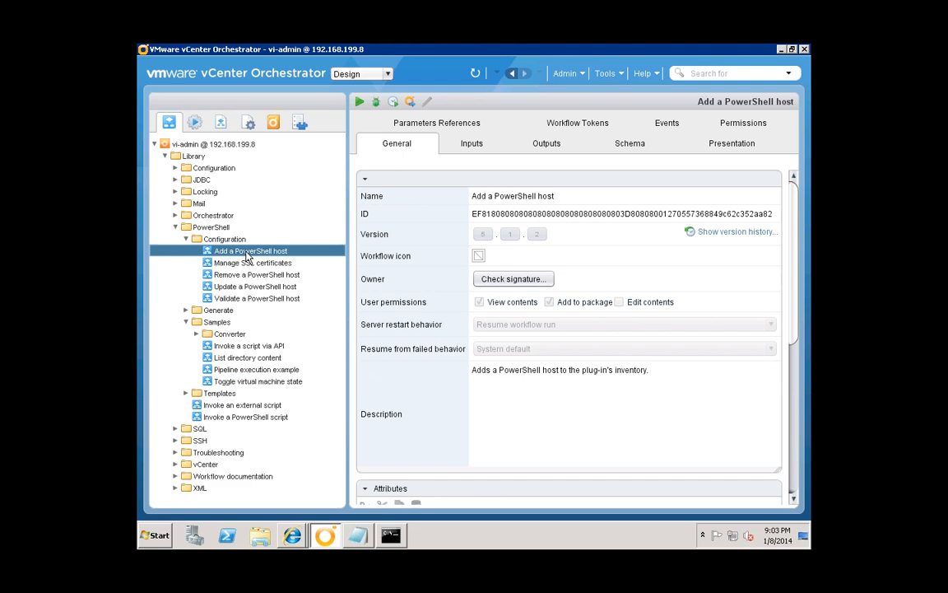
right_click(246, 252)
click(293, 262)
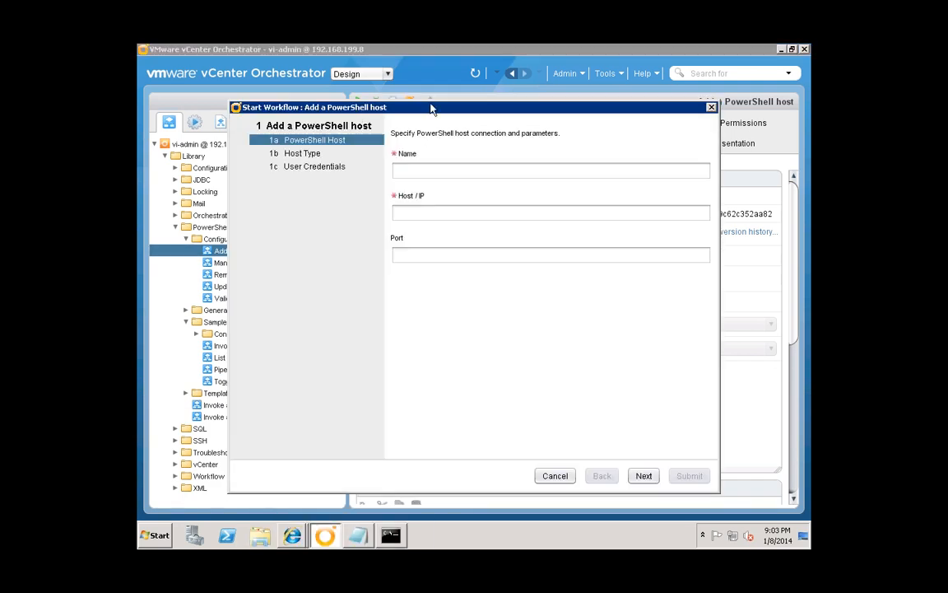
drag(362, 108, 426, 80)
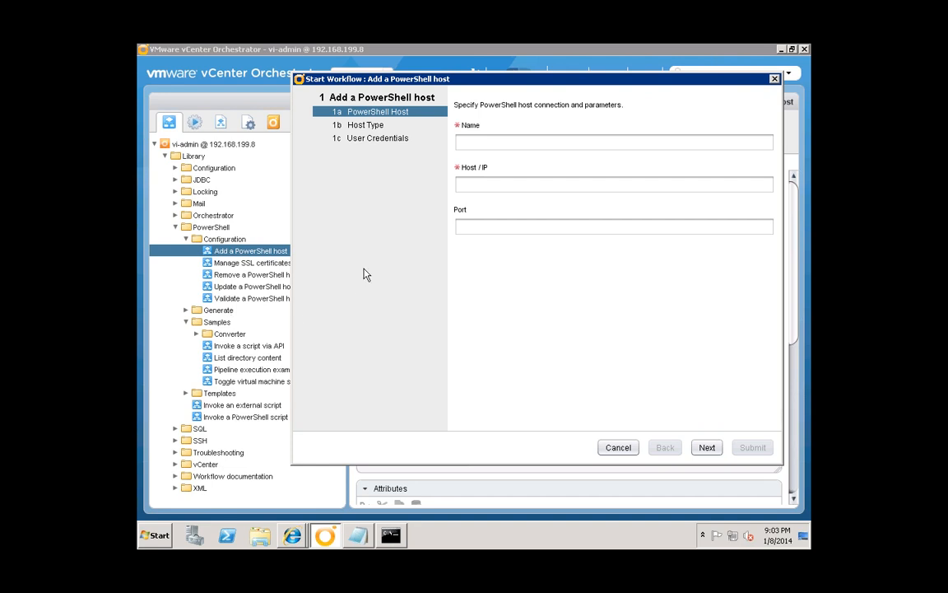
click(486, 143)
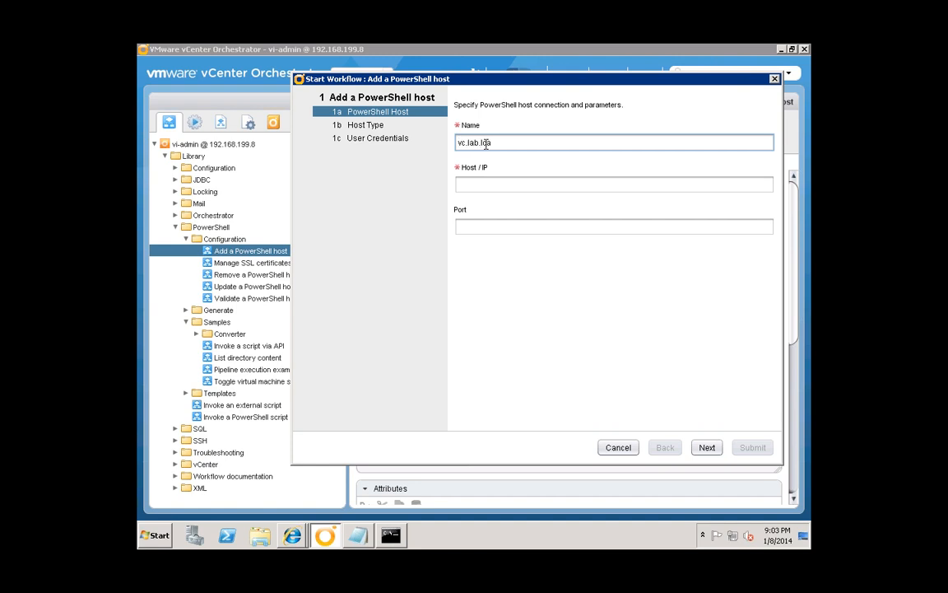
text(vc.lab.local)
key(Tab)
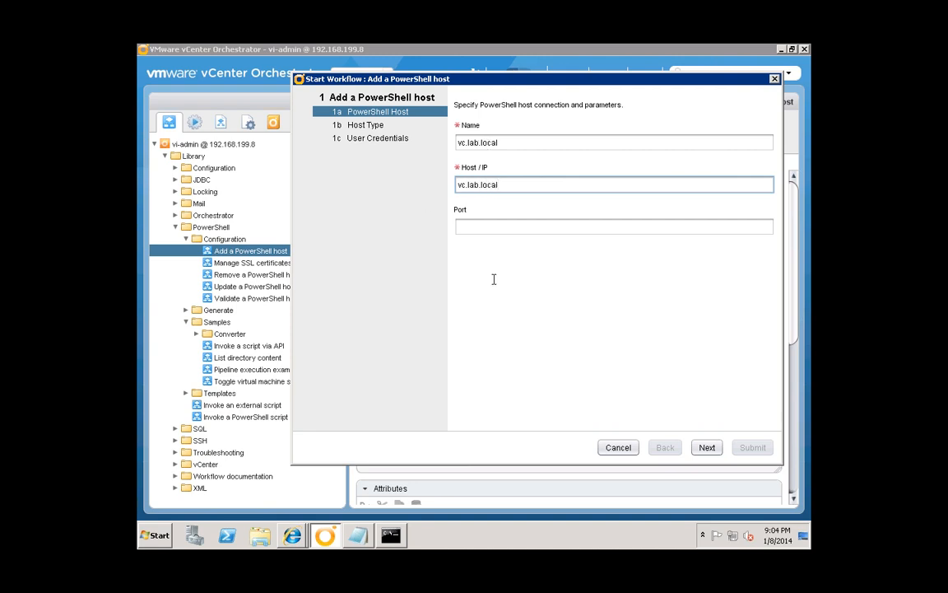
- Keep WinRM over HTTP and set the authentication to Kerberos
click(707, 448)
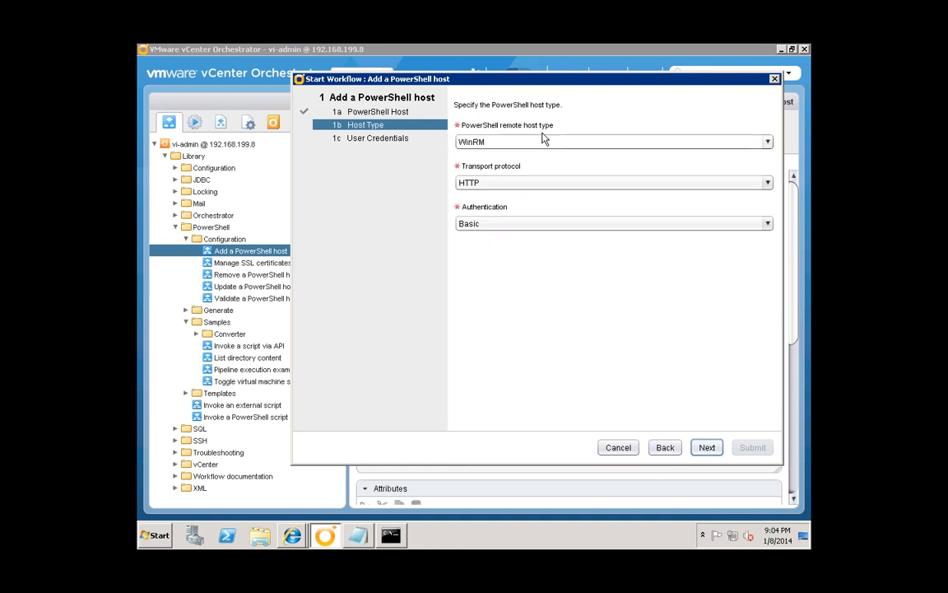
click(518, 225)
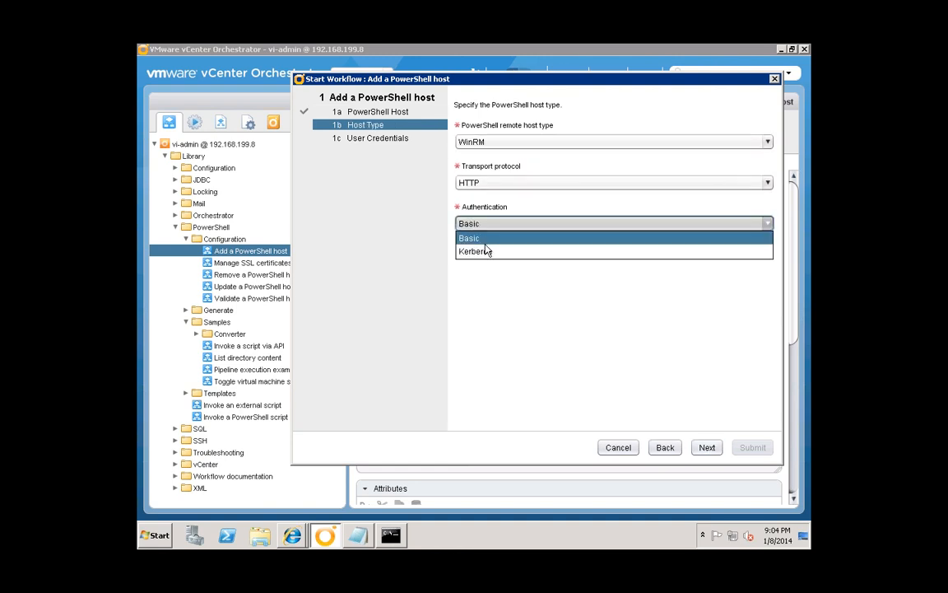
click(485, 251)
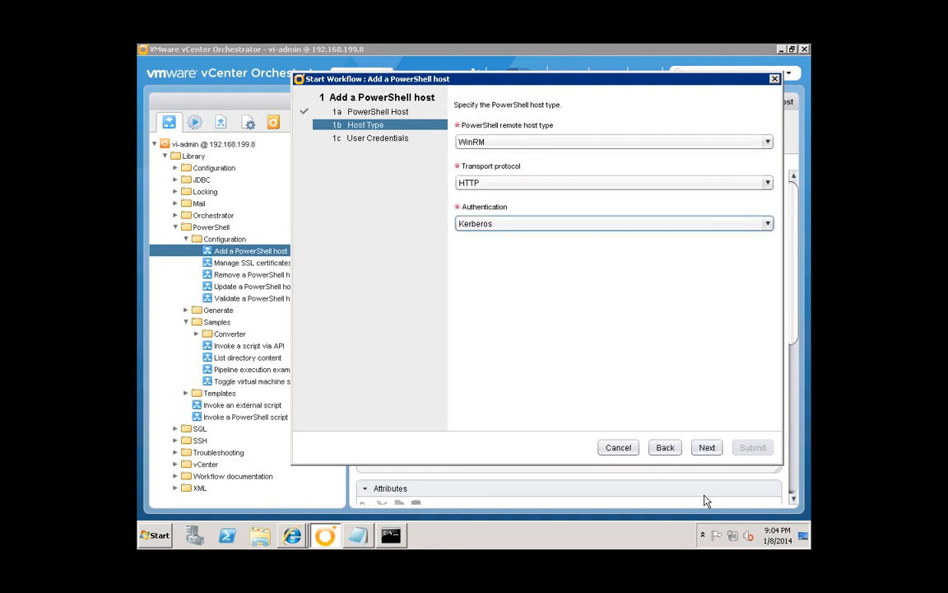
click(707, 448)
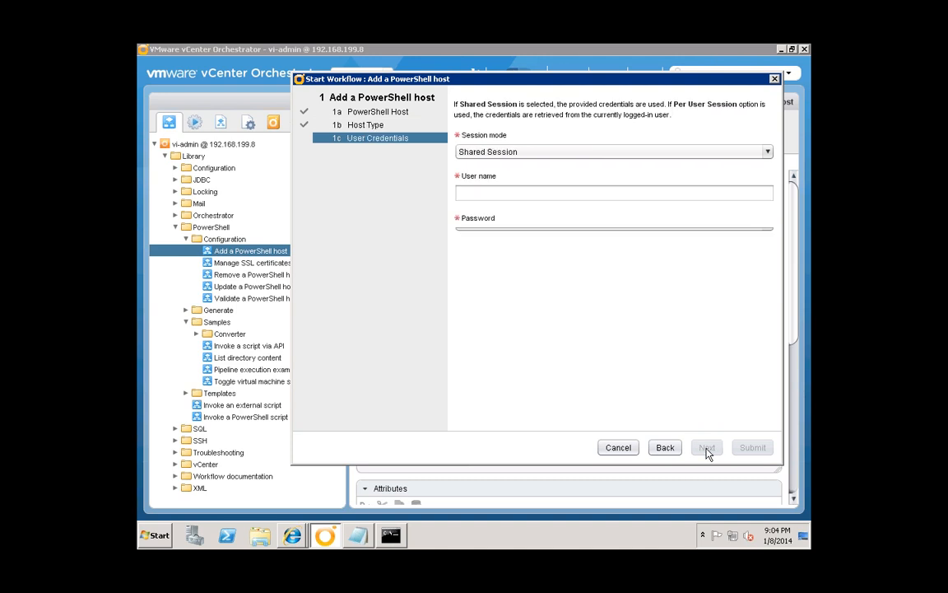
- Enter the domain administrator's user name and password for the shared session
click(494, 192)
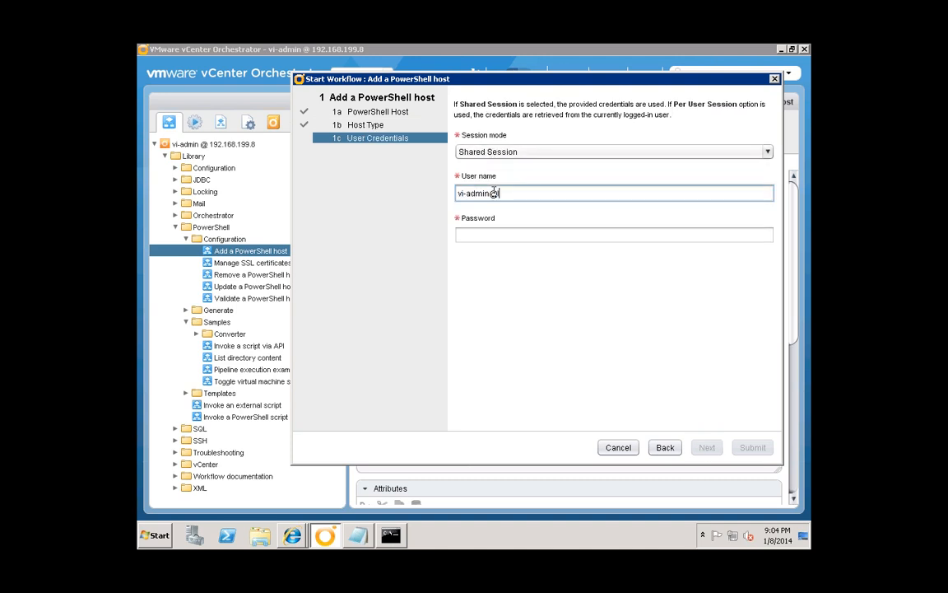
text(vi-admin@lab.local)
key(Tab)
text(**)
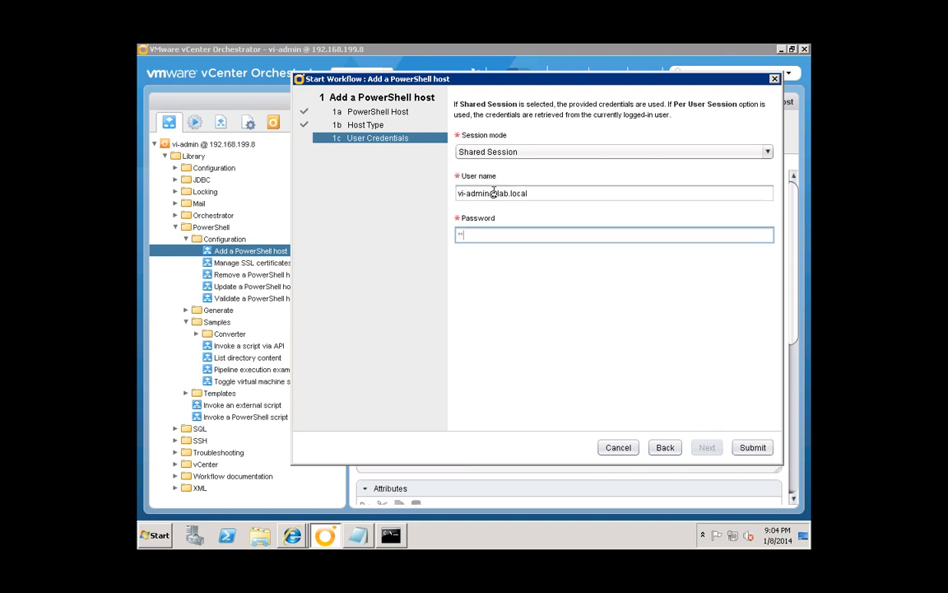
key(BackSpace)
key(BackSpace)
key(BackSpace)
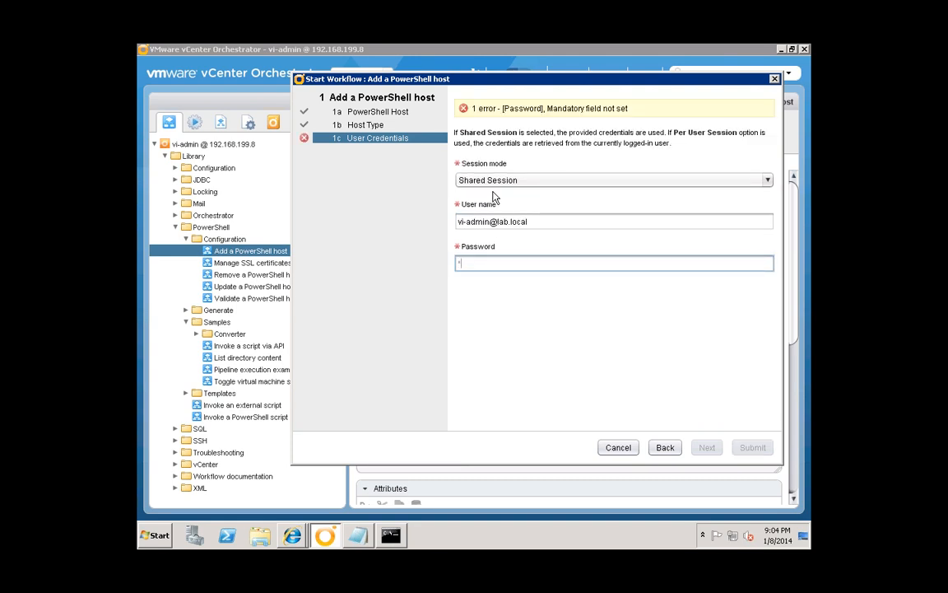
text(**)
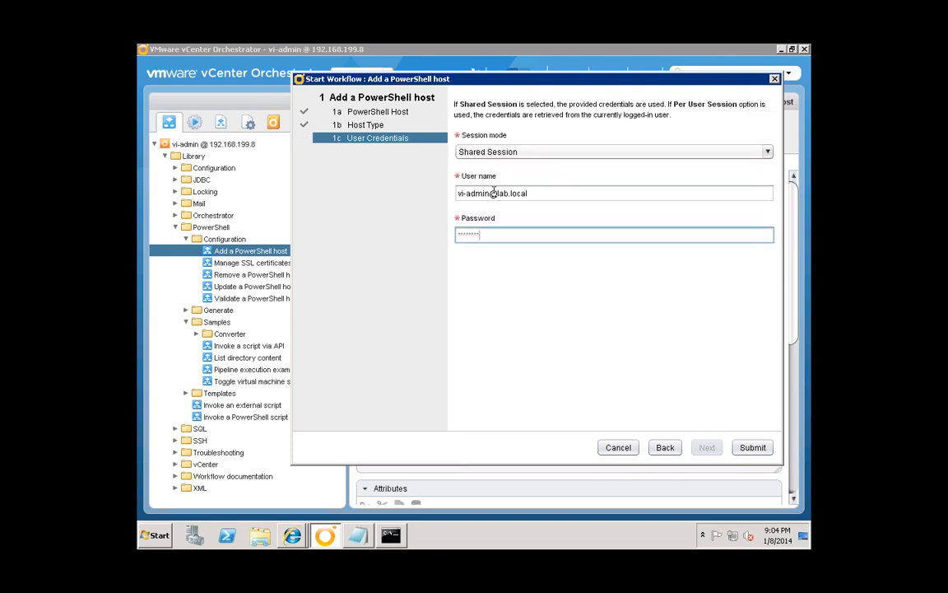
- Submit the workflow to add vc.lab.local as a PowerShell host
click(752, 449)
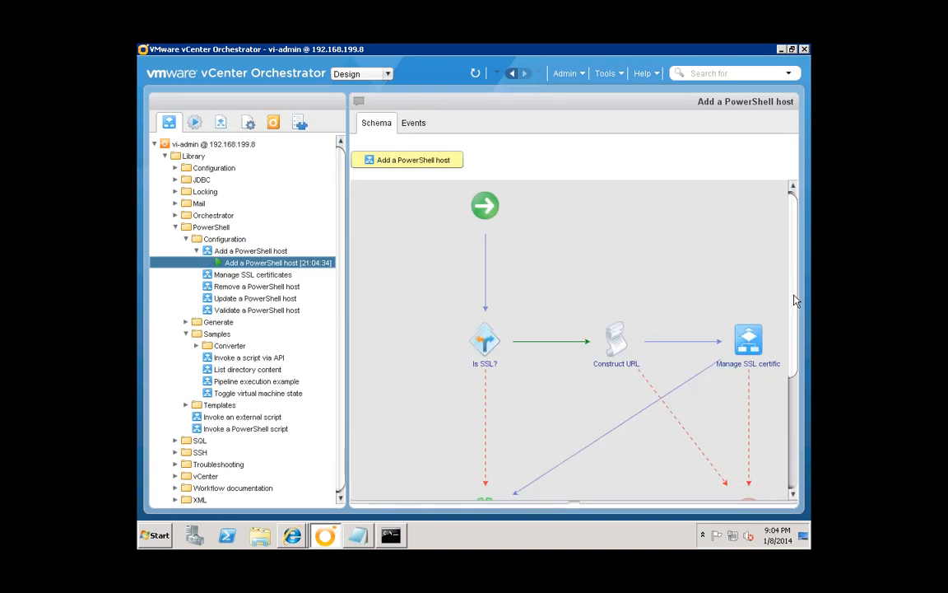
scroll(782, 280, down, 3)
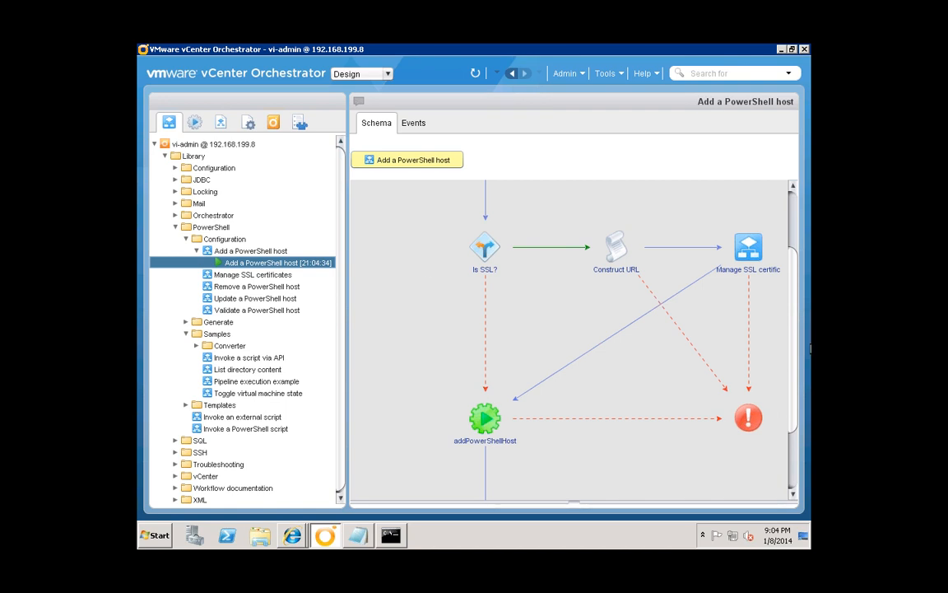
drag(795, 338, 795, 372)
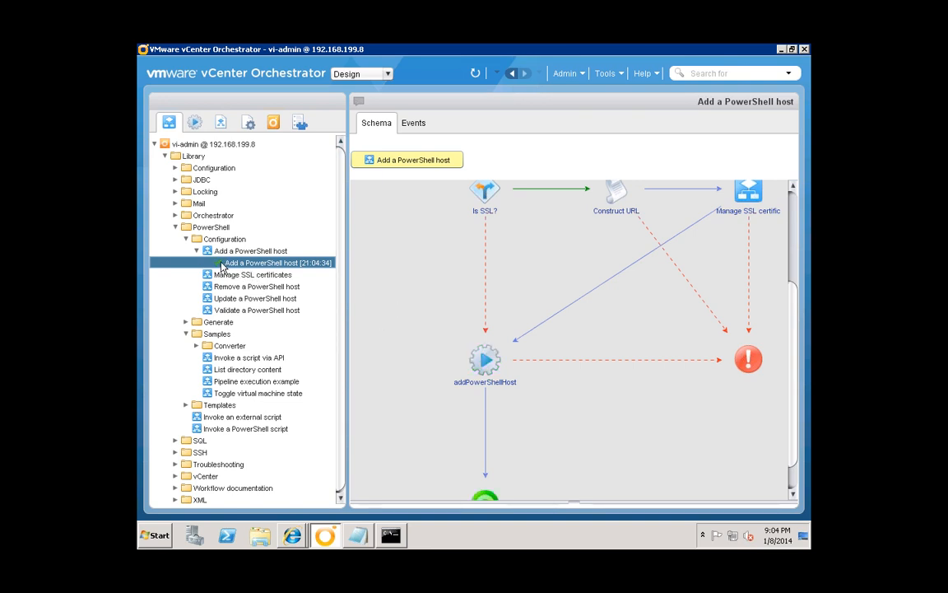
- Review the run's events, schema, logs and variables, then show the plug-in inventory
click(414, 123)
click(378, 122)
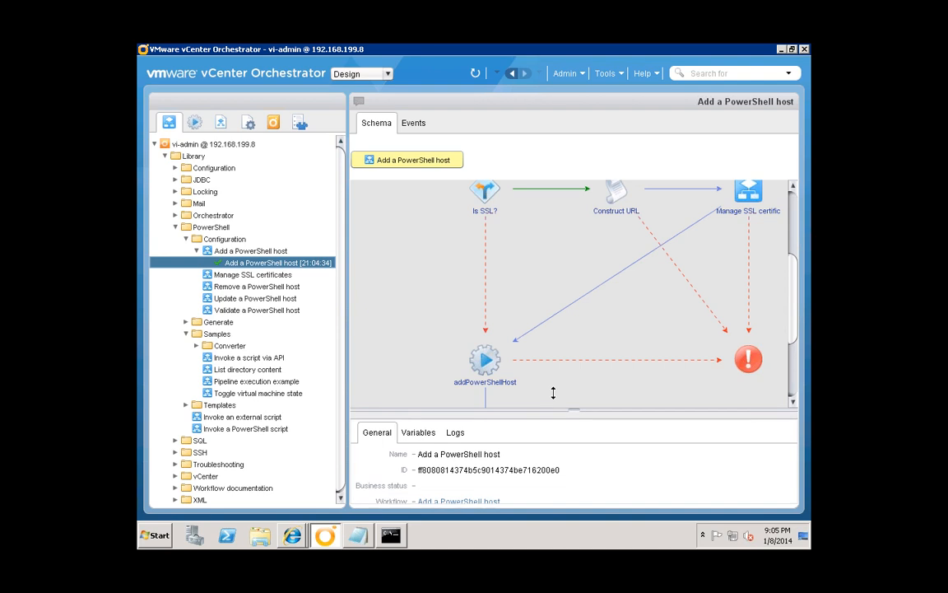
click(459, 419)
click(424, 417)
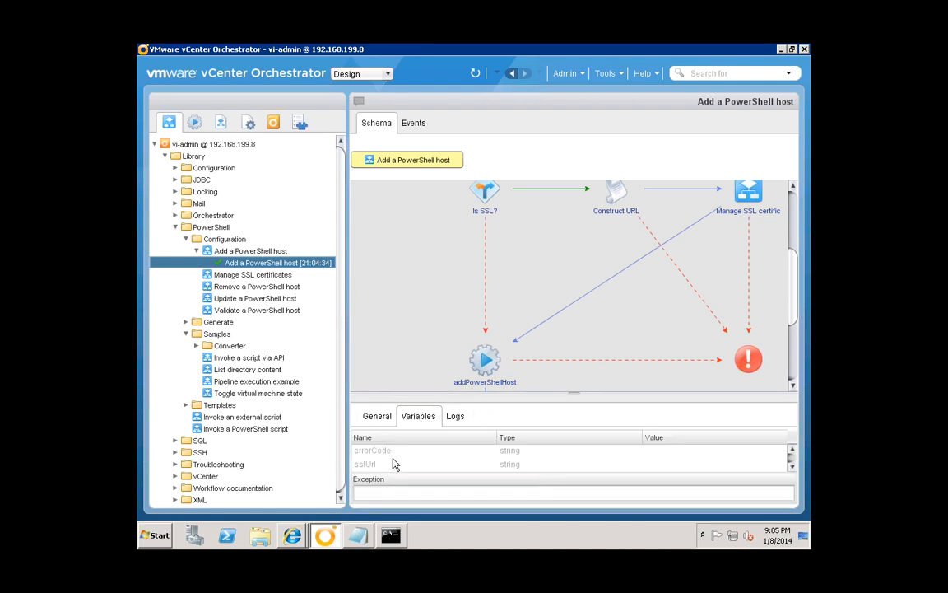
scroll(447, 465, down, 5)
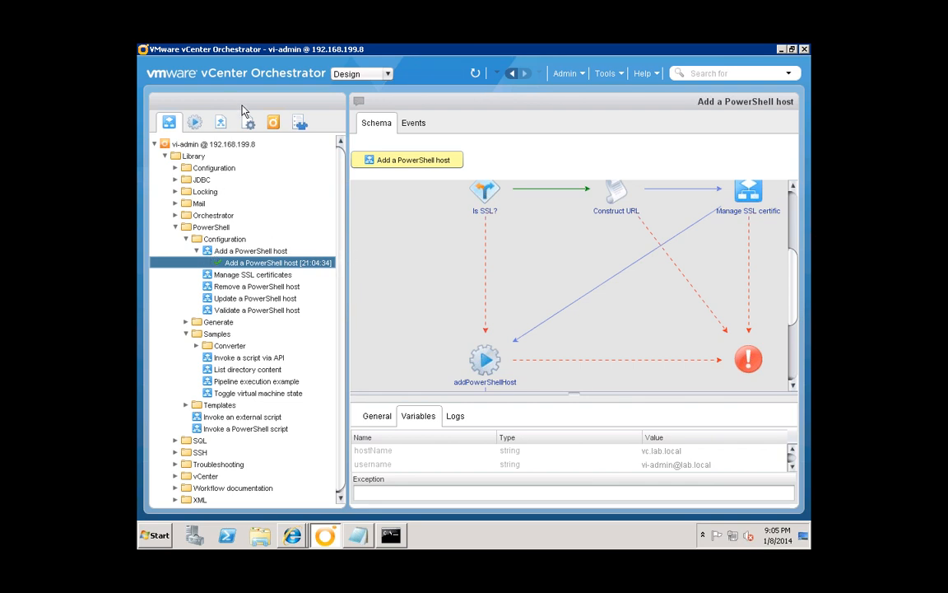
click(303, 125)
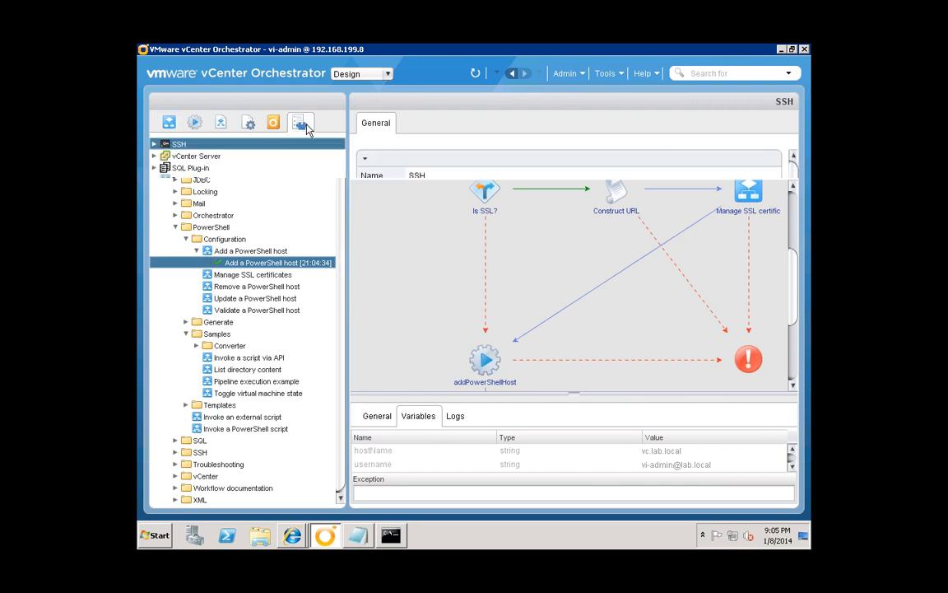
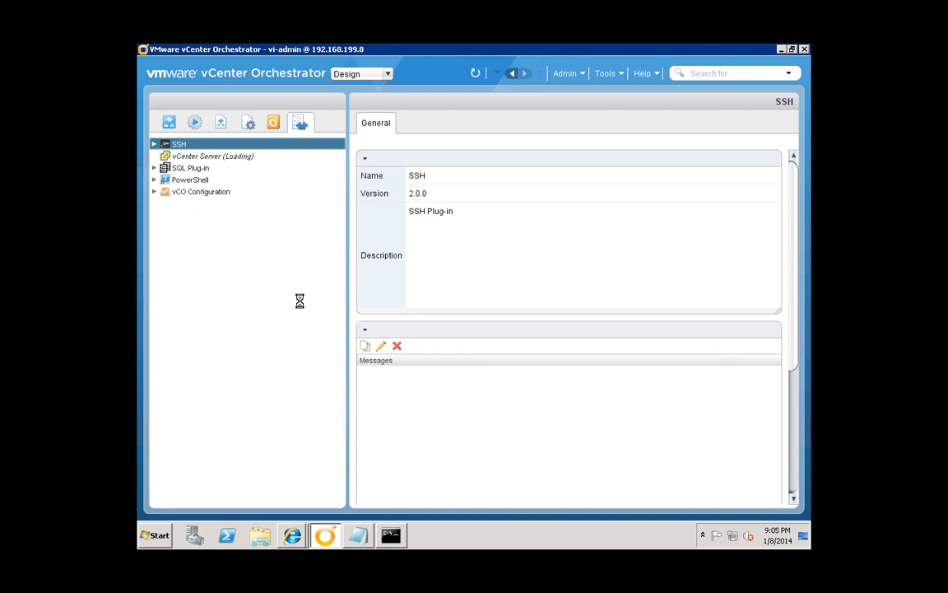
- Open gethost.ps1 from Local Disk (C:) in Notepad
click(264, 541)
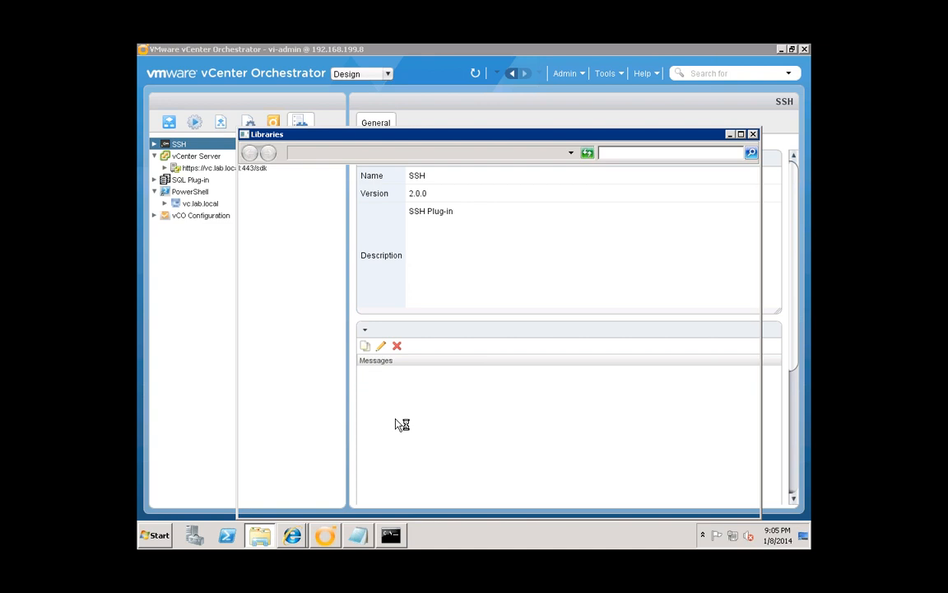
click(262, 337)
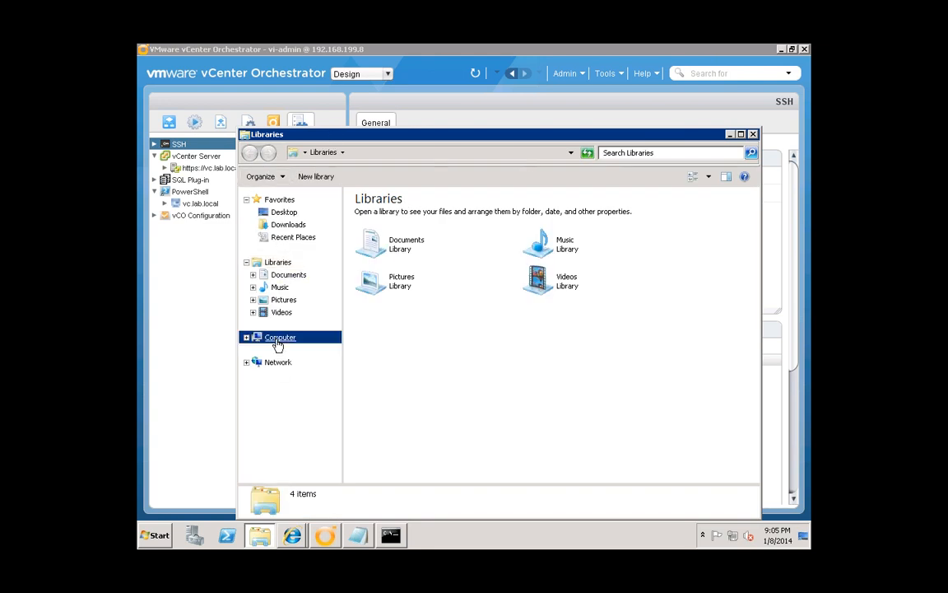
double_click(409, 222)
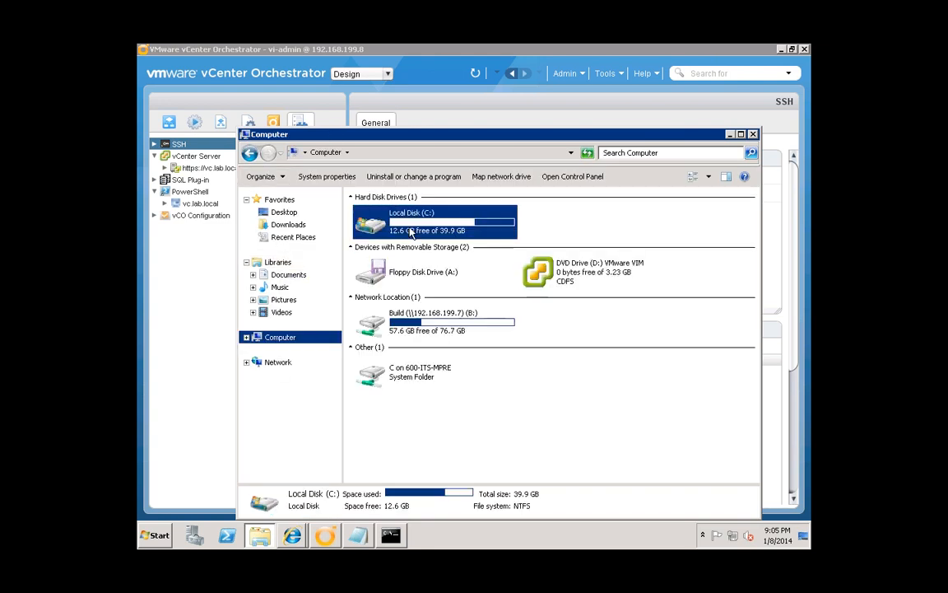
scroll(401, 383, down, 7)
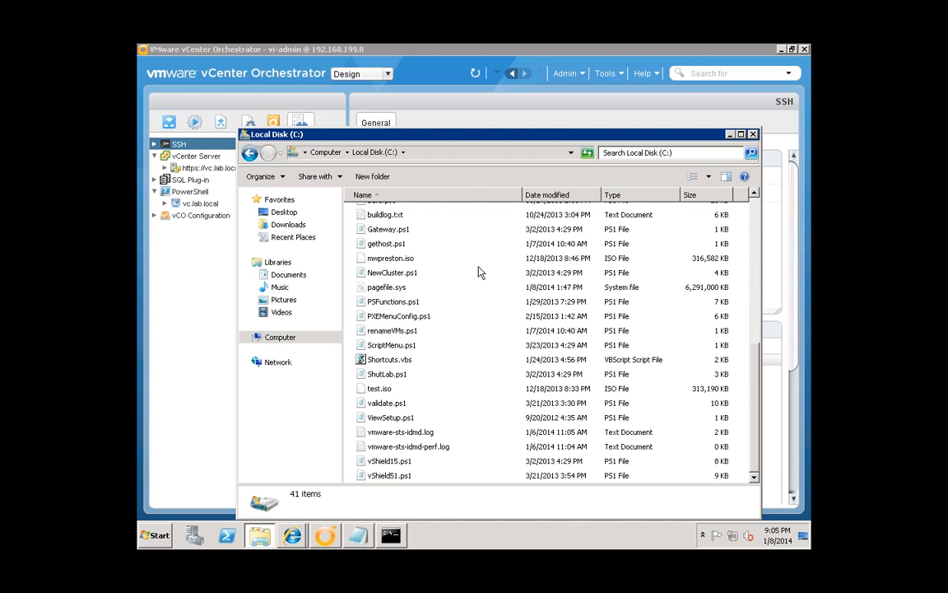
scroll(444, 280, up, 1)
click(393, 282)
double_click(393, 282)
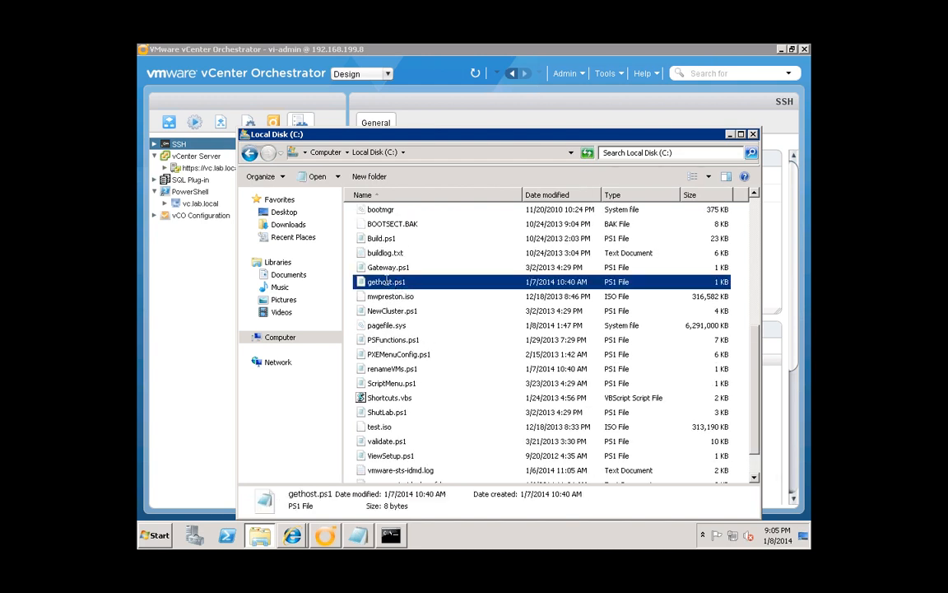
- Confirm the script holds only get-host, then close Notepad and return to Orchestrator
drag(383, 175, 287, 154)
click(384, 178)
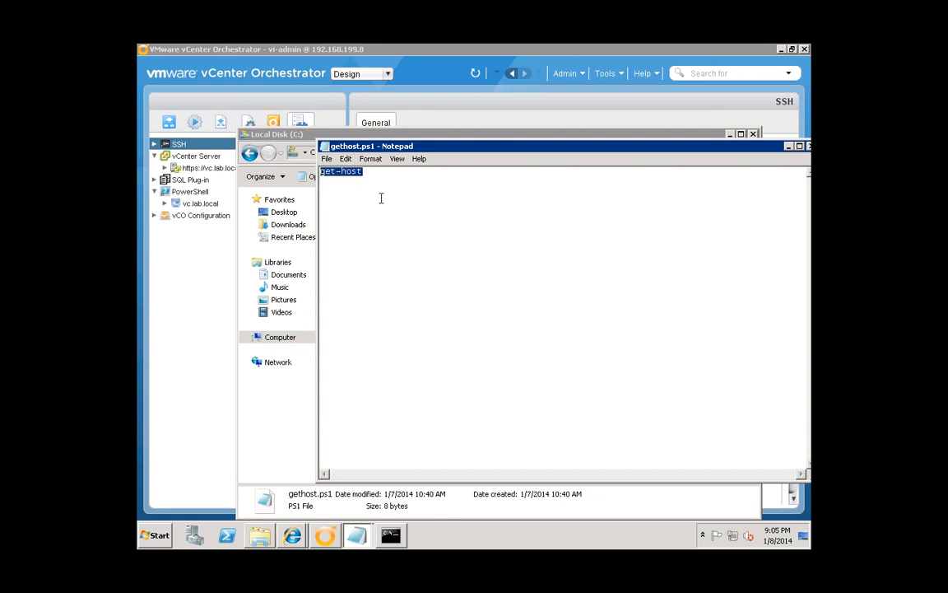
click(378, 182)
drag(724, 146, 644, 129)
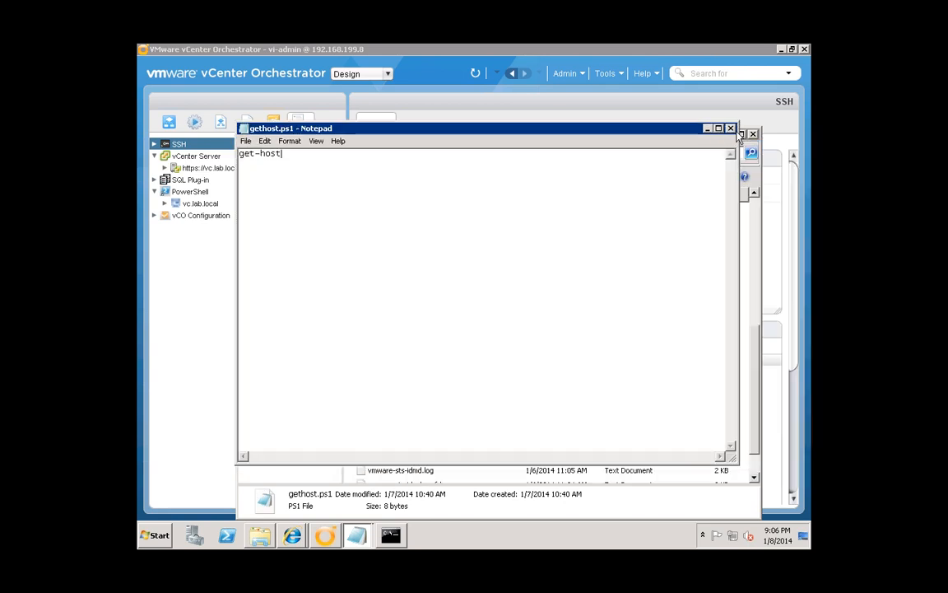
click(730, 129)
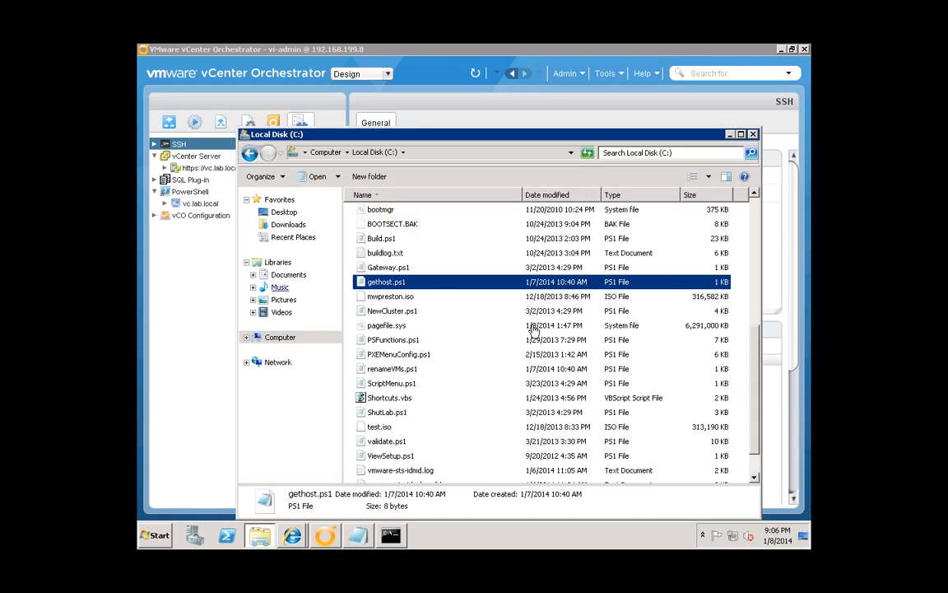
click(168, 121)
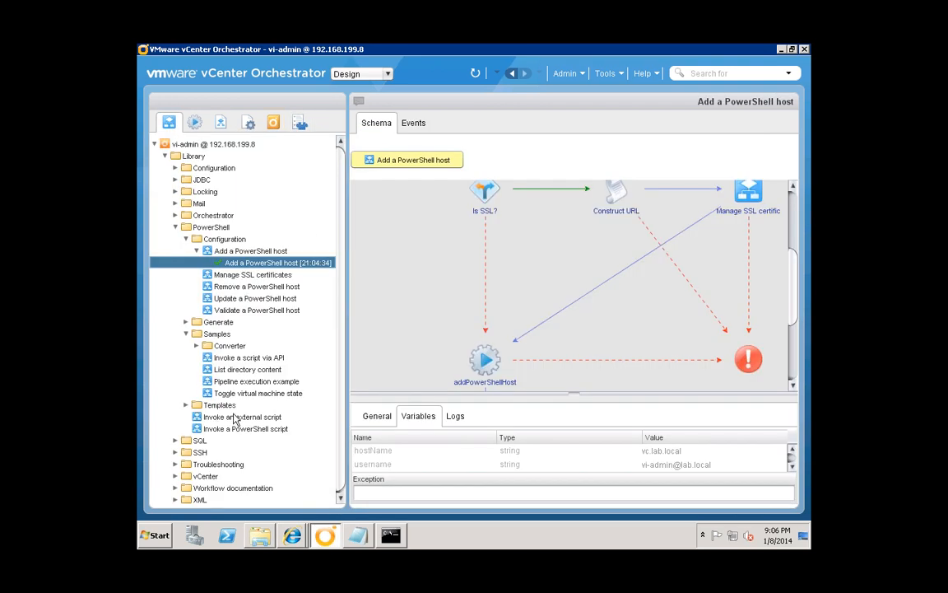
- Start the Invoke an external script workflow with vc.lab.local as the PowerShell host
right_click(234, 417)
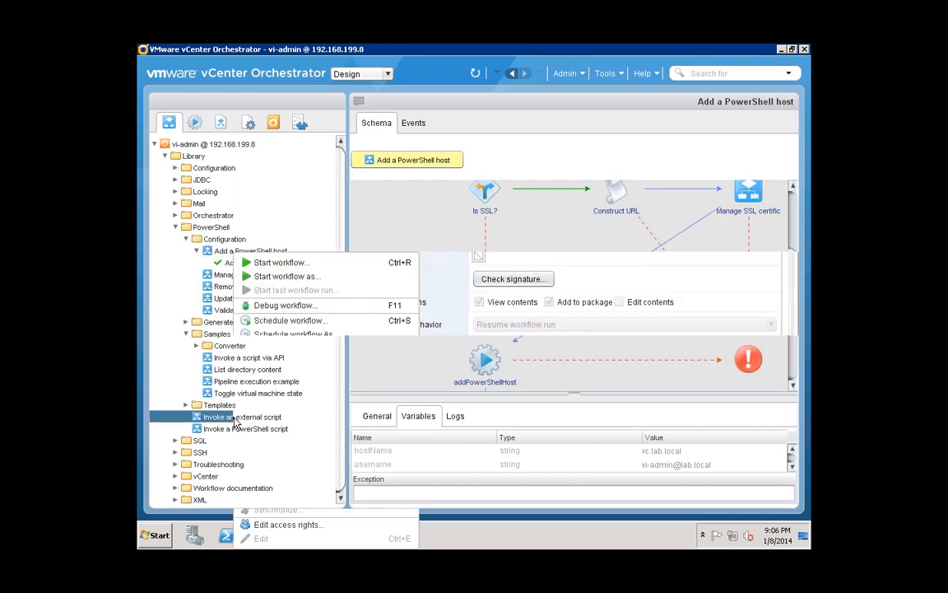
click(280, 263)
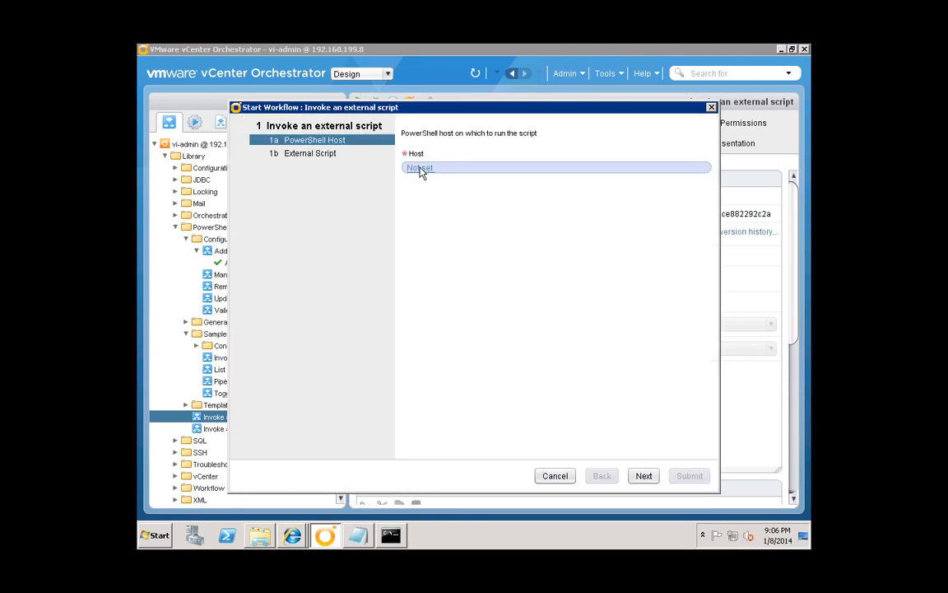
click(420, 168)
click(274, 206)
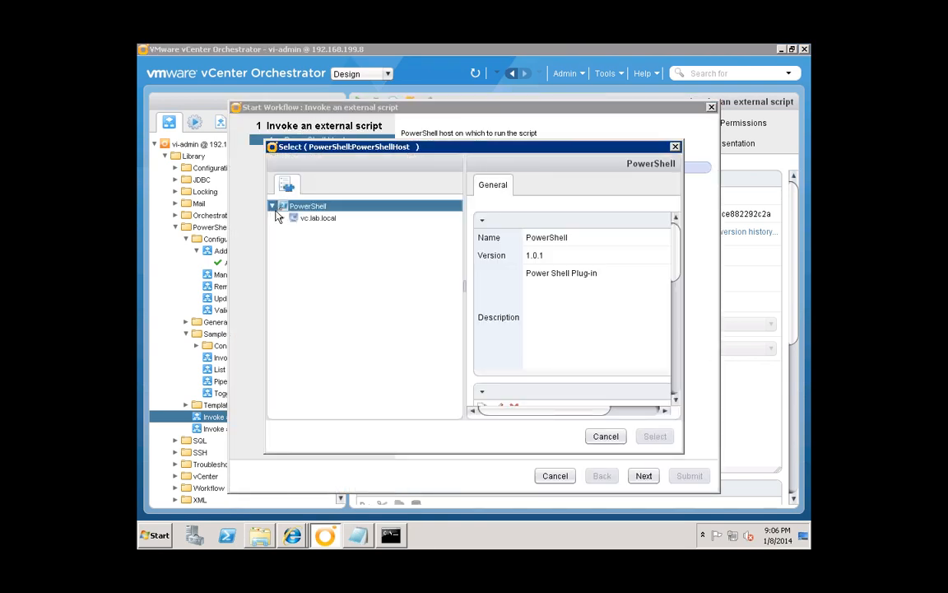
click(318, 219)
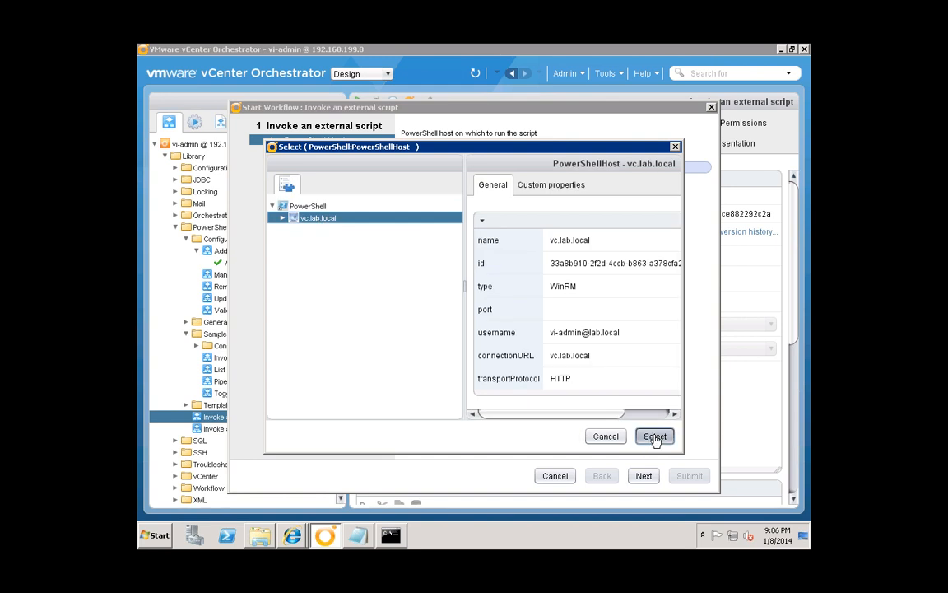
click(655, 437)
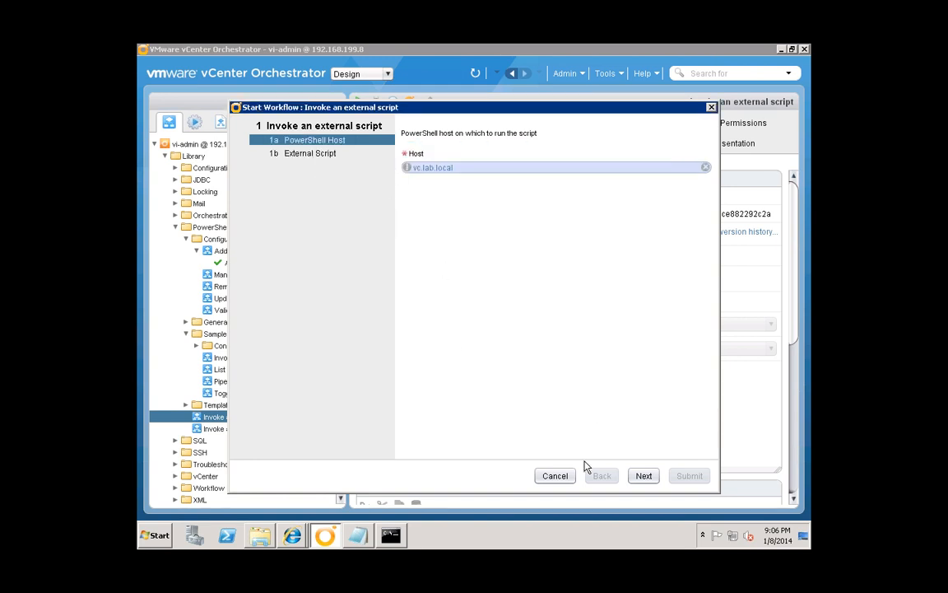
- Enter c:\gethost.ps1 as the external script name and submit the run
click(643, 475)
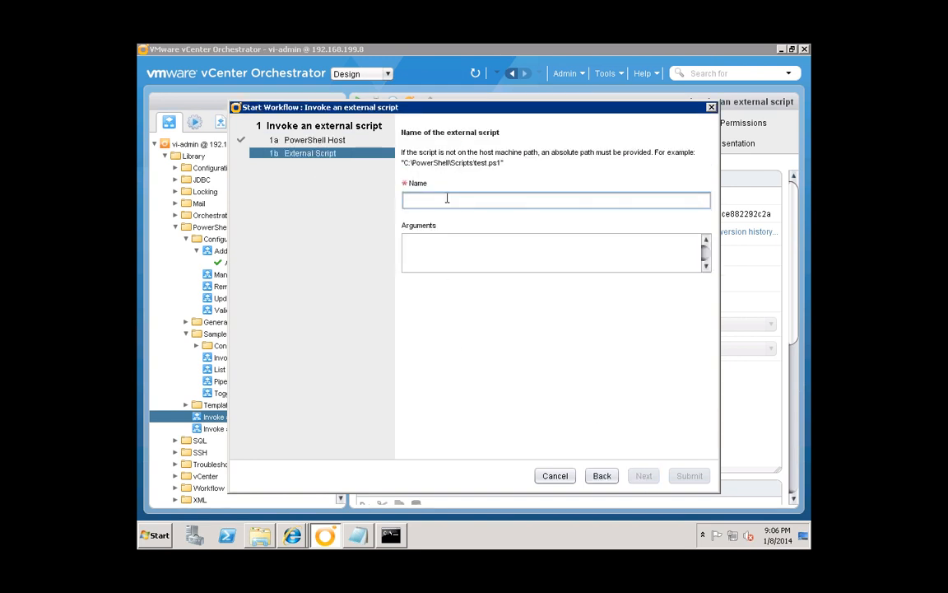
click(447, 198)
text(c:\gethost.ps1)
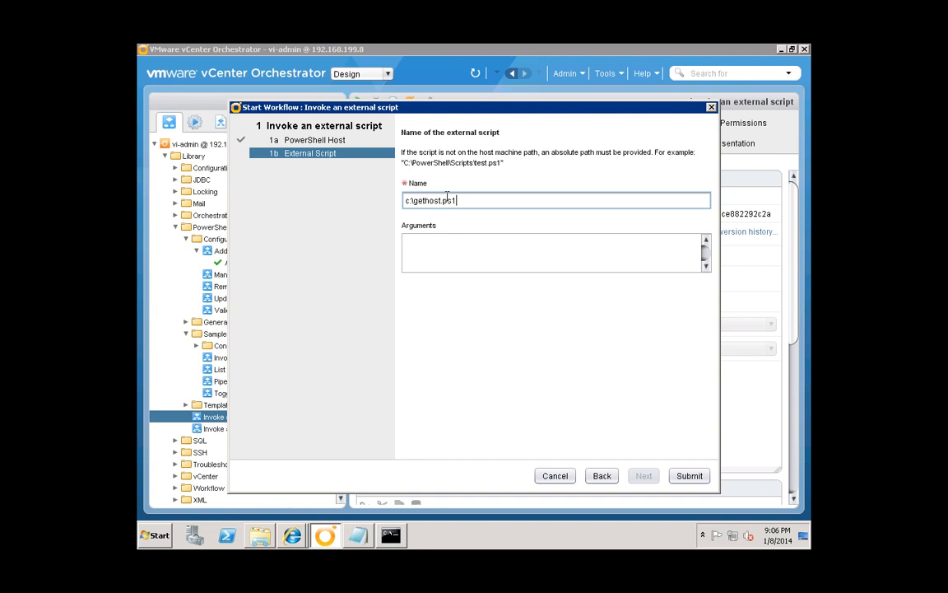
click(689, 476)
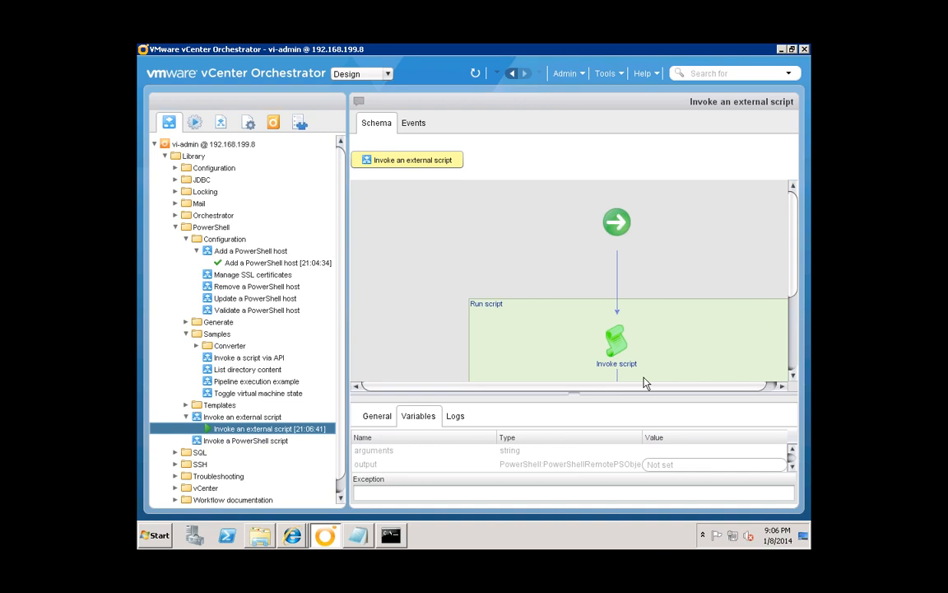
- Show the run's Logs and enlarge the messages panel to read the ConsoleHost get-host output
click(453, 417)
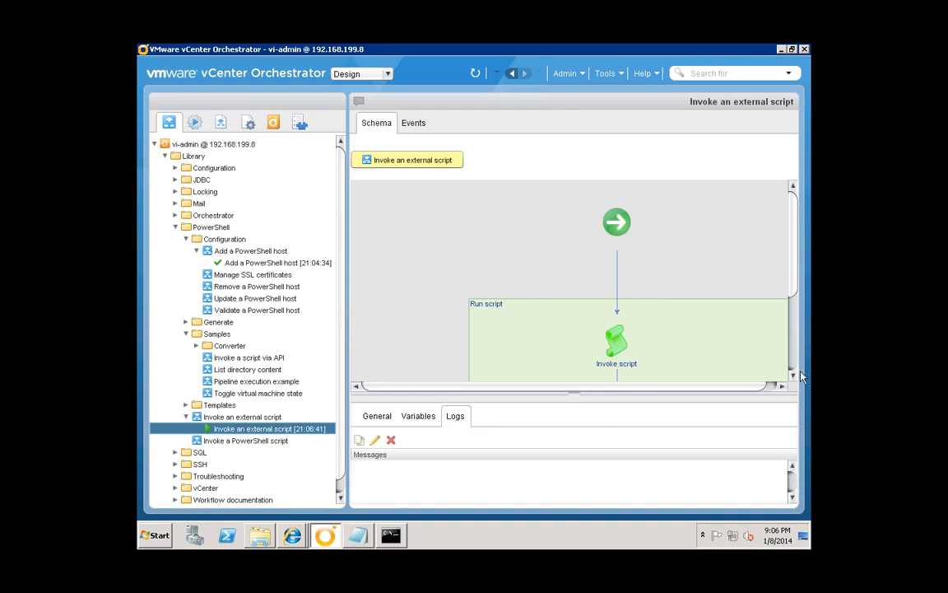
scroll(795, 380, down, 5)
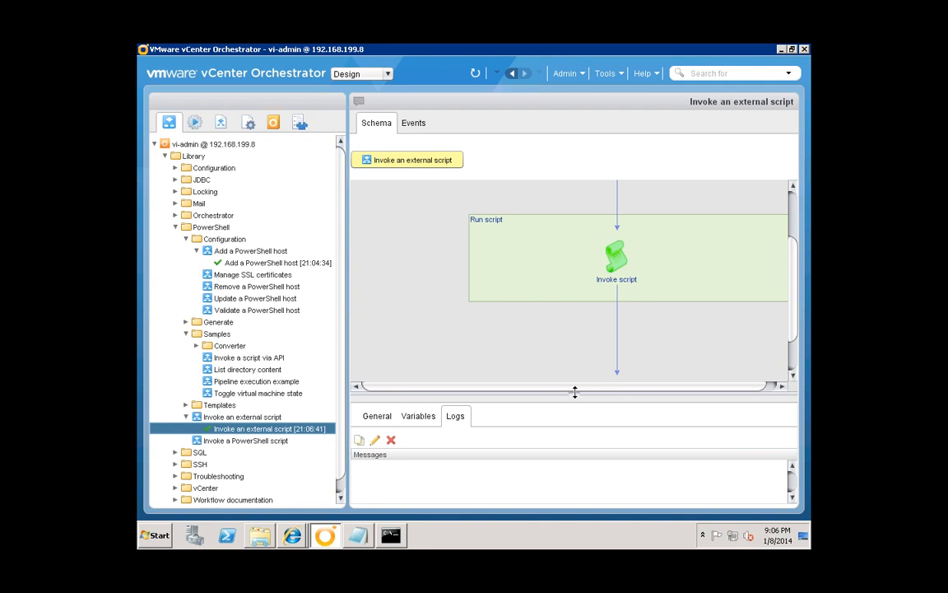
drag(571, 375, 567, 347)
drag(568, 334, 567, 328)
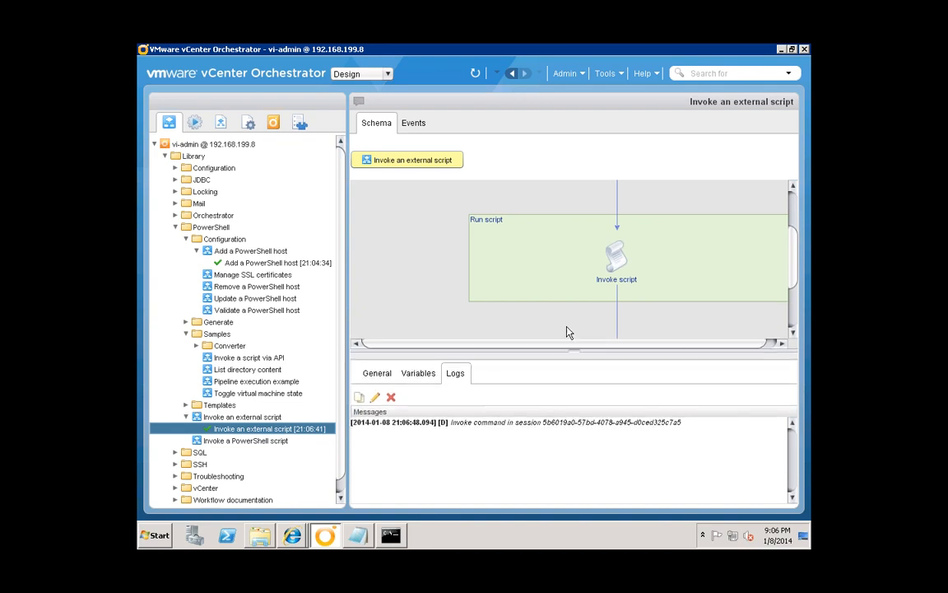
scroll(386, 445, up, 3)
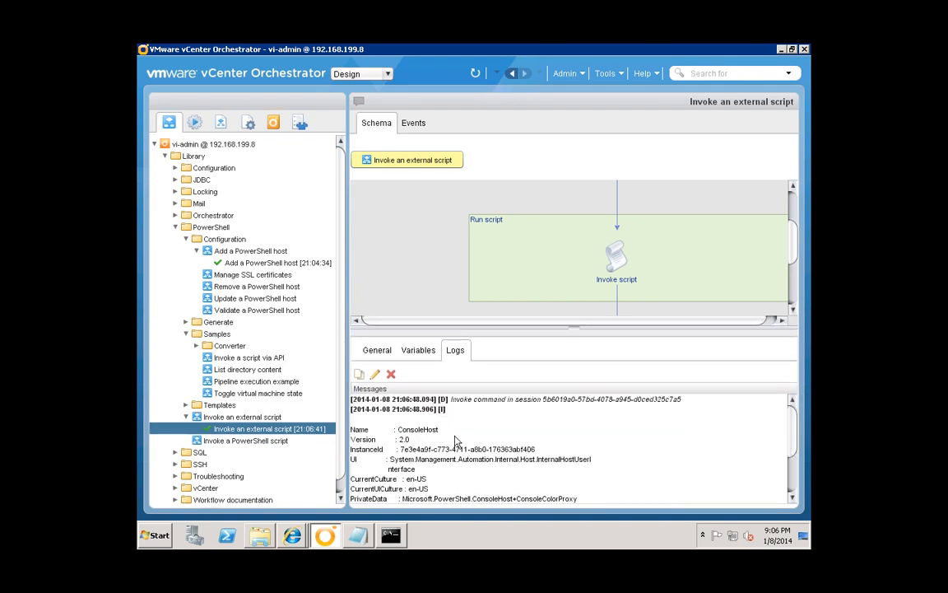
scroll(489, 463, down, 2)
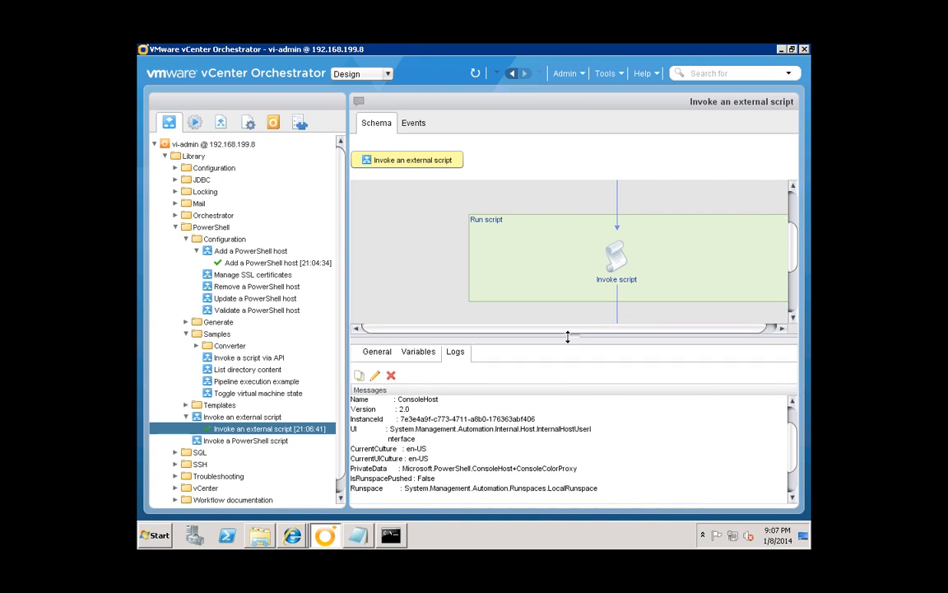
drag(568, 334, 571, 333)
- Open renameVMs.ps1 in Notepad and highlight its vmhost parameter and Connect-VIServer localhost line
click(257, 539)
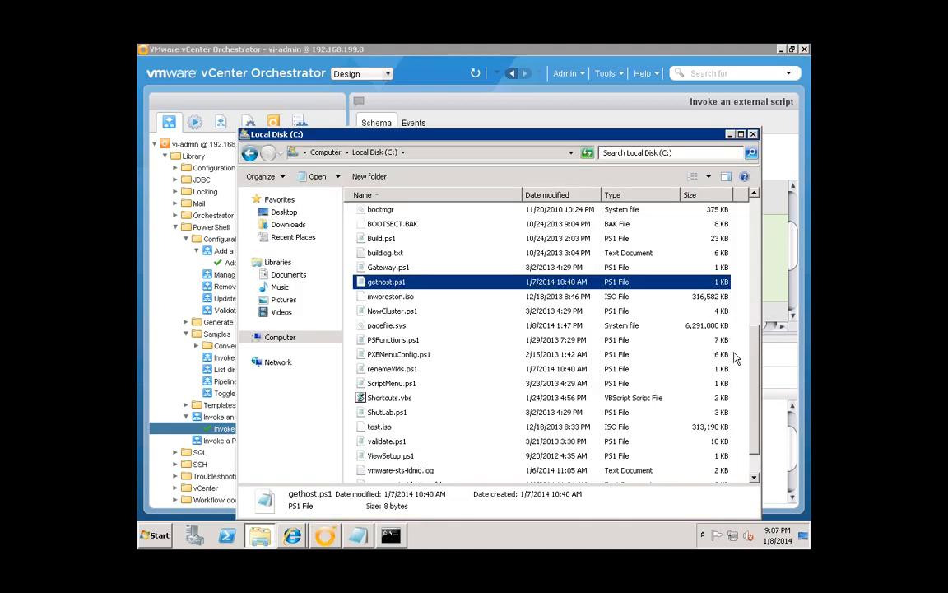
click(395, 370)
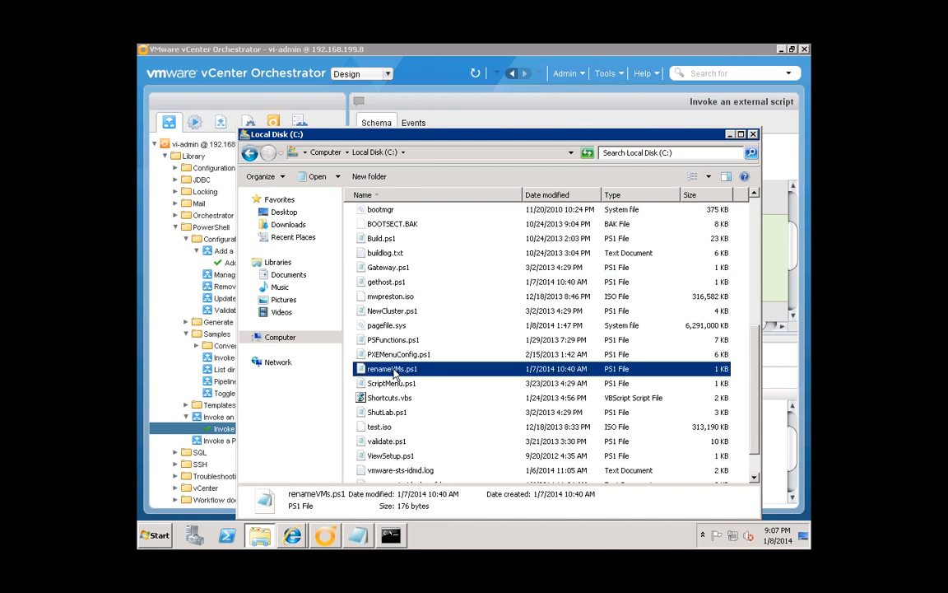
double_click(394, 370)
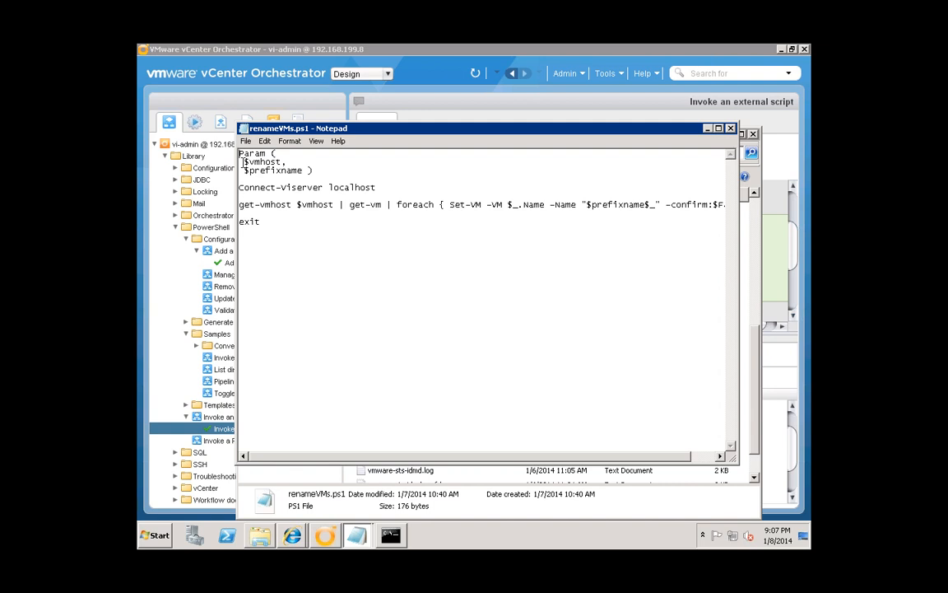
drag(248, 161, 308, 171)
click(306, 170)
drag(244, 188, 373, 187)
- Repeatedly highlight the Connect-VIServer localhost line while explaining it
click(376, 187)
drag(244, 188, 379, 189)
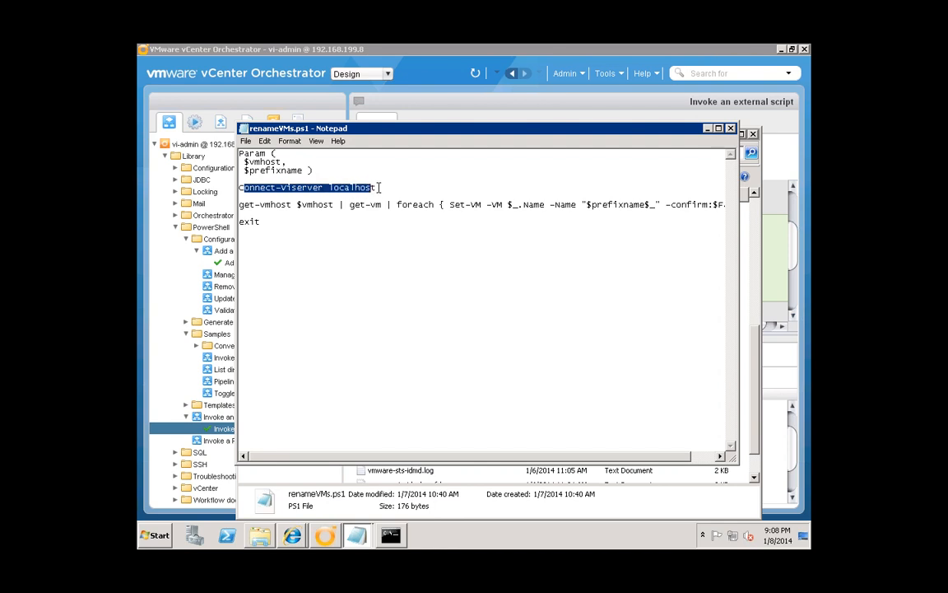
click(244, 188)
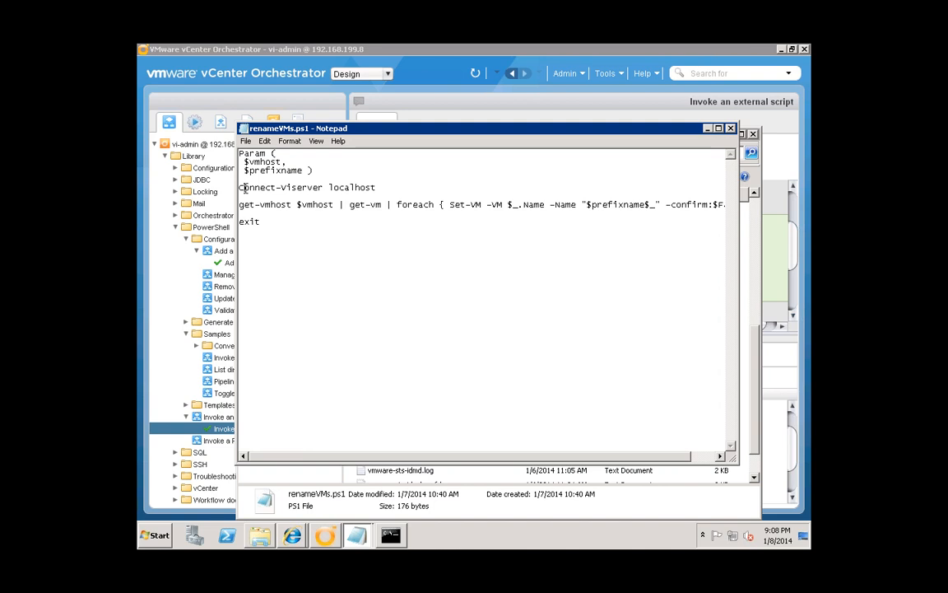
drag(244, 187, 376, 188)
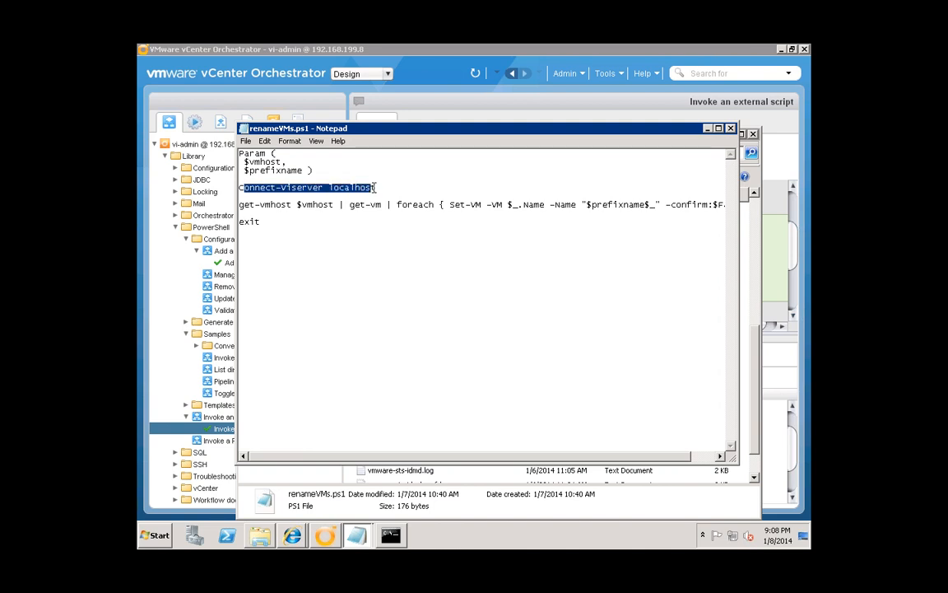
click(375, 187)
drag(245, 187, 372, 186)
click(292, 188)
drag(244, 188, 372, 188)
click(373, 188)
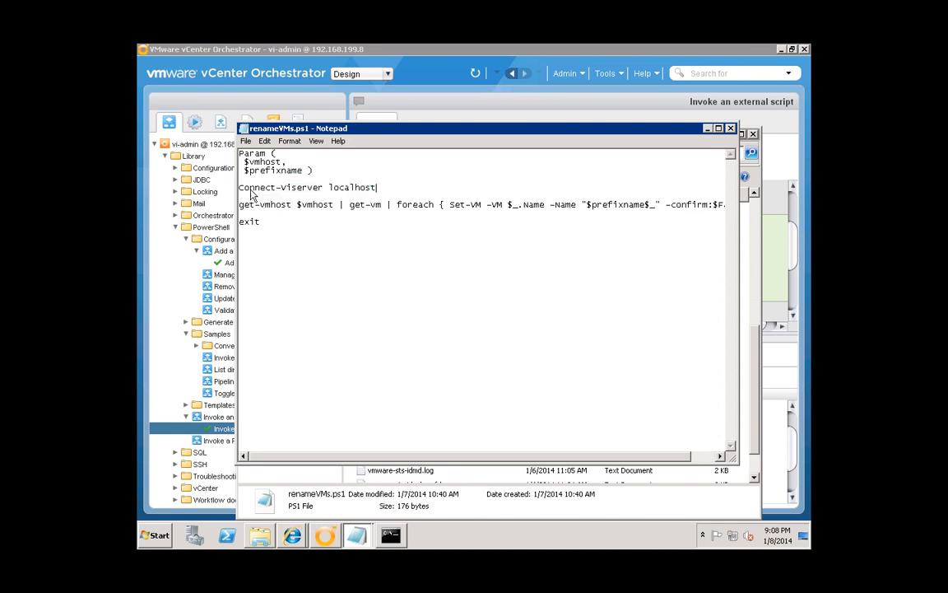
drag(245, 188, 373, 187)
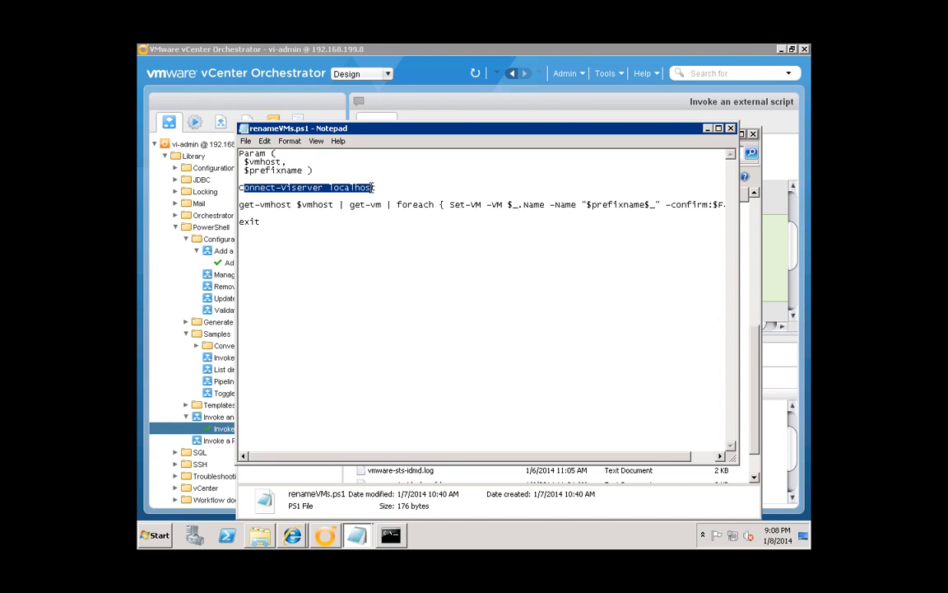
drag(245, 188, 373, 189)
click(387, 188)
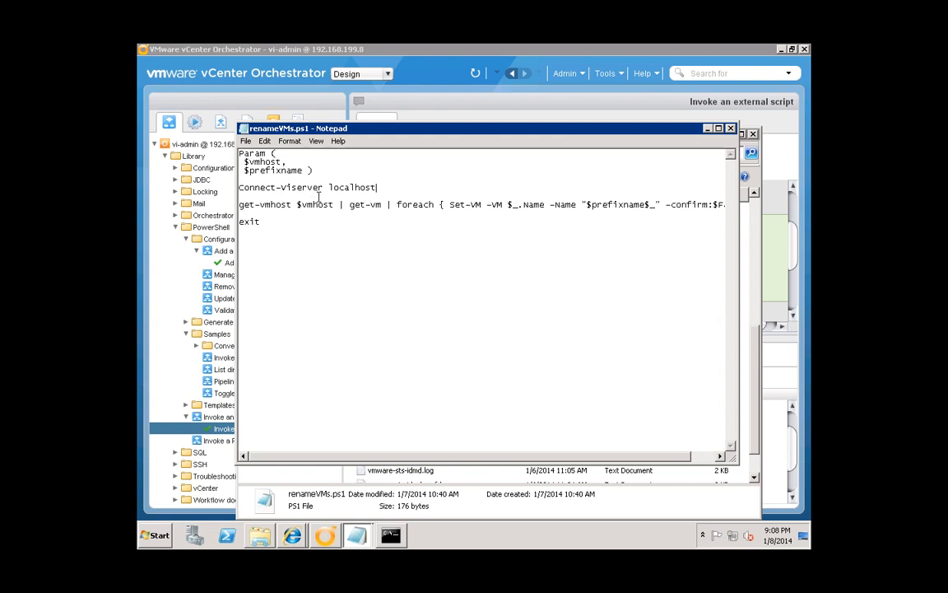
drag(245, 188, 378, 191)
click(378, 191)
drag(482, 458, 432, 458)
- Insert a space between foreach and its brace, then highlight the vmhost and prefixname parameters
click(261, 204)
click(437, 204)
drag(480, 131, 488, 139)
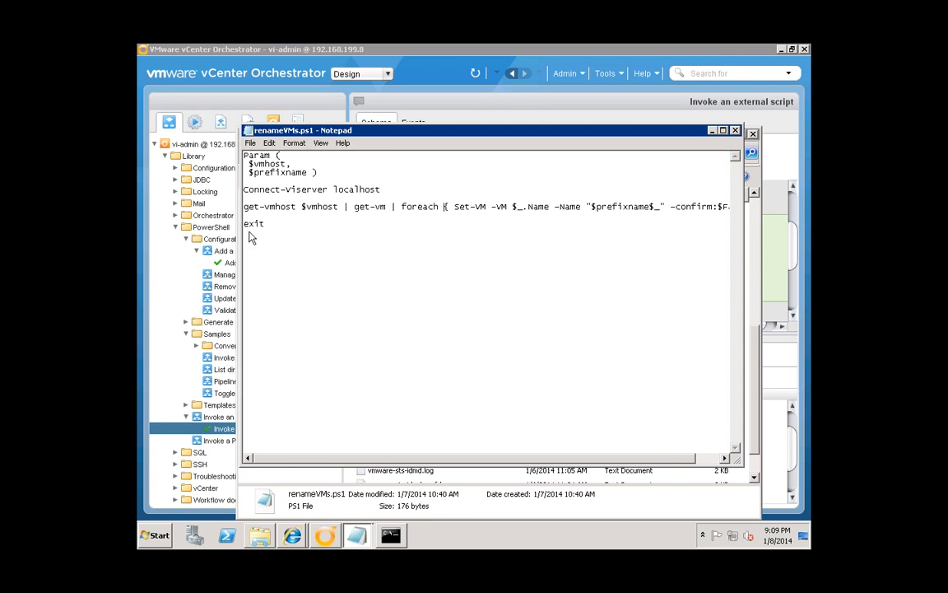
double_click(253, 163)
double_click(280, 172)
- Add a folder named vBrownBag under the Library
click(175, 272)
click(175, 226)
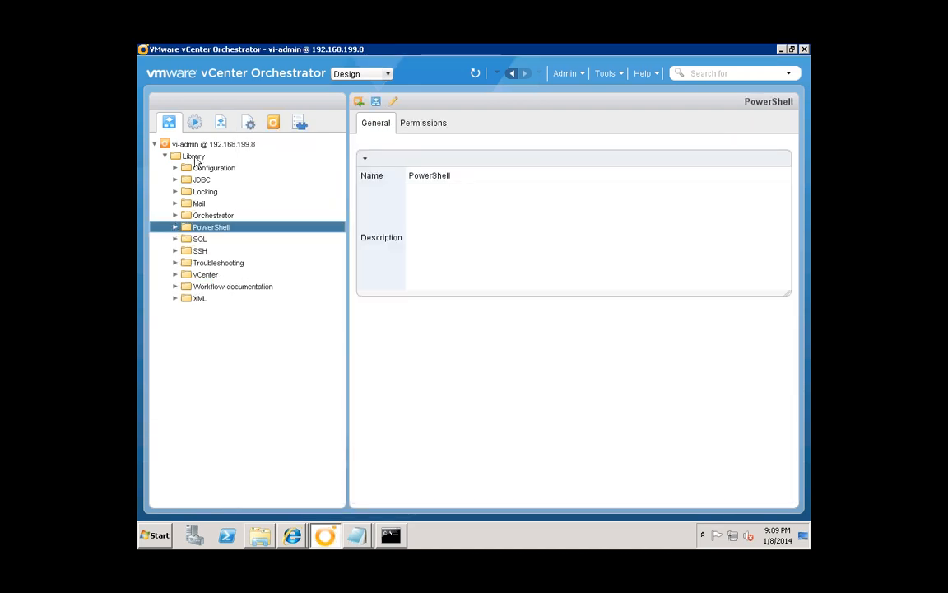
right_click(195, 157)
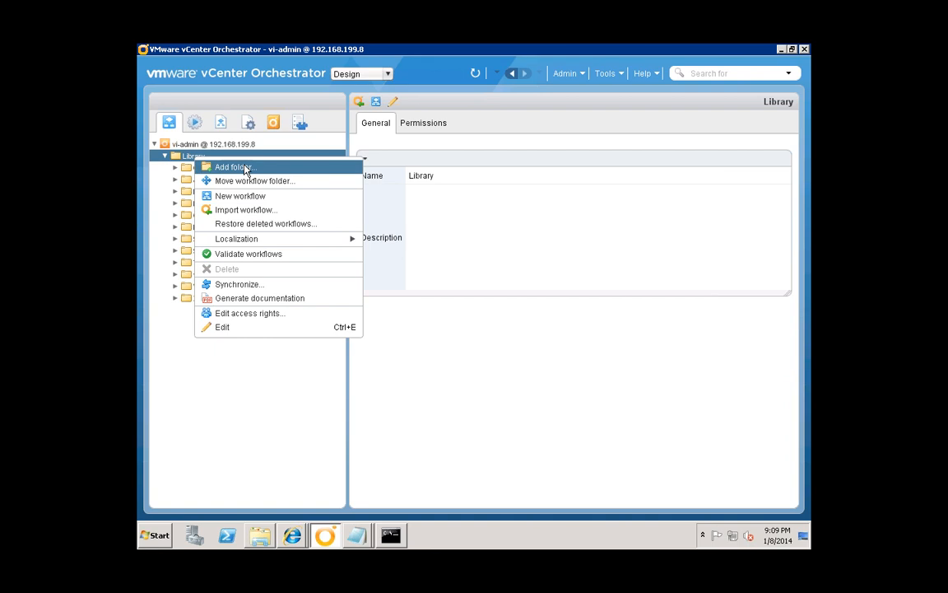
click(245, 169)
text(vBrown)
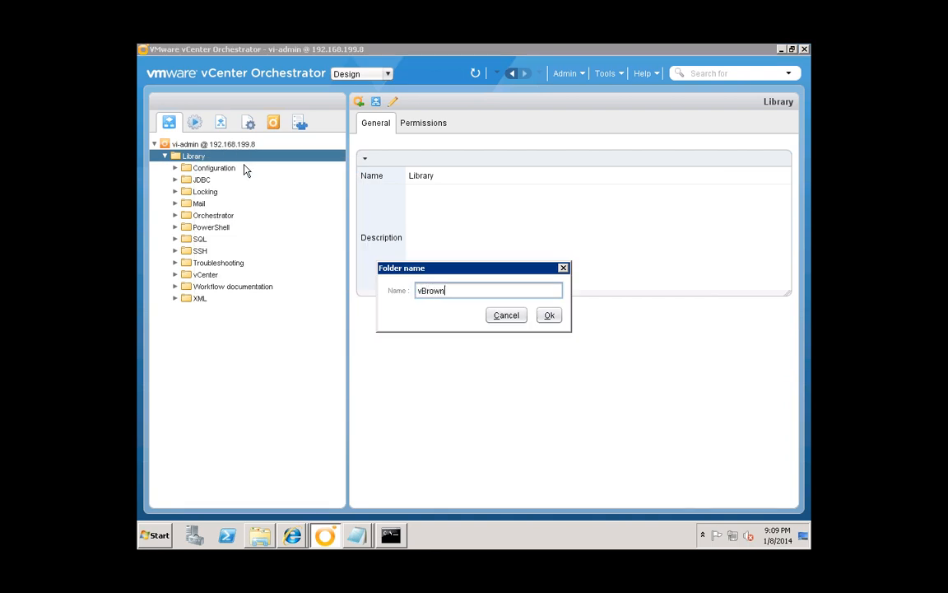
text(Bag)
click(547, 316)
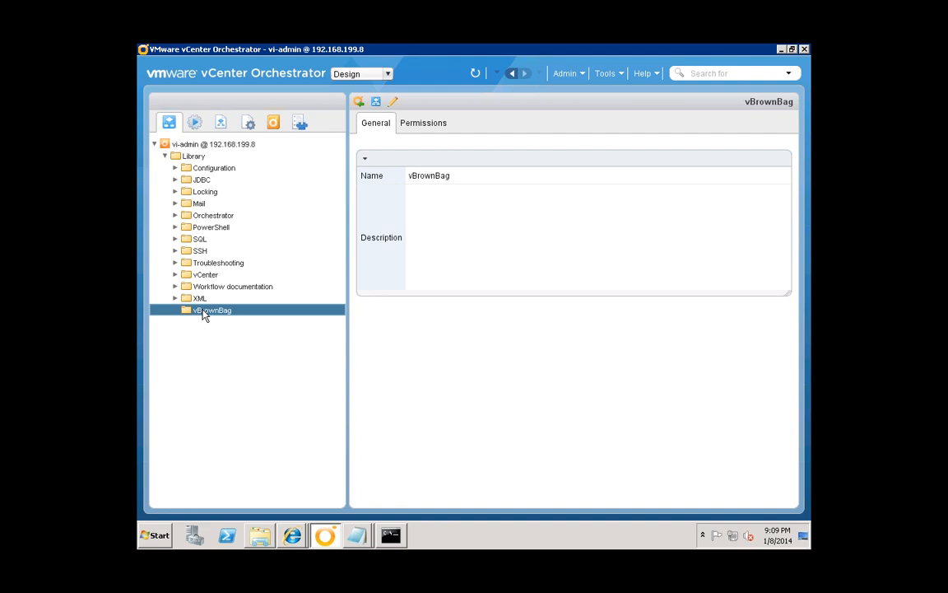
- Create a new workflow named 'Rename All VMs on Host' inside vBrownBag
right_click(199, 314)
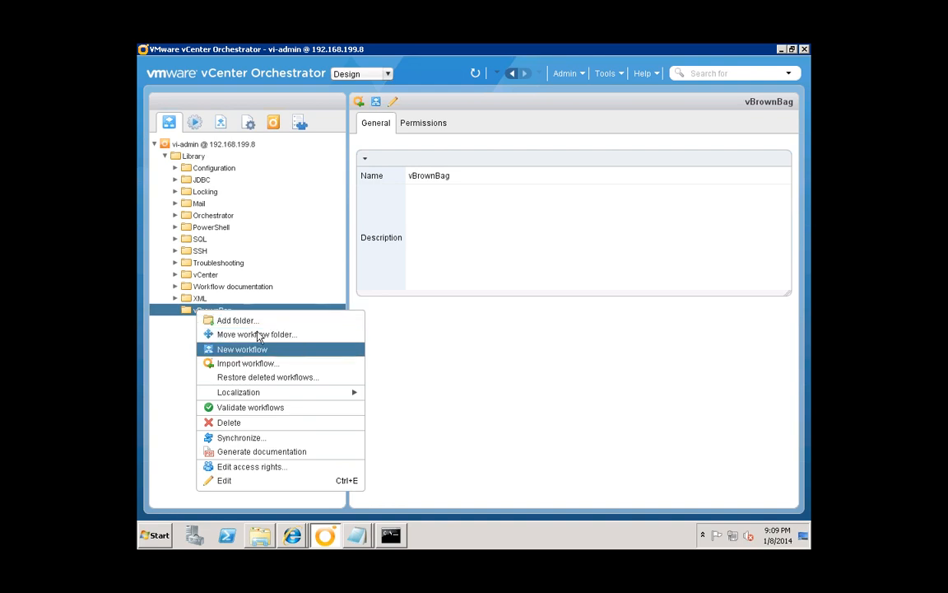
click(258, 355)
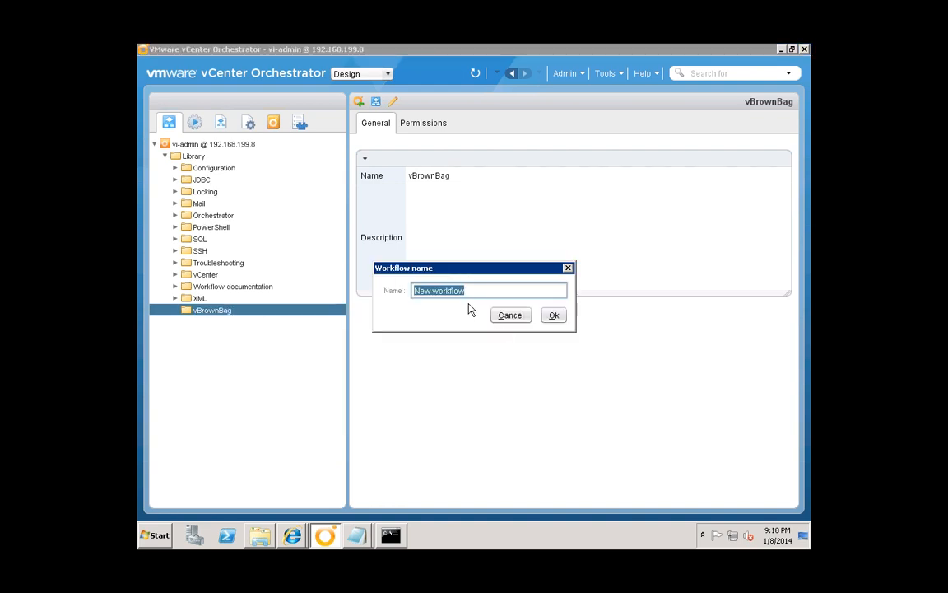
text(Rename All VMs on Host)
click(554, 317)
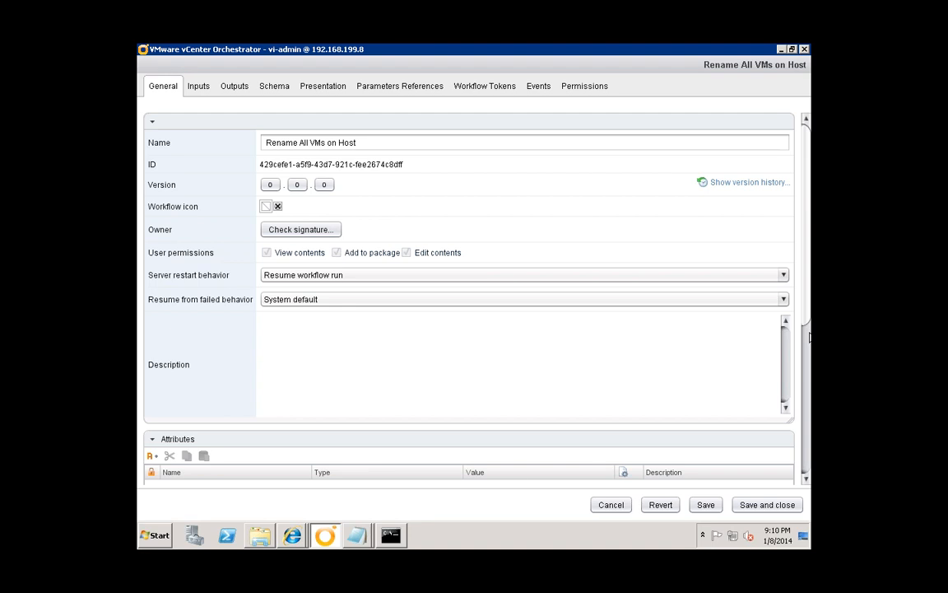
- Check the empty Inputs and Outputs, move the schema's end node right, then view Presentation
drag(807, 315, 807, 355)
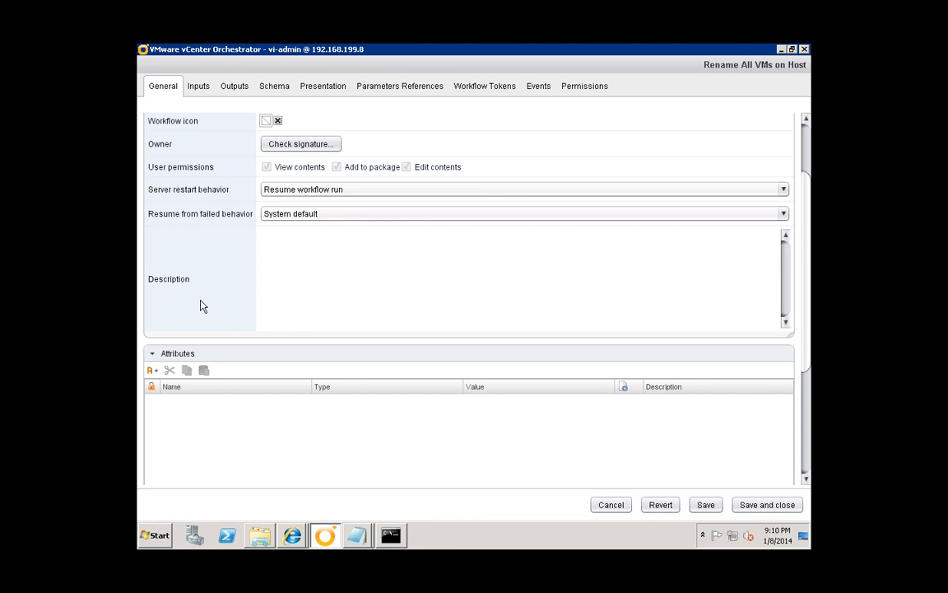
click(200, 87)
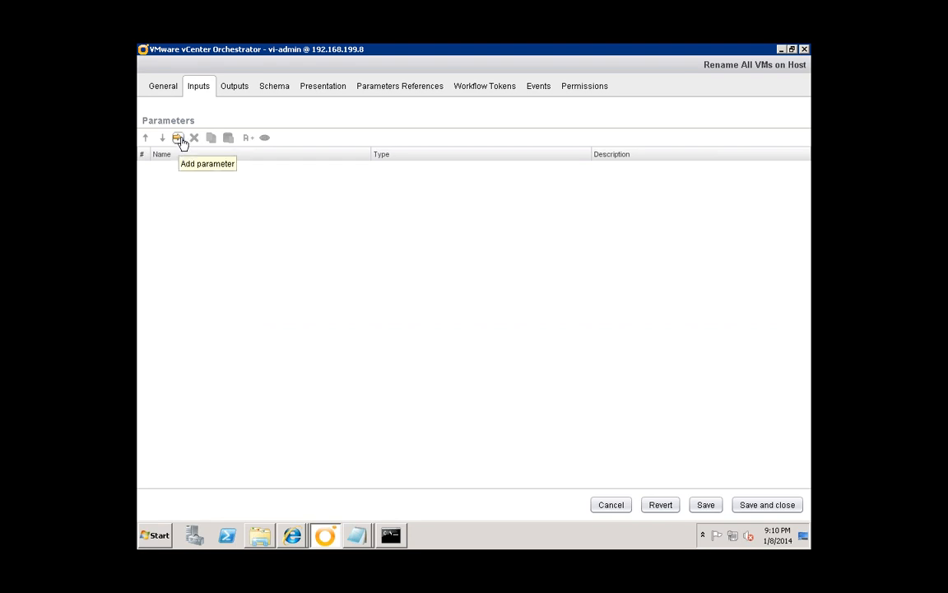
click(234, 89)
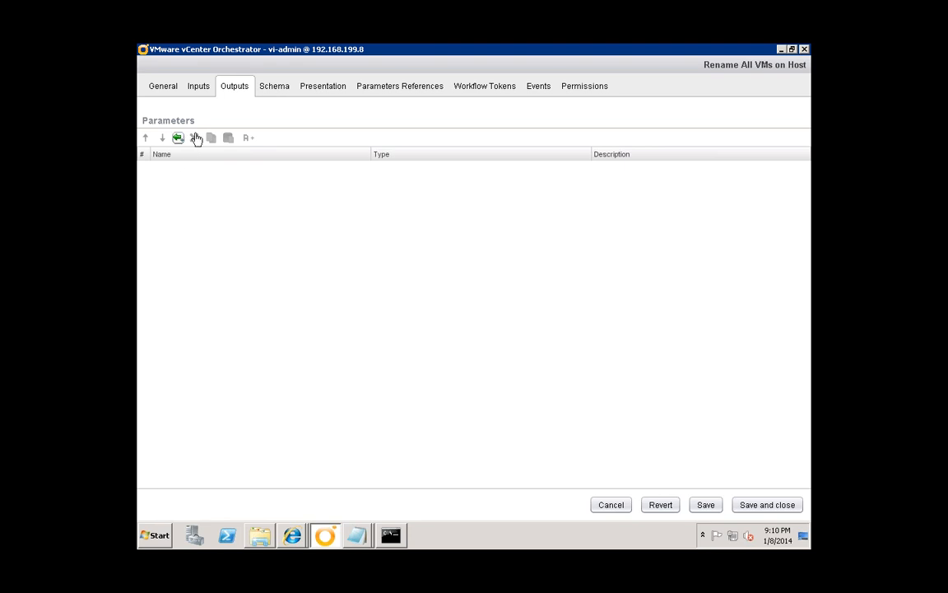
click(273, 88)
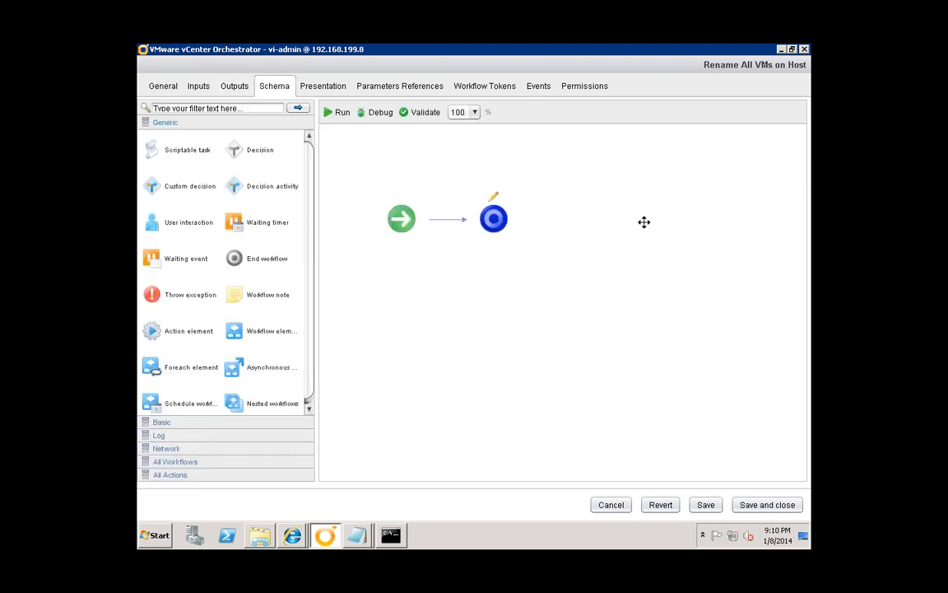
drag(647, 228, 648, 229)
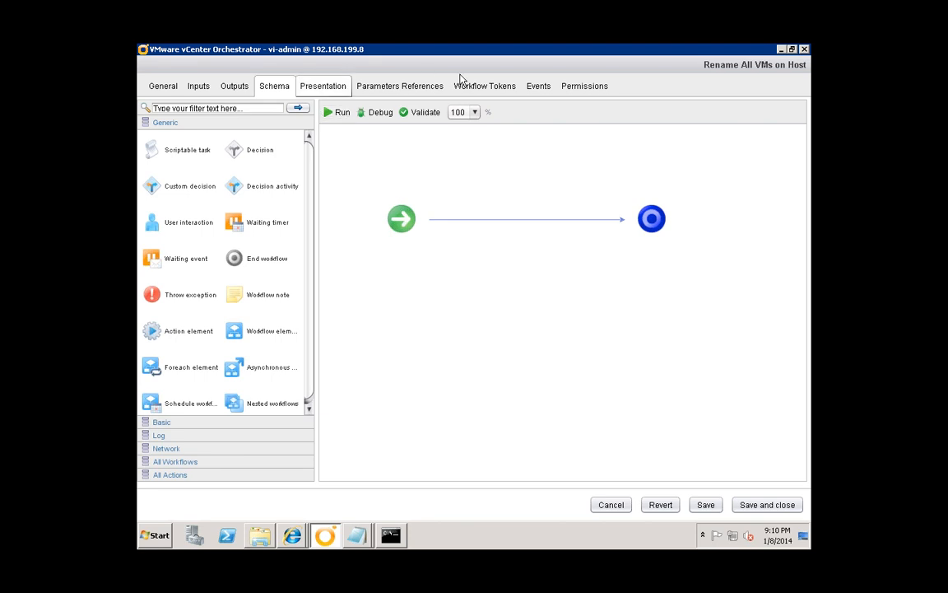
click(332, 90)
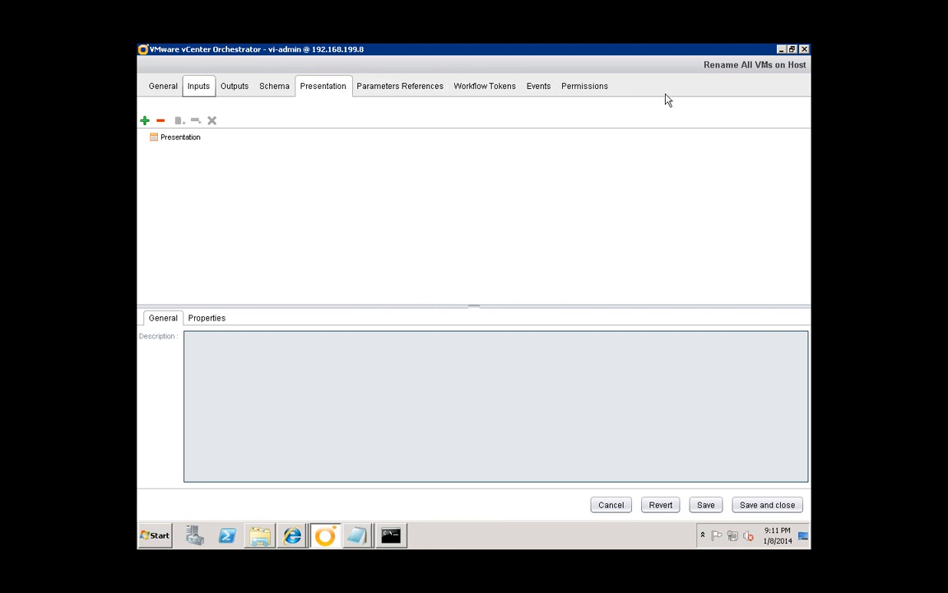
- Add an input parameter named vmhost of type VC:HostSystem
click(197, 87)
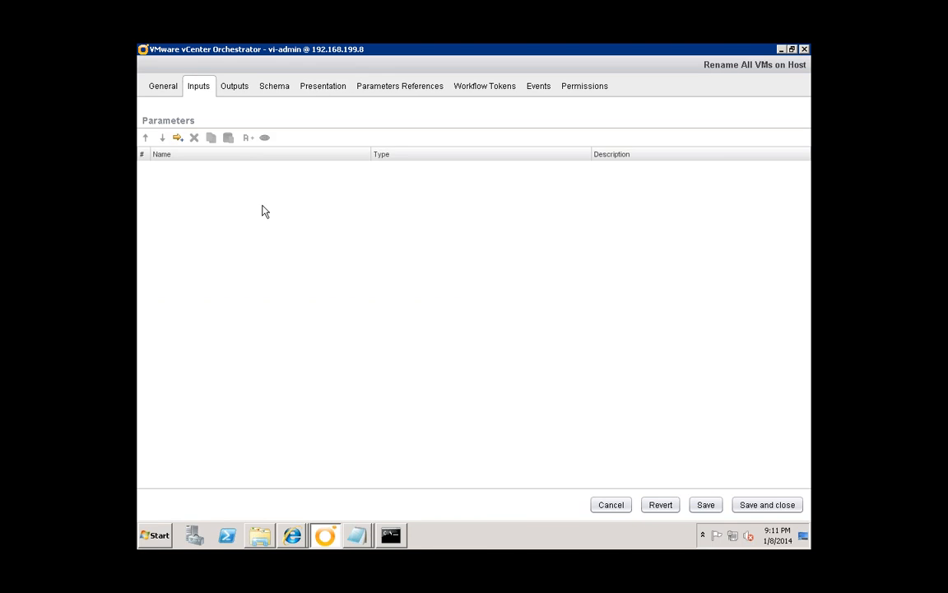
click(177, 138)
click(170, 168)
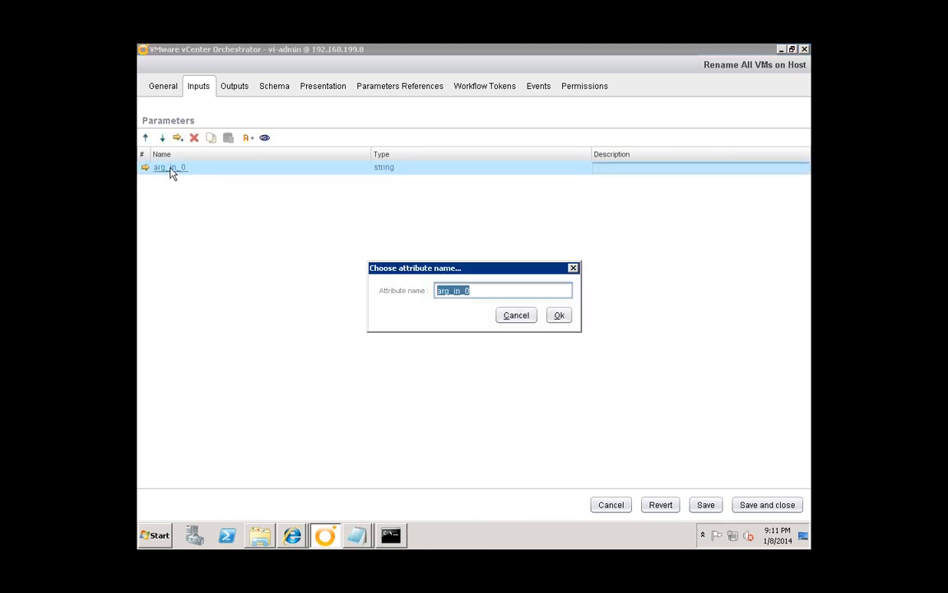
text(vmhost)
click(560, 314)
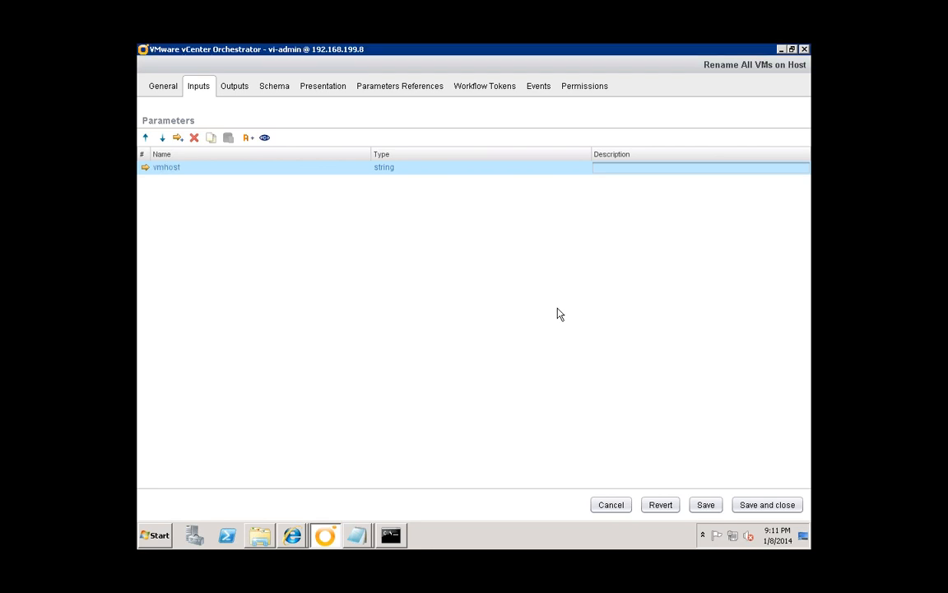
click(391, 169)
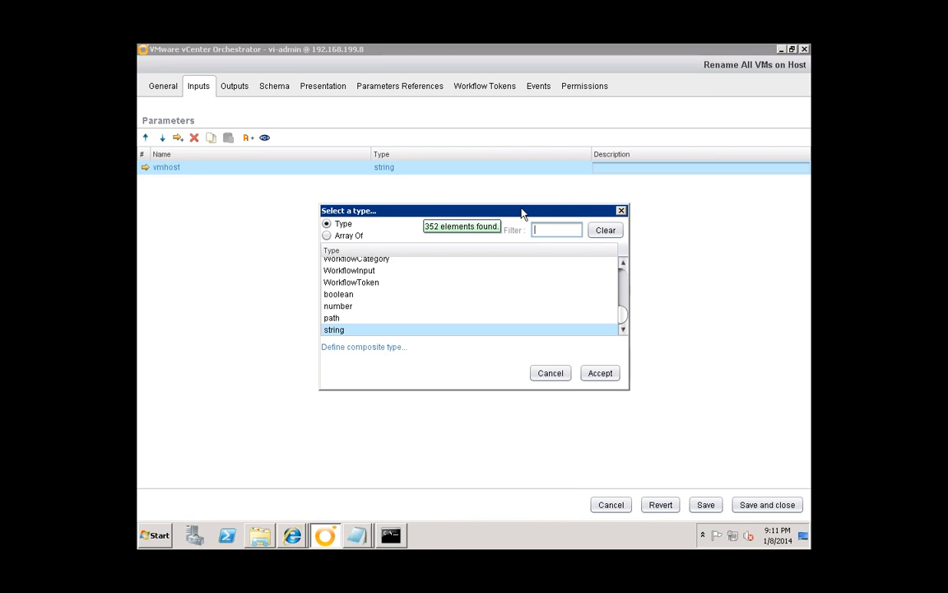
drag(521, 213, 436, 170)
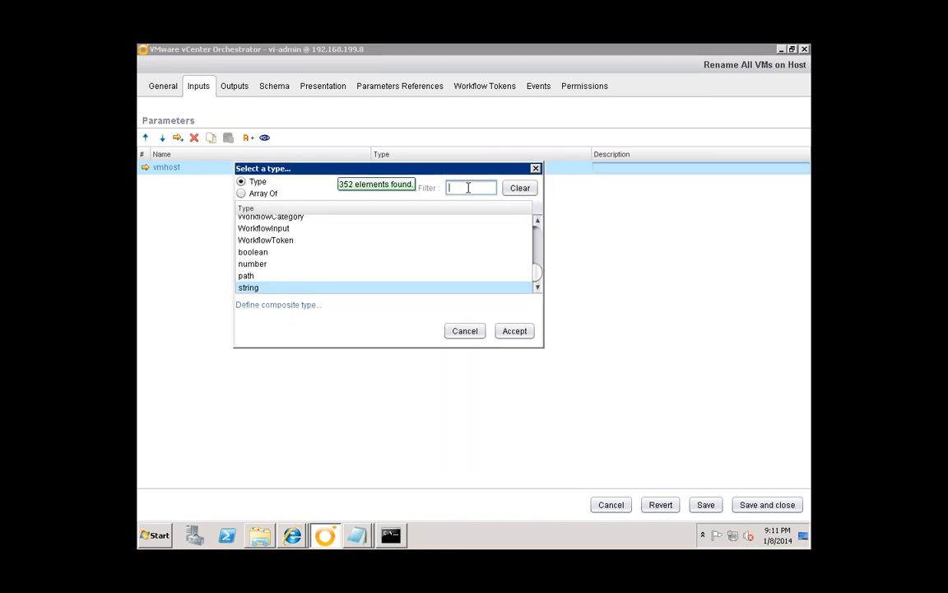
text(ost)
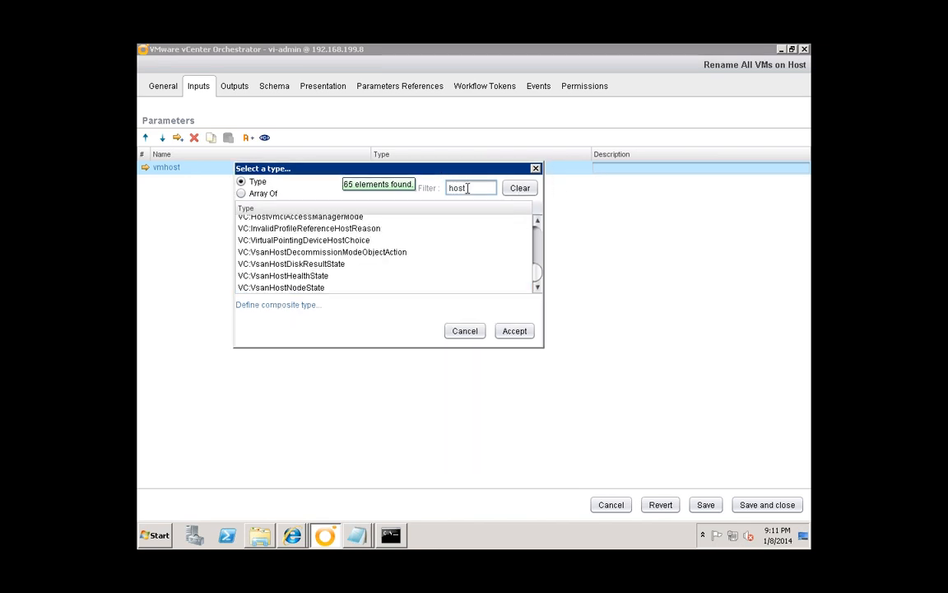
text(sy)
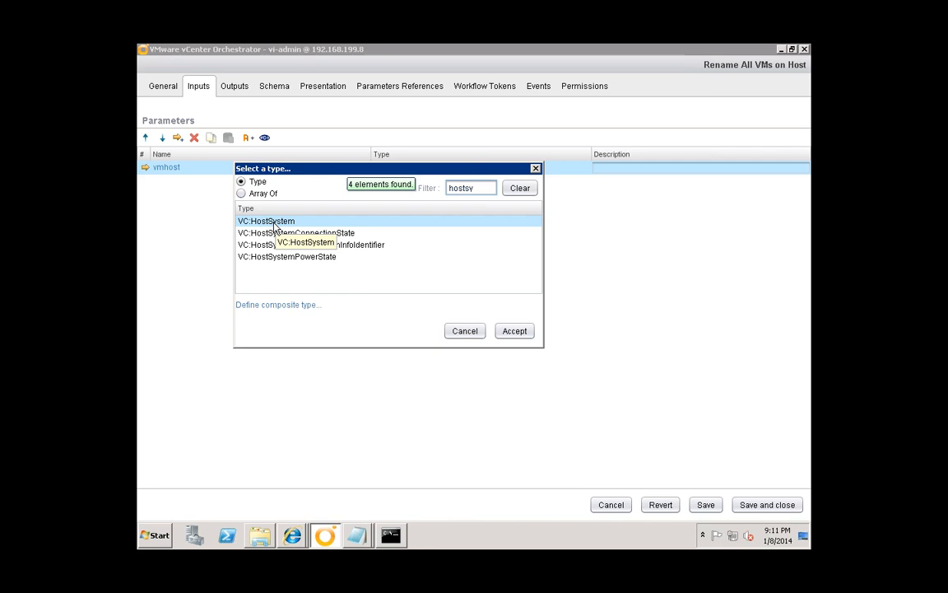
double_click(287, 223)
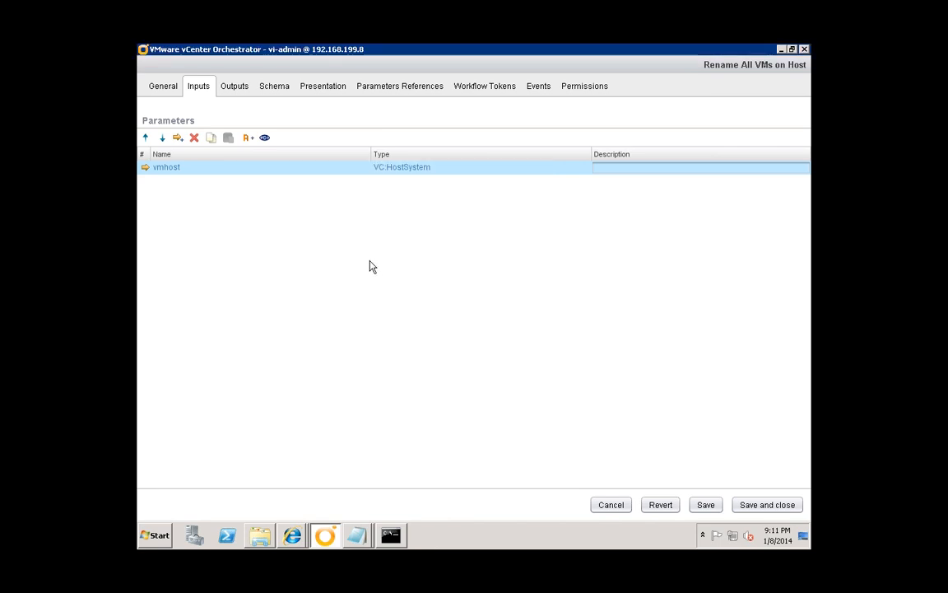
- Add a second input parameter named Prefix of type string
click(178, 138)
click(168, 182)
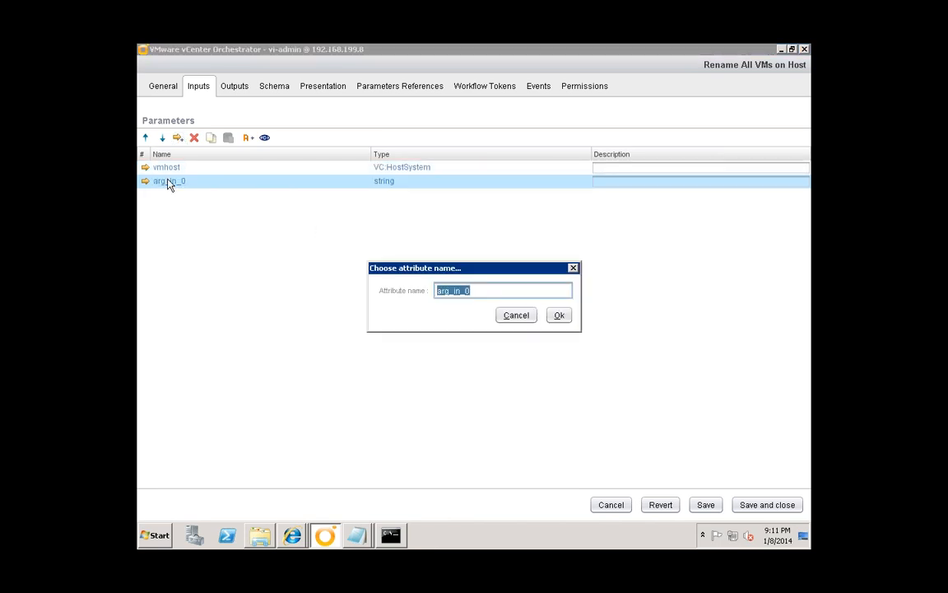
text(Per)
click(559, 316)
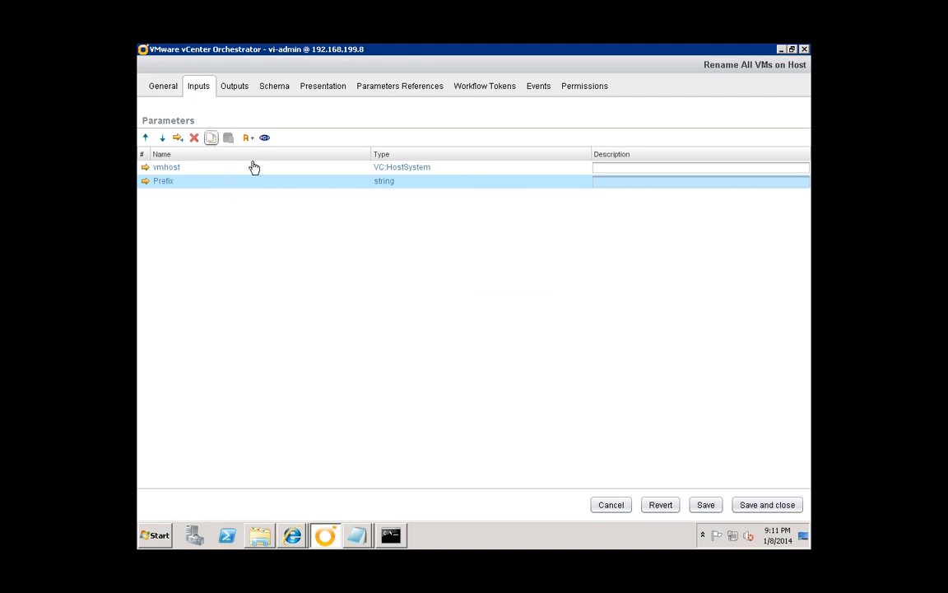
click(265, 86)
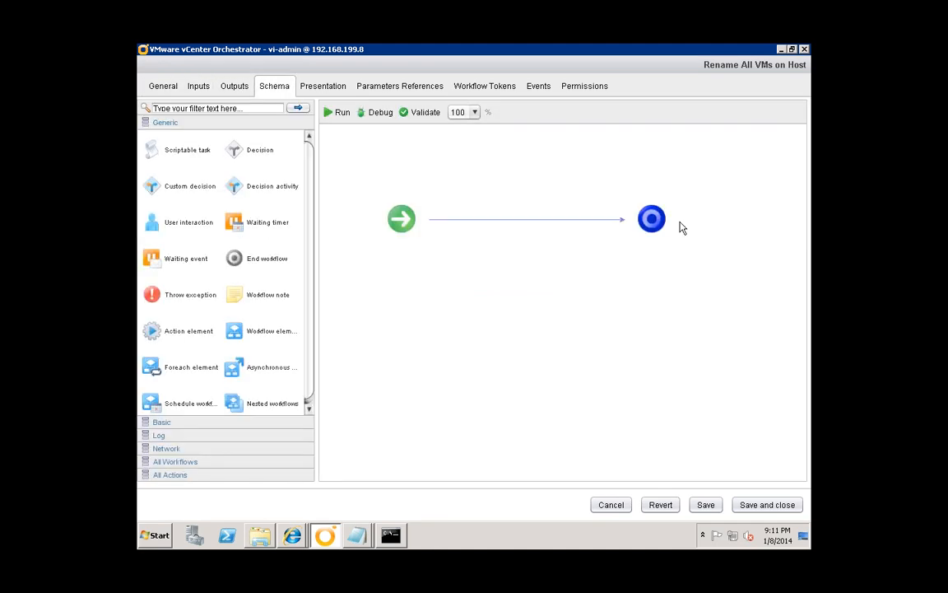
click(340, 115)
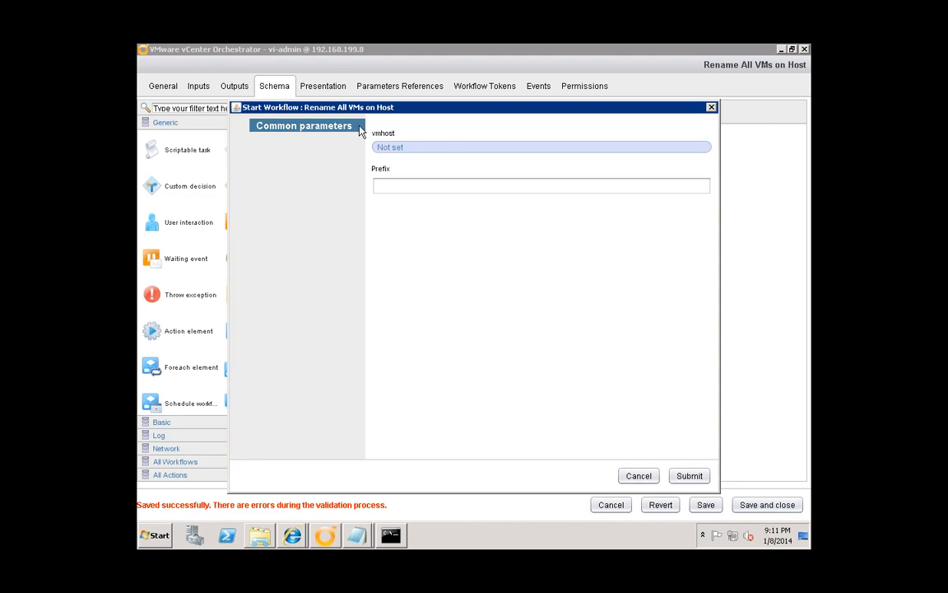
click(389, 148)
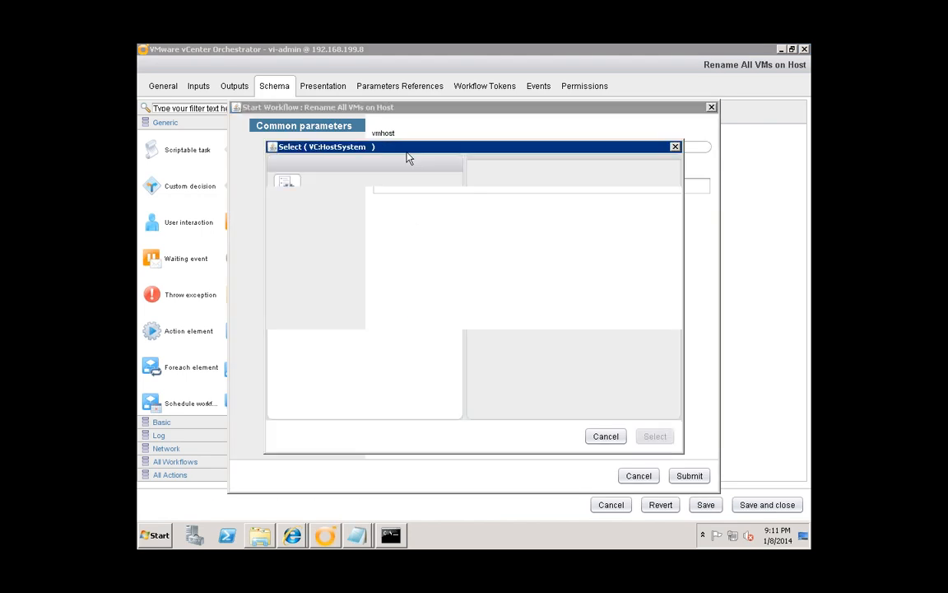
click(282, 218)
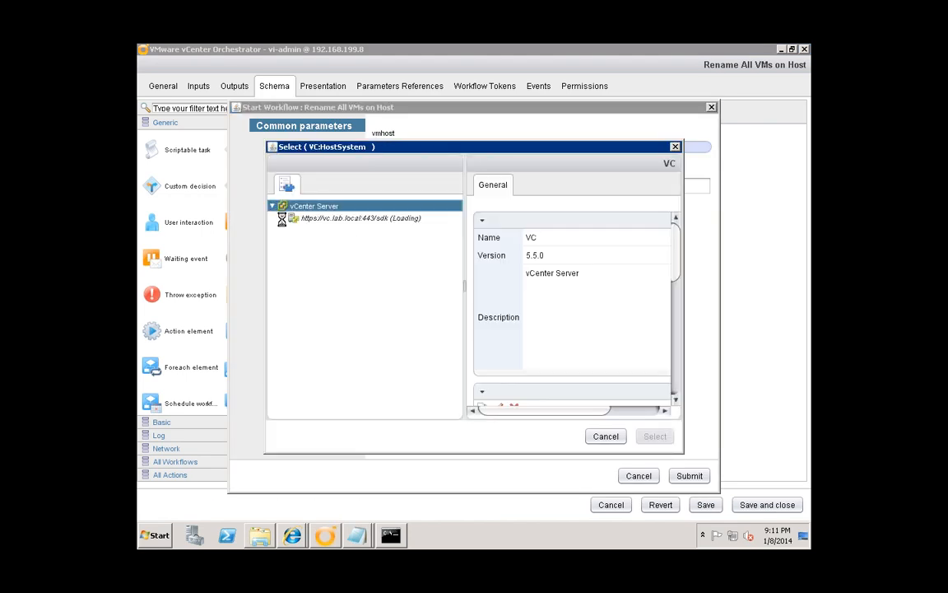
click(605, 436)
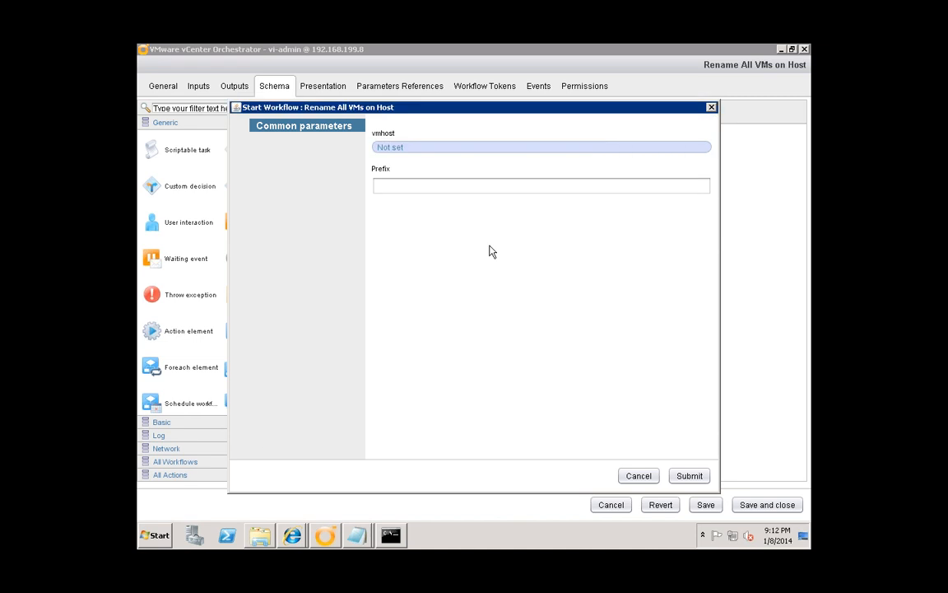
click(646, 476)
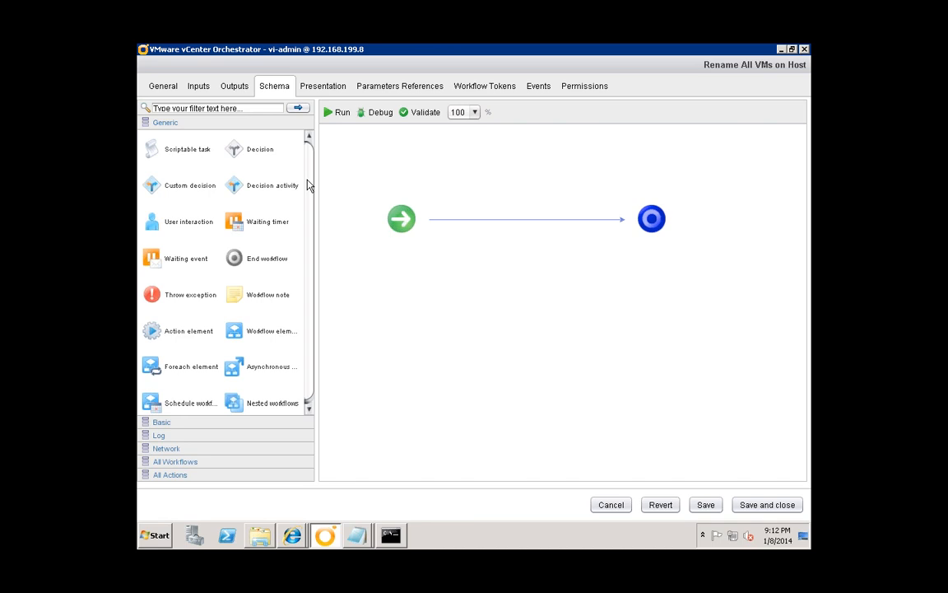
- Filter the palette for 'external' and drop Invoke an external script between start and end
scroll(307, 222, down, 1)
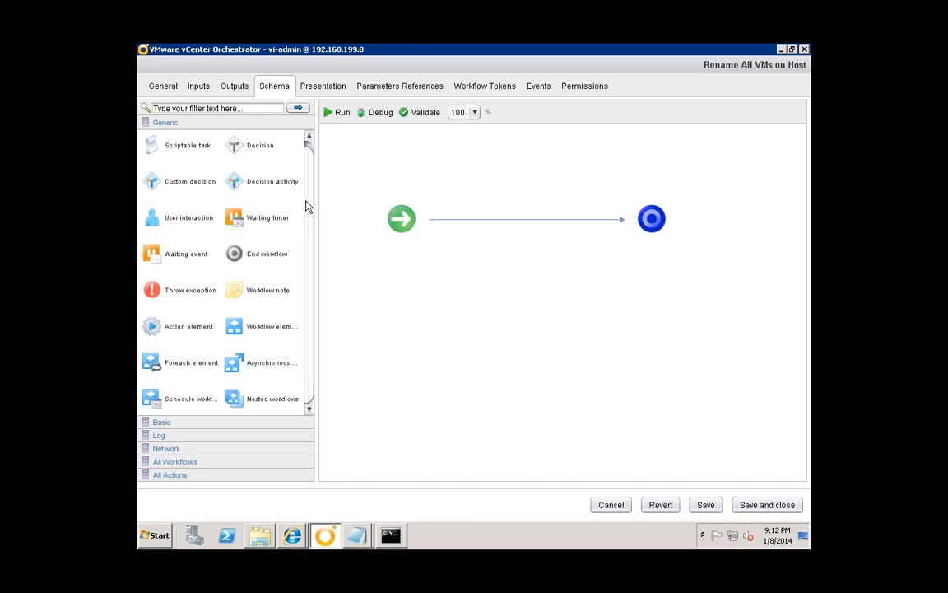
scroll(280, 150, up, 1)
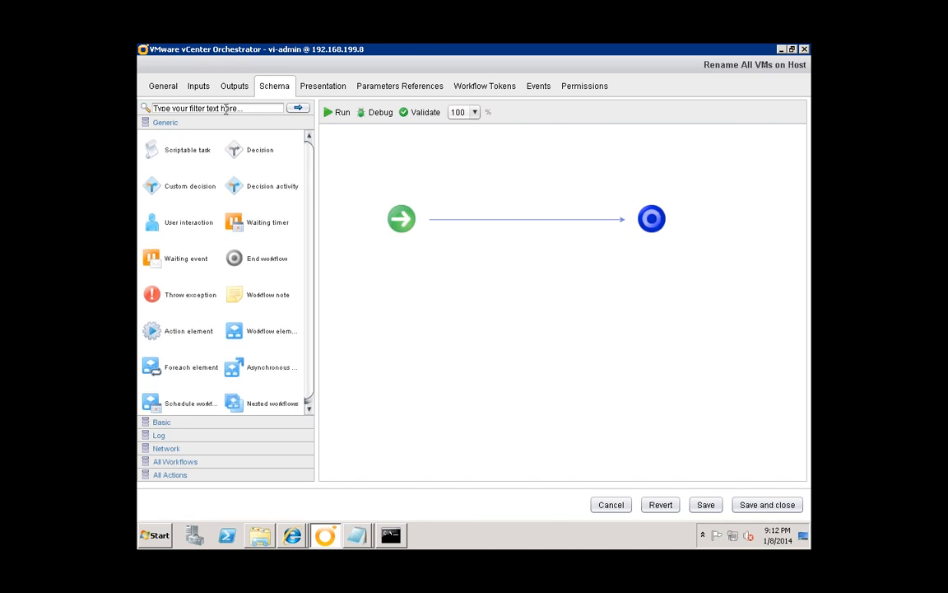
click(225, 109)
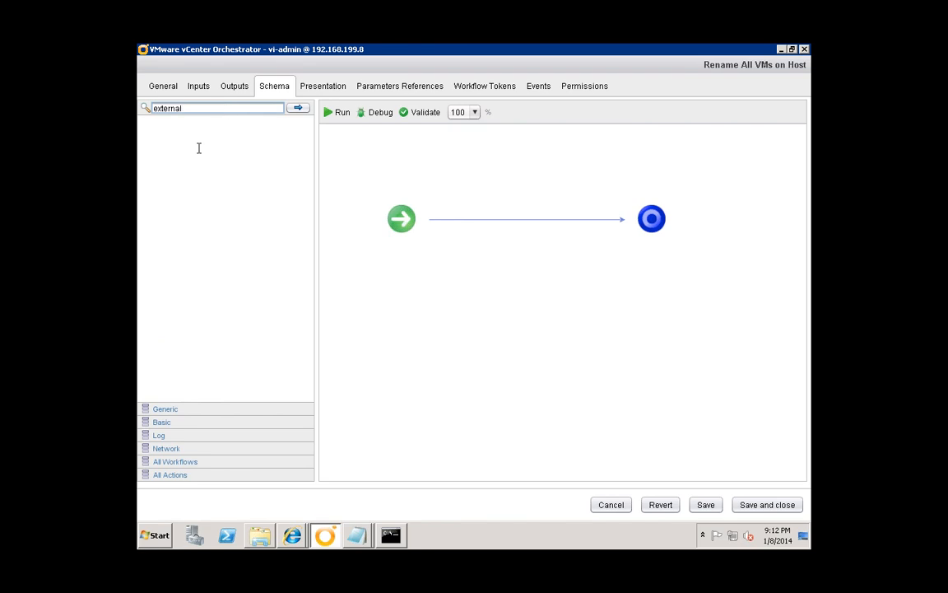
key(Return)
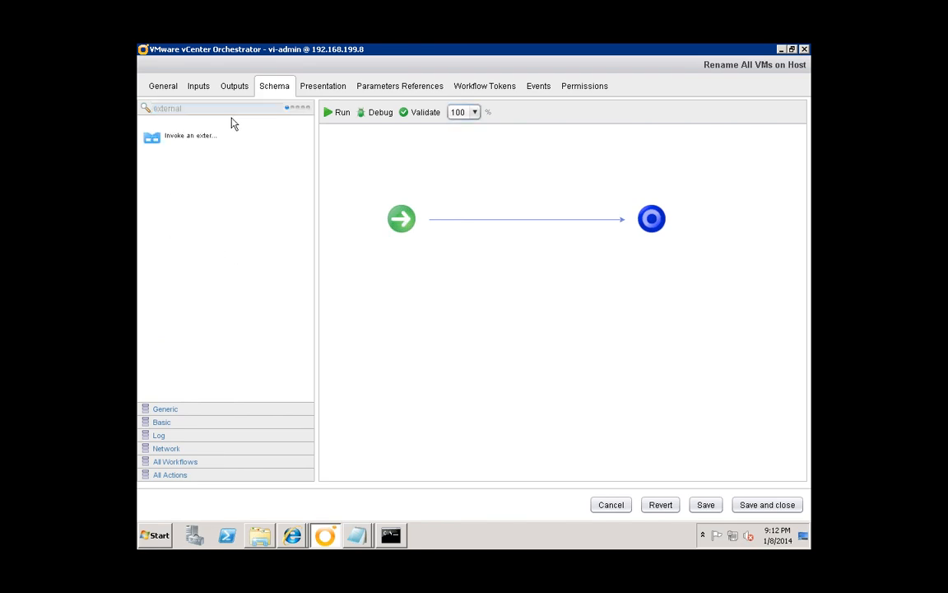
drag(176, 144, 471, 175)
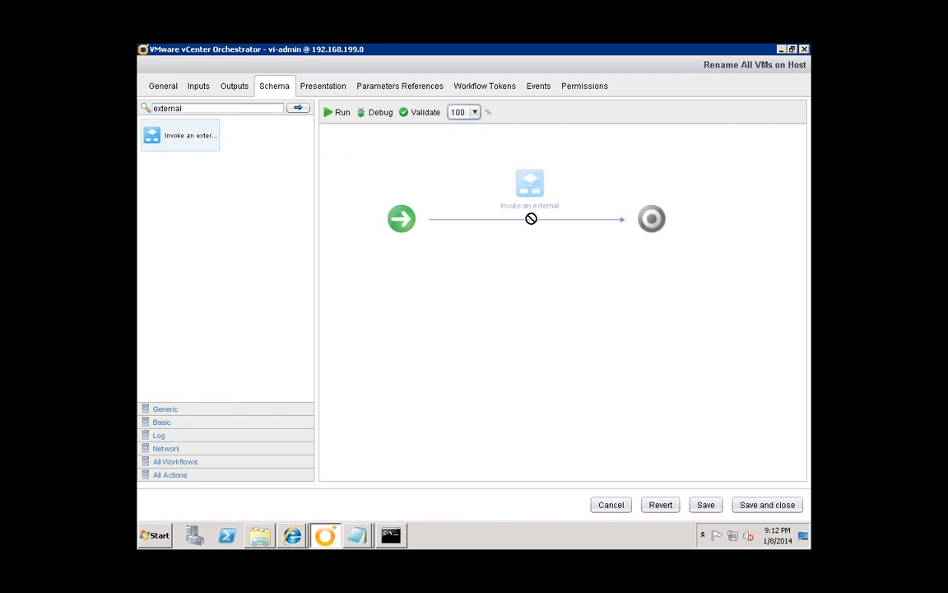
drag(531, 218, 507, 243)
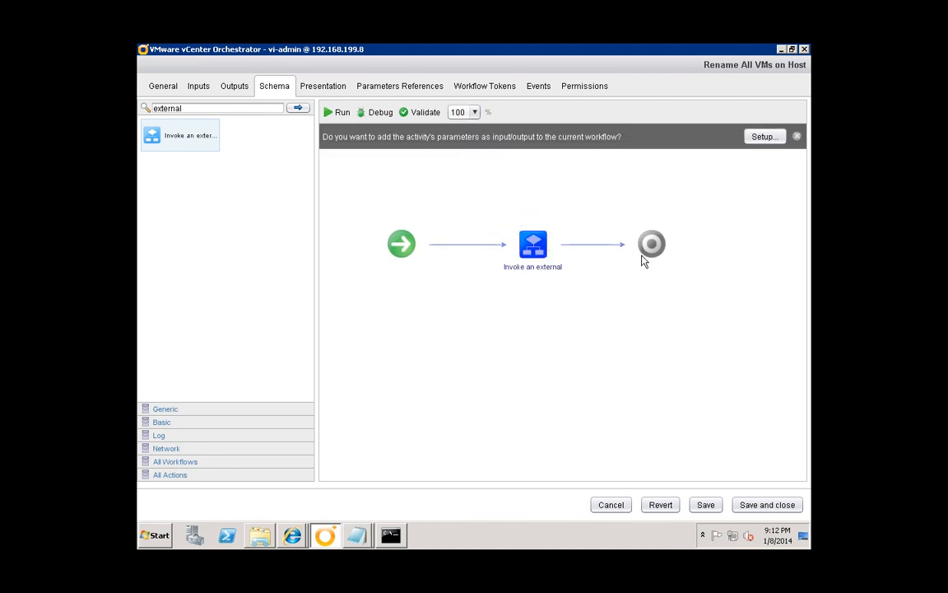
mouse_move(652, 243)
mouse_down()
mouse_move(674, 280)
mouse_move(663, 304)
mouse_up()
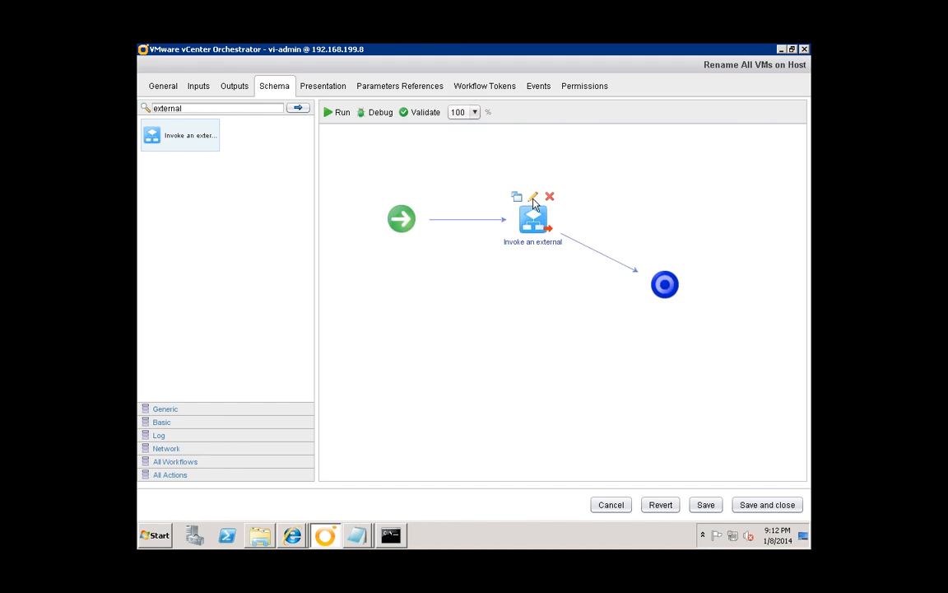
mouse_move(522, 209)
click(534, 200)
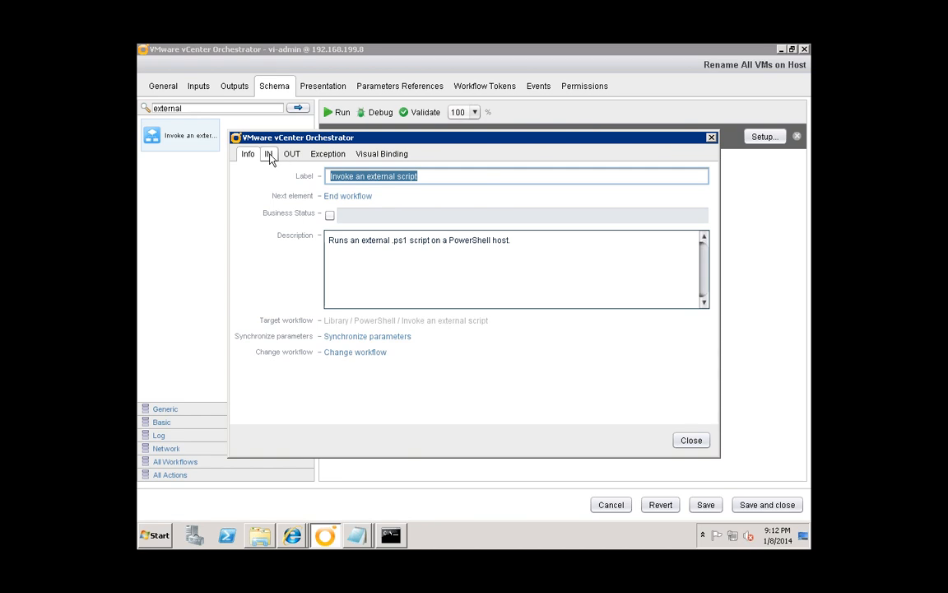
click(269, 155)
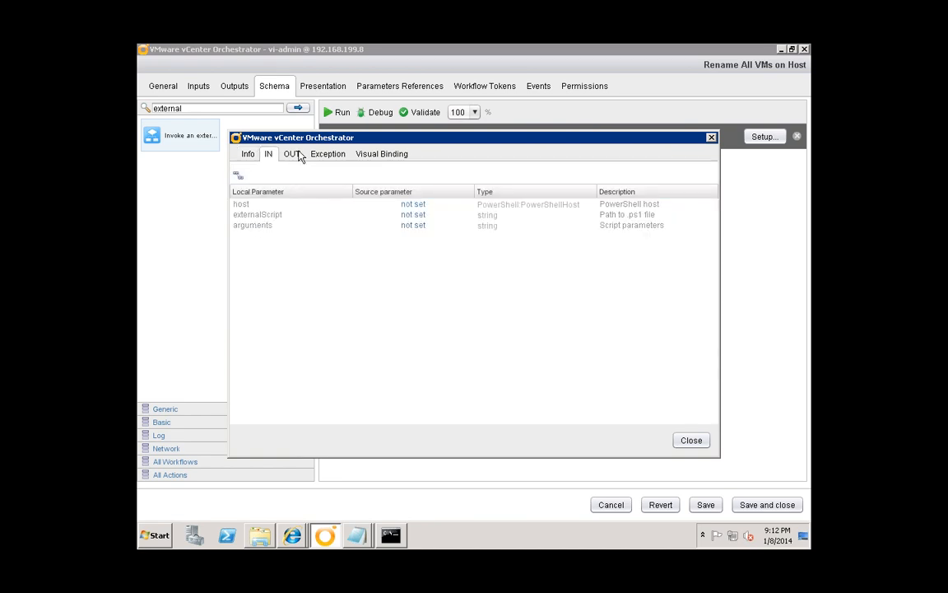
click(296, 155)
click(268, 154)
click(692, 440)
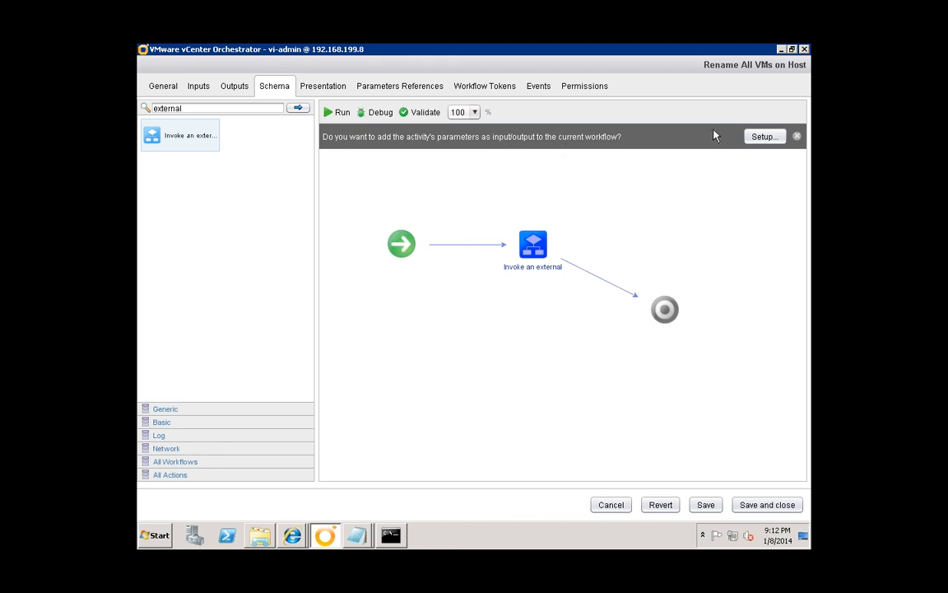
- In the promote dialog, give the host parameter the fixed value vc.lab.local
click(766, 138)
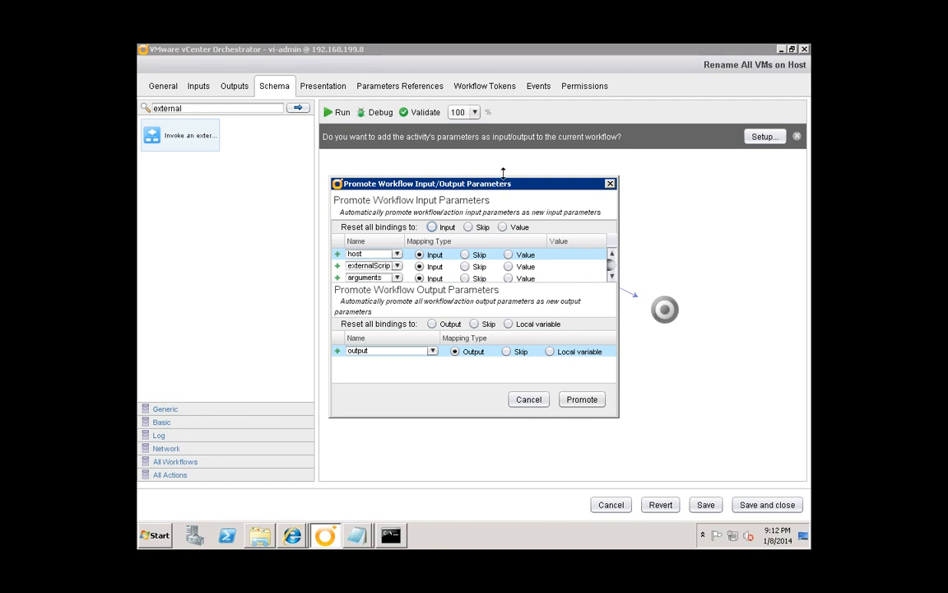
drag(503, 173, 503, 153)
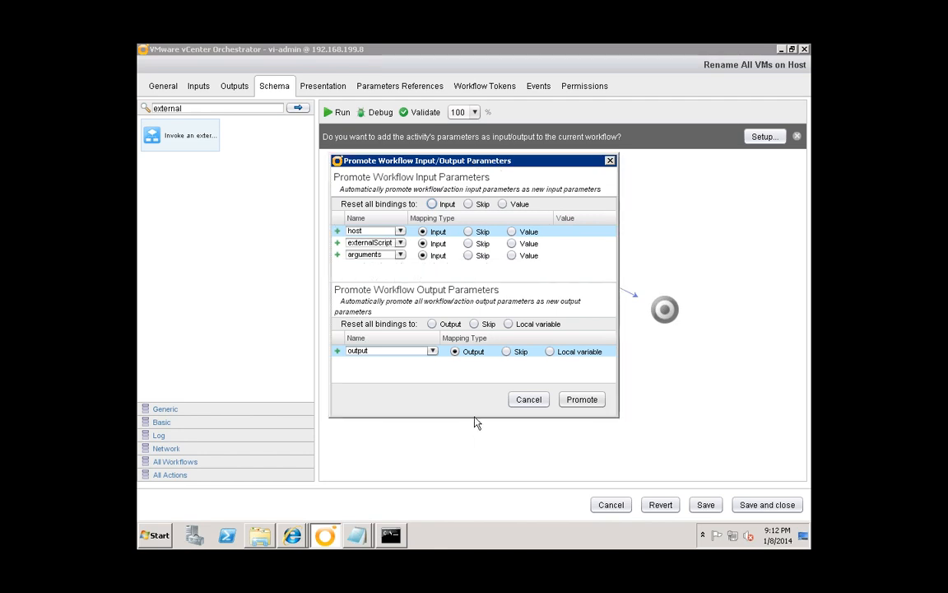
drag(476, 424, 477, 448)
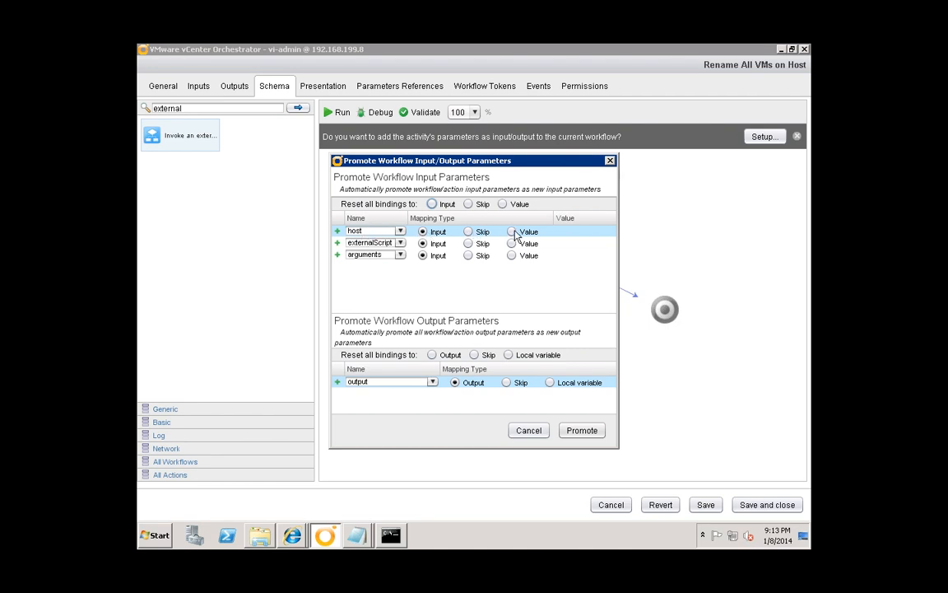
click(512, 232)
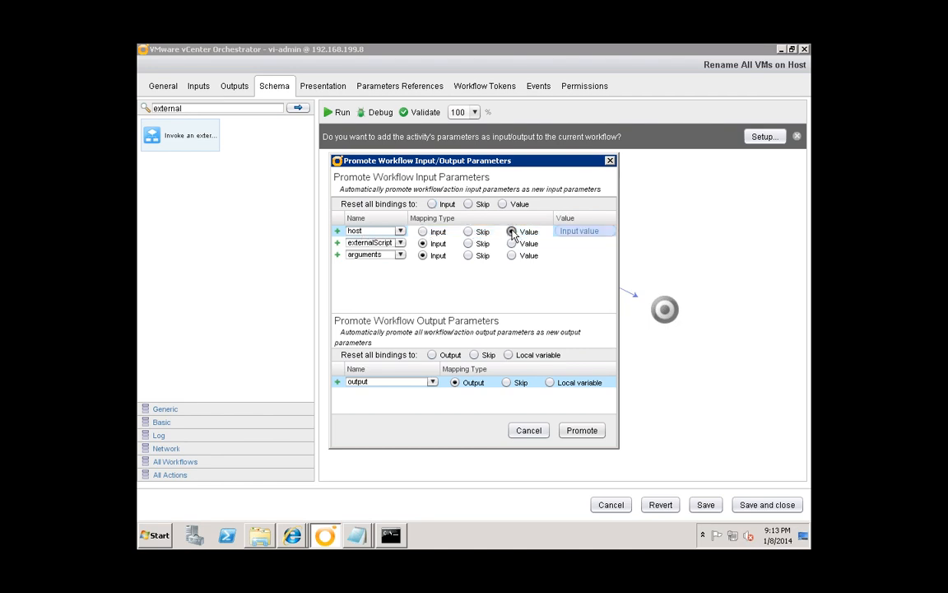
click(580, 232)
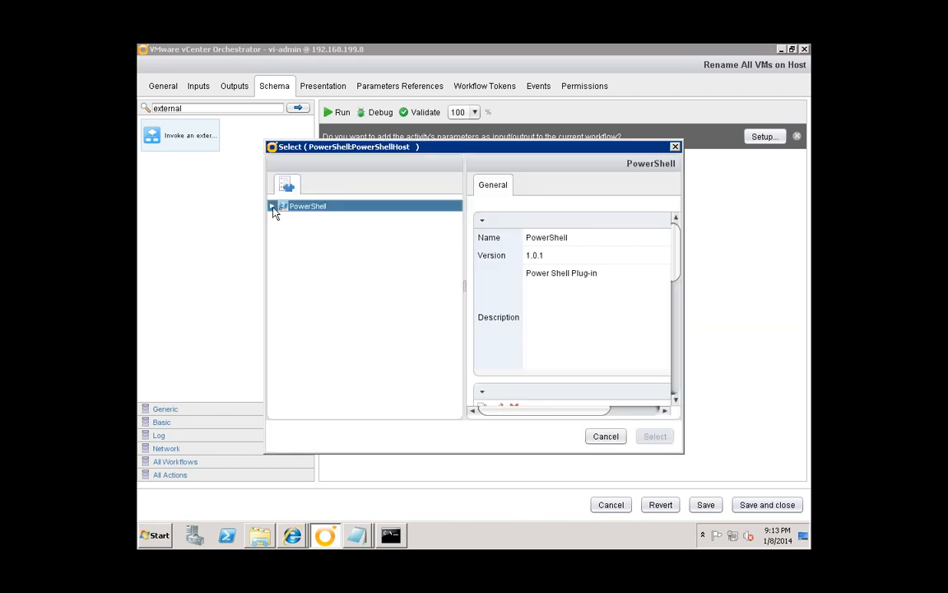
click(272, 206)
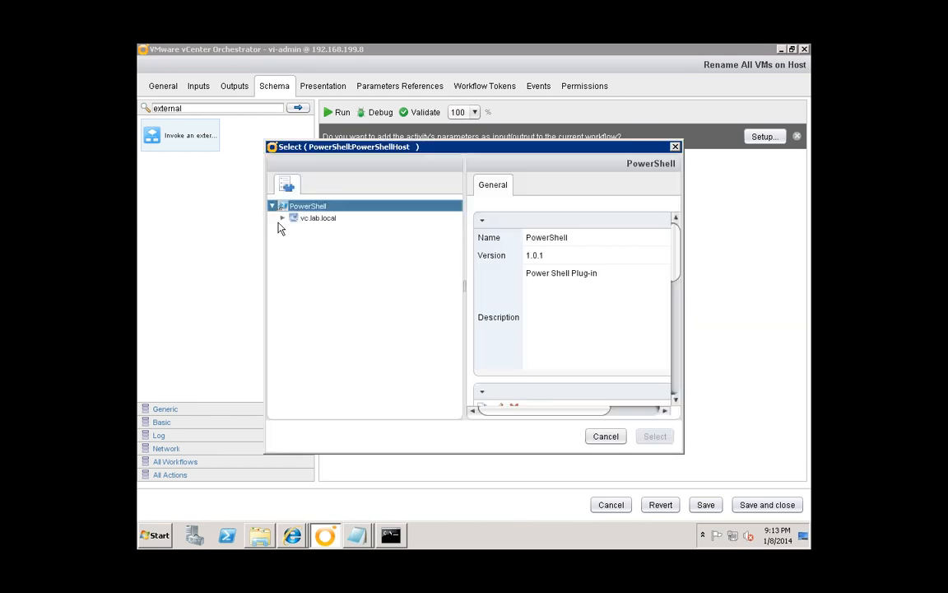
click(329, 219)
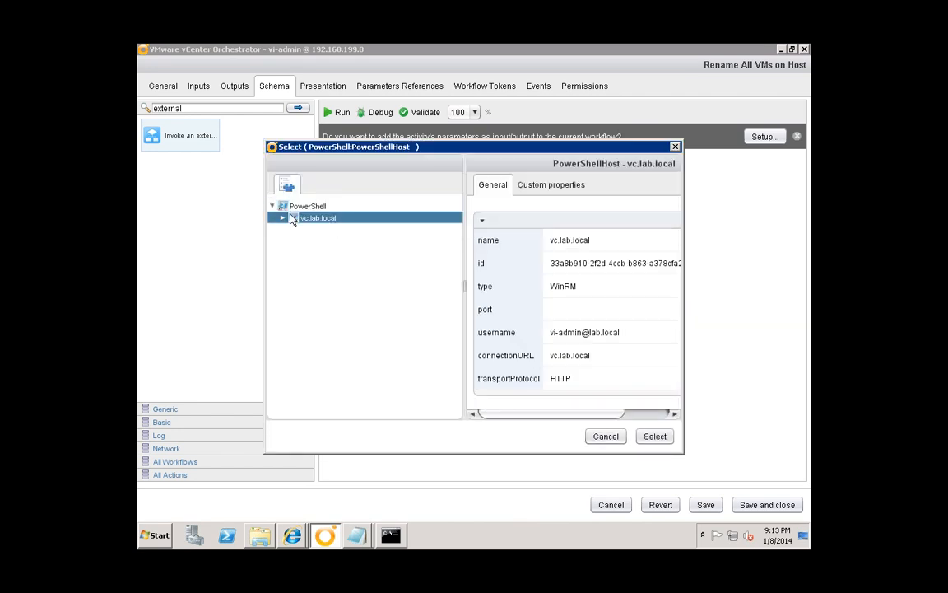
click(658, 436)
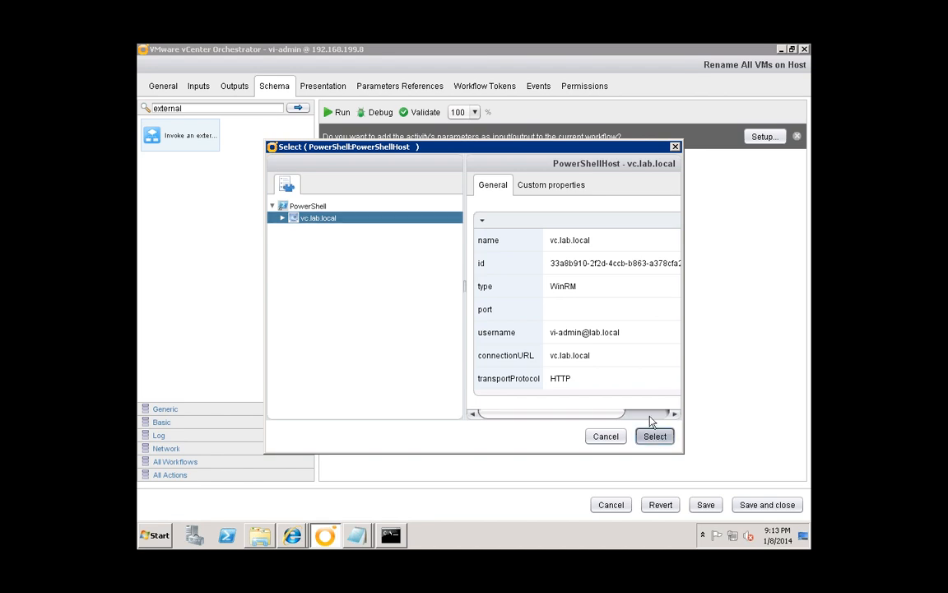
- Set externalScript to the renameVMs.ps1 path, check the script's parameters, fix arguments, and promote
click(511, 243)
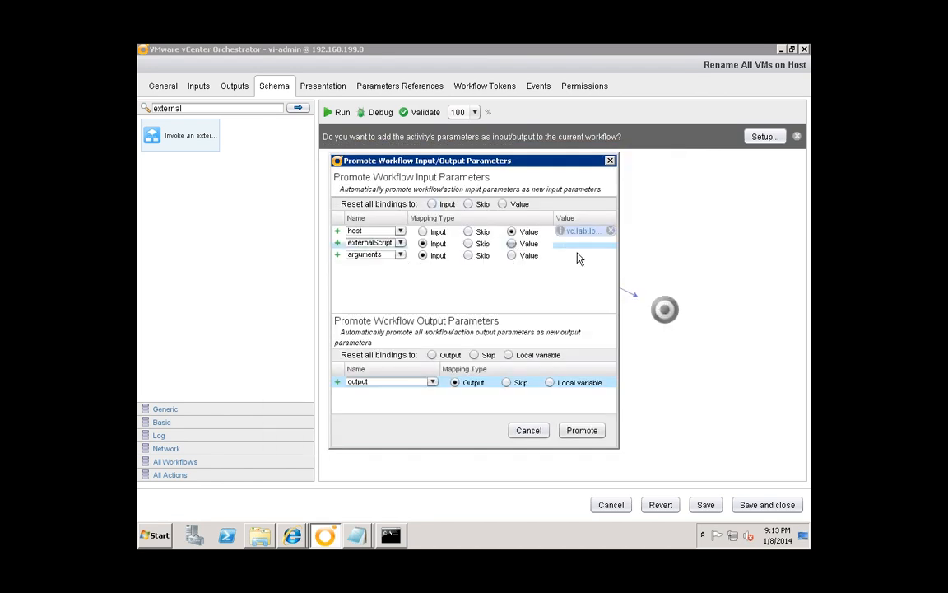
click(581, 244)
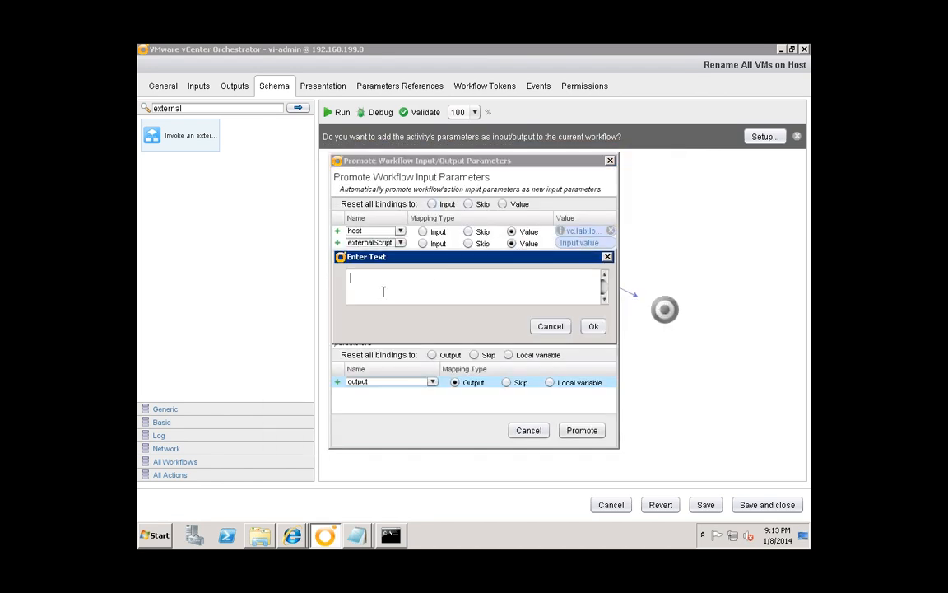
text(c:enameVMs.ps1)
click(593, 327)
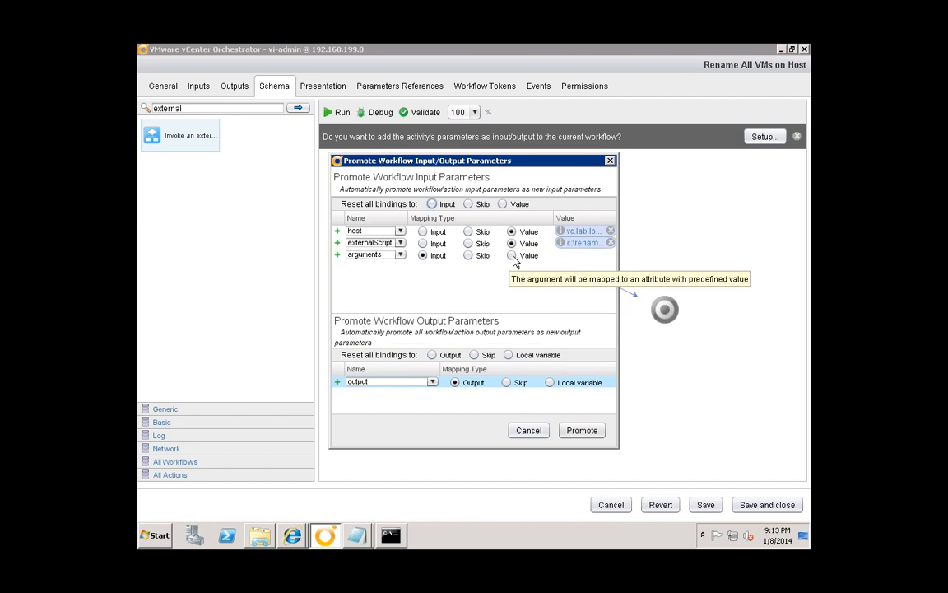
click(355, 535)
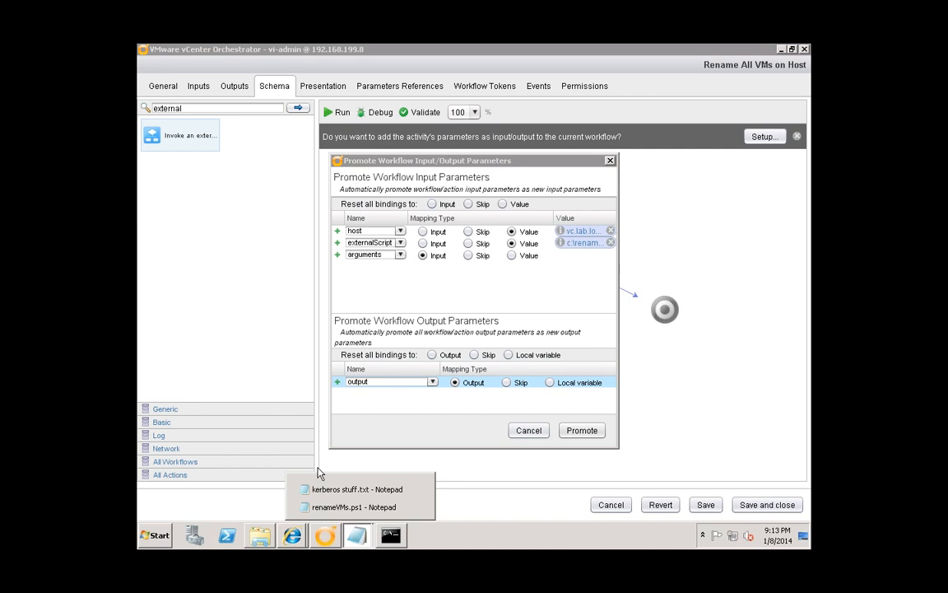
click(323, 507)
click(259, 164)
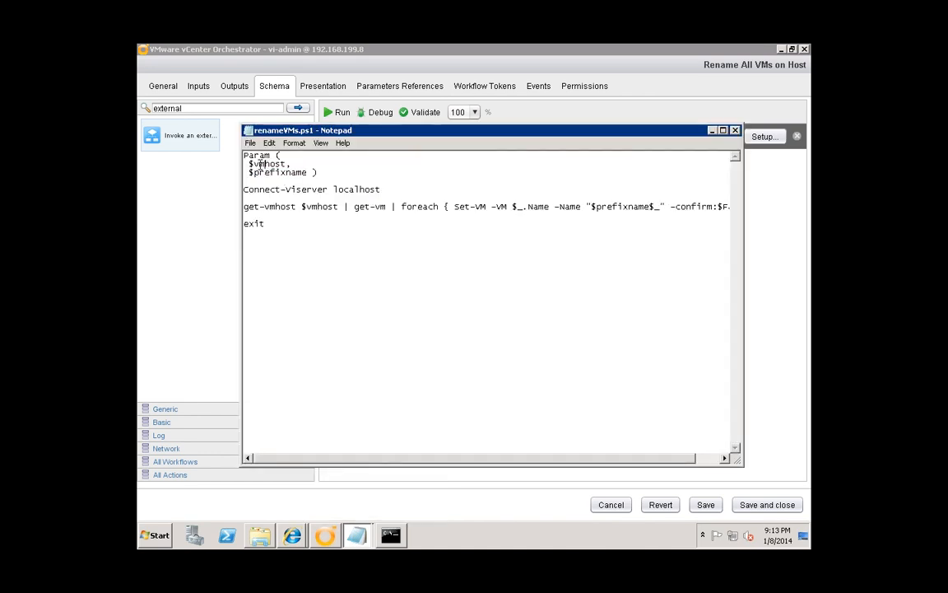
click(712, 131)
click(511, 256)
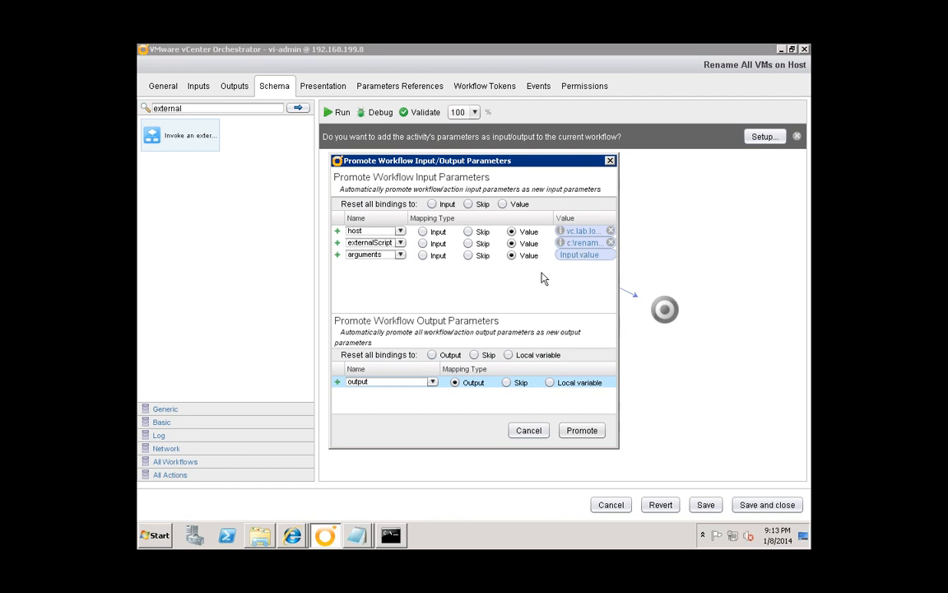
click(591, 431)
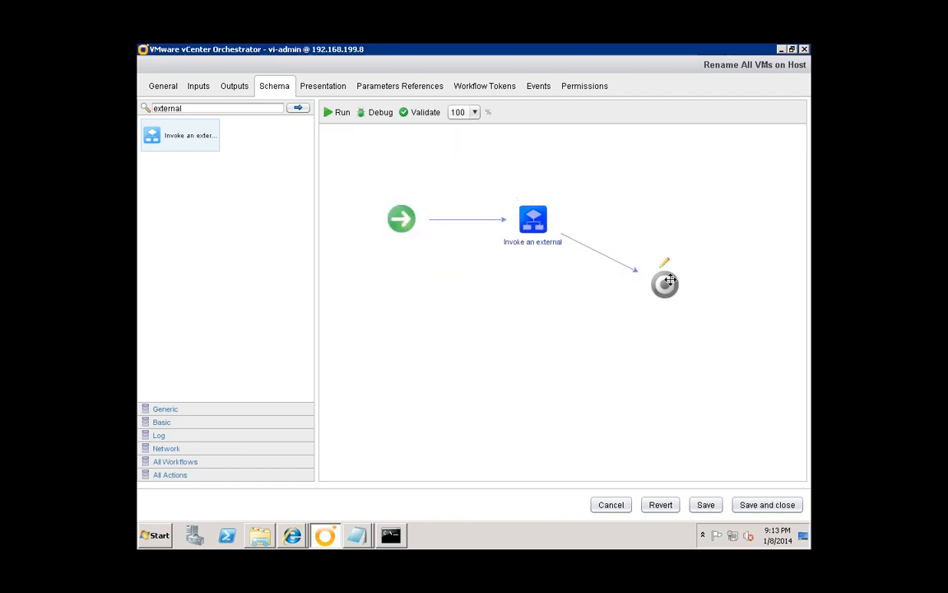
- Reposition the end and start nodes and review the workflow's input parameters
drag(677, 264, 683, 259)
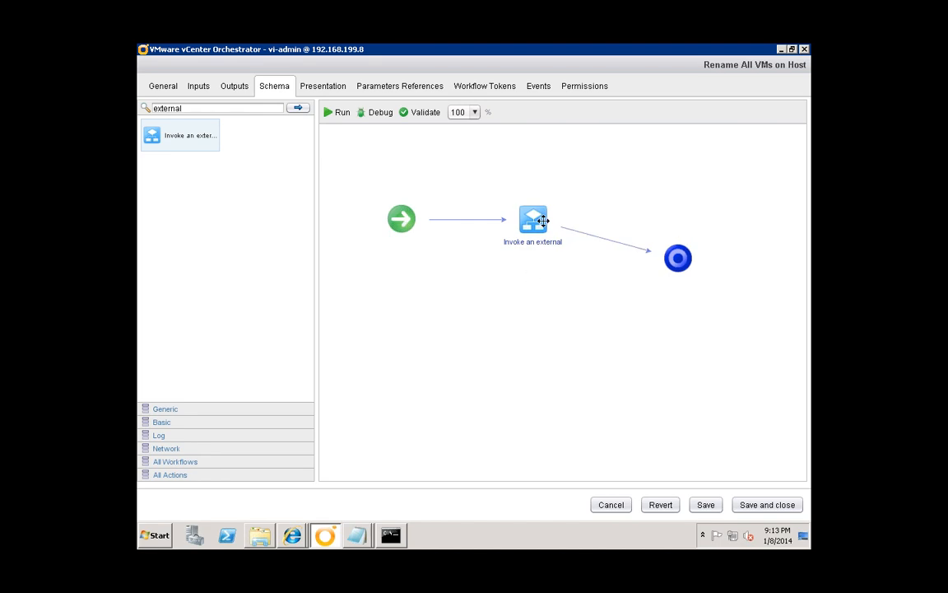
mouse_move(530, 226)
drag(400, 214, 359, 169)
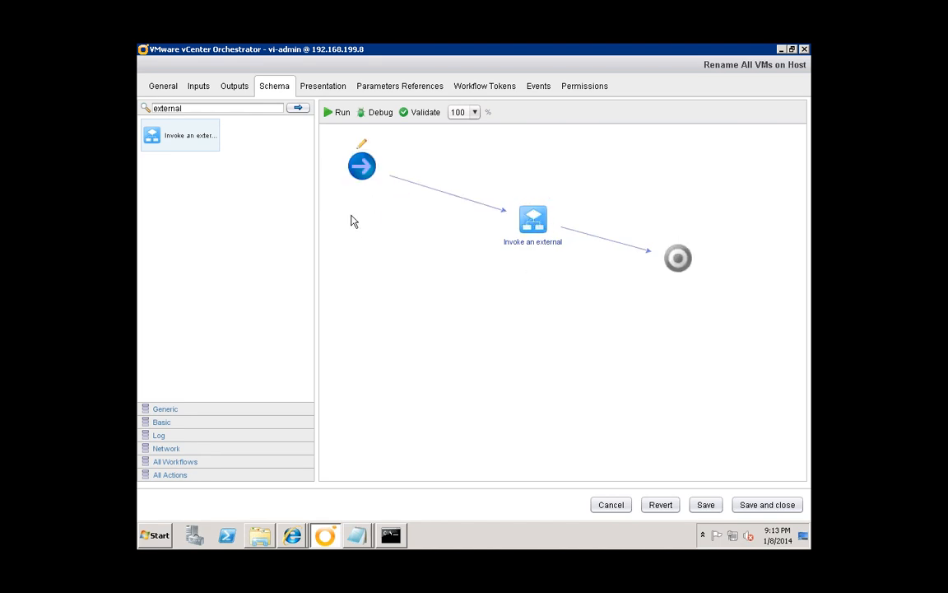
click(196, 87)
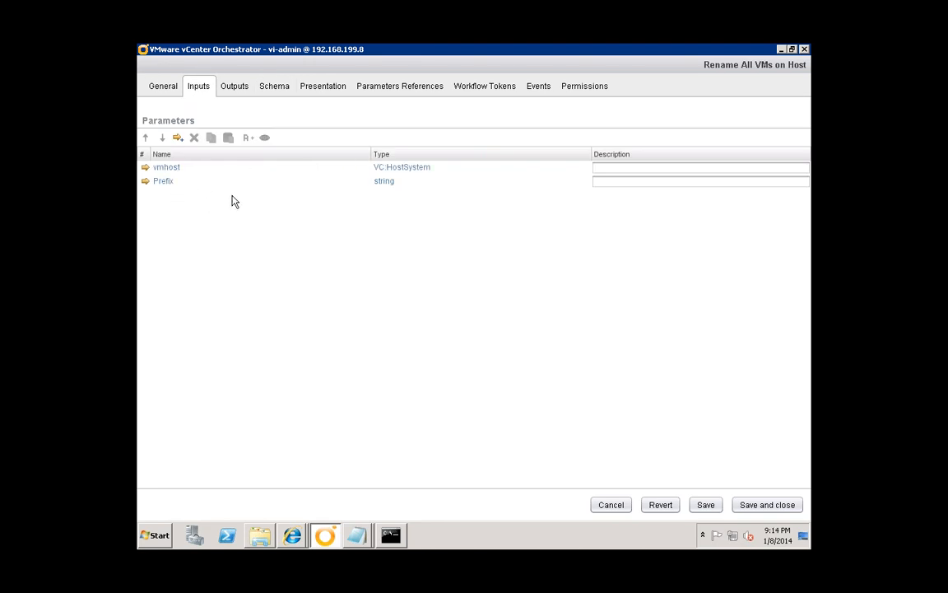
click(284, 86)
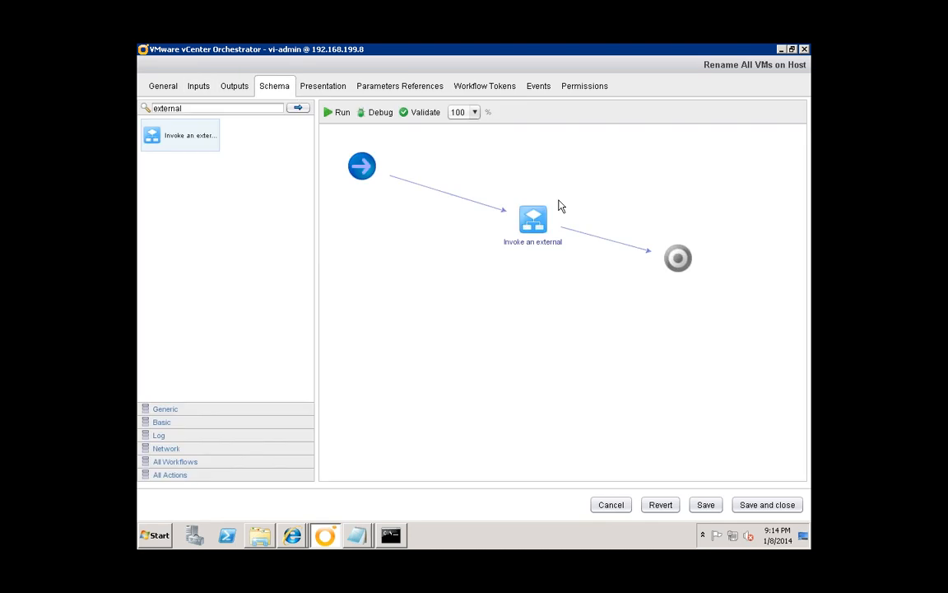
- Search the palette for 'scripta' and drop a Scriptable task before Invoke an external script
mouse_move(531, 215)
click(203, 107)
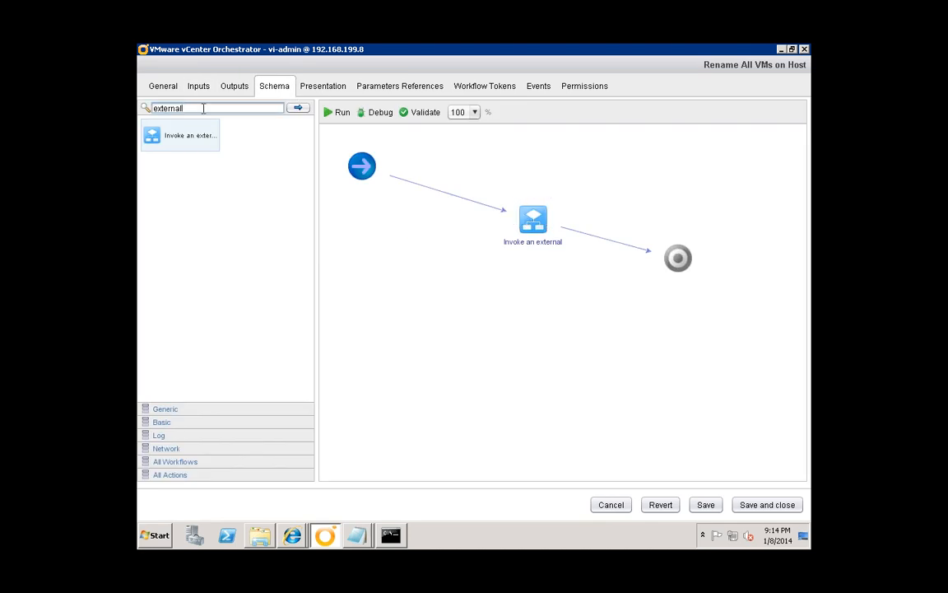
drag(204, 108, 144, 111)
text(scripta)
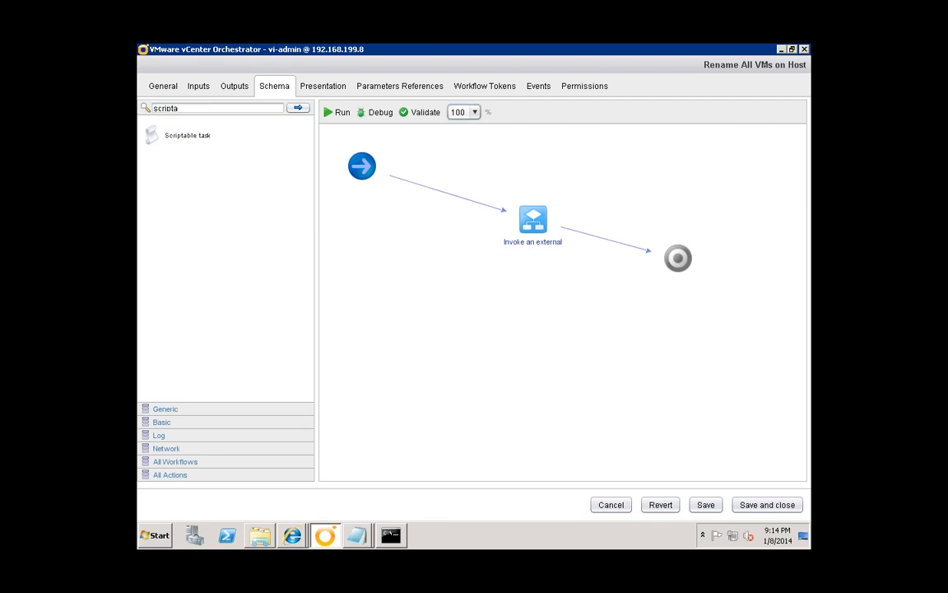
drag(190, 141, 449, 201)
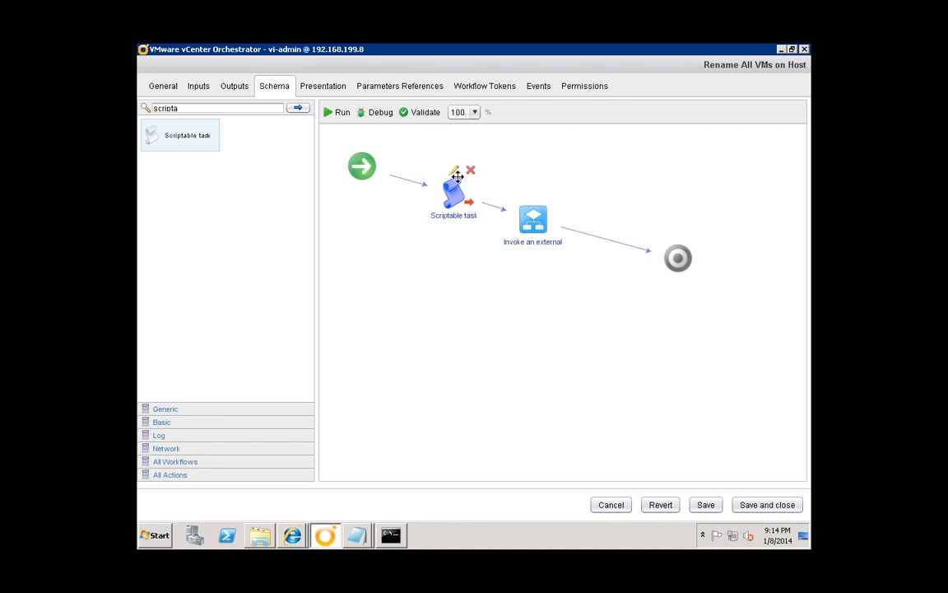
click(453, 170)
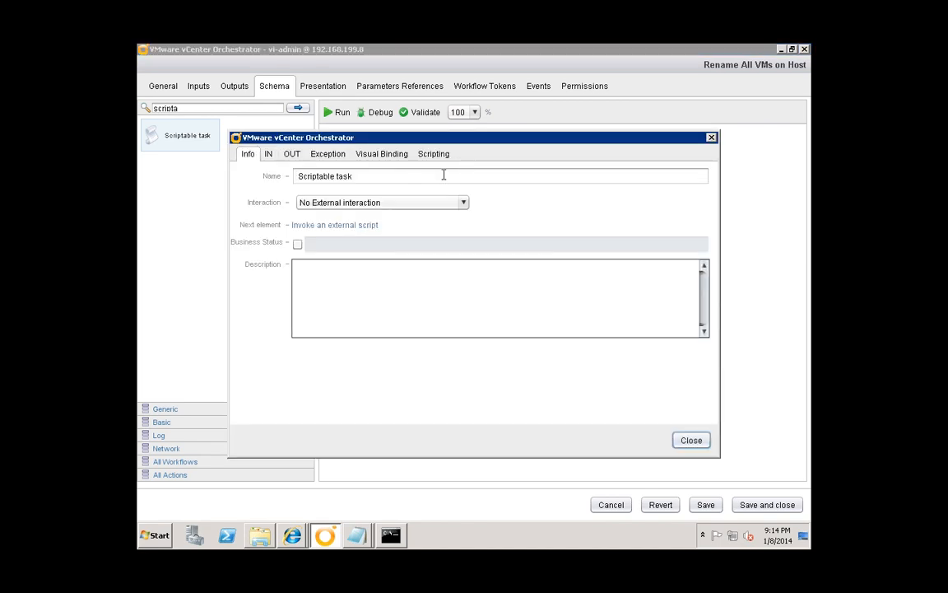
- Bind vmhost and Prefix as the Scriptable task's inputs, dropping the extra arguments input
click(267, 155)
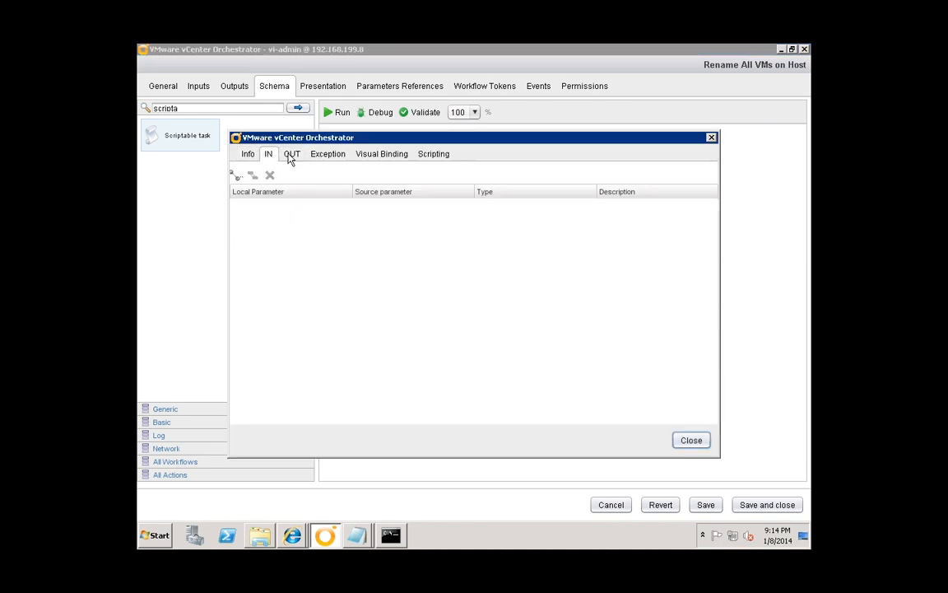
click(237, 176)
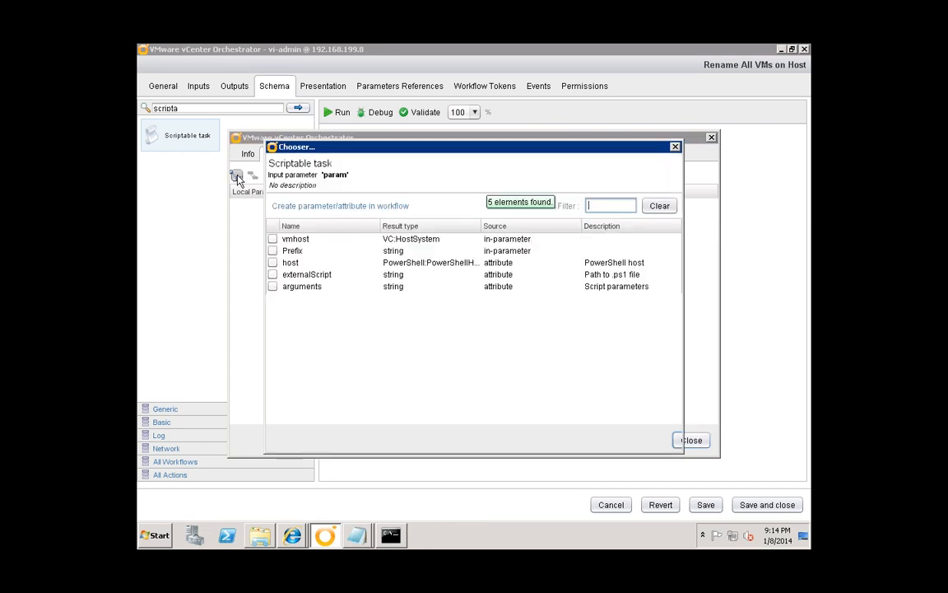
click(273, 251)
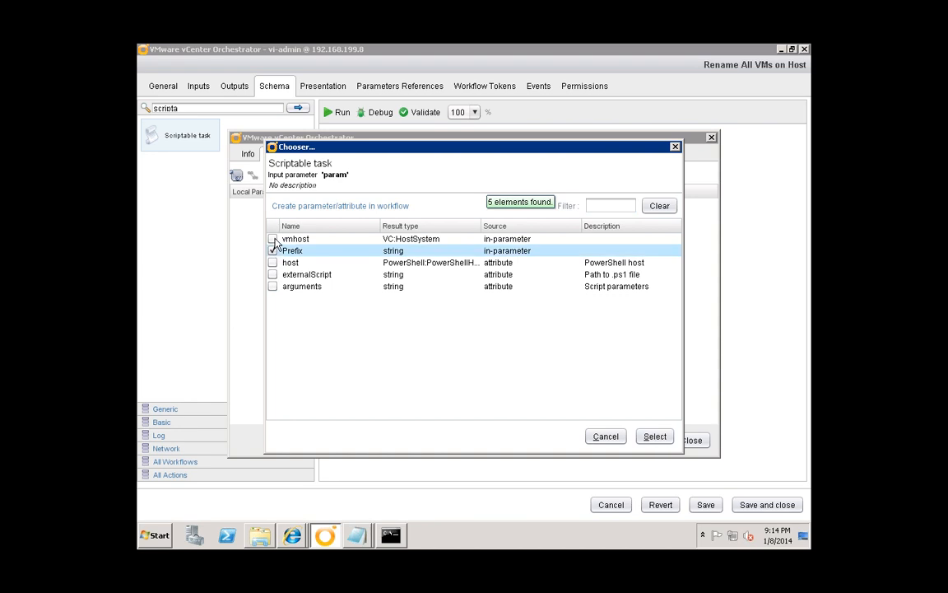
click(272, 238)
click(273, 286)
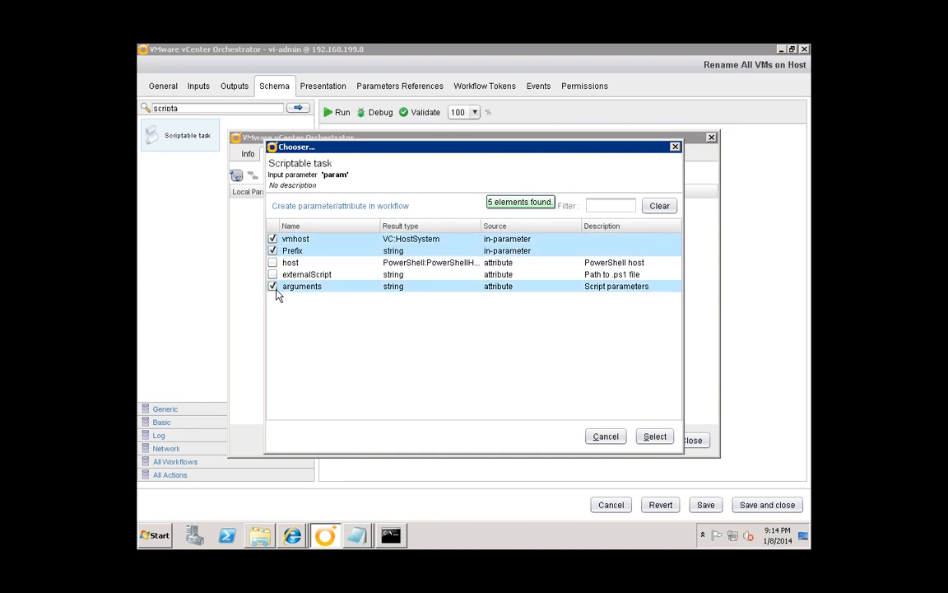
click(655, 436)
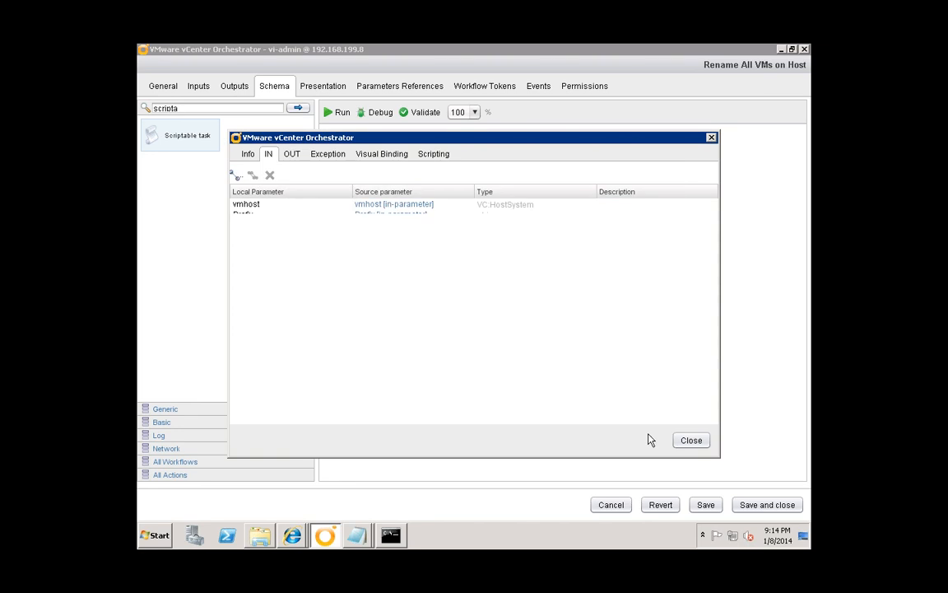
click(383, 156)
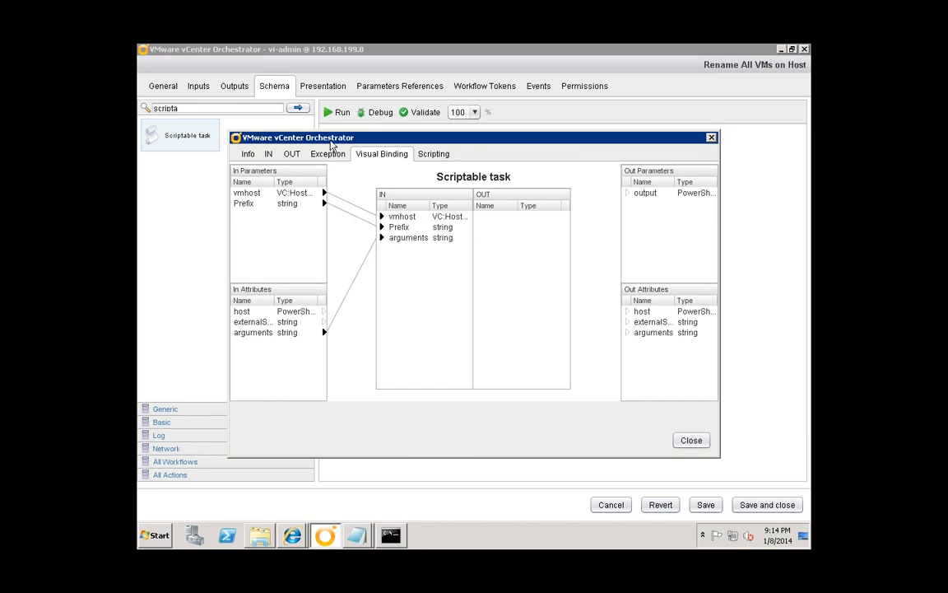
click(269, 154)
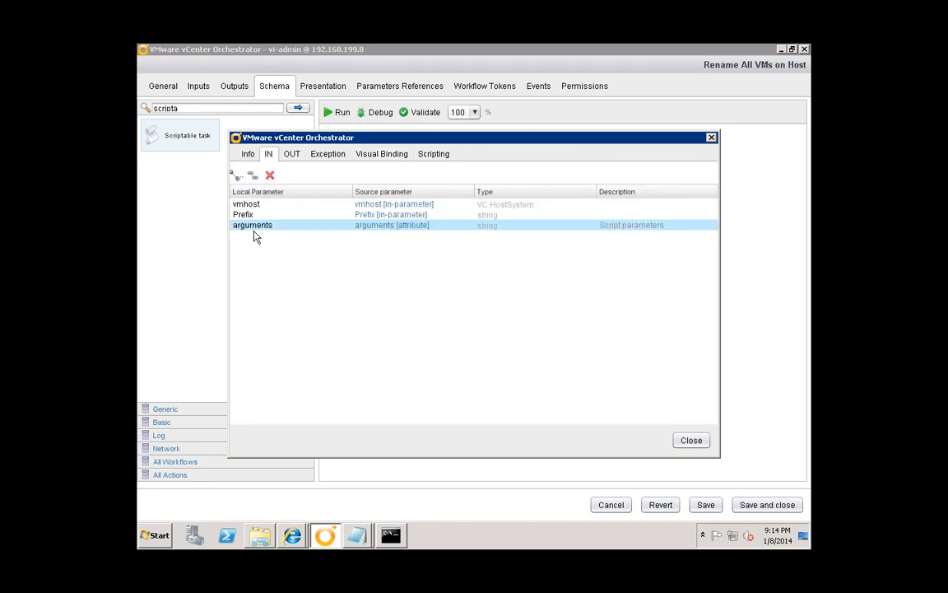
click(269, 175)
- Bind arguments as the task's output and check it in the visual binding diagram
click(292, 154)
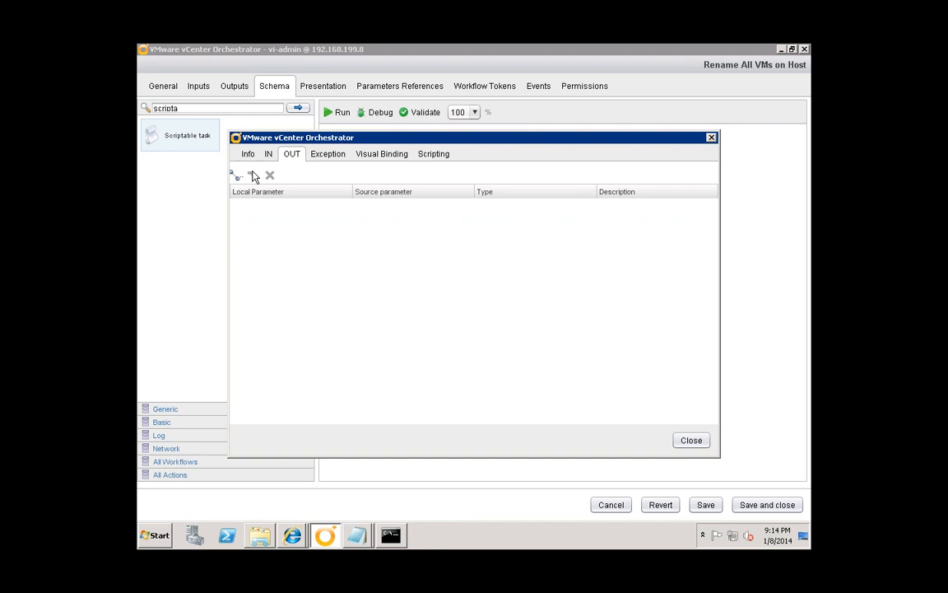
click(236, 177)
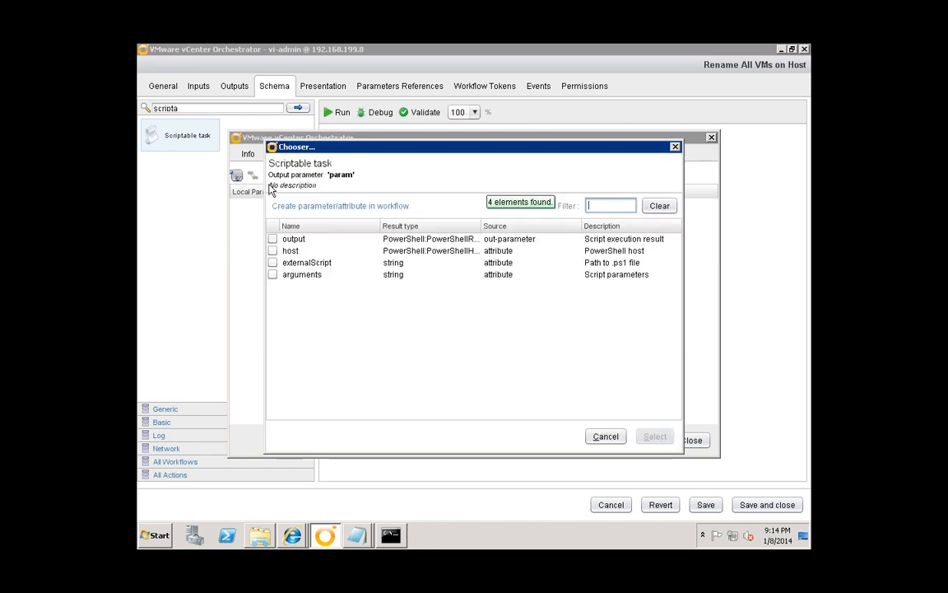
click(273, 274)
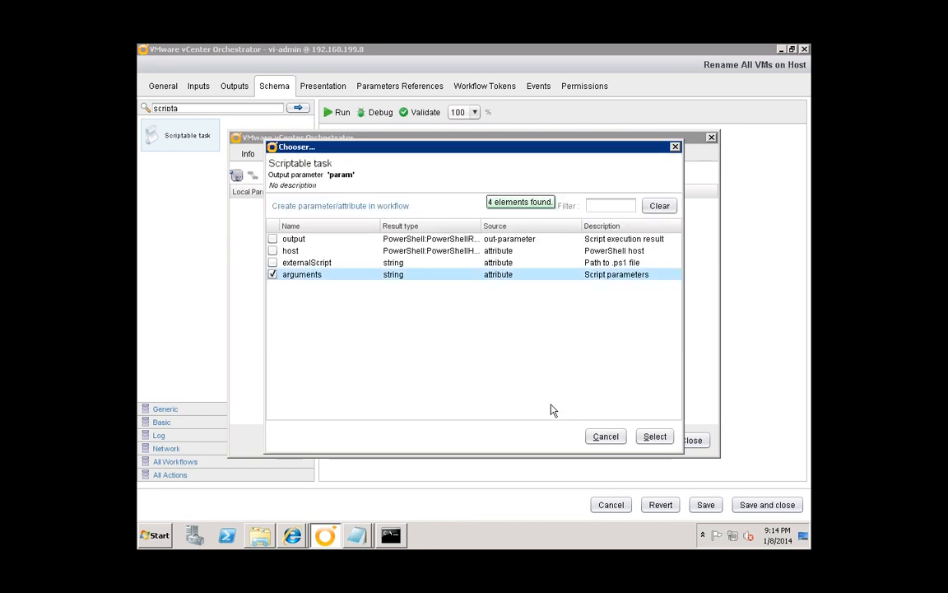
click(655, 440)
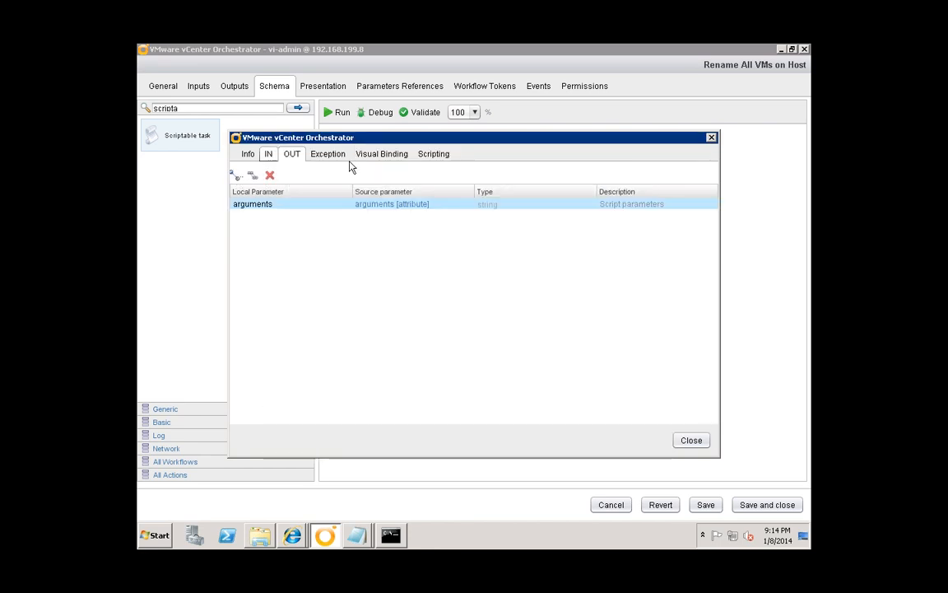
click(381, 153)
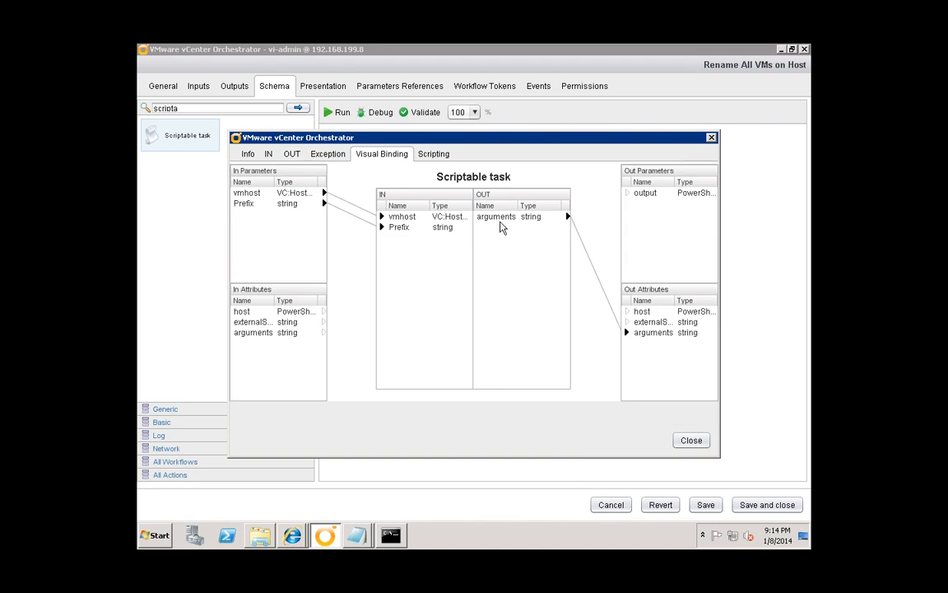
drag(527, 216, 475, 238)
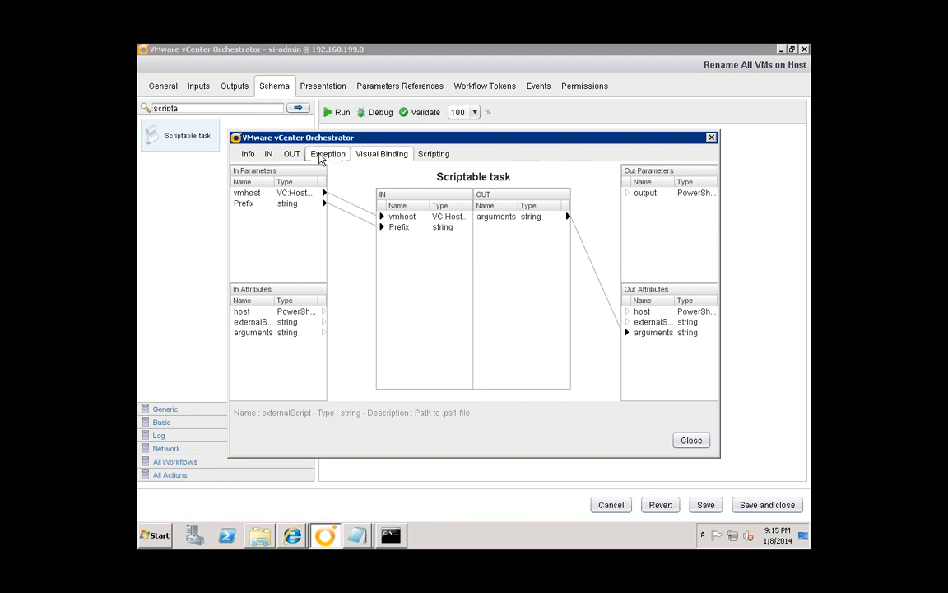
click(434, 154)
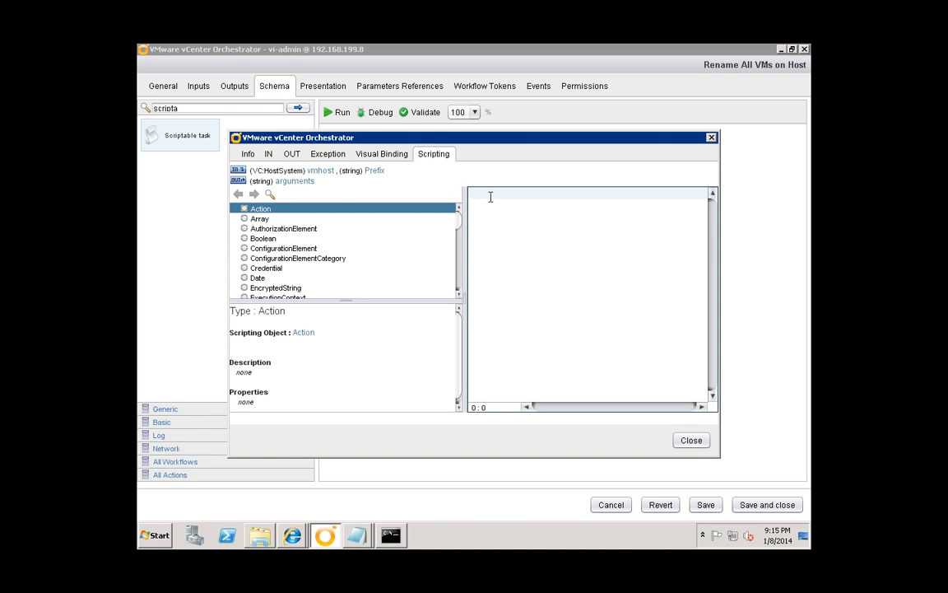
- Write the script arguments = vmhost.Name + " " + Prefix, close the editor and save the workflow
text(v)
key(BackSpace)
click(289, 182)
text(= vmhost.Name + " " + Prefix)
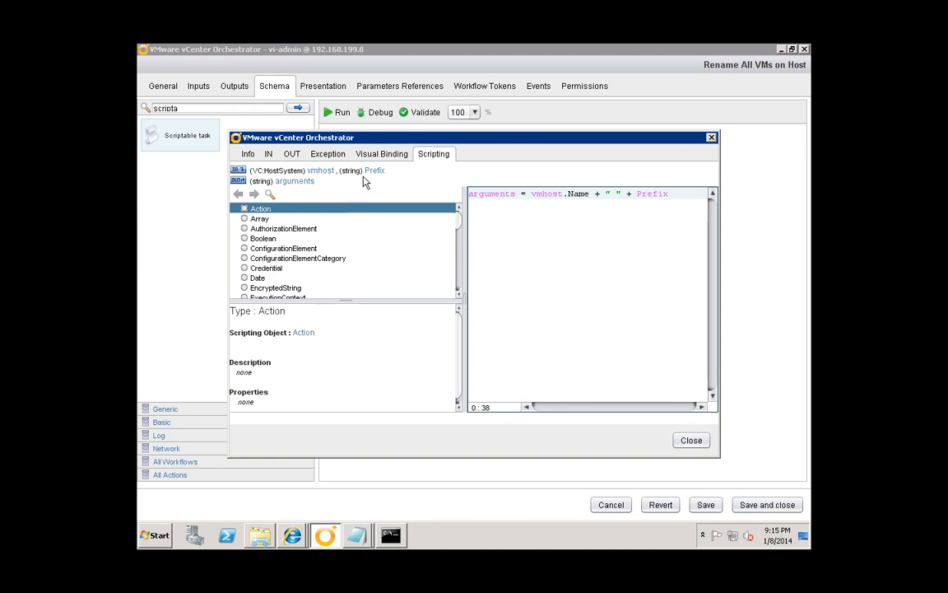
click(689, 441)
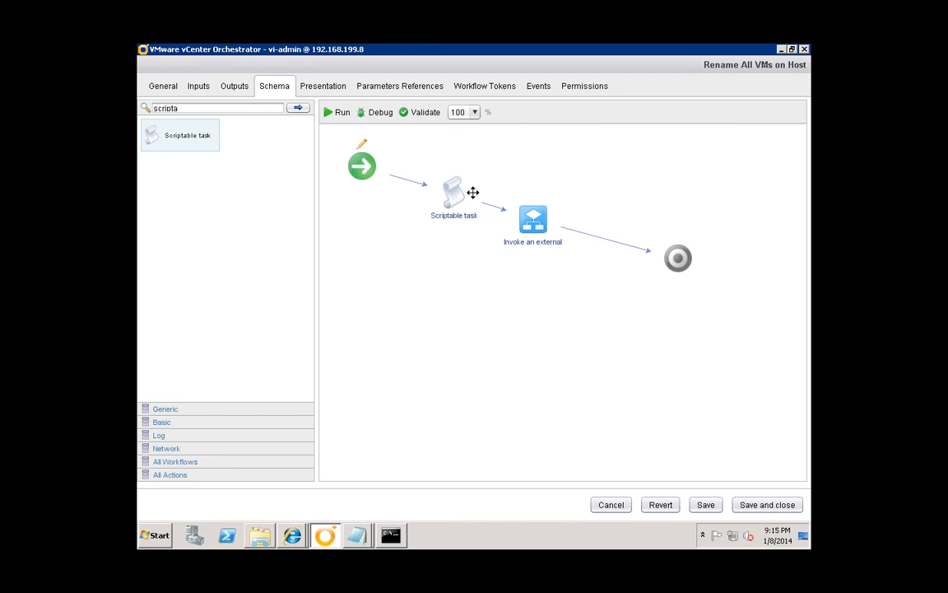
click(704, 506)
- Run the workflow with vmhost host1.lab.local (Lab > host > Local) and prefix host1-
click(343, 115)
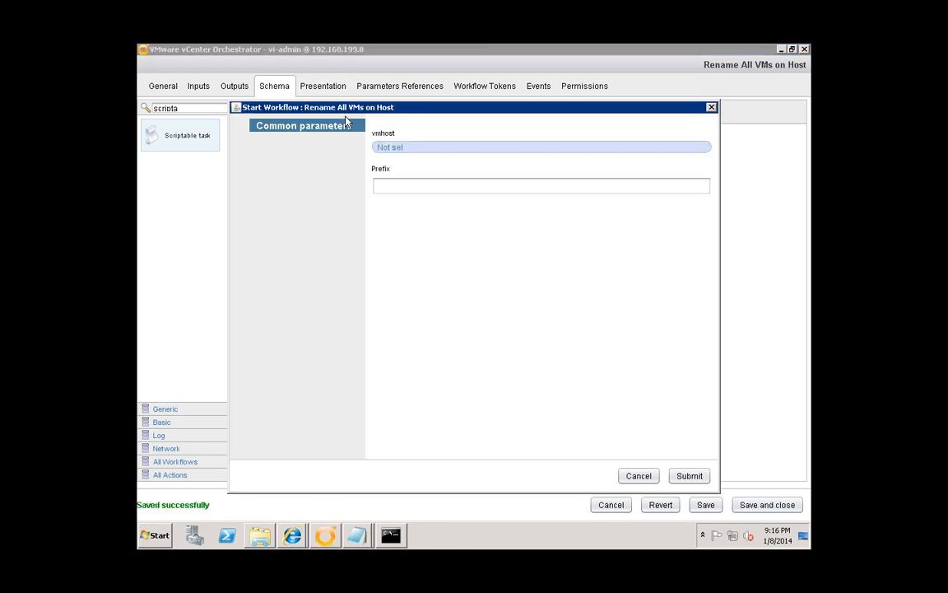
click(390, 148)
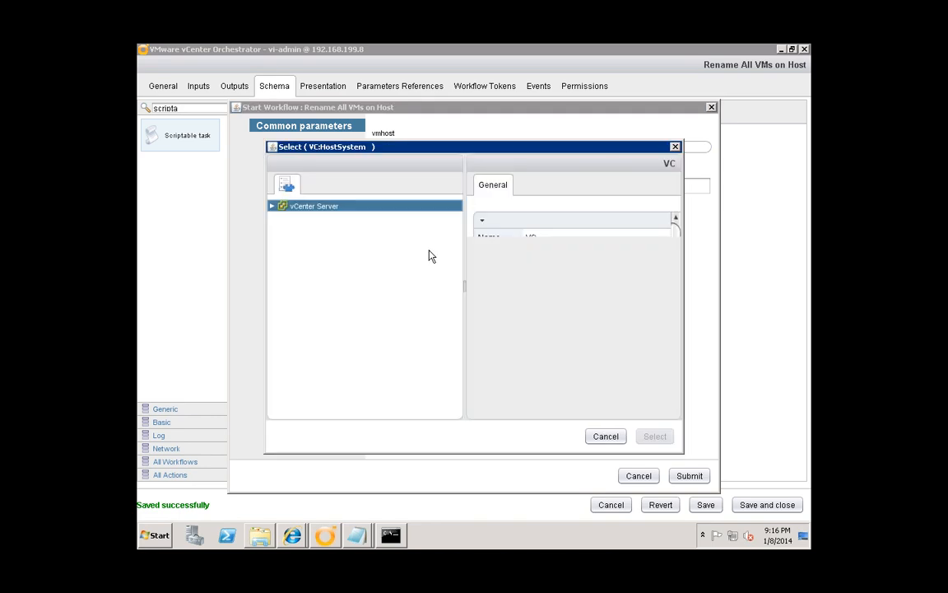
click(283, 218)
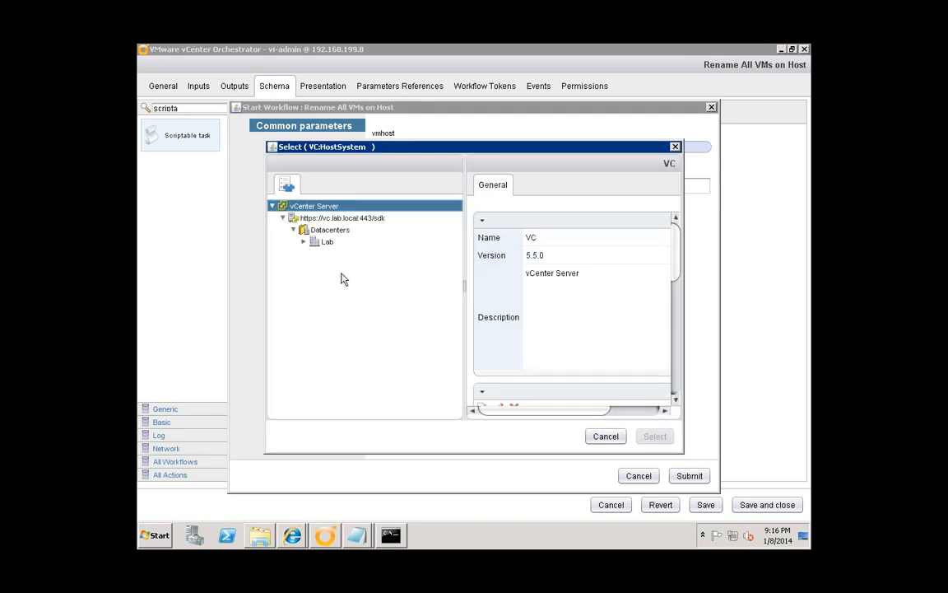
click(304, 242)
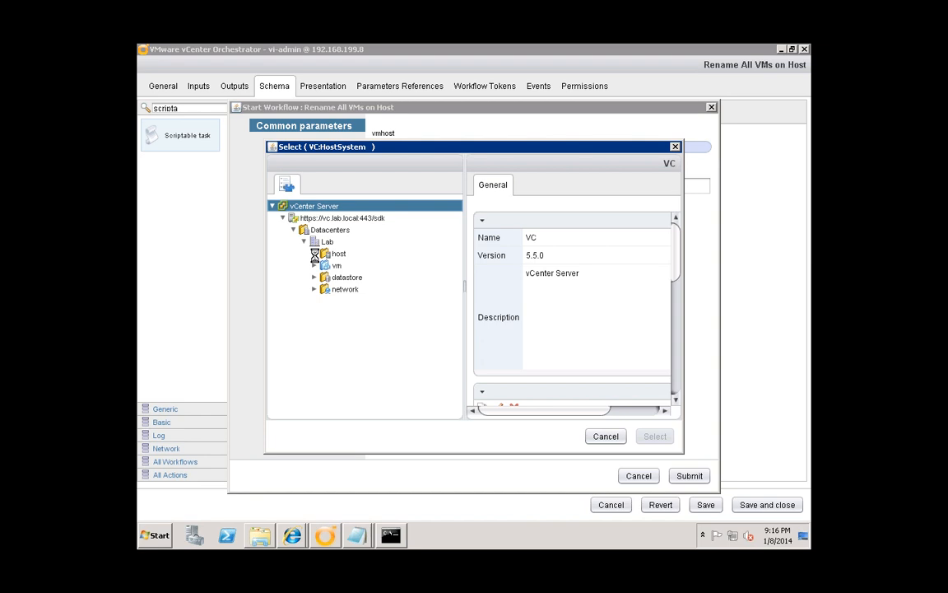
click(313, 254)
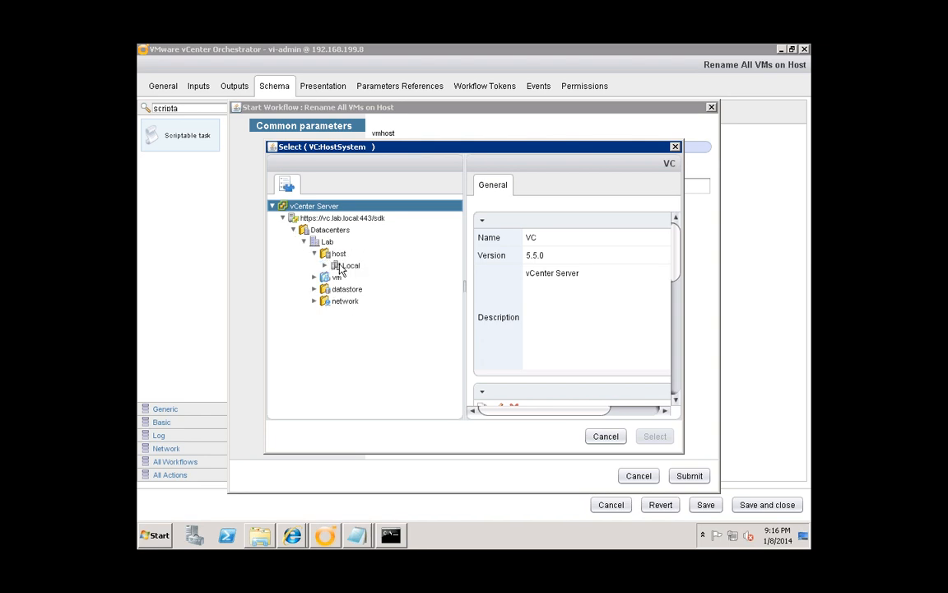
click(324, 265)
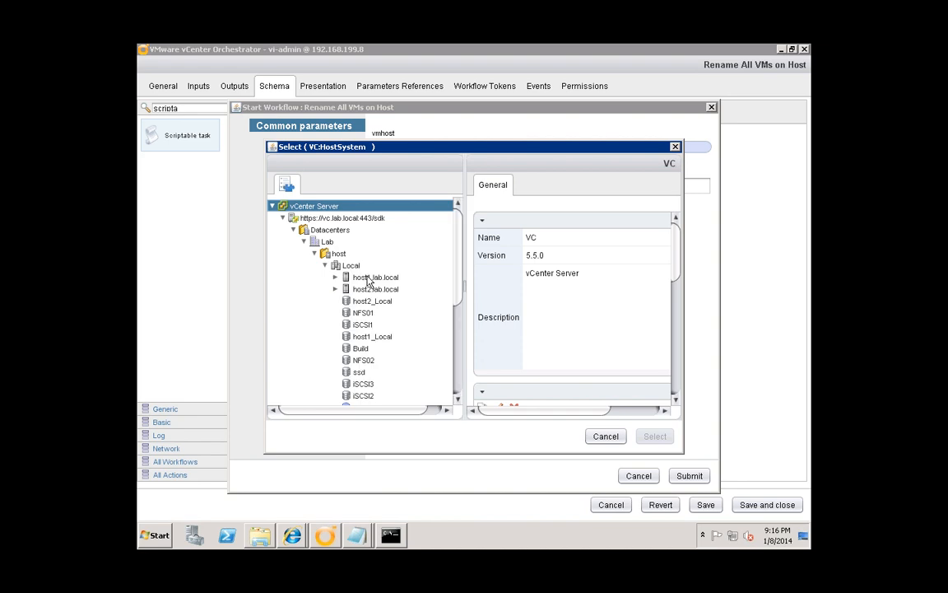
click(369, 279)
click(654, 437)
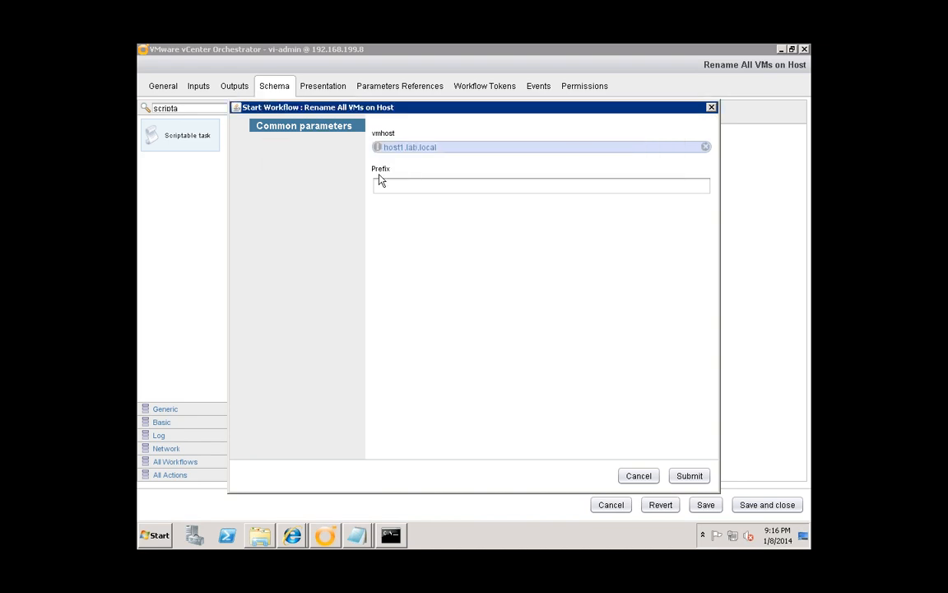
click(407, 185)
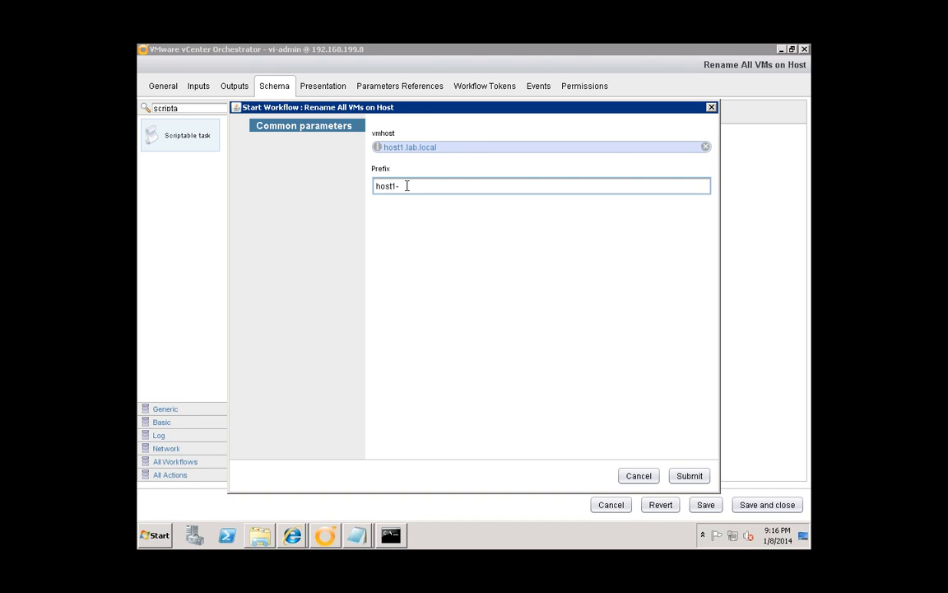
click(700, 478)
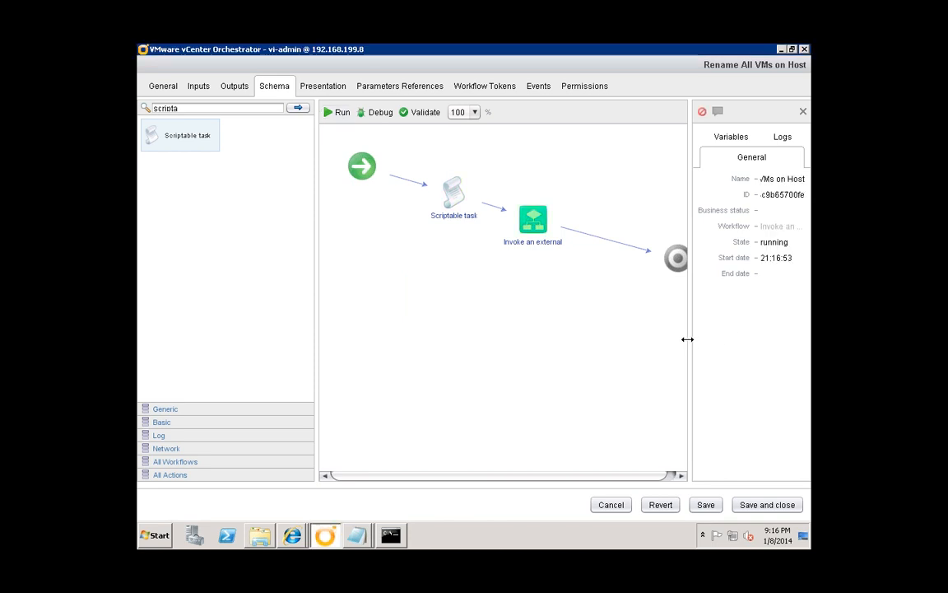
- Widen the run details to read its Logs, then switch to the vSphere Web Client window
drag(684, 341, 645, 343)
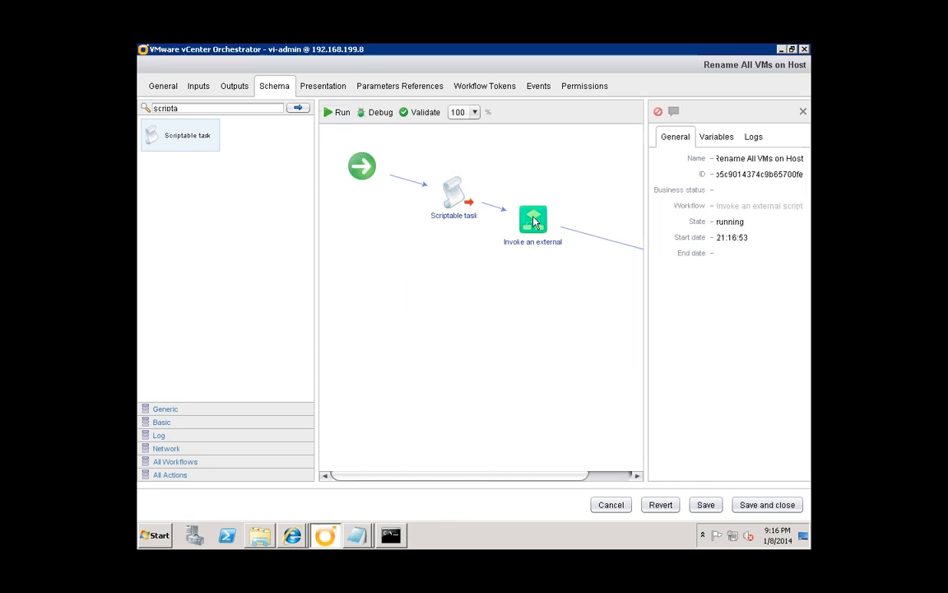
mouse_move(531, 252)
click(764, 136)
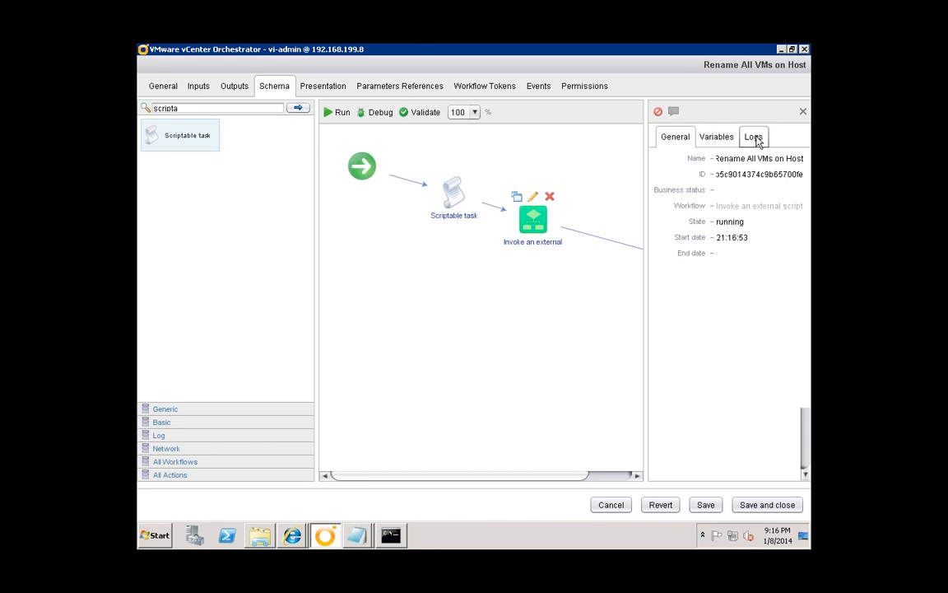
click(295, 537)
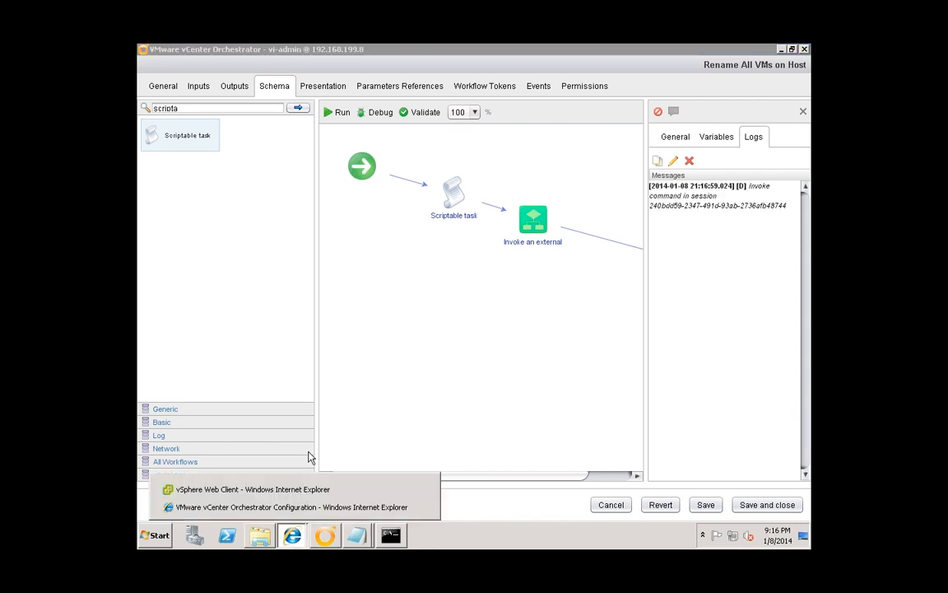
click(283, 491)
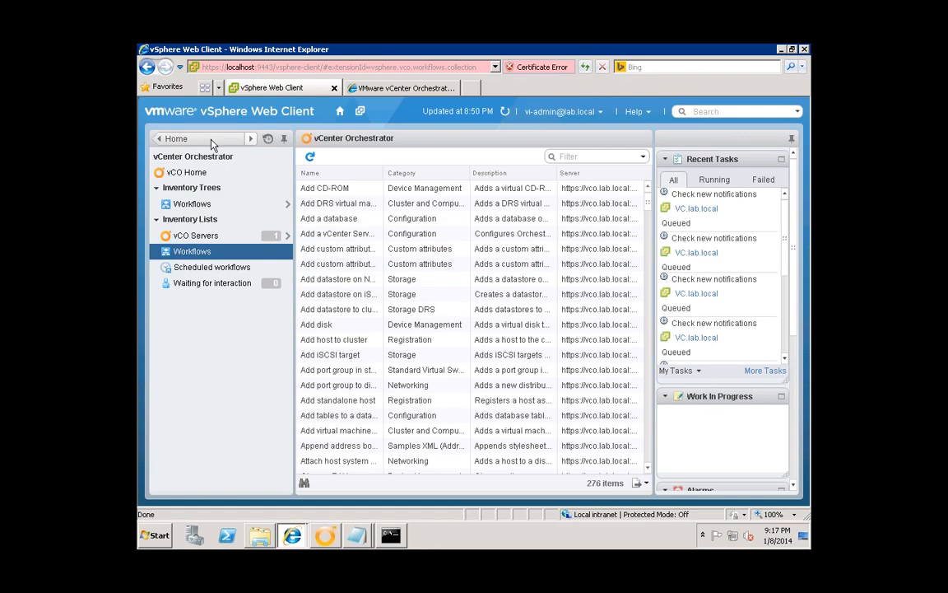
- Open the vSphere task list to confirm the rename task is running
click(206, 138)
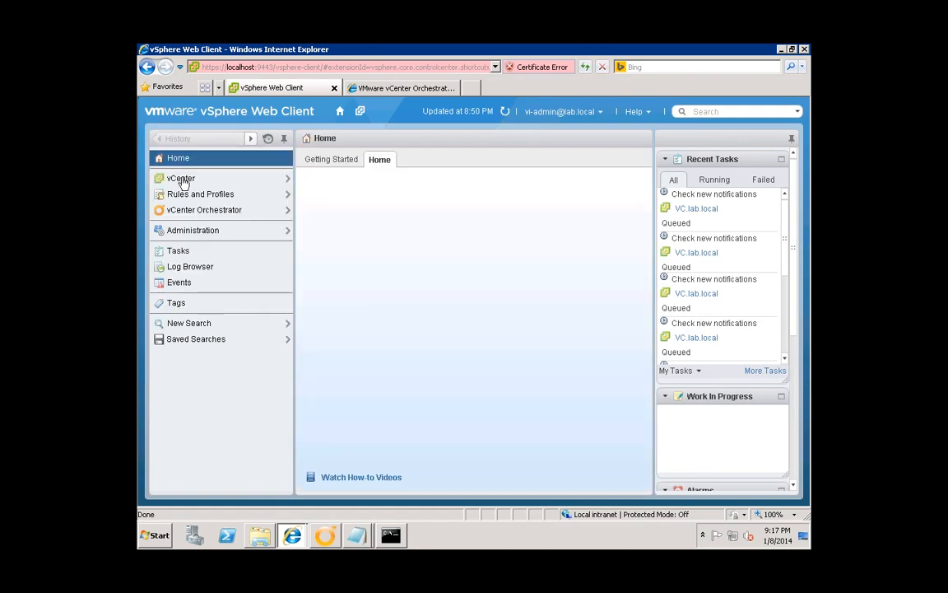
click(182, 178)
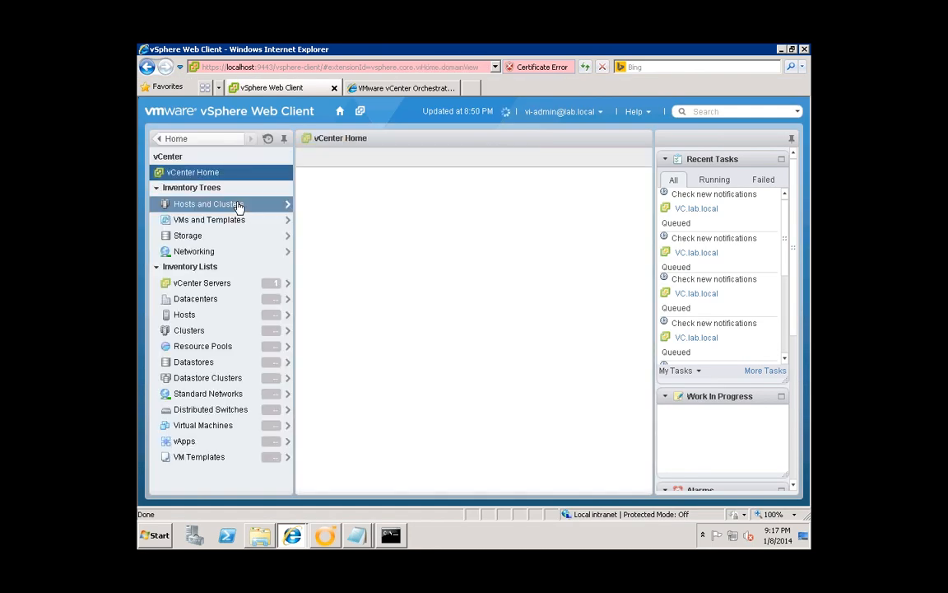
click(221, 206)
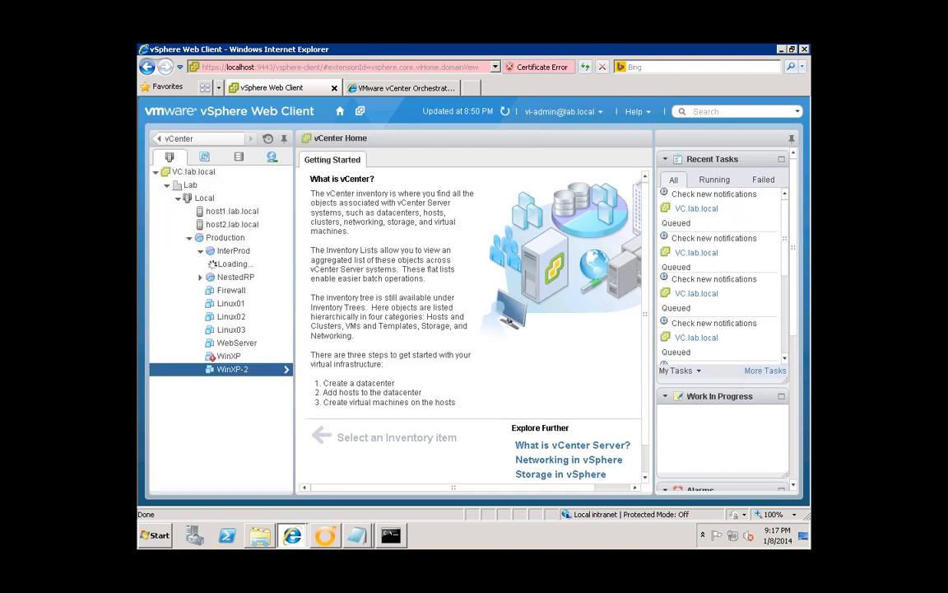
click(764, 371)
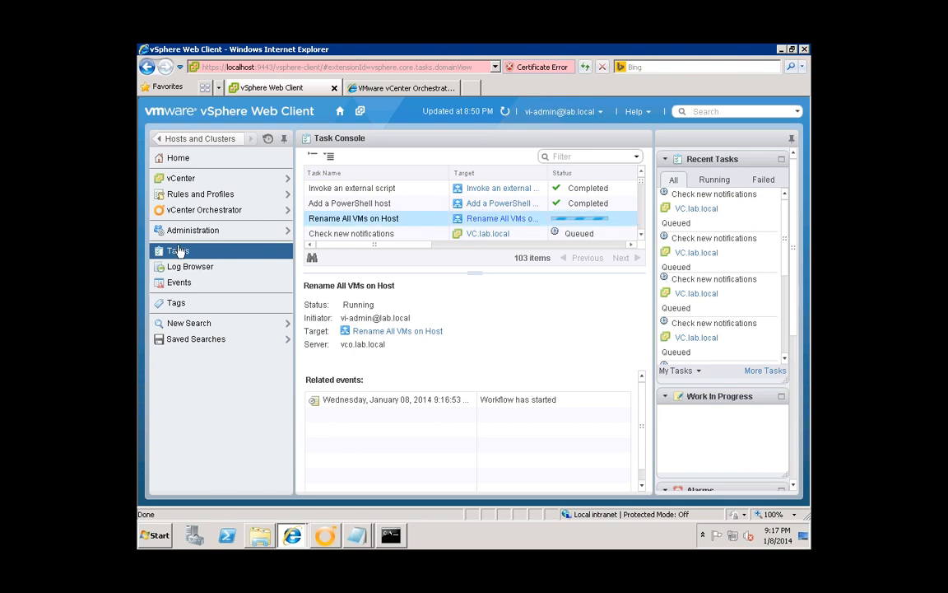
- List host1.lab.local's related virtual machines, then switch back to Orchestrator
click(181, 178)
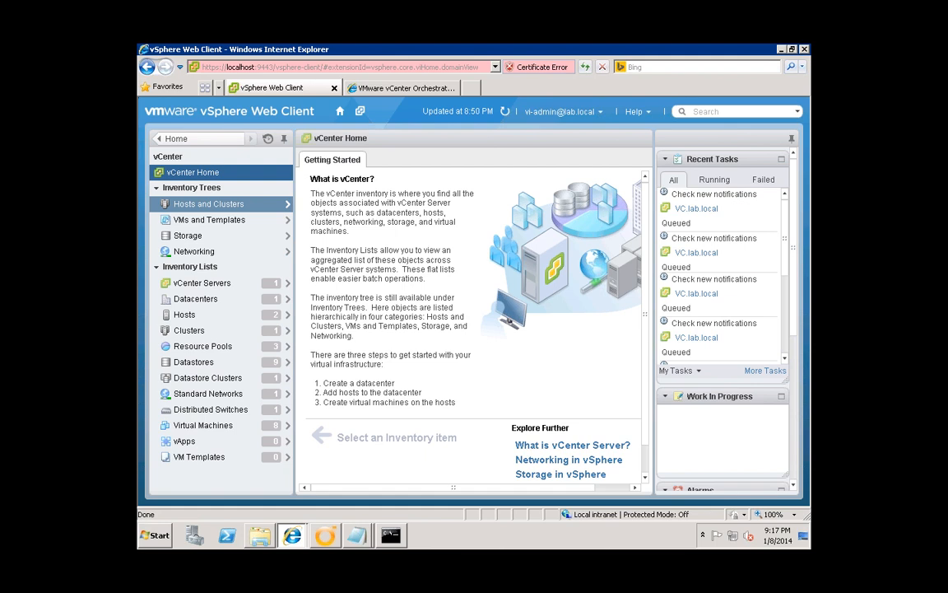
click(243, 208)
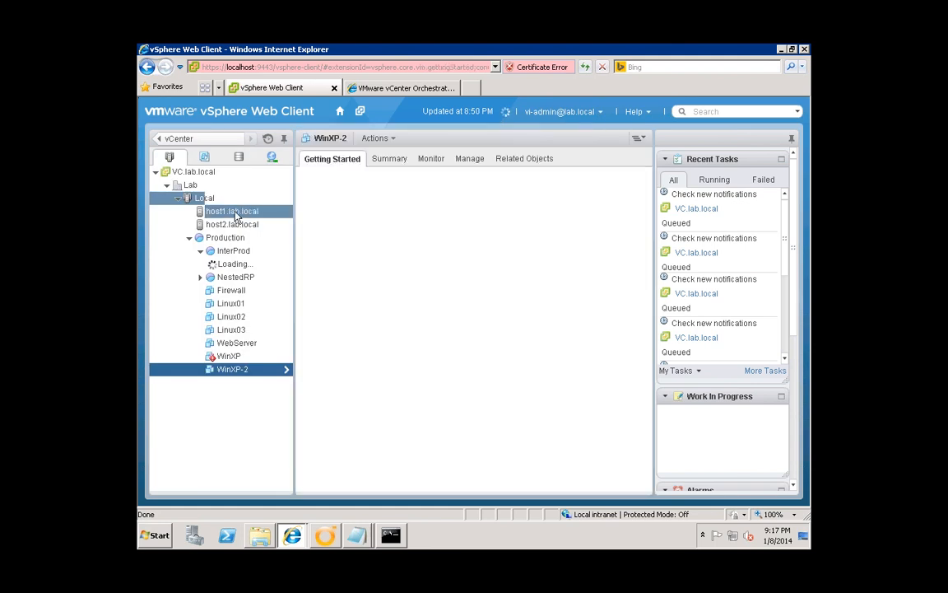
click(234, 213)
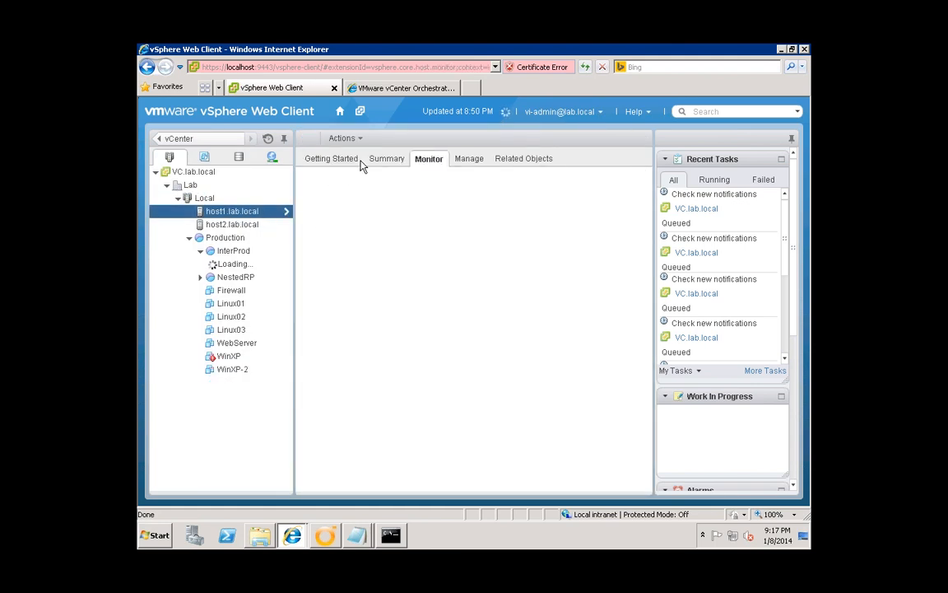
click(546, 162)
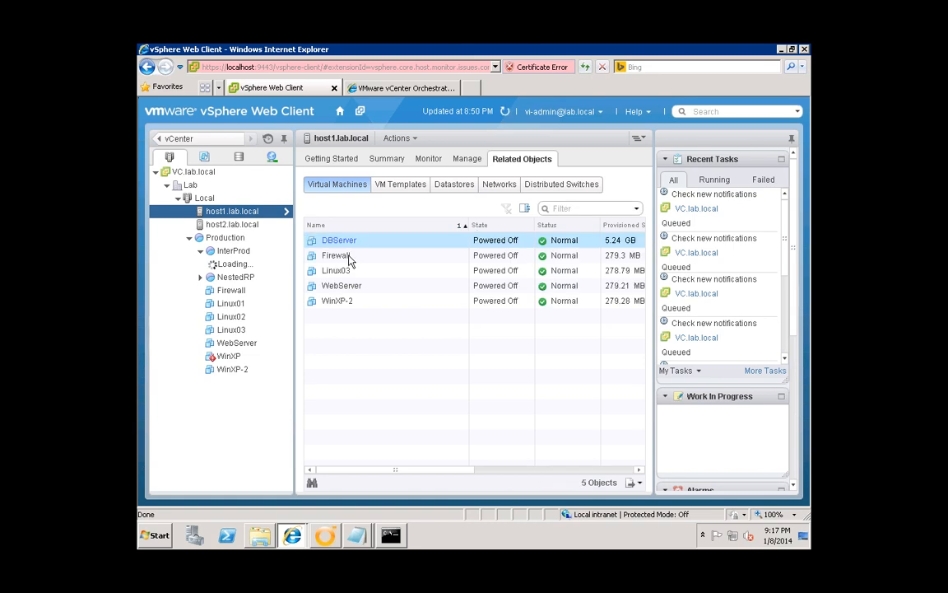
click(189, 238)
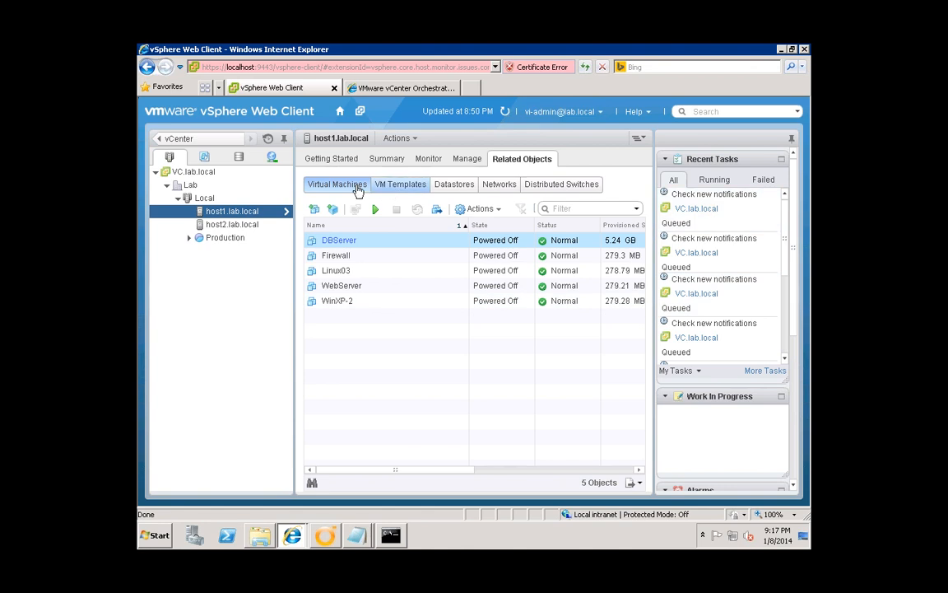
click(325, 537)
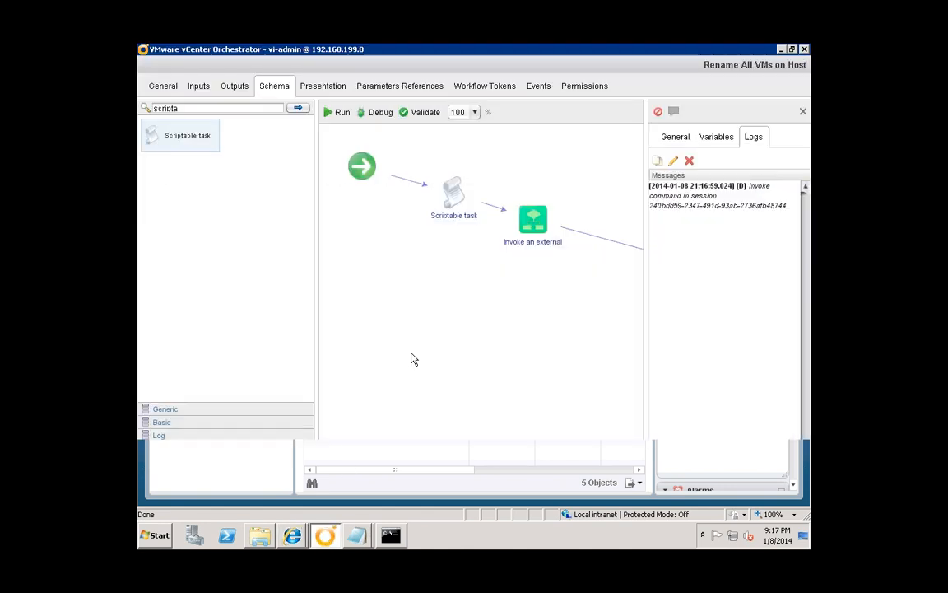
- Switch from Orchestrator to the vSphere Web Client window in Internet Explorer
click(589, 478)
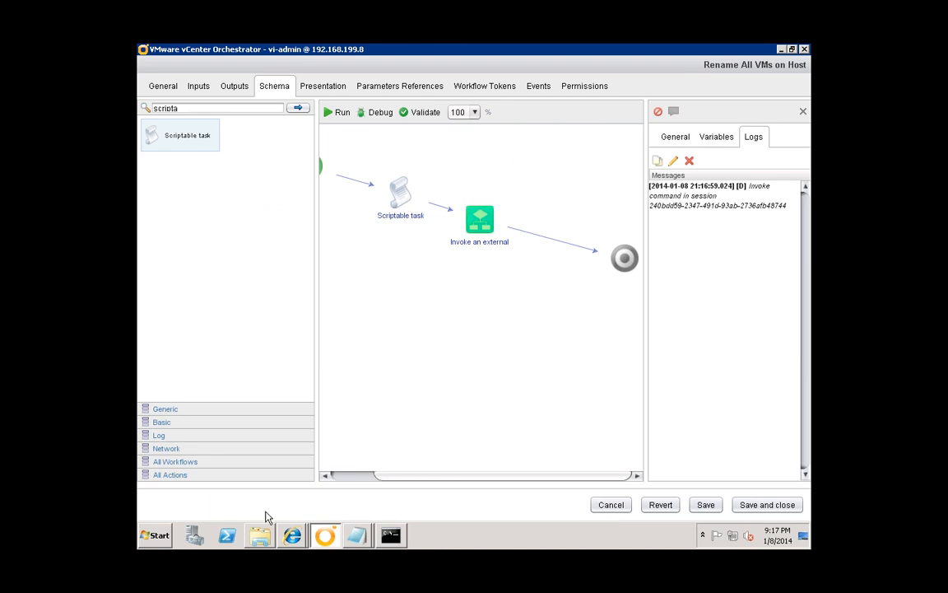
click(292, 535)
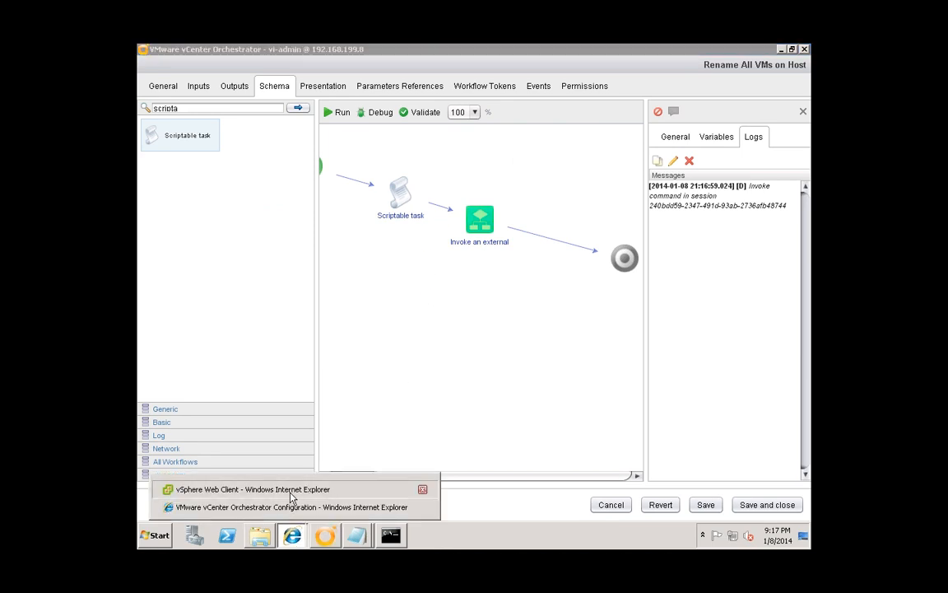
click(290, 491)
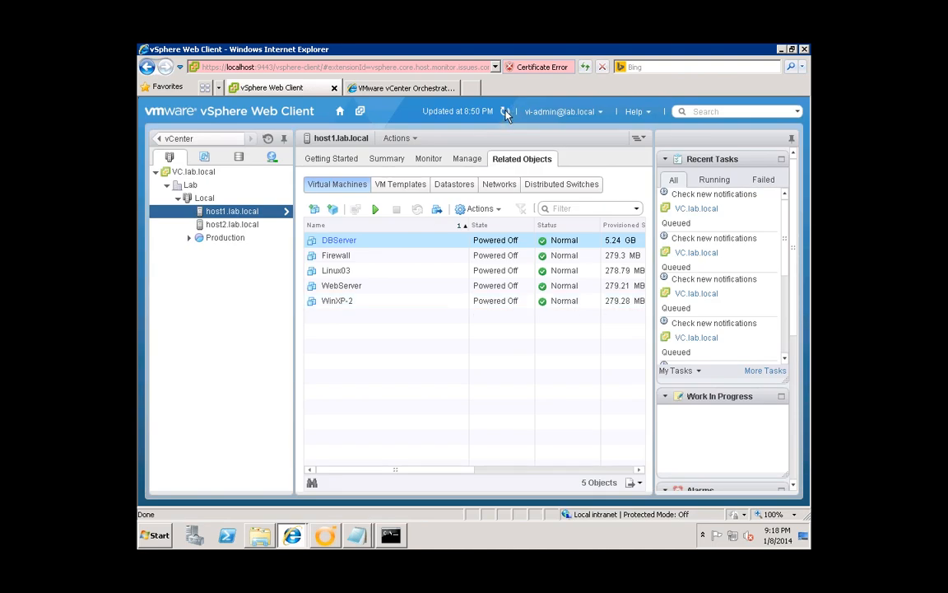
- Refresh to see host1's VMs renamed with the host1- prefix, then return to Orchestrator
click(505, 112)
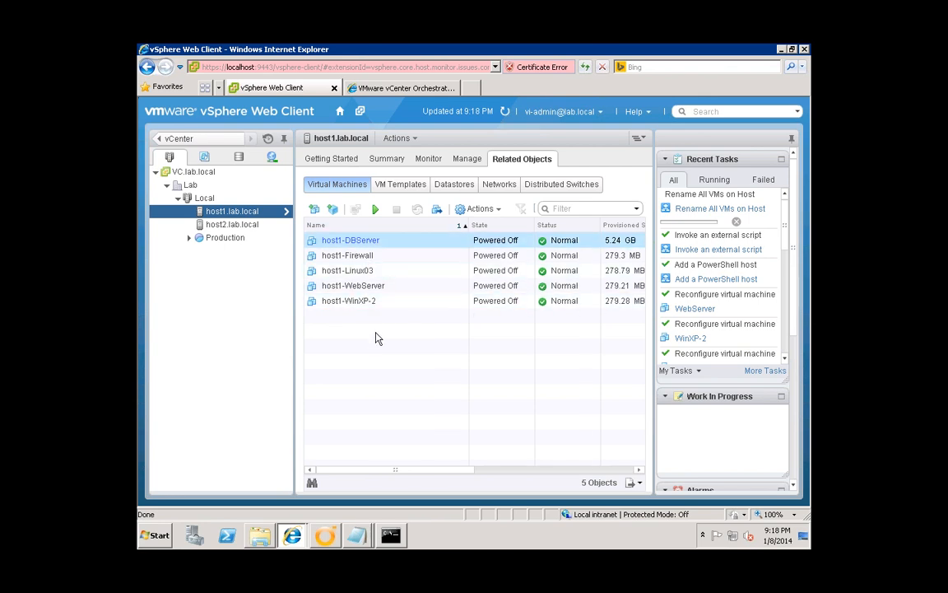
click(327, 537)
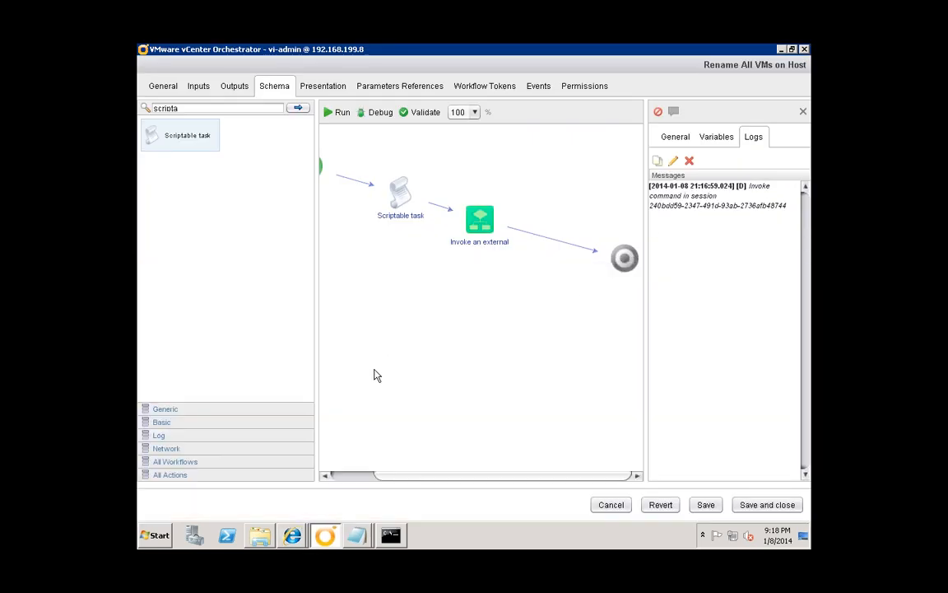
- Save and close the workflow as an increased version, then check its completed run
click(298, 536)
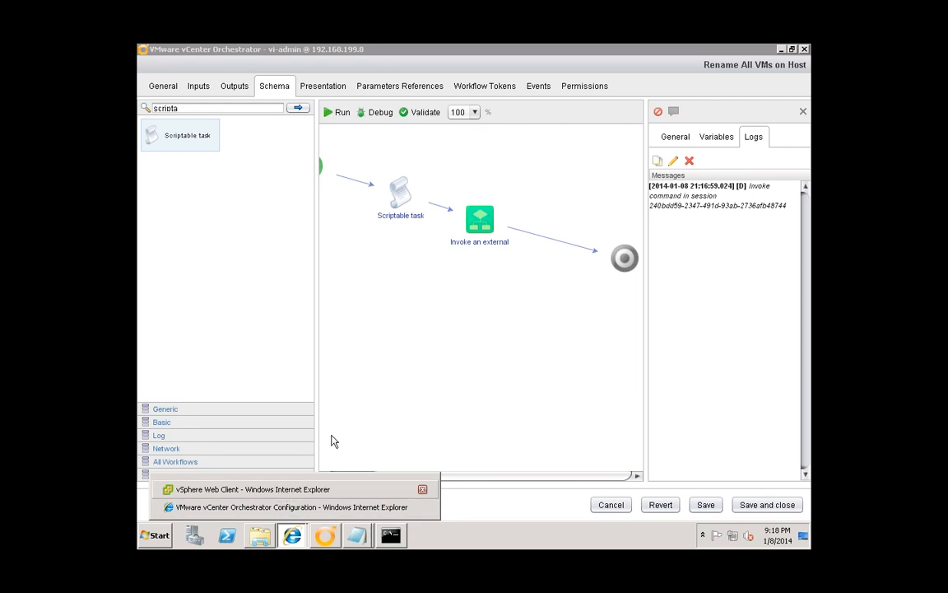
click(465, 333)
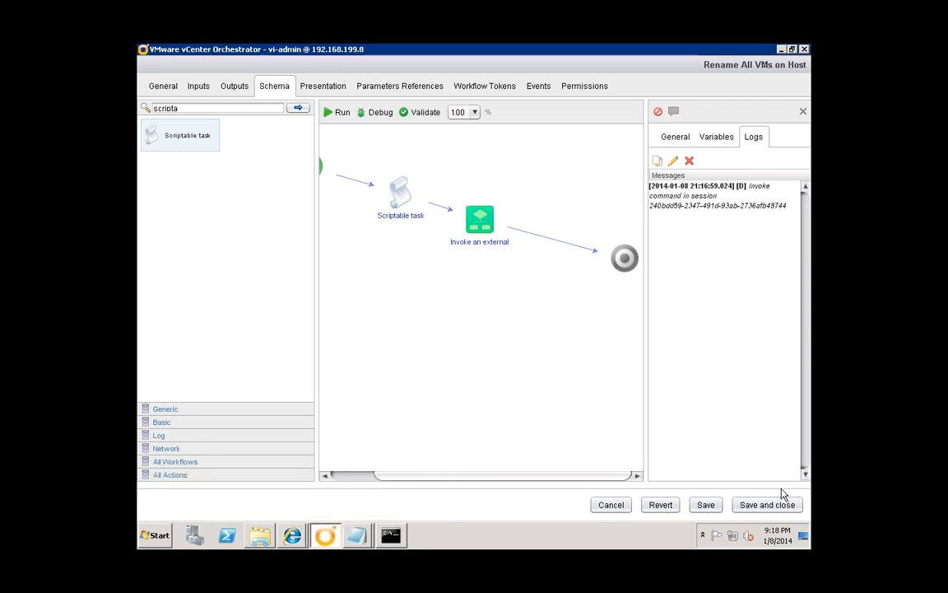
click(768, 504)
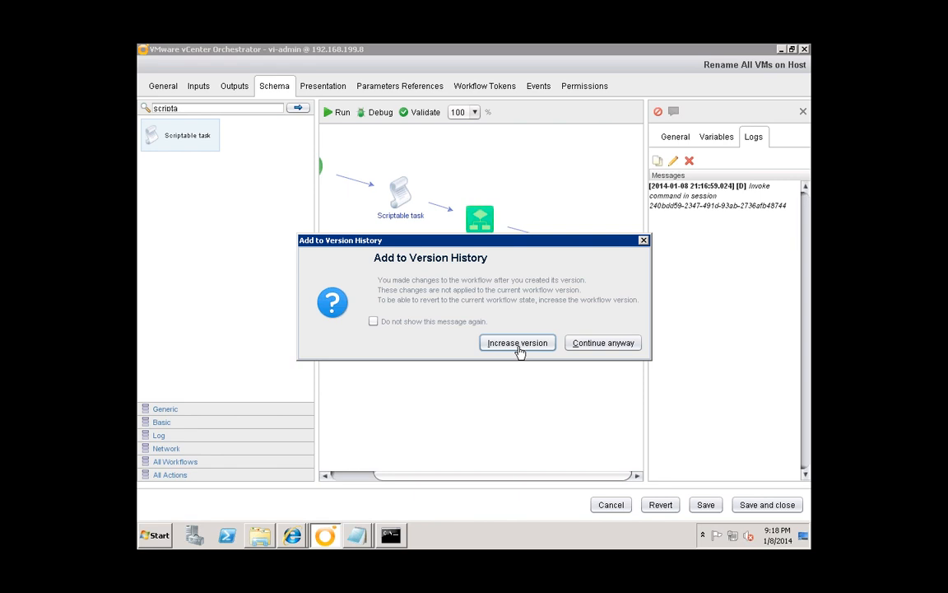
click(517, 342)
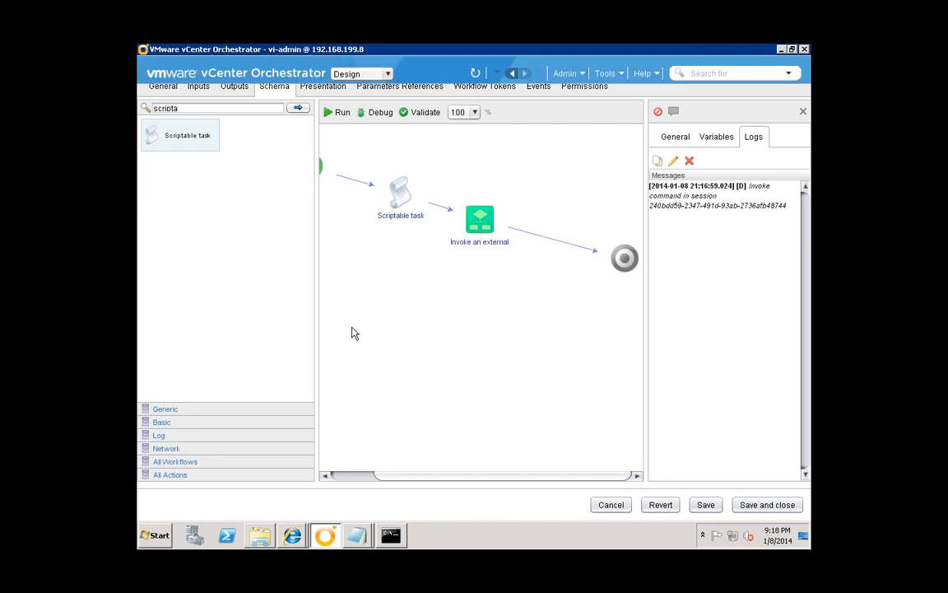
click(186, 322)
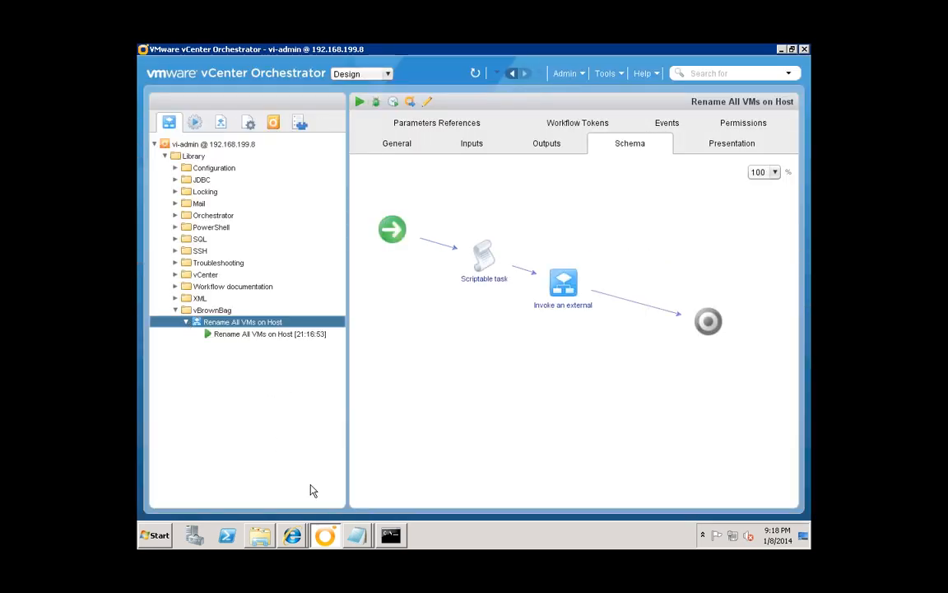
click(286, 536)
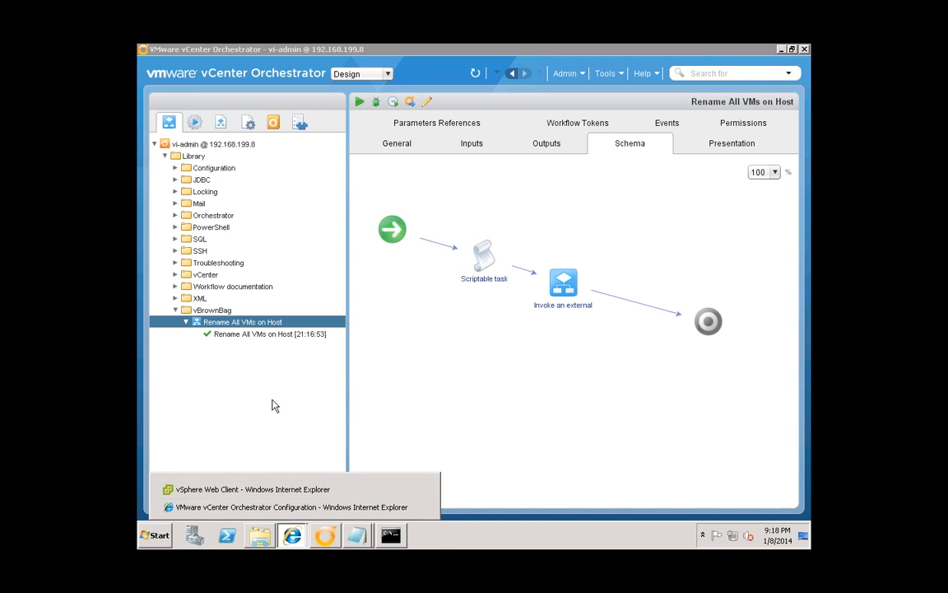
- Browse host2.lab.local's All vCenter Orchestrator Actions menu, then dismiss it and go Home
click(243, 491)
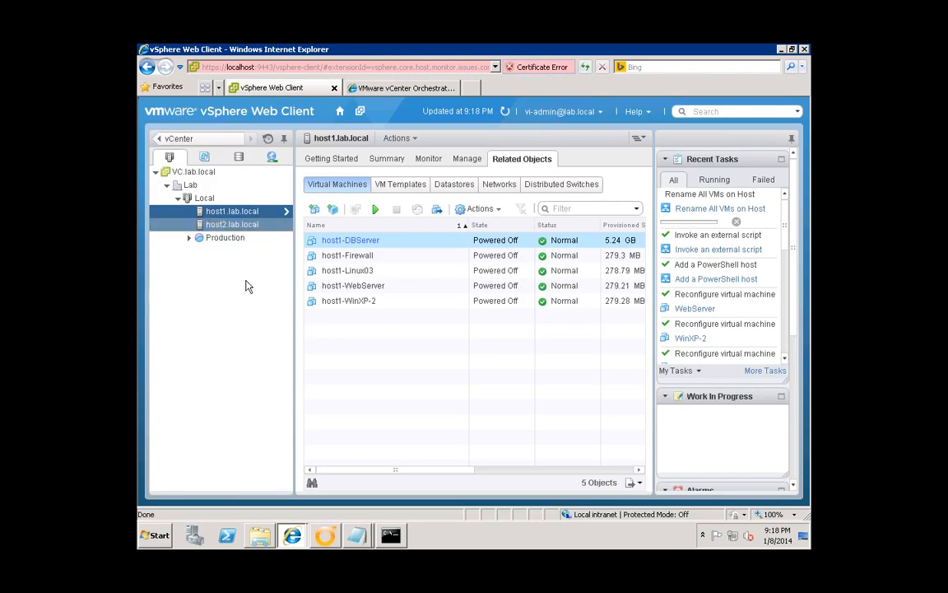
click(238, 225)
right_click(231, 227)
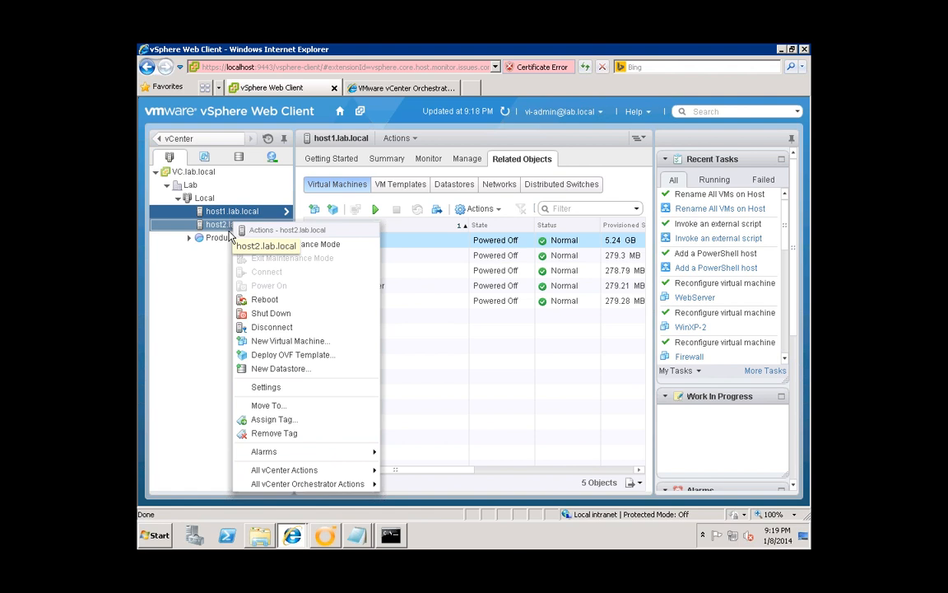
mouse_move(315, 487)
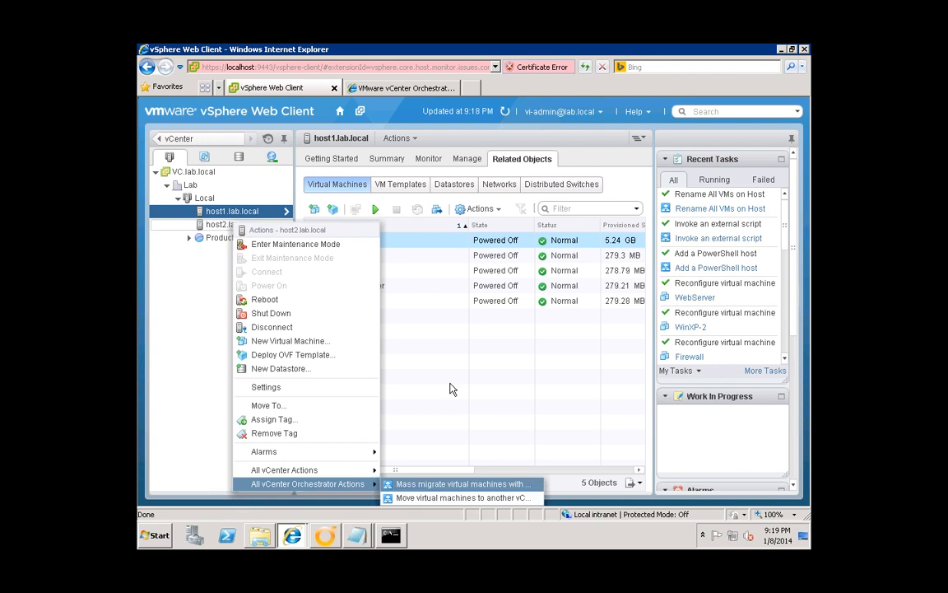
click(180, 333)
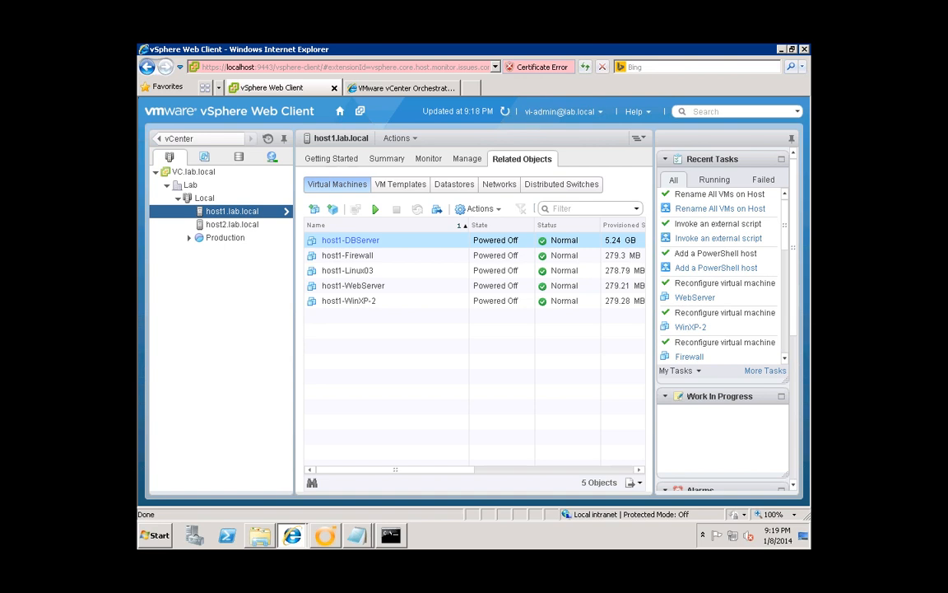
click(340, 111)
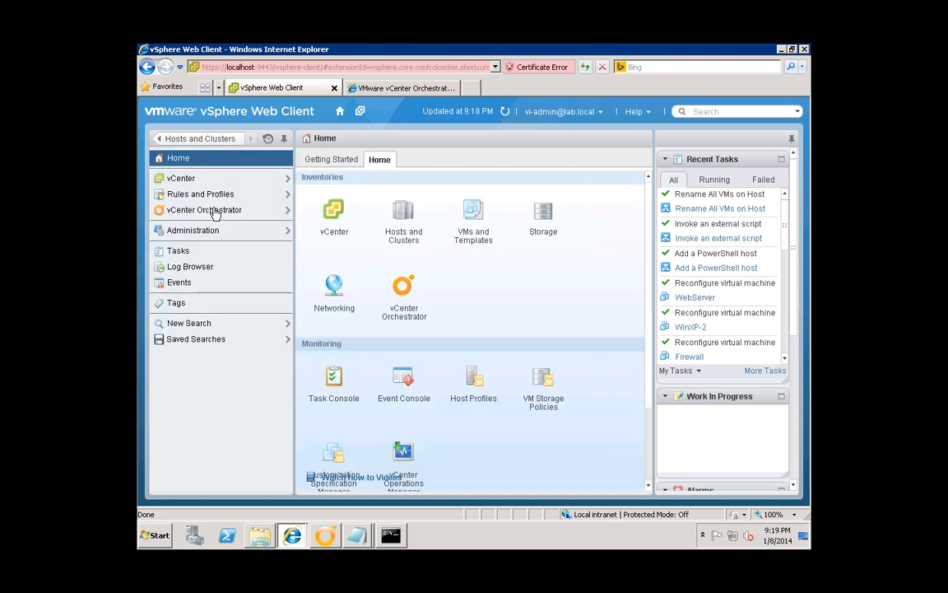
- Review the workflows already registered as Orchestrator context actions, such as the mass migrate entry
click(214, 211)
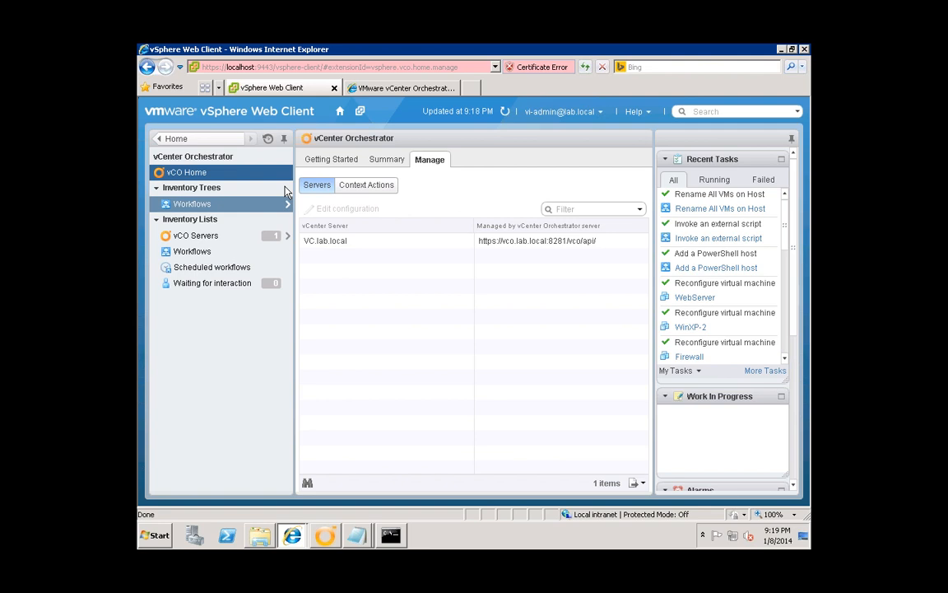
click(368, 188)
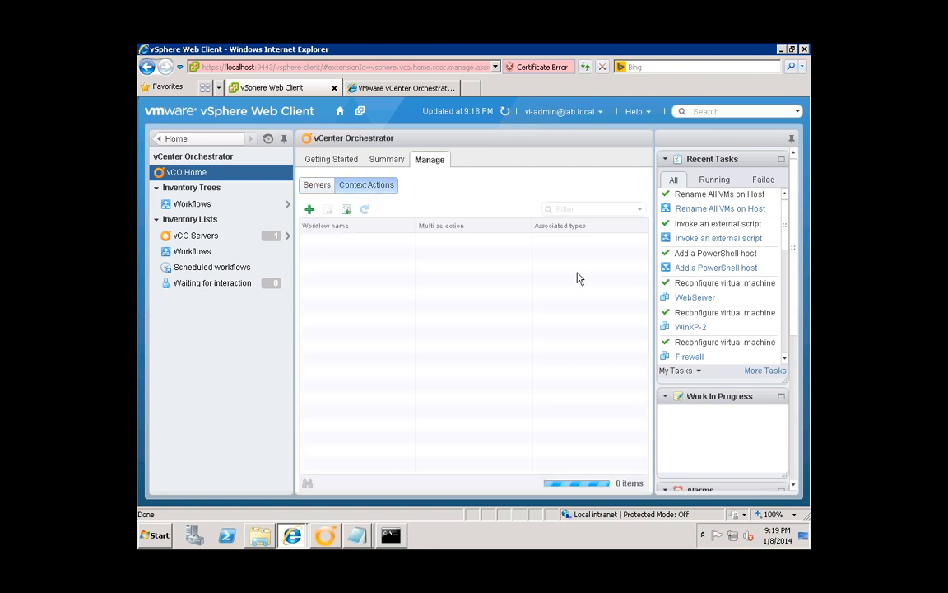
click(557, 364)
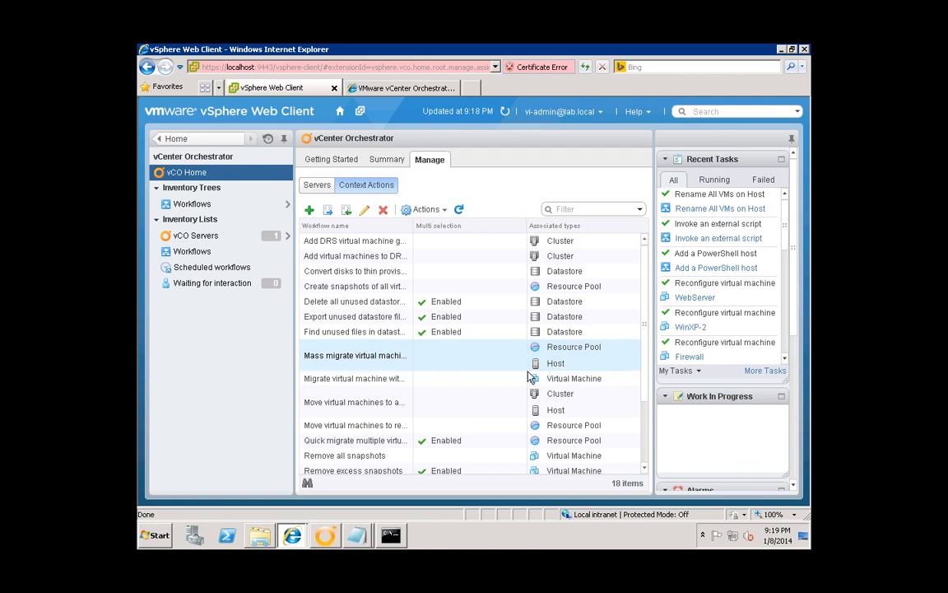
click(335, 367)
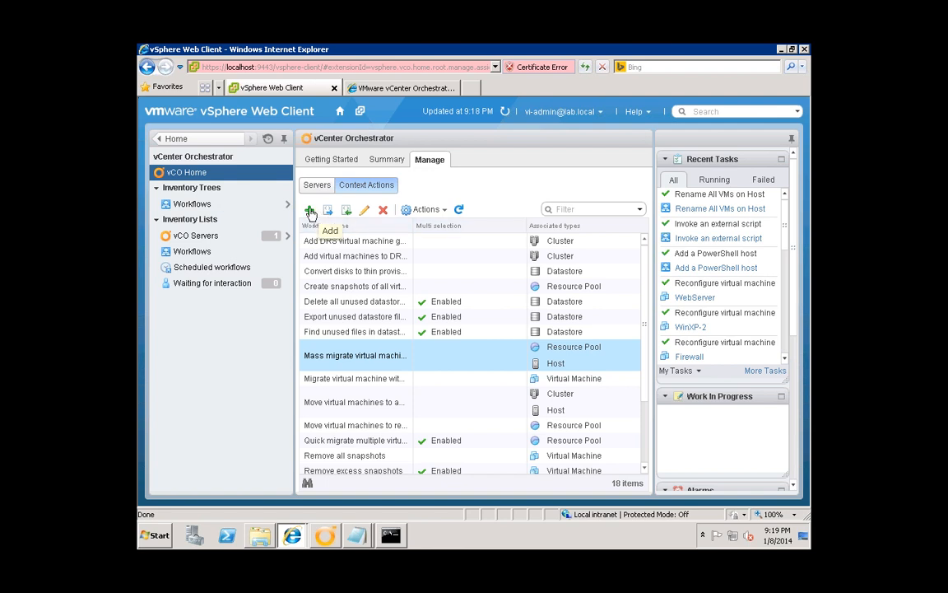
- Add Library > vBrownBag > Rename All VMs on Host as a context action available for Host
click(310, 213)
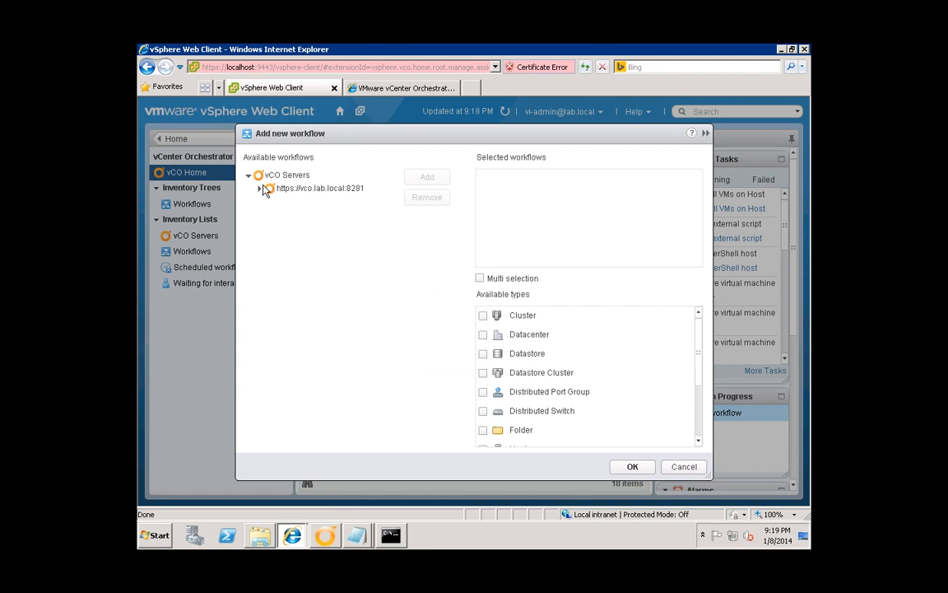
click(260, 188)
click(271, 206)
click(270, 203)
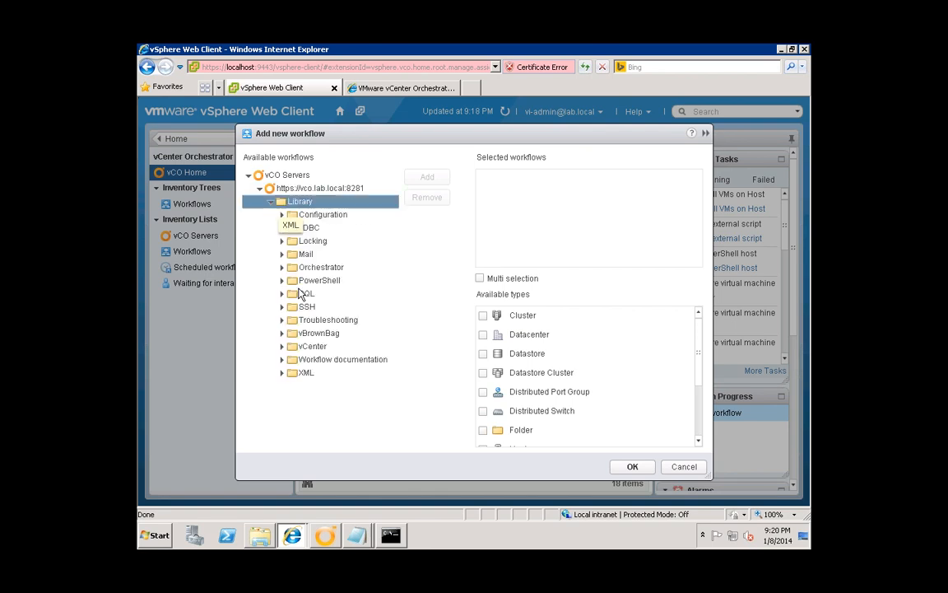
click(283, 333)
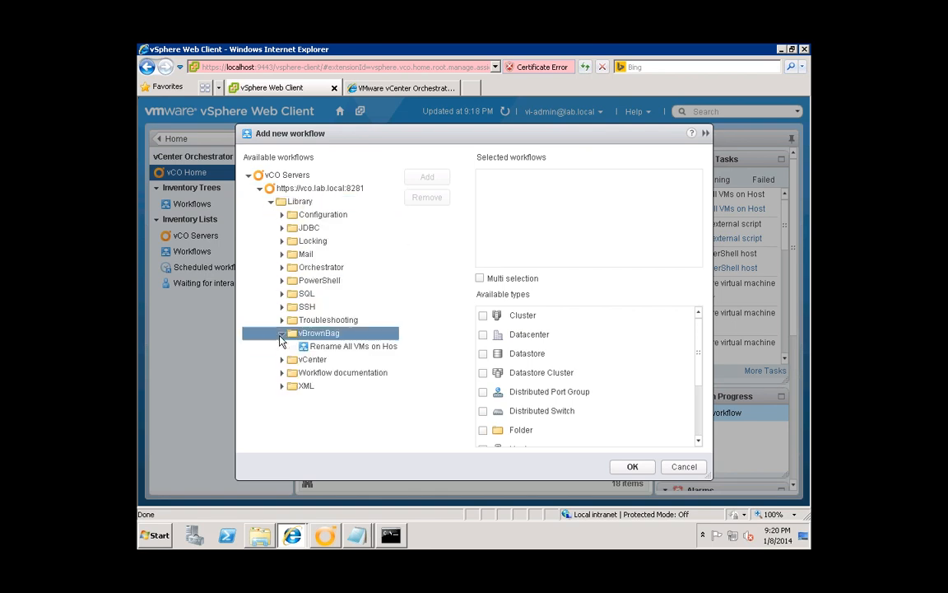
click(338, 349)
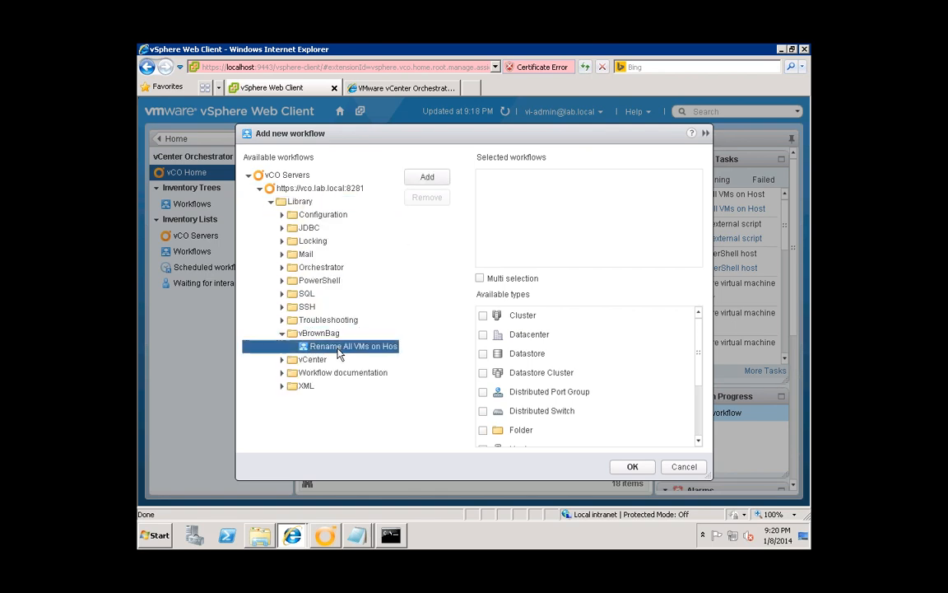
click(430, 178)
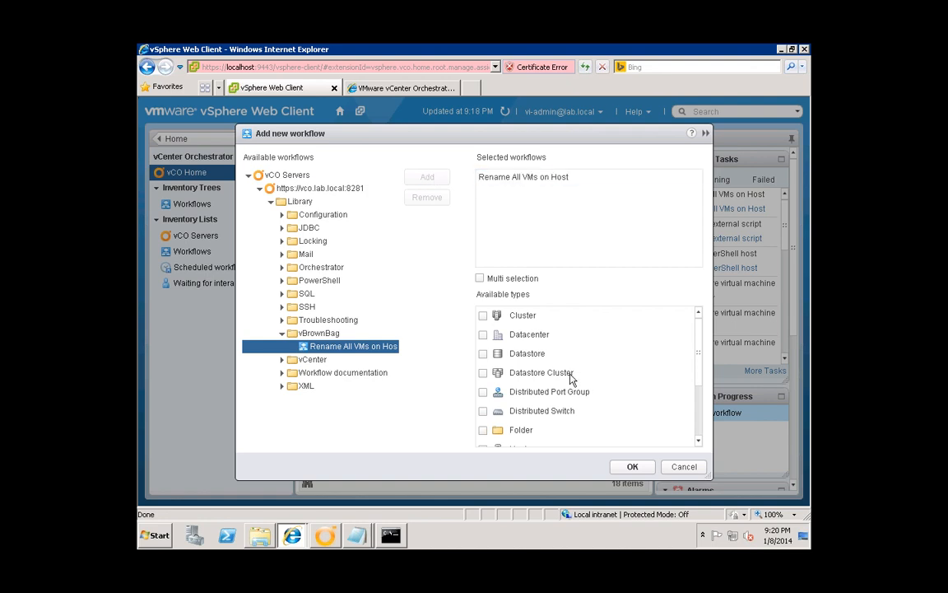
drag(700, 352, 700, 377)
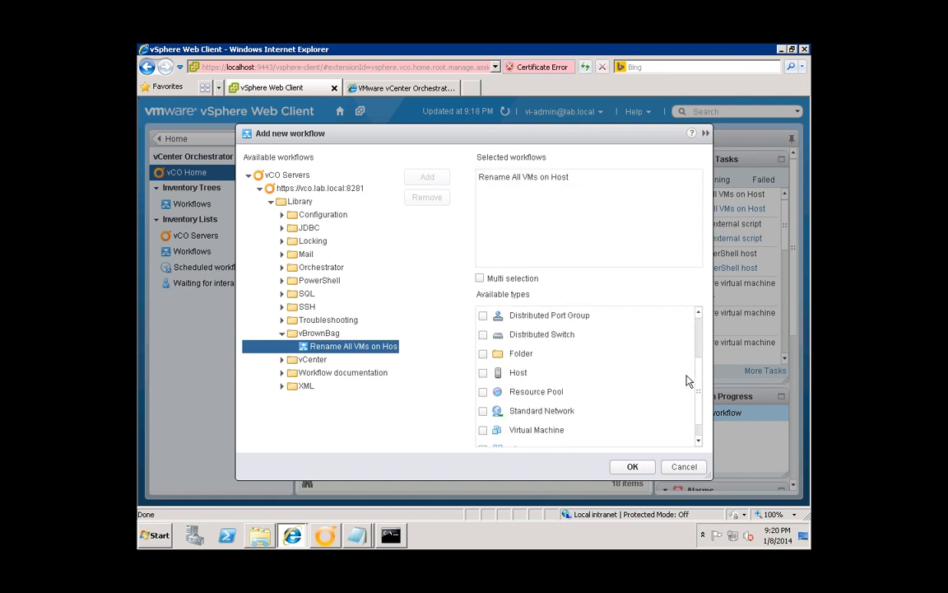
click(483, 374)
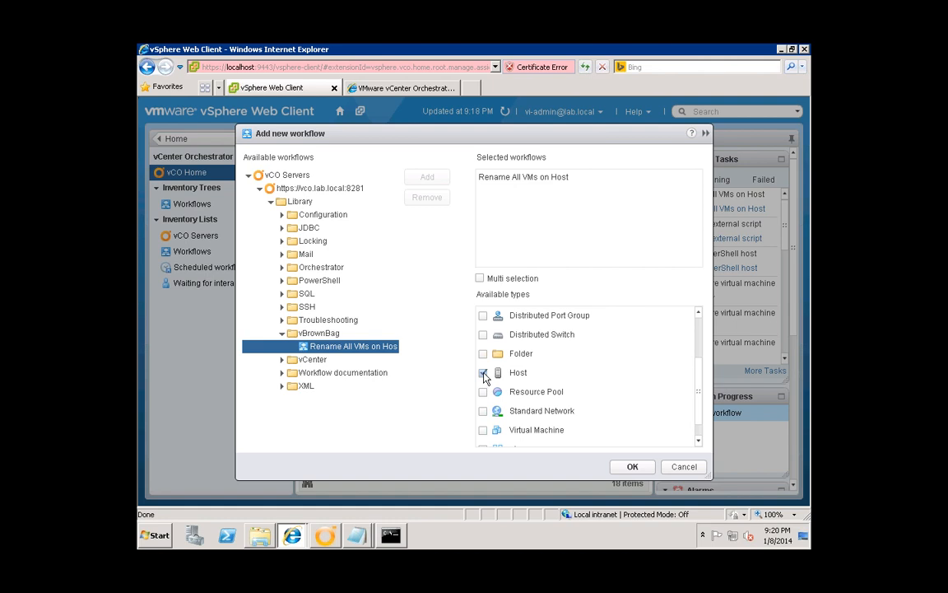
click(633, 467)
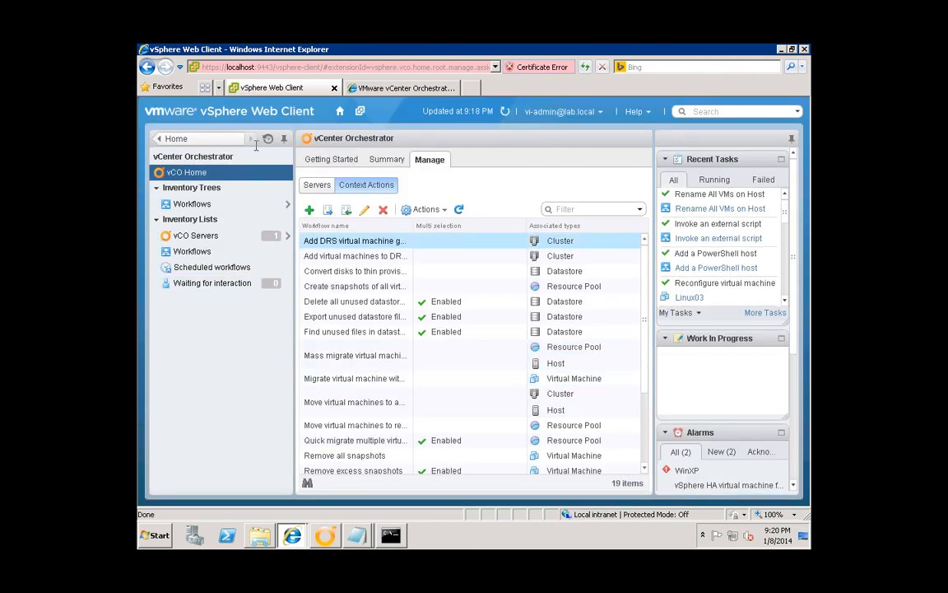
- Run Rename All VMs on Host on host2.lab.local from its All vCenter Orchestrator Actions menu
click(175, 138)
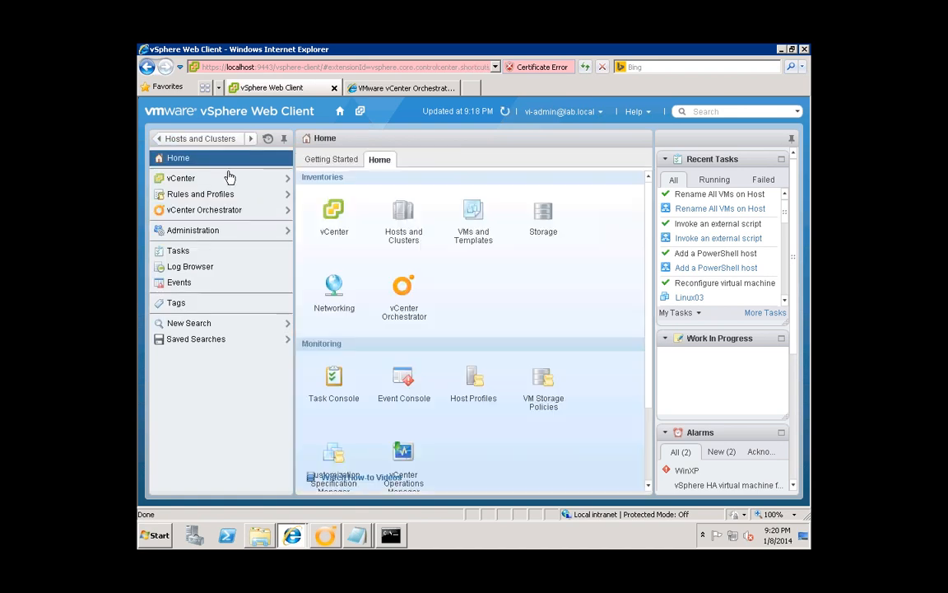
click(198, 180)
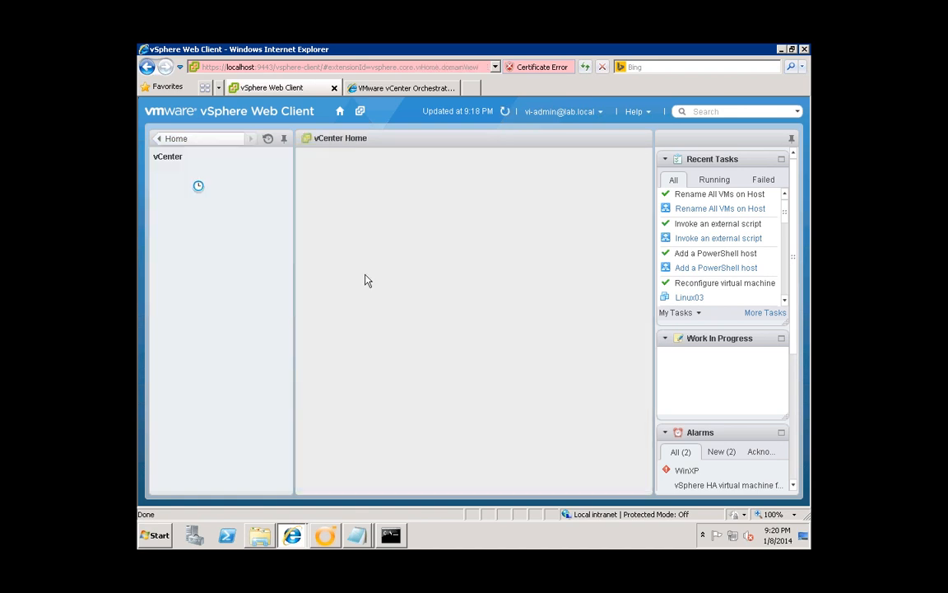
click(210, 203)
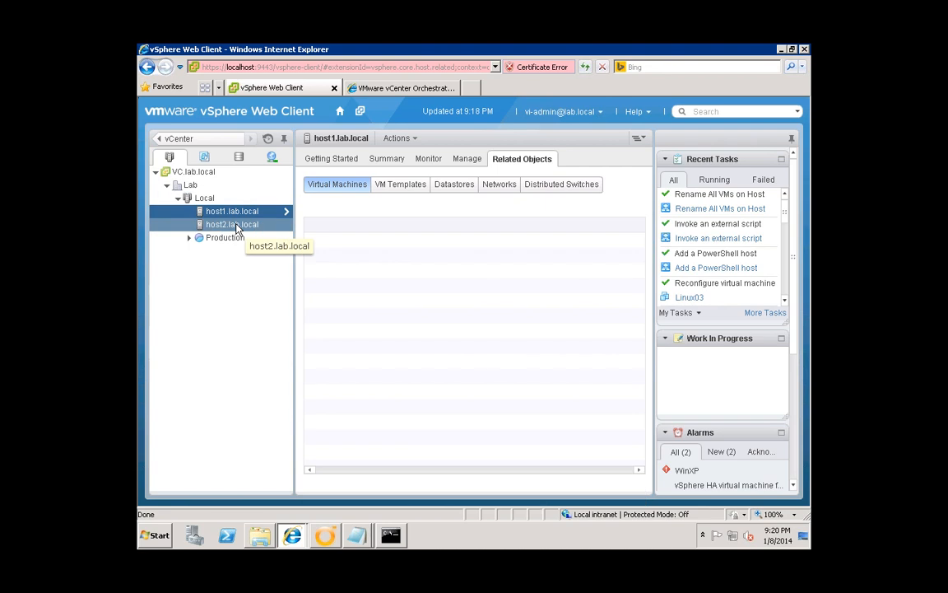
right_click(236, 227)
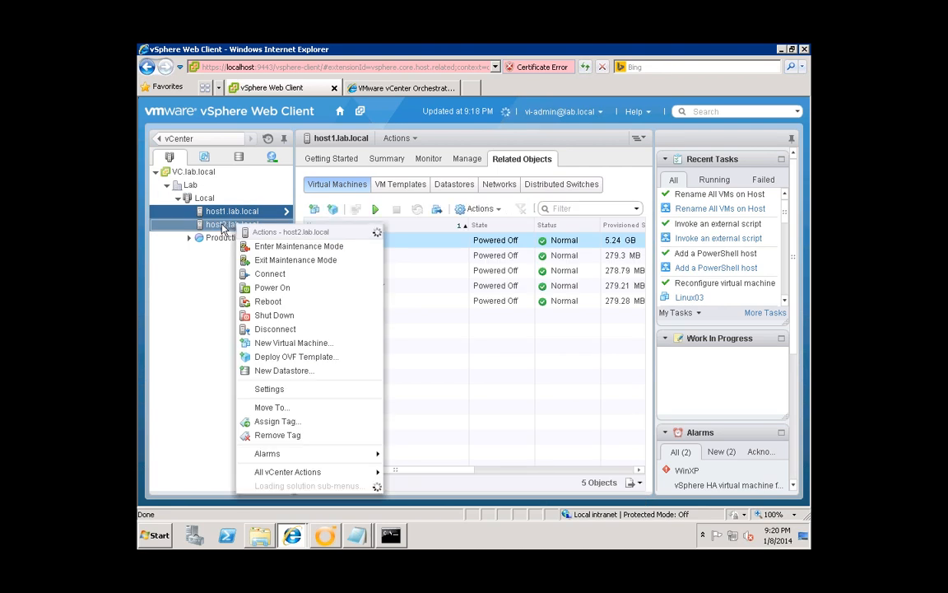
mouse_move(333, 451)
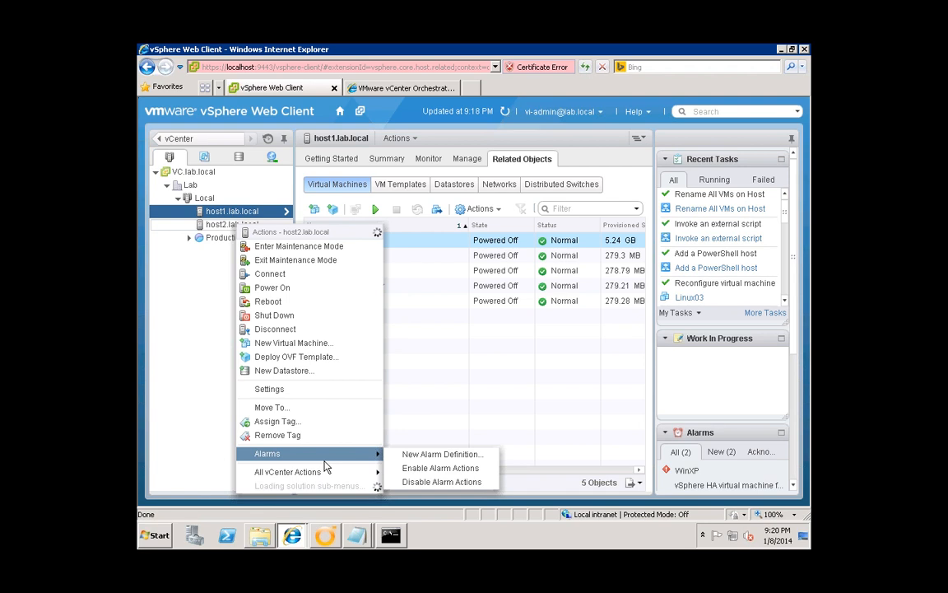
mouse_move(338, 478)
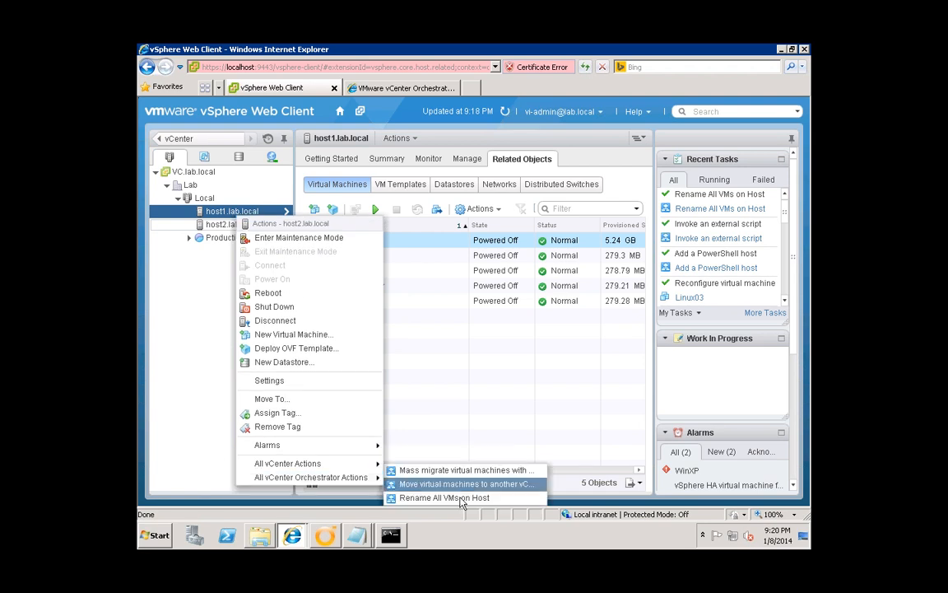
click(505, 504)
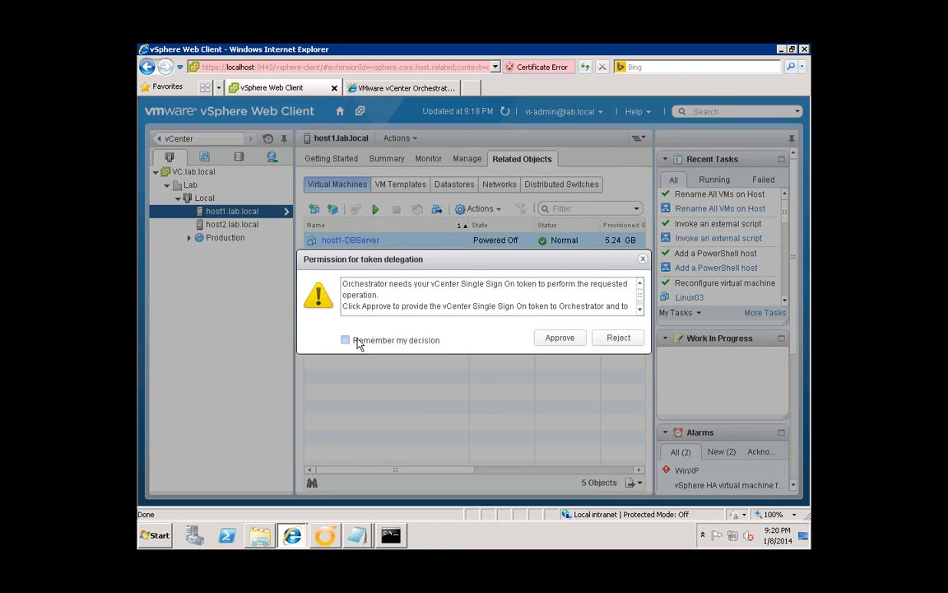
- Approve giving the sign-on token to Orchestrator, remembering the decision
click(357, 341)
drag(386, 283, 366, 287)
drag(365, 287, 486, 306)
click(471, 301)
drag(407, 306, 518, 306)
click(565, 340)
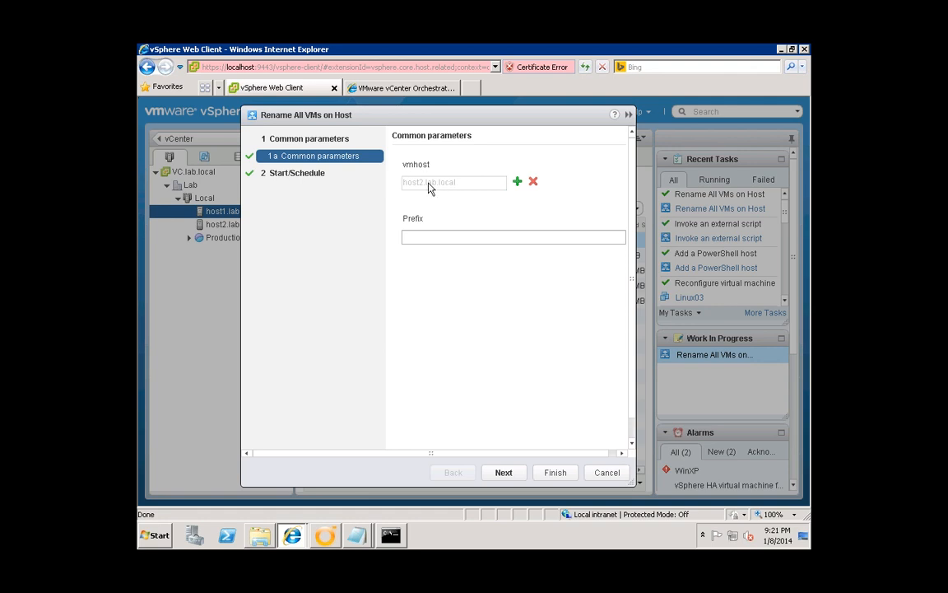
- Run the workflow now with prefix host2-, then view host2.lab.local's virtual machines
click(438, 237)
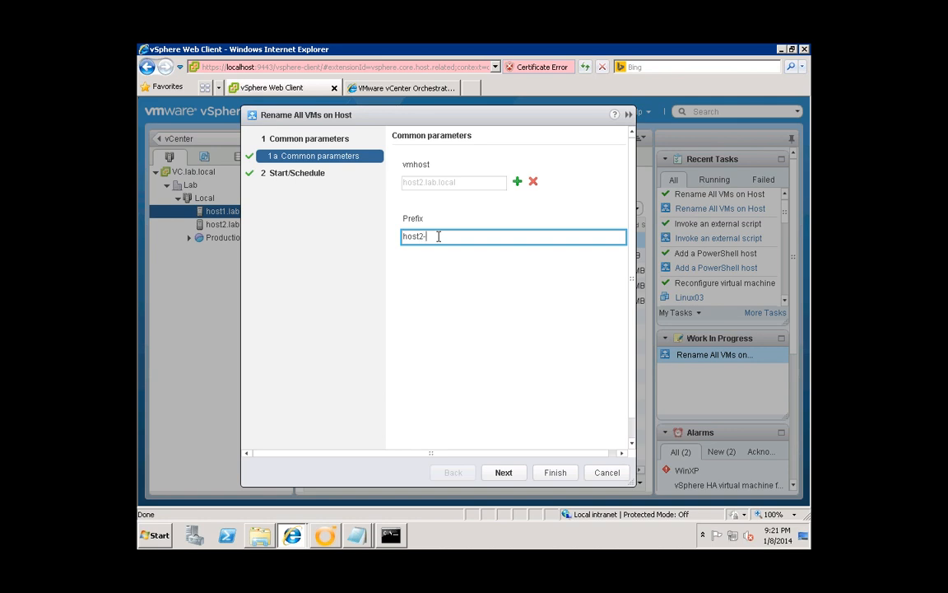
click(504, 472)
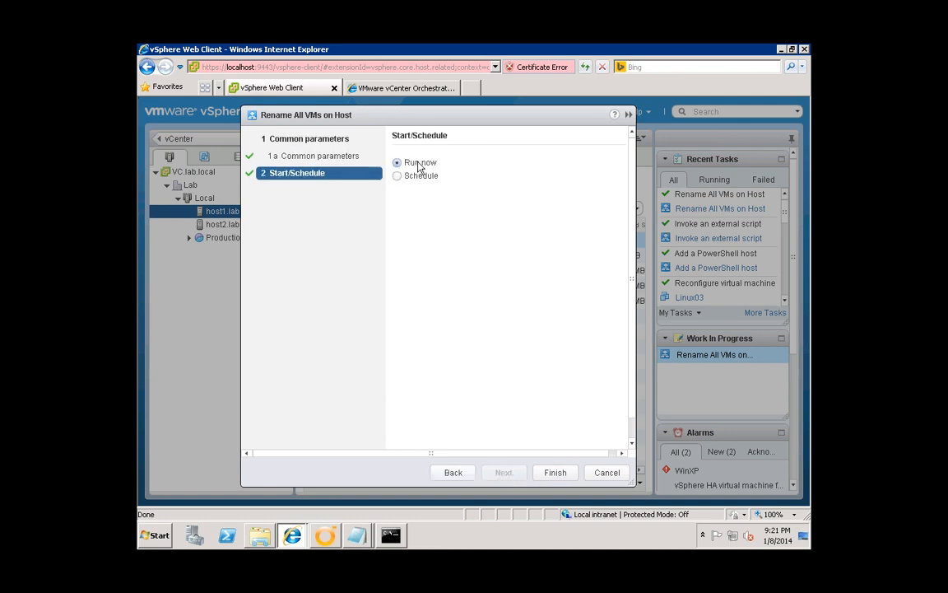
click(397, 176)
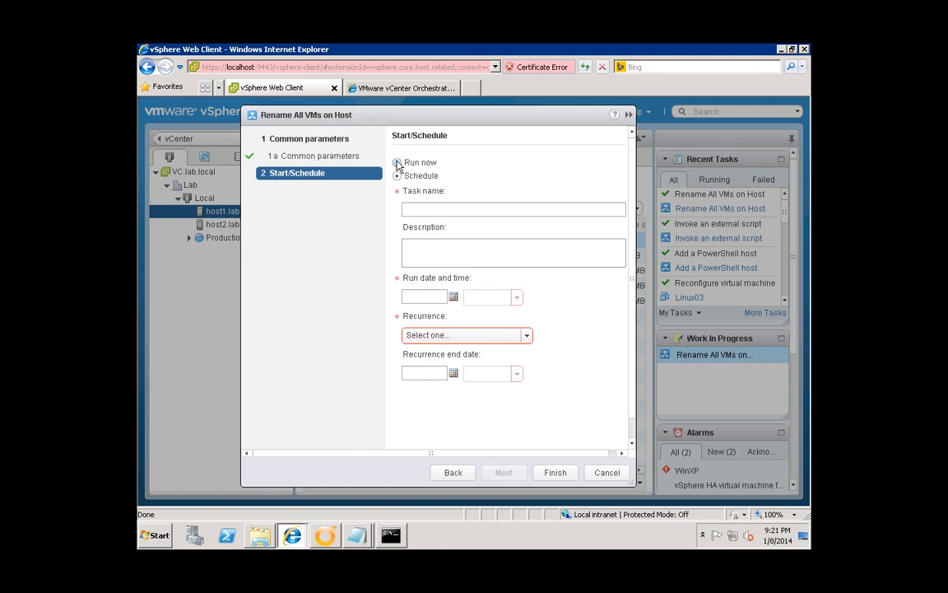
click(397, 162)
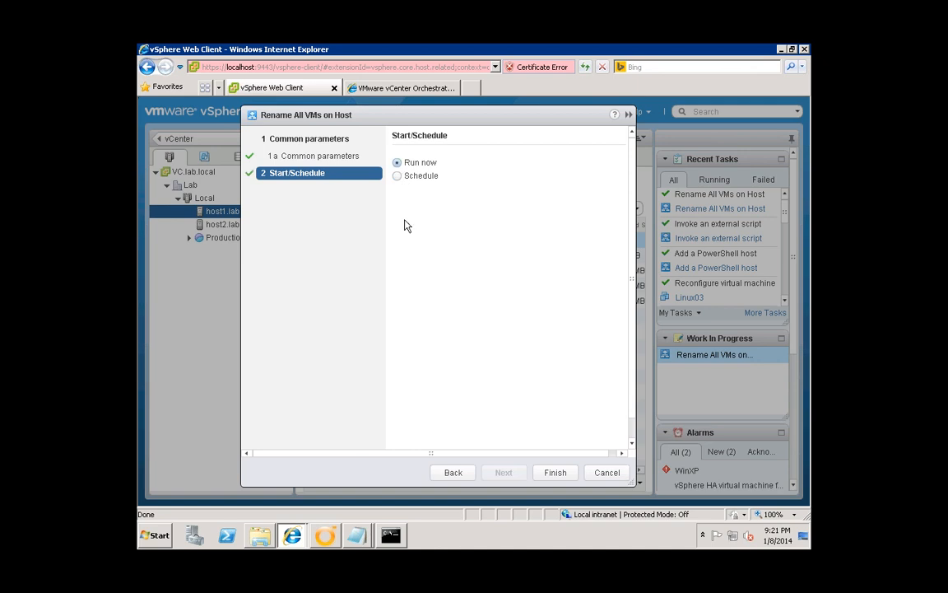
click(553, 473)
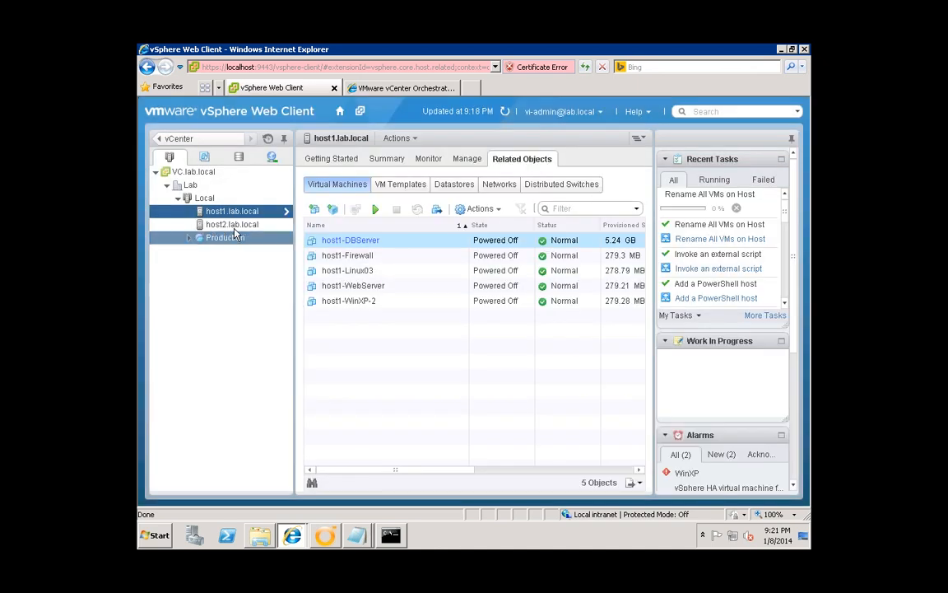
click(235, 226)
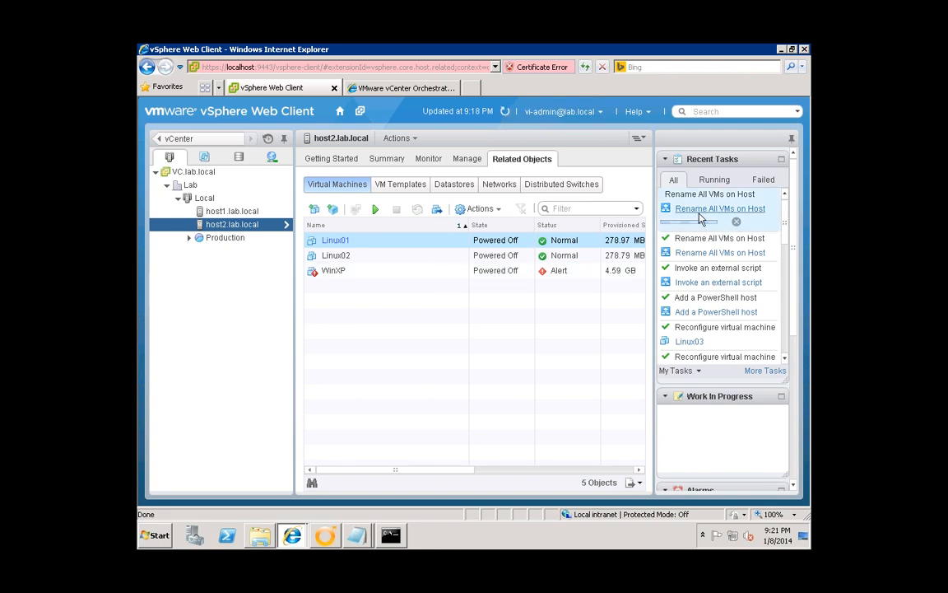
click(326, 537)
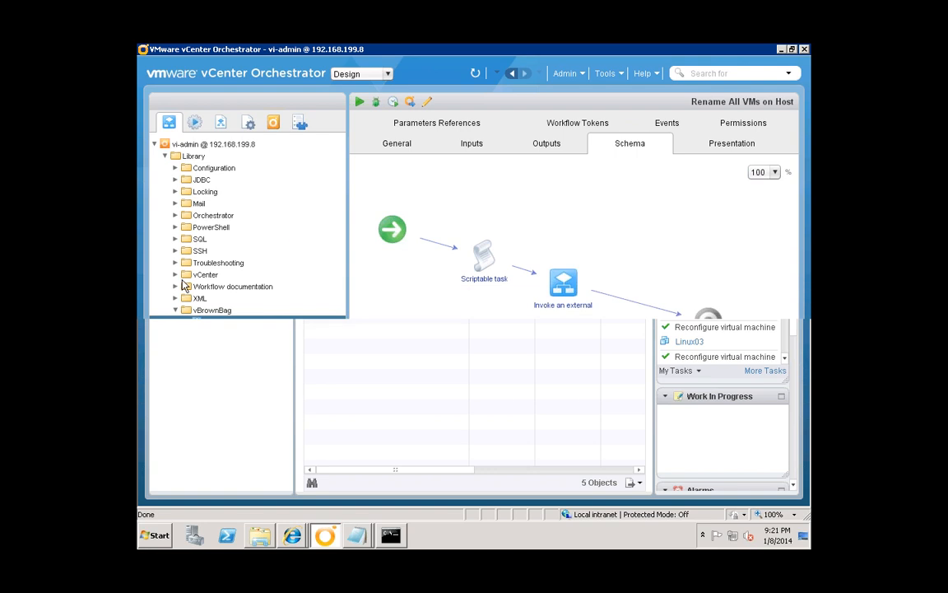
click(233, 347)
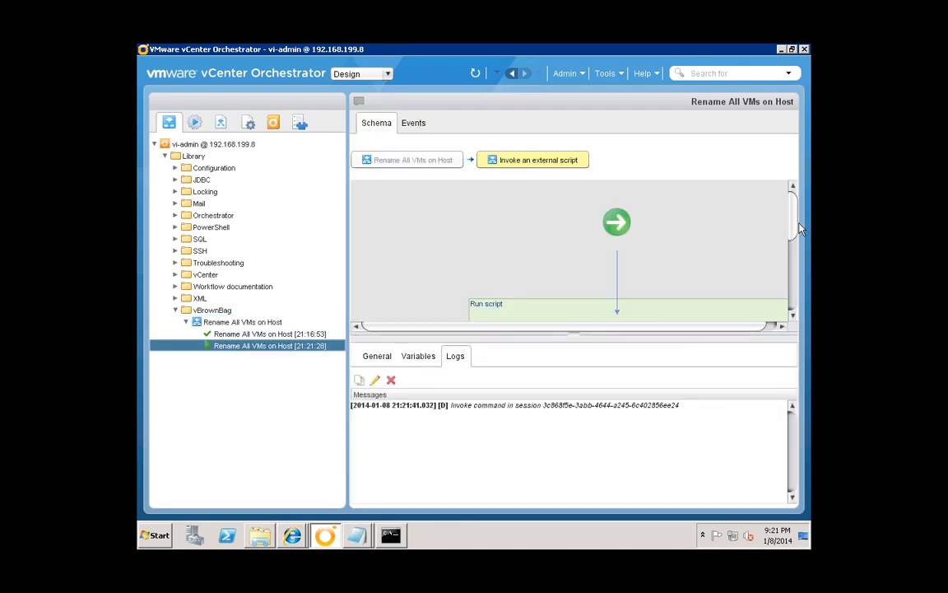
mouse_move(794, 245)
mouse_down()
mouse_move(796, 263)
mouse_move(797, 231)
mouse_up()
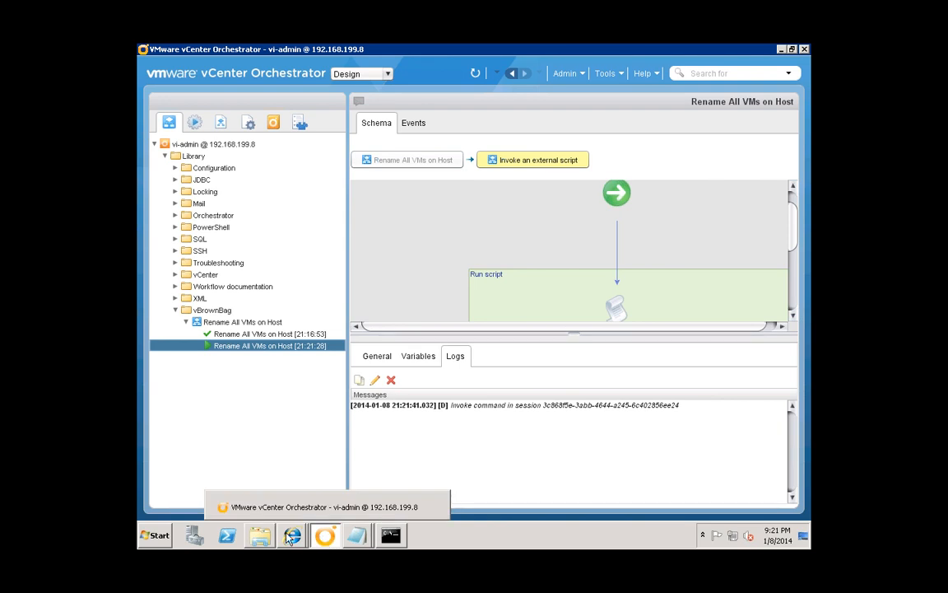
mouse_move(291, 537)
click(256, 489)
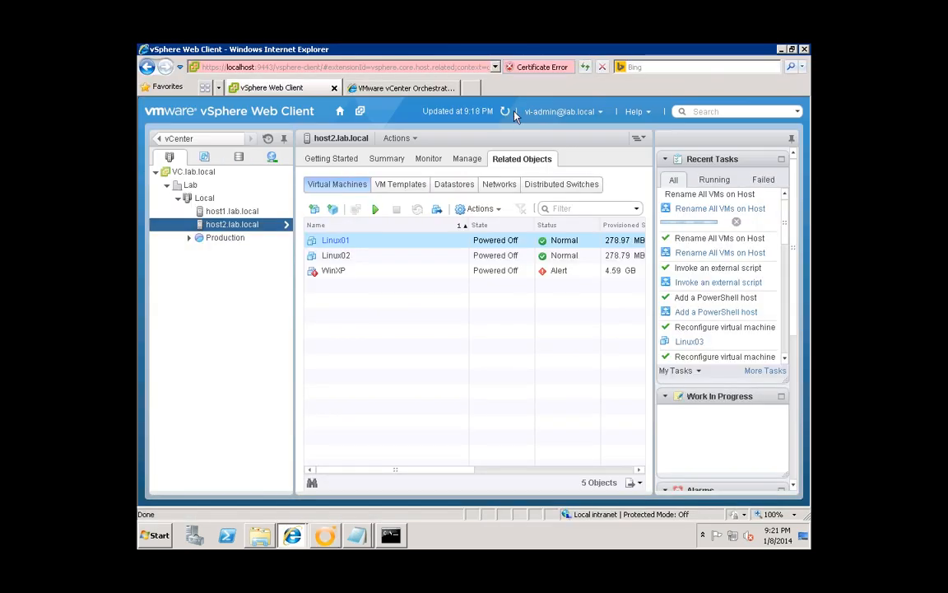
- Refresh host2's VM list until it shows host2-Linux01, host2-Linux02 and host2-WinXP
click(504, 116)
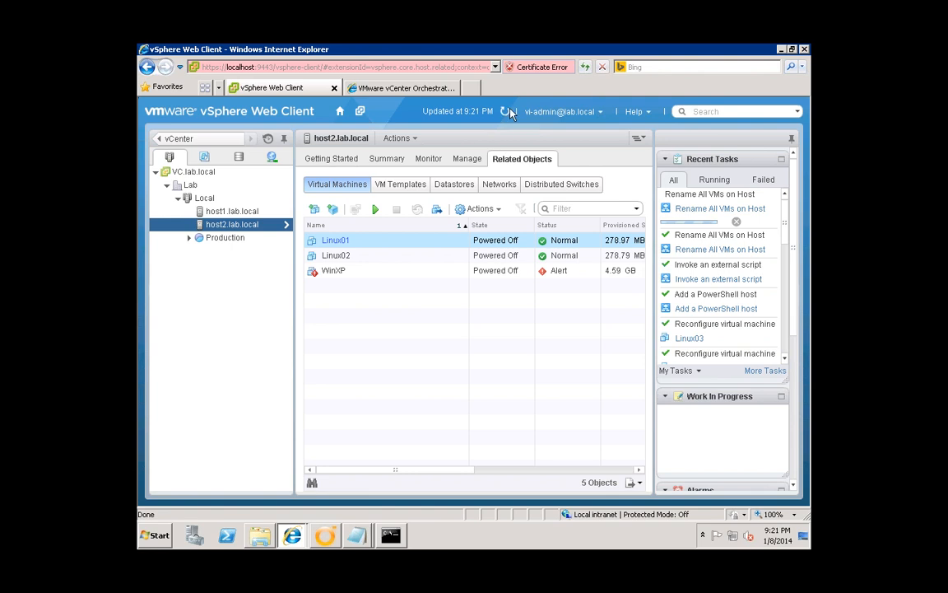
click(507, 114)
click(505, 113)
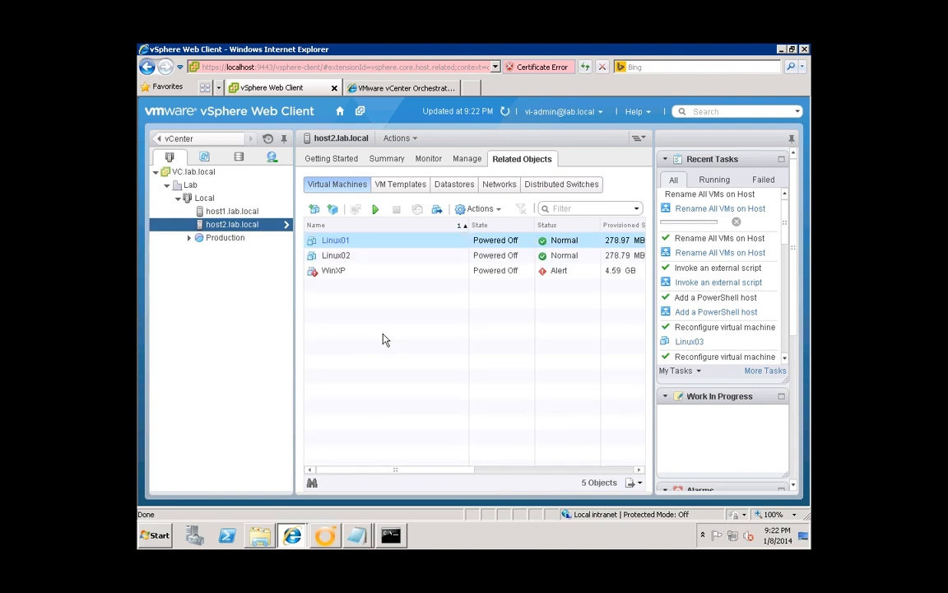
mouse_move(327, 539)
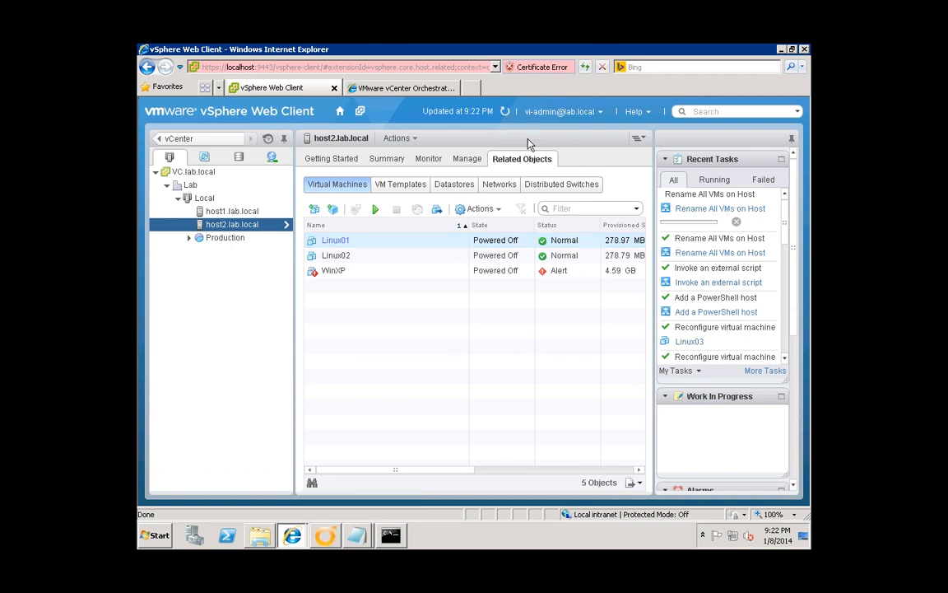
click(504, 112)
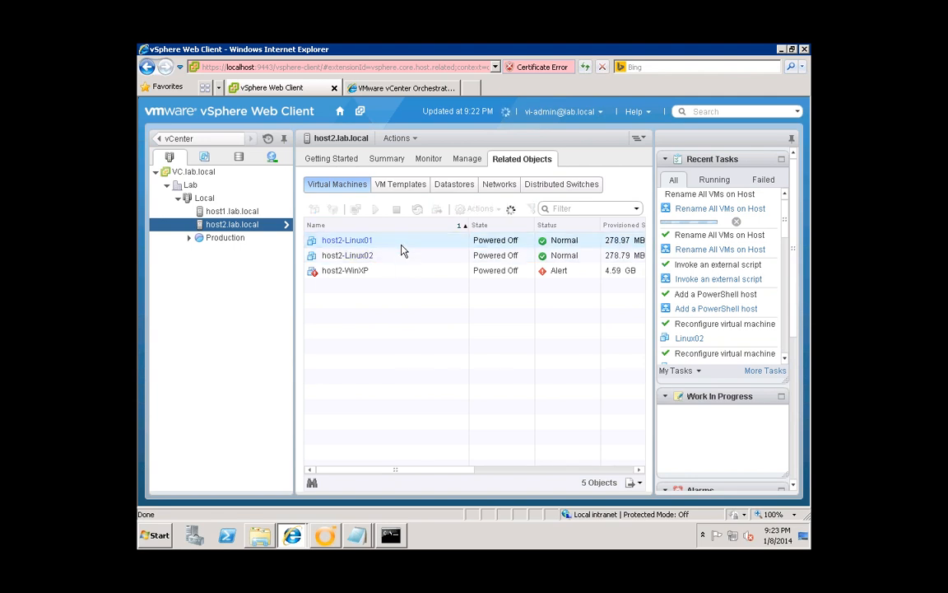
click(393, 260)
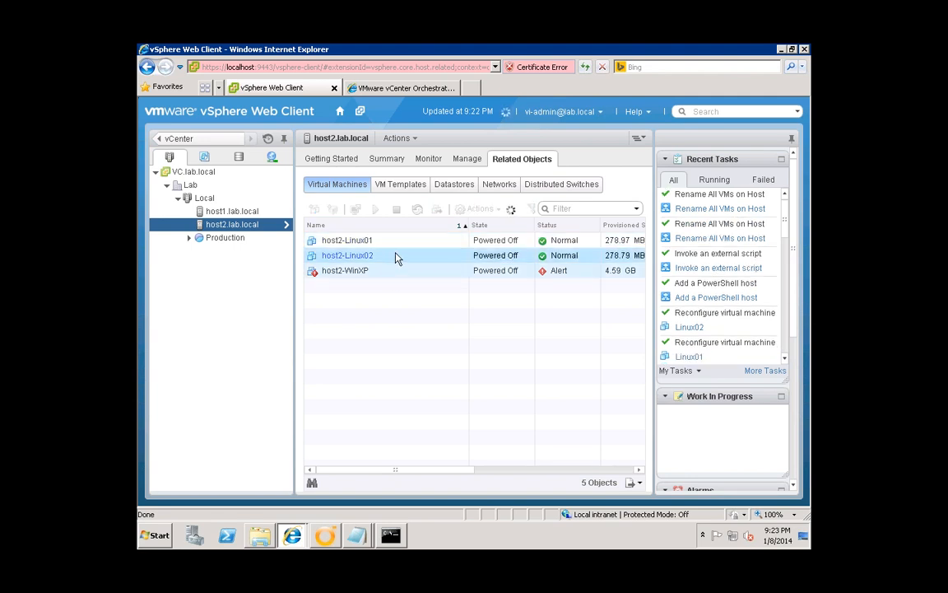
click(396, 245)
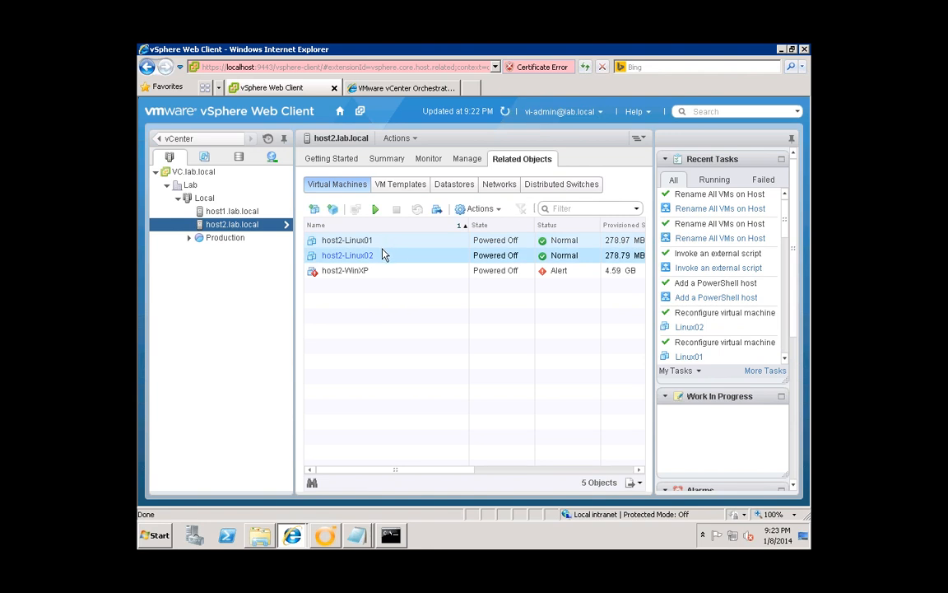
click(384, 255)
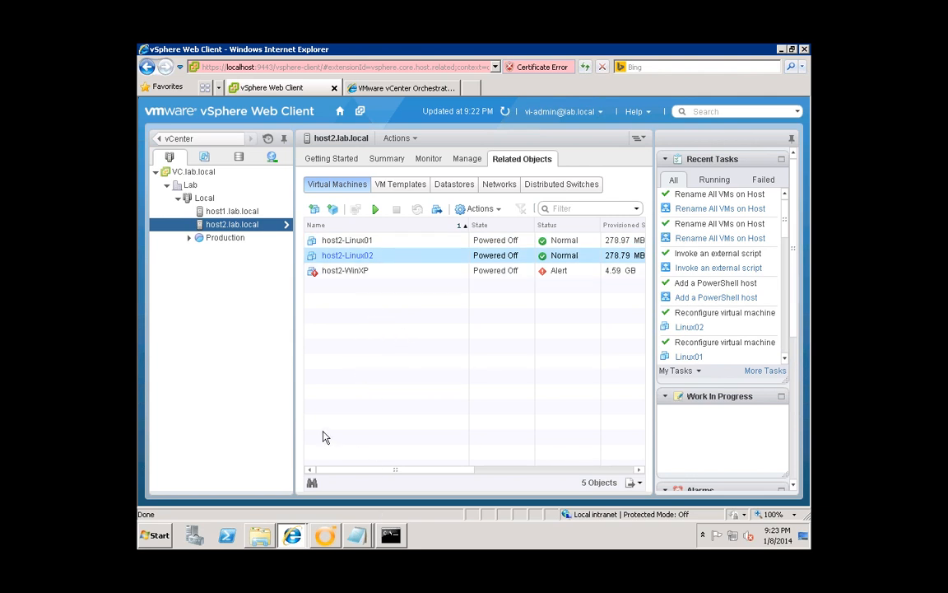
click(428, 241)
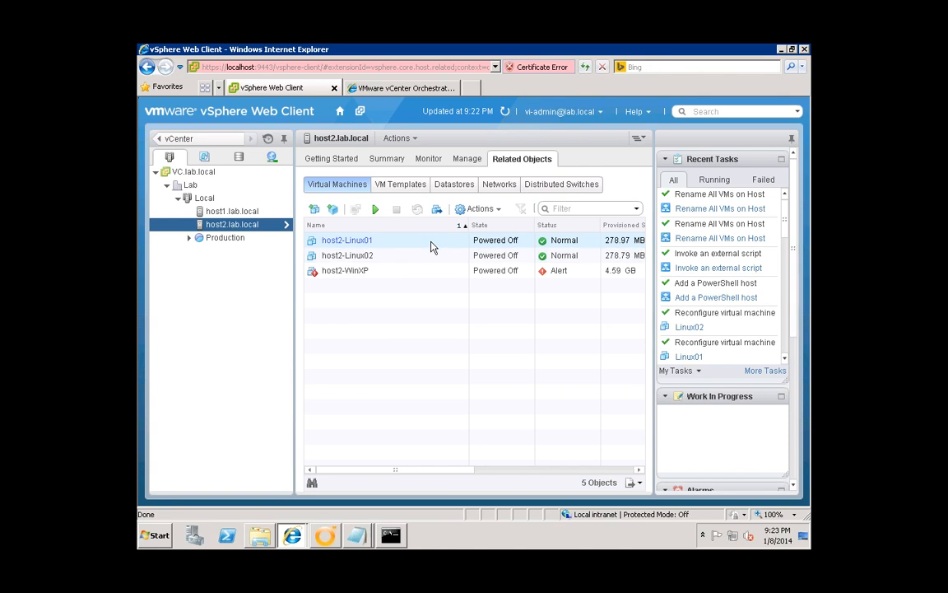
click(424, 255)
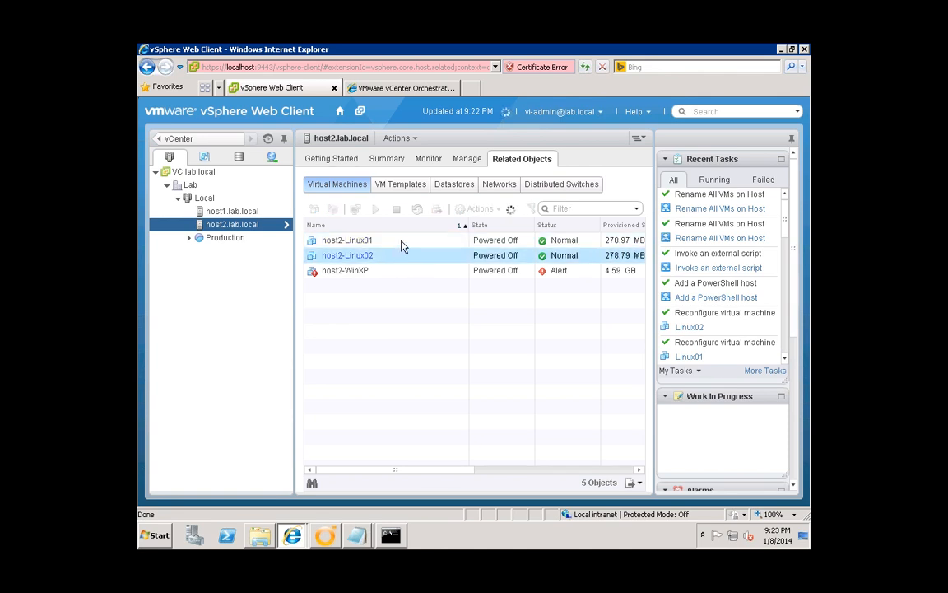
click(402, 245)
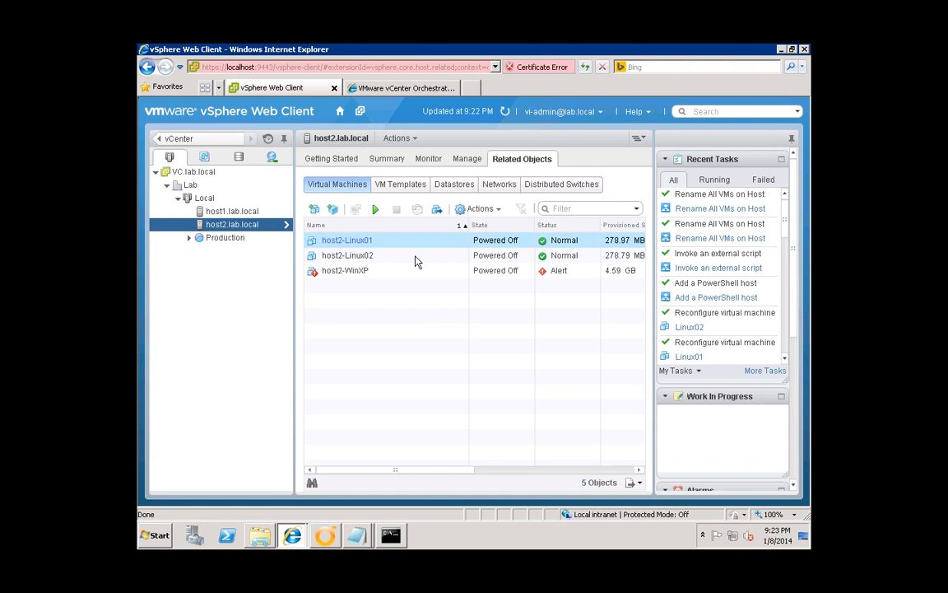
click(415, 257)
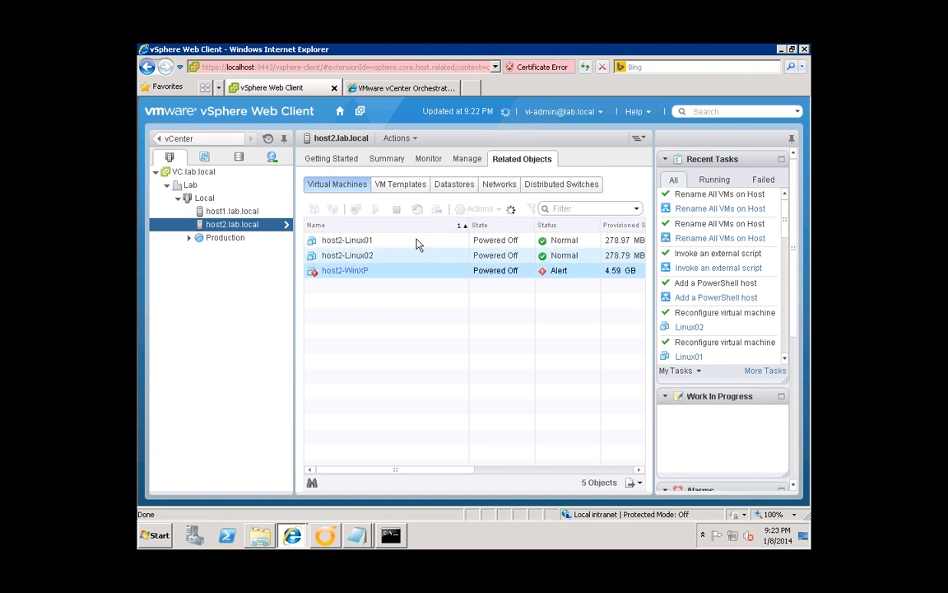
click(419, 242)
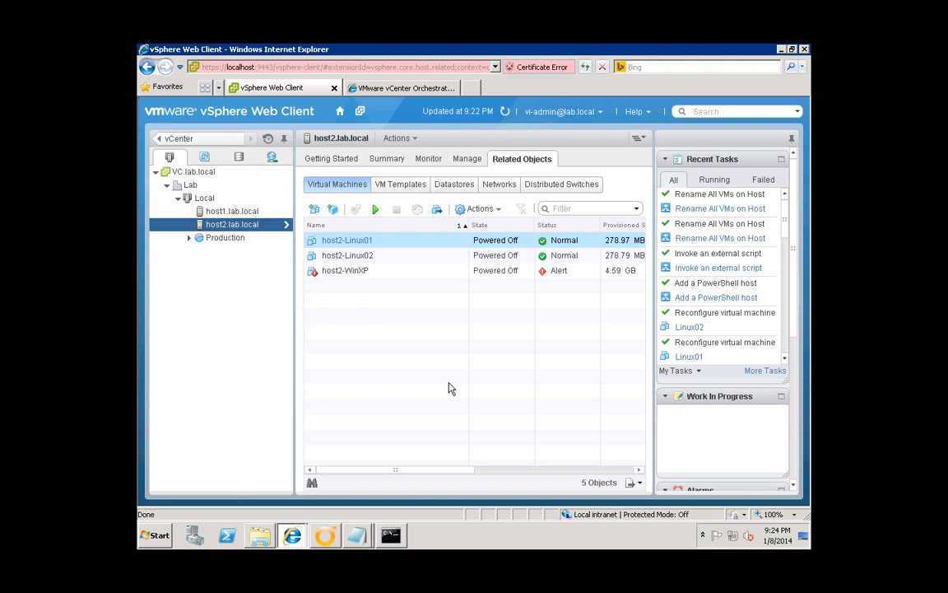
click(291, 536)
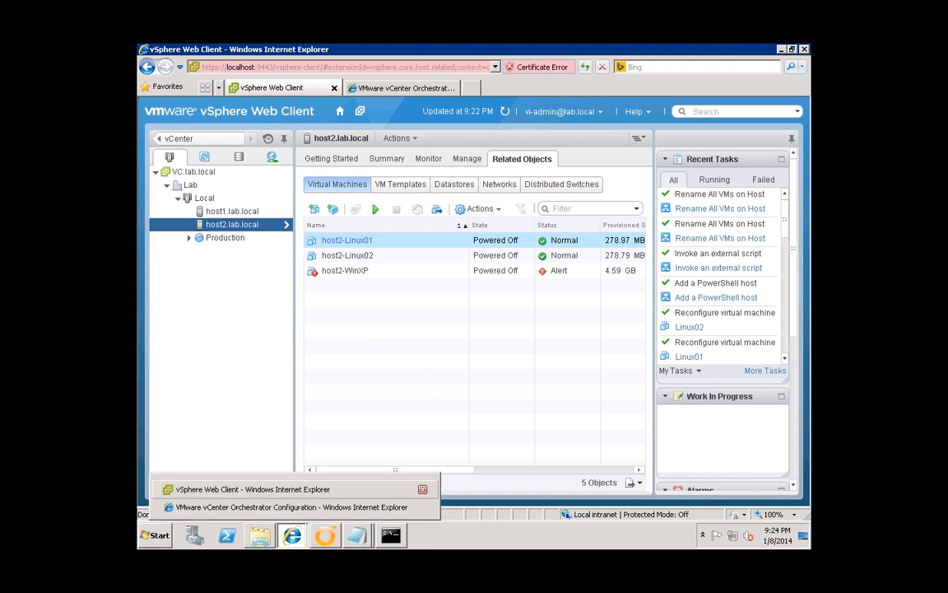